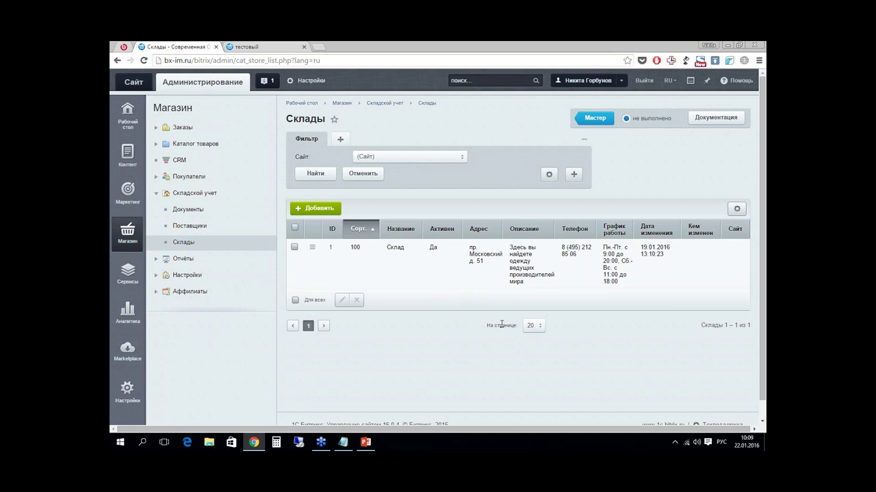
# - Begin a new warehouse for the InternetShop (s1) site, then leave it without saving
pyautogui.click(318, 208)
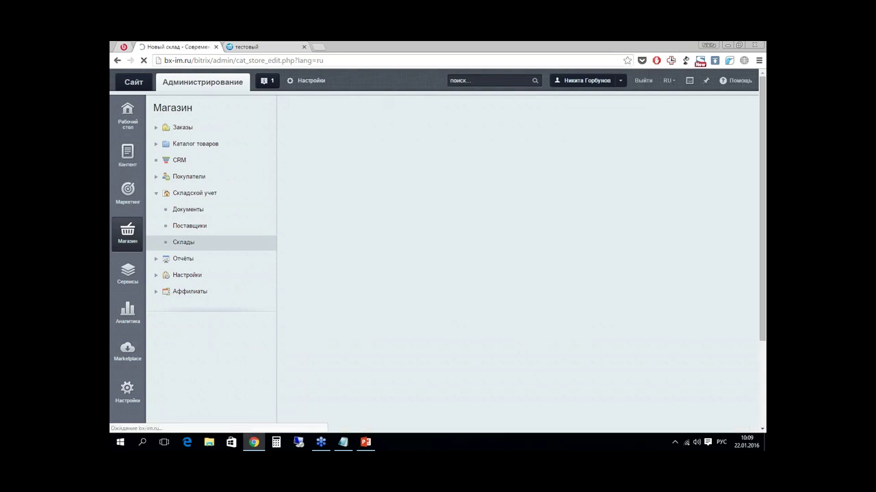
pyautogui.scroll(-1, 645, 224)
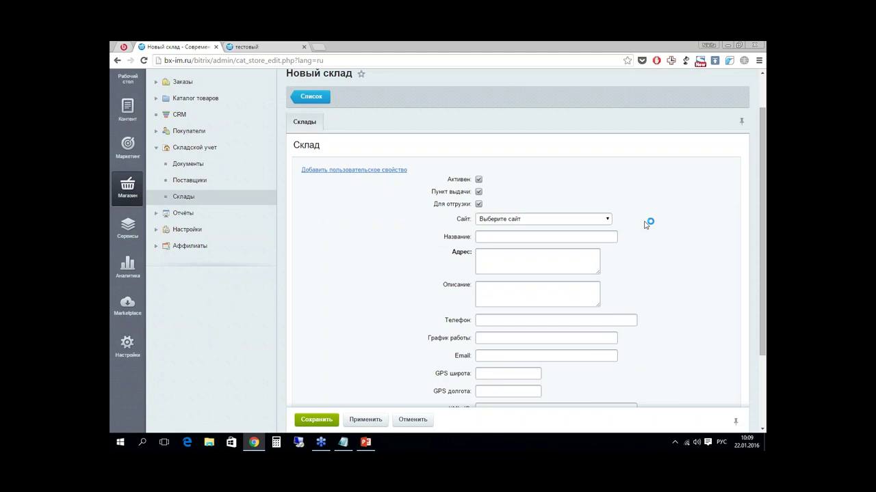
pyautogui.scroll(-1, 645, 224)
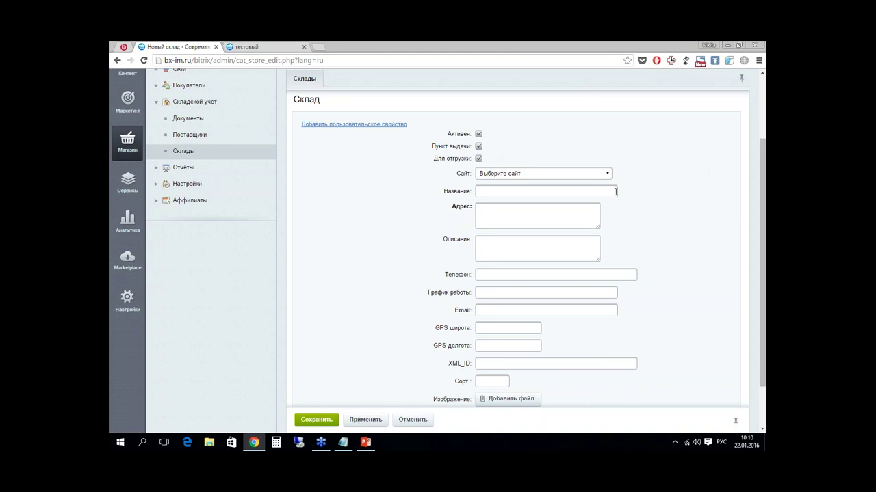
pyautogui.click(543, 174)
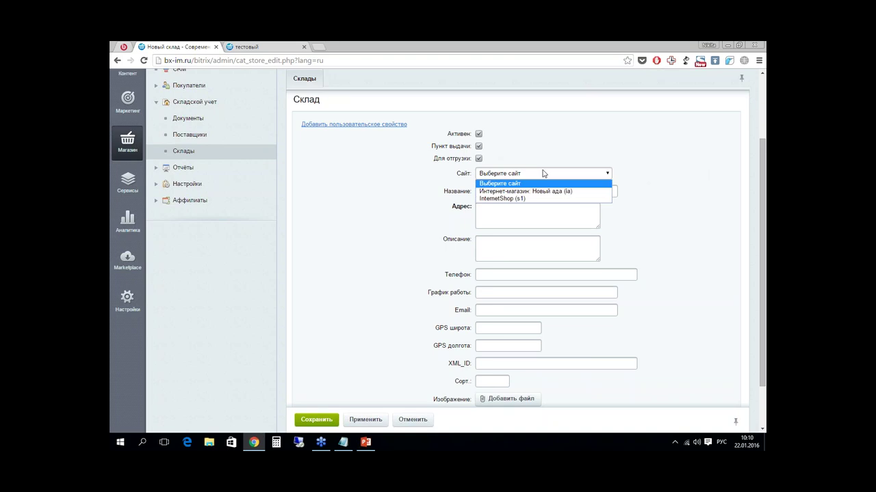
pyautogui.click(557, 191)
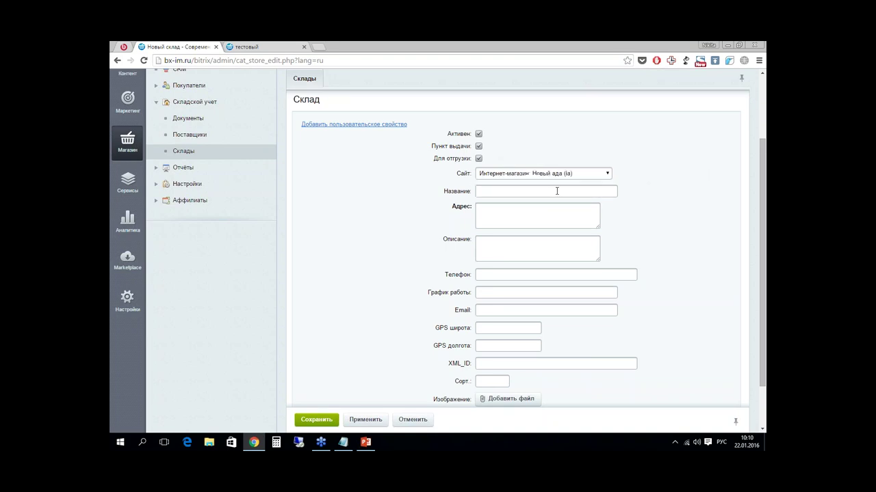
pyautogui.click(539, 177)
pyautogui.click(540, 198)
pyautogui.click(592, 188)
pyautogui.write('\\cк')
pyautogui.scroll(2, 321, 137)
pyautogui.click(312, 143)
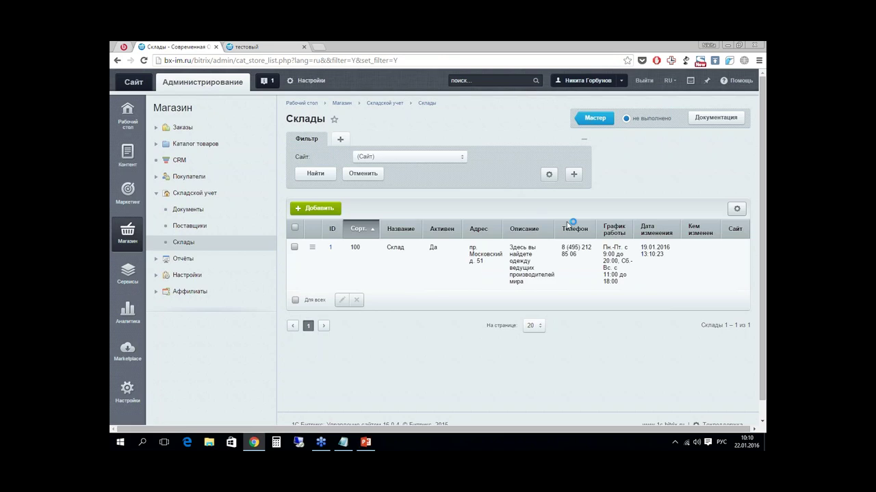
pyautogui.click(329, 248)
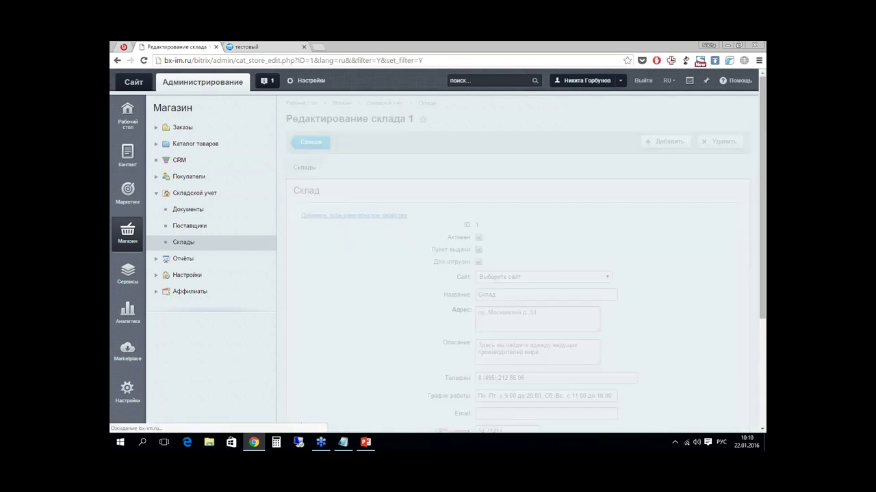
pyautogui.click(310, 142)
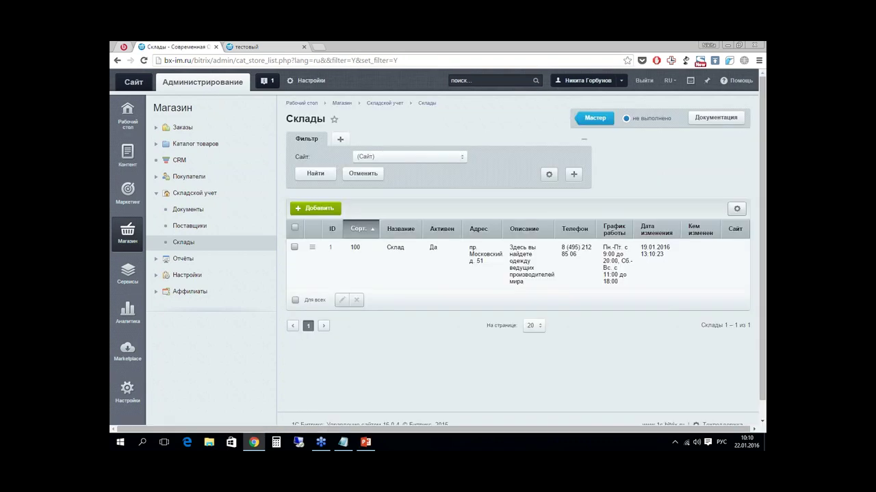
pyautogui.click(316, 208)
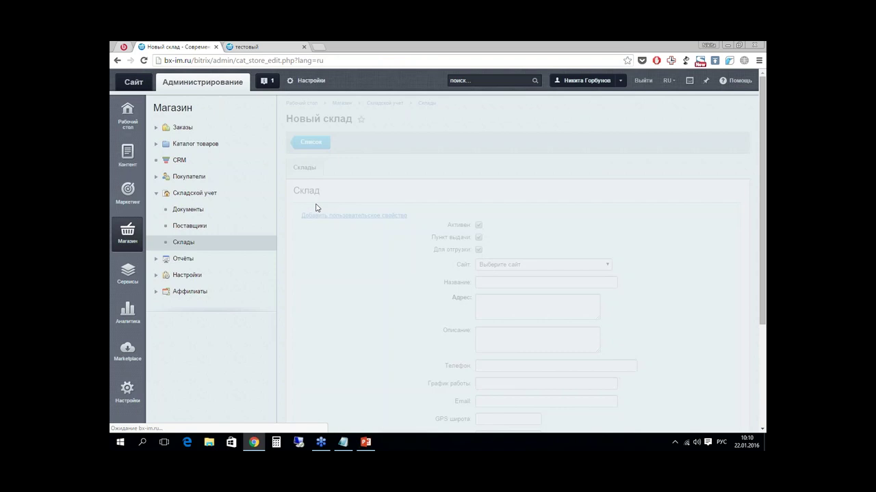
pyautogui.scroll(-2, 526, 206)
pyautogui.click(526, 206)
pyautogui.write('Склад ')
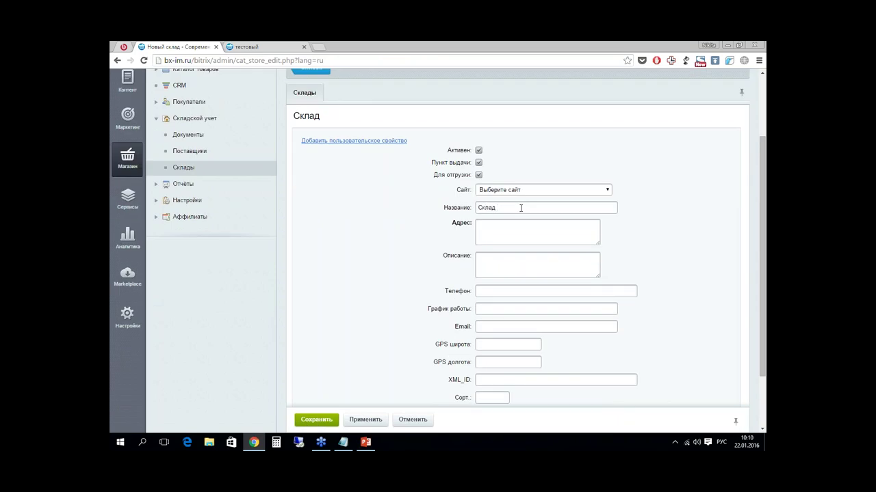
pyautogui.write('№2')
pyautogui.scroll(-1, 648, 178)
pyautogui.click(554, 181)
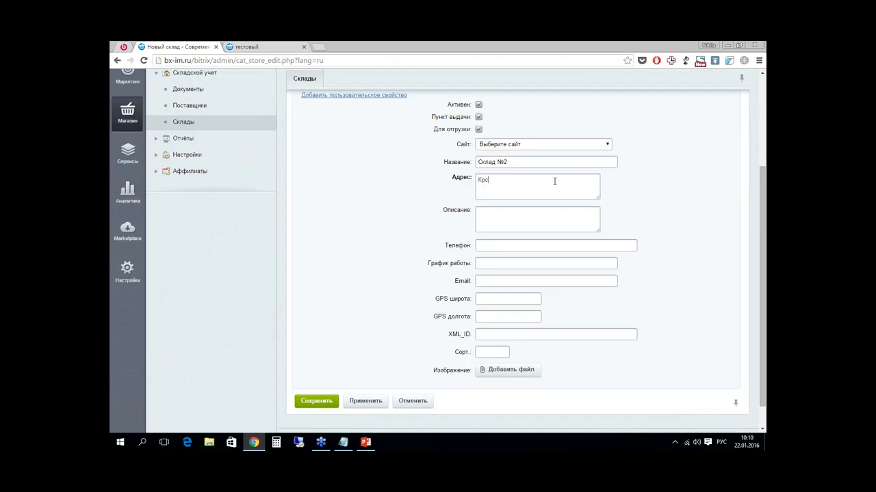
# - Add description 'Описание склада', a phone number, hours 12.00-17.00 and an e-mail address
pyautogui.click(548, 224)
pyautogui.write('Описание склада')
pyautogui.click(521, 245)
pyautogui.write('123123')
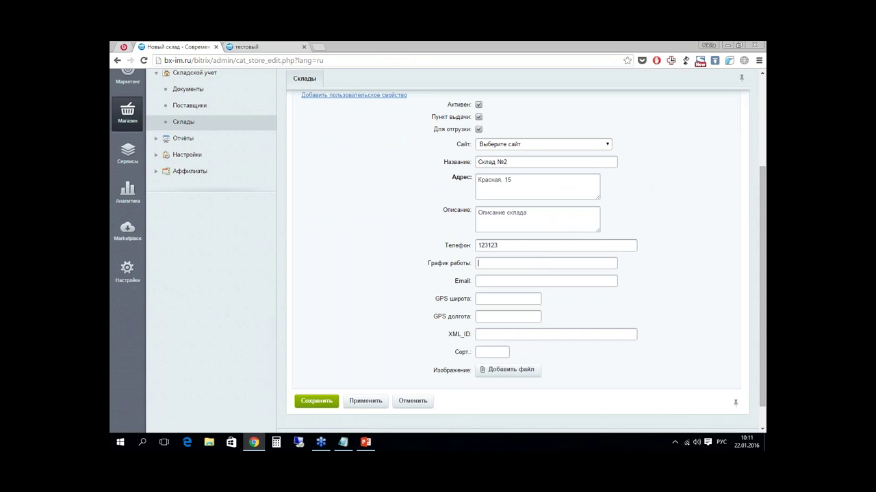
pyautogui.click(545, 263)
pyautogui.write('12')
pyautogui.write('.00-')
pyautogui.write('17')
pyautogui.write('.00')
pyautogui.press('Pause')
pyautogui.scroll(-1, 530, 297)
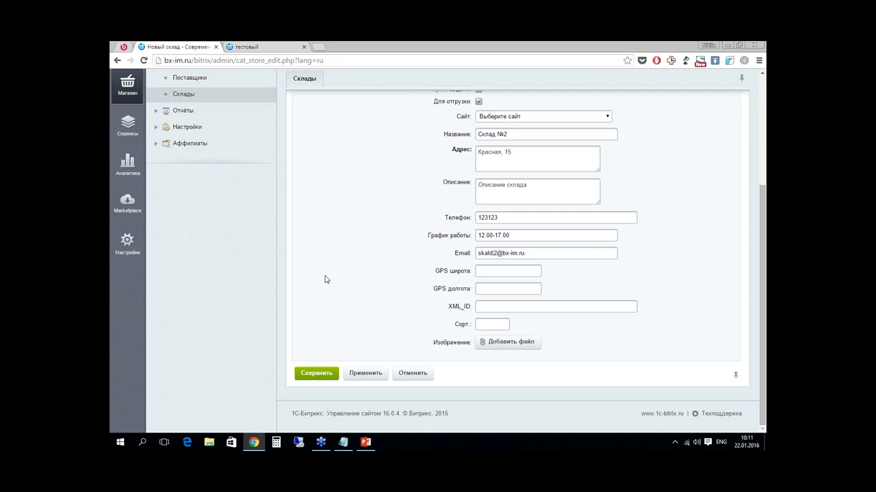
# - Save warehouse Склад №2, then start a new supplier from the Поставщики list
pyautogui.click(316, 373)
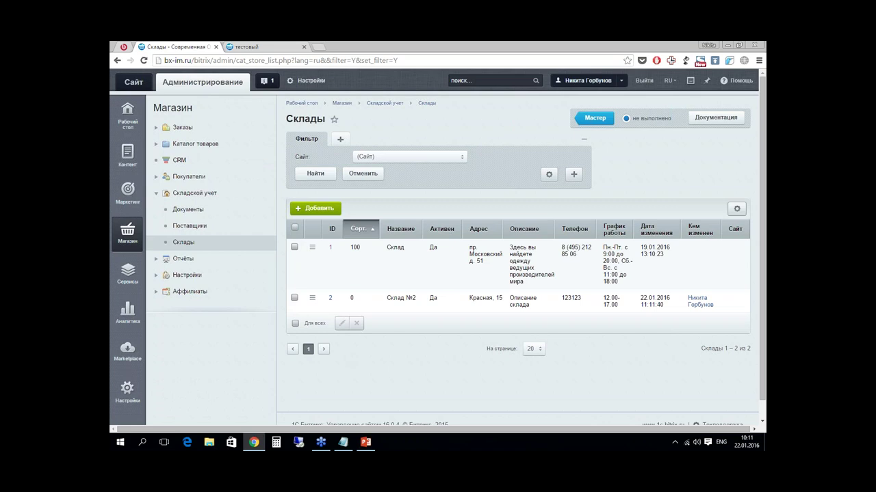
pyautogui.click(207, 228)
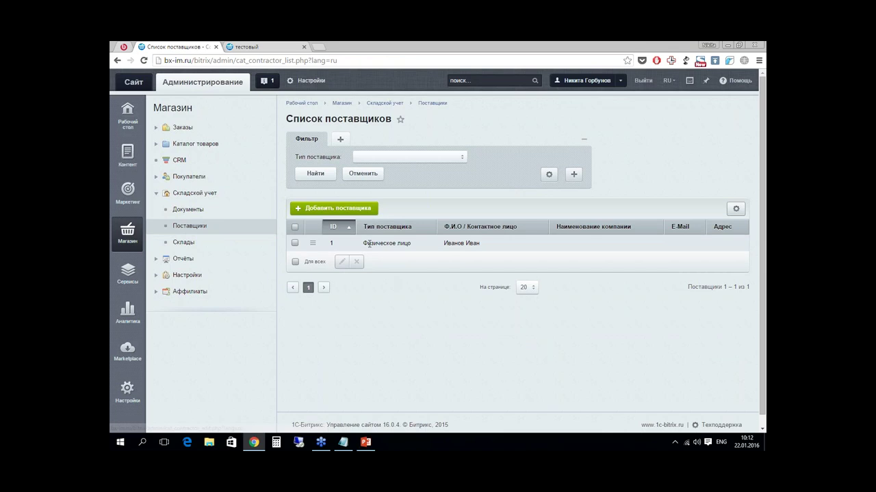
pyautogui.click(335, 208)
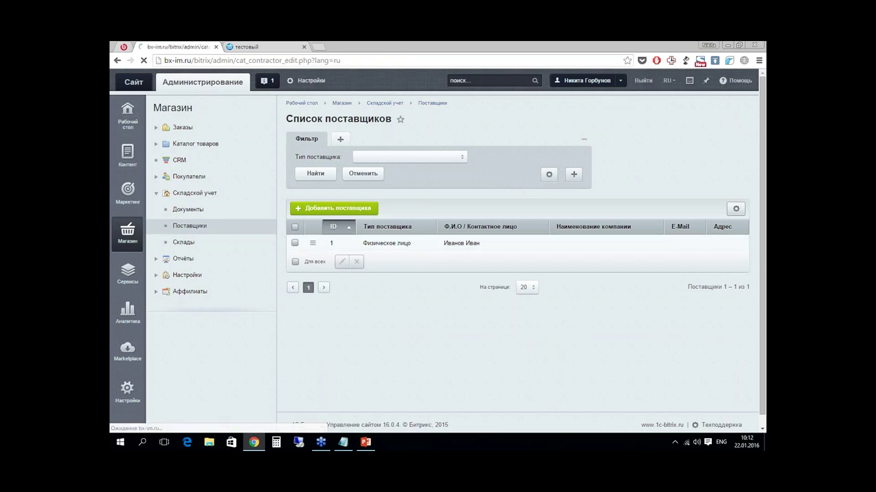
pyautogui.click(531, 221)
# - Make the supplier a Юридическое лицо named Поставщик with ИНН, КПП and a contact person
pyautogui.click(520, 231)
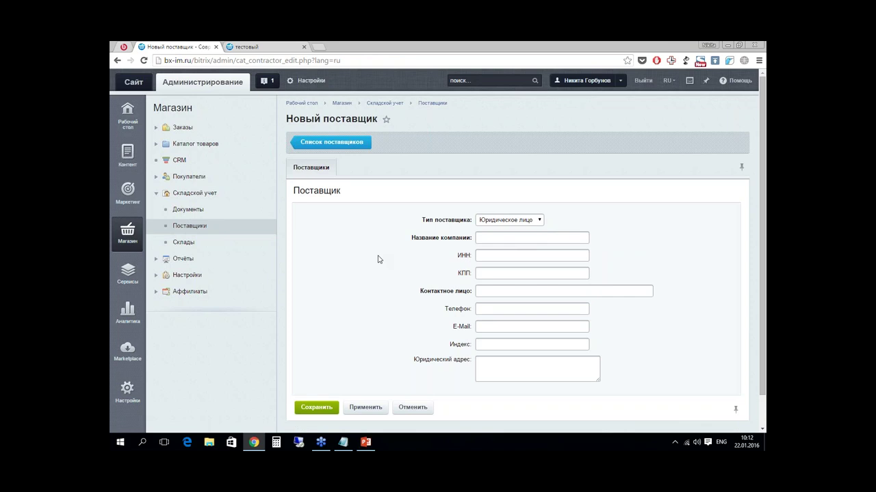
pyautogui.click(507, 239)
pyautogui.hotkey('alt', 'shift')
pyautogui.write('Поставщик')
pyautogui.click(532, 254)
pyautogui.write('123456789')
pyautogui.click(510, 273)
pyautogui.write('12345')
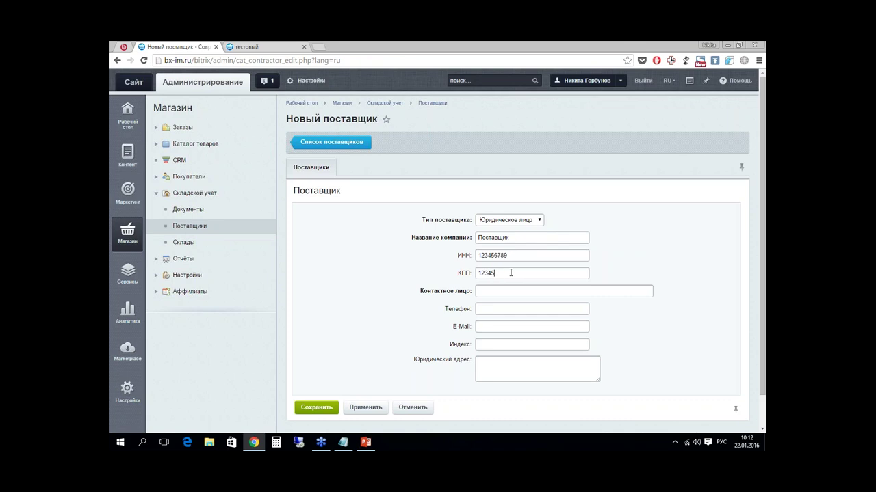
pyautogui.write('6789')
pyautogui.click(528, 289)
pyautogui.write('Александр Сергеевич')
pyautogui.click(514, 310)
pyautogui.write('2128506')
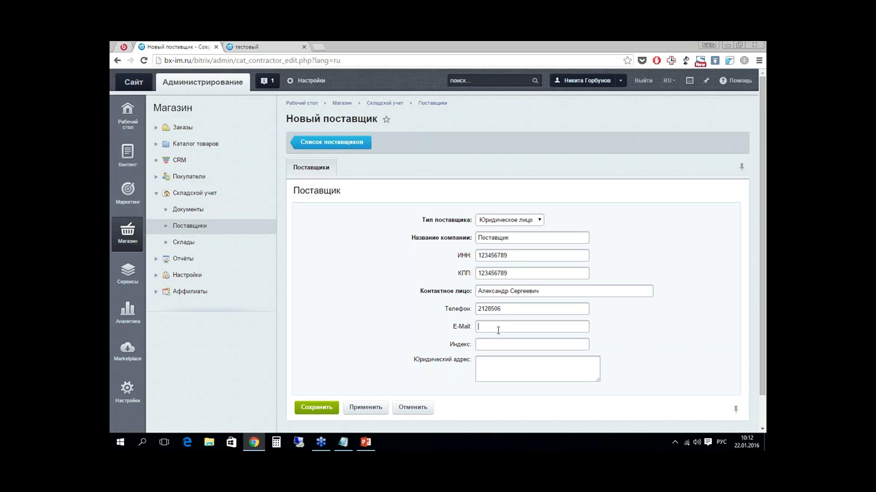
pyautogui.click(498, 330)
pyautogui.press('Pause')
pyautogui.click(508, 348)
pyautogui.write('36000')
pyautogui.press('Tab')
pyautogui.hotkey('alt', 'shift')
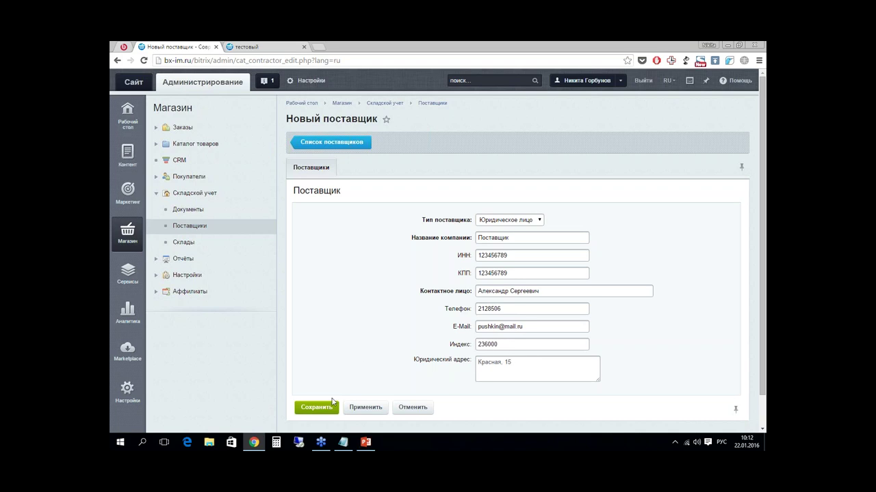
pyautogui.click(316, 407)
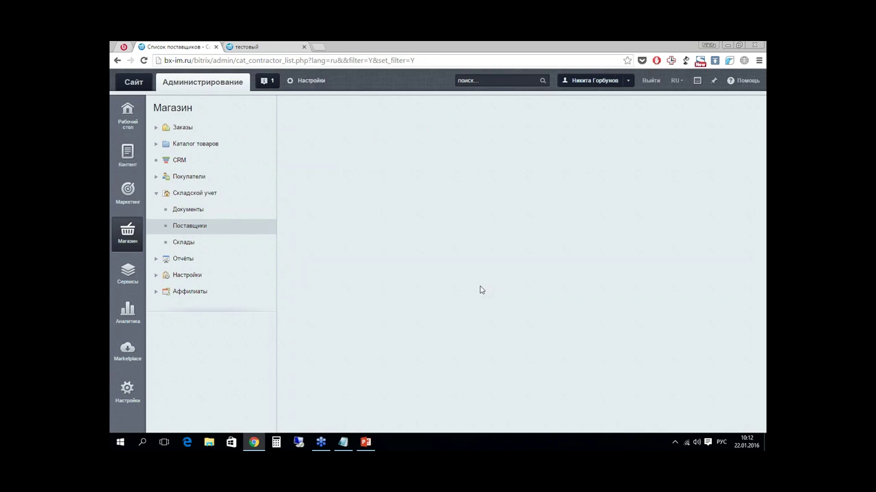
# - View the warehouse documents, then open the Одежда catalog's product list
pyautogui.click(200, 216)
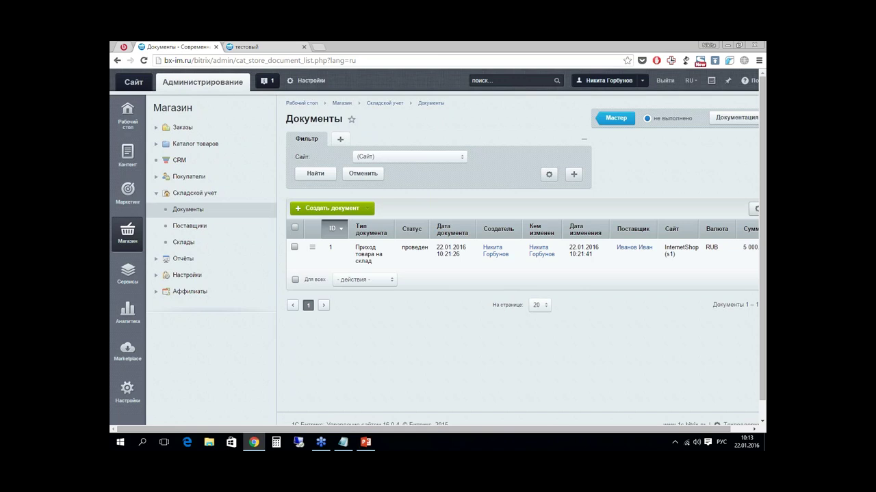
pyautogui.click(157, 143)
pyautogui.click(205, 193)
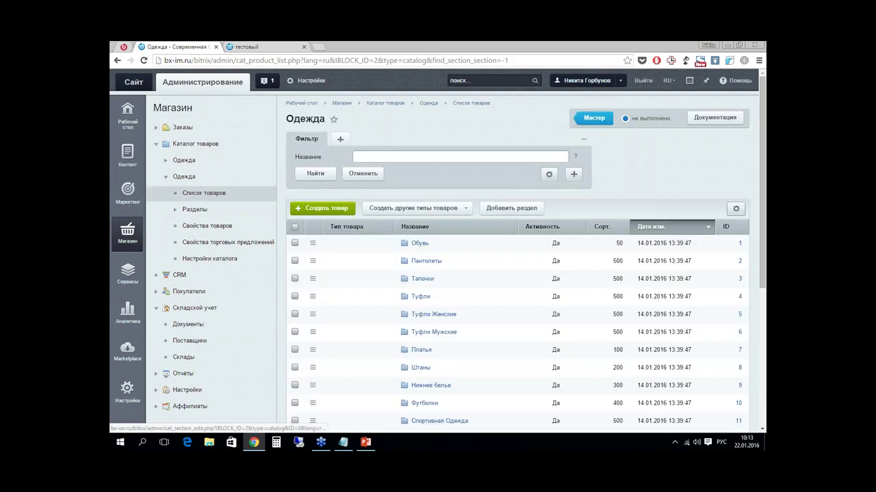
# - Scroll through the Одежда products and show the Создать другие типы товаров options
pyautogui.scroll(-3, 465, 209)
pyautogui.scroll(2, 613, 179)
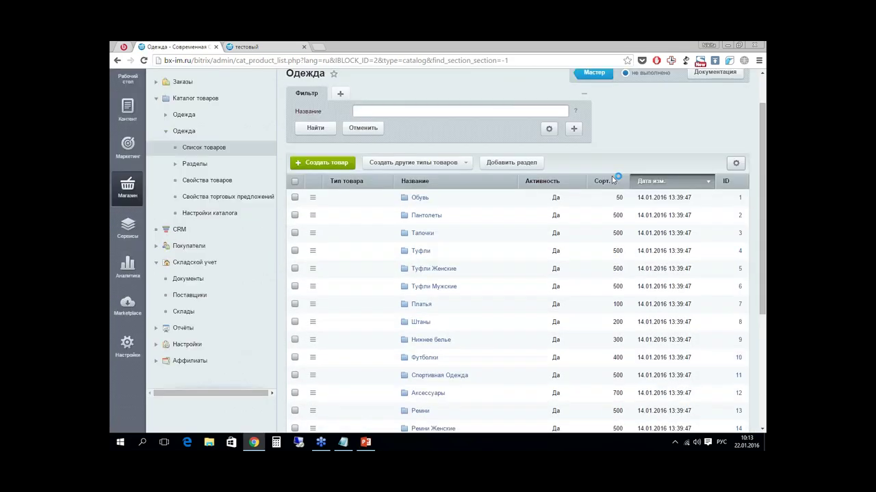
pyautogui.scroll(-3, 613, 179)
pyautogui.scroll(3, 565, 225)
pyautogui.scroll(-1, 565, 226)
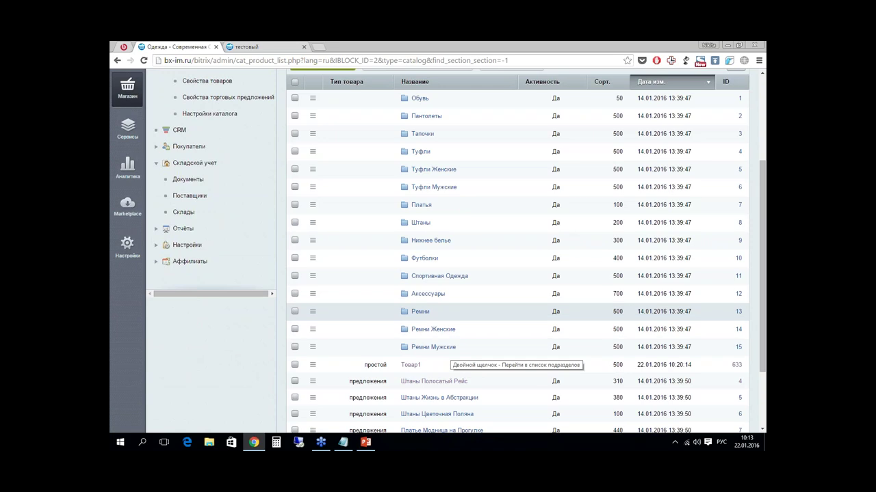
pyautogui.scroll(3, 506, 340)
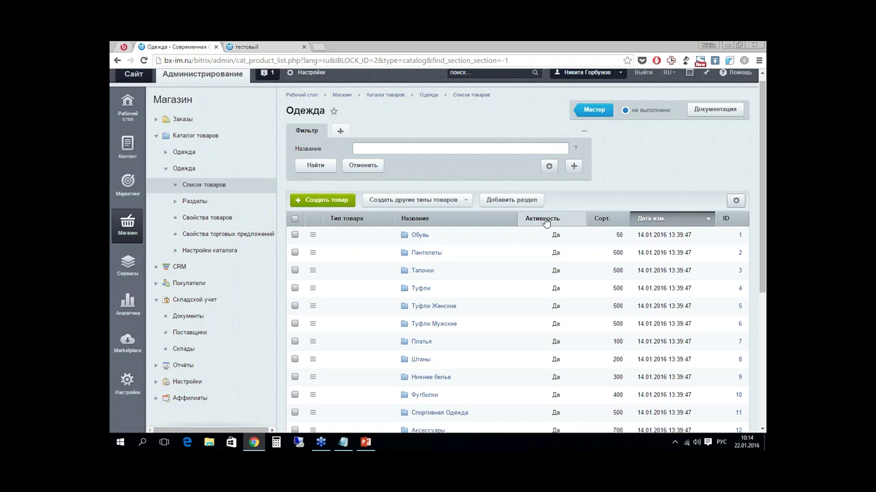
pyautogui.click(464, 202)
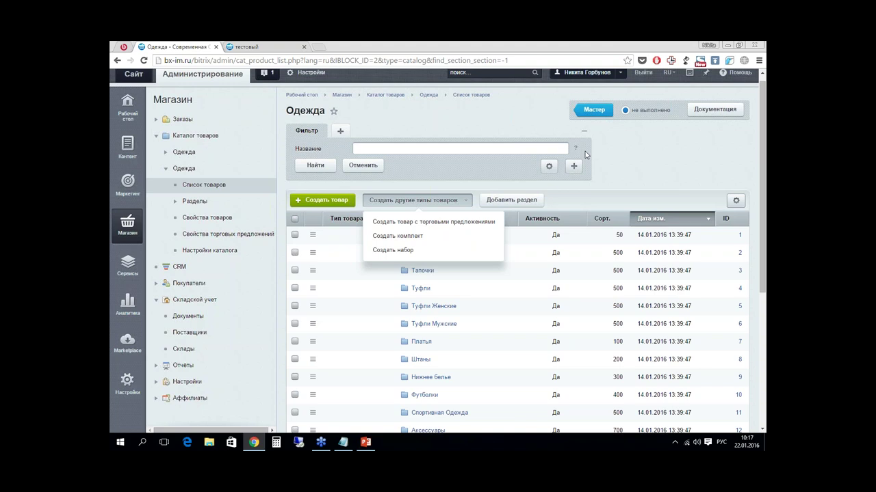
pyautogui.click(627, 110)
pyautogui.scroll(-3, 543, 189)
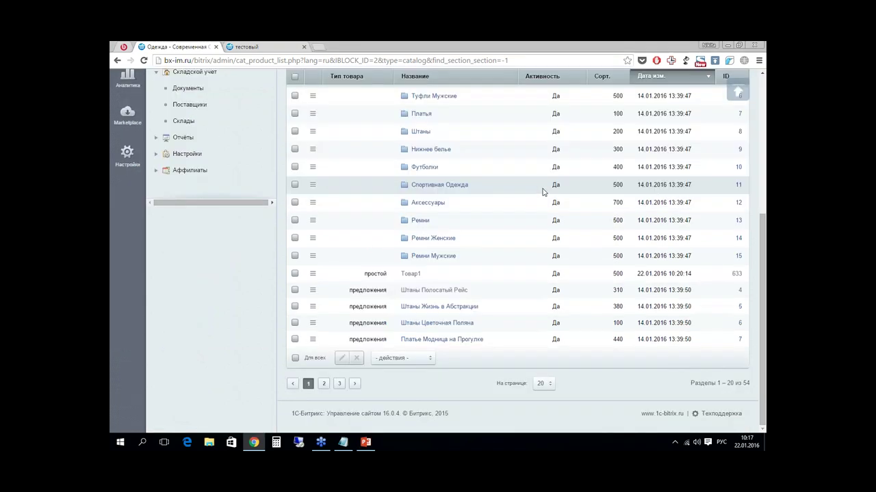
pyautogui.scroll(4, 381, 334)
pyautogui.click(342, 199)
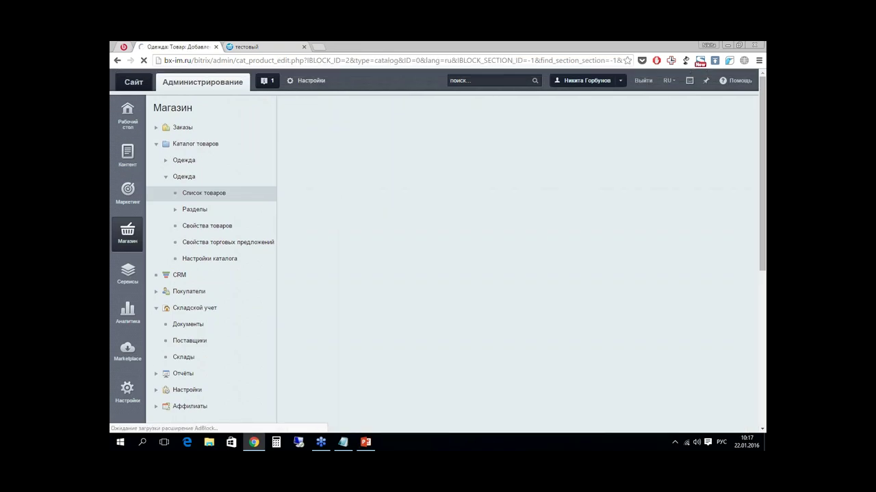
pyautogui.click(117, 60)
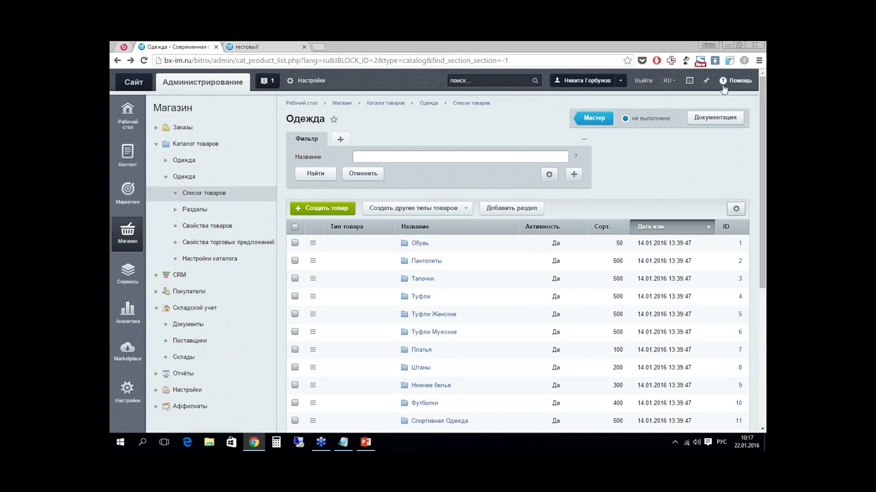
# - From the Поддержка24 help panel, open the Типы товаров lesson in a new tab
pyautogui.moveTo(732, 128)
pyautogui.click(734, 82)
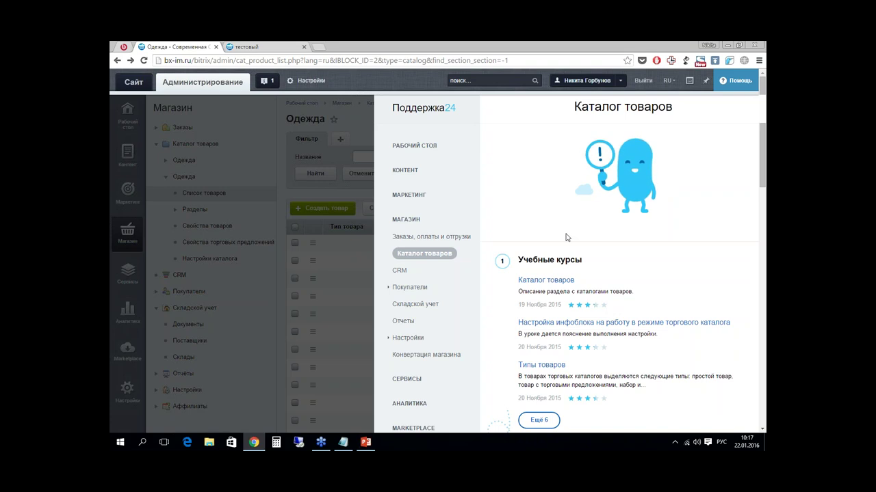
pyautogui.rightClick(541, 366)
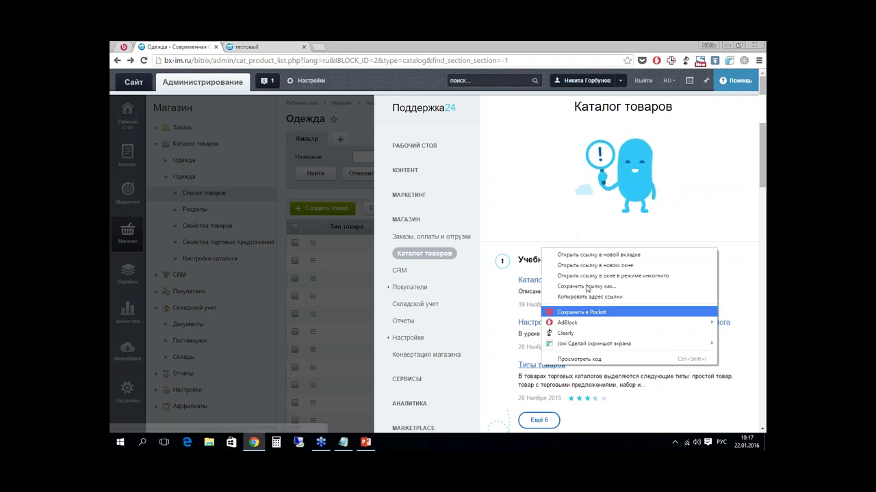
pyautogui.click(567, 206)
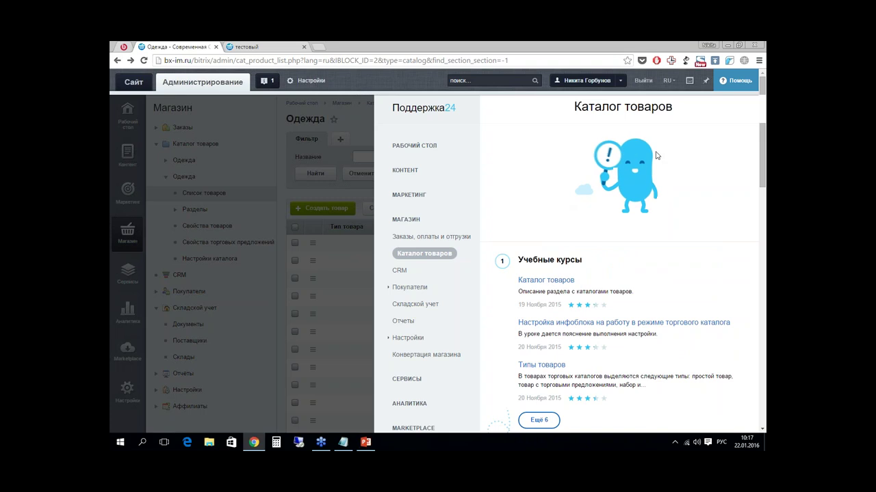
pyautogui.scroll(-1, 632, 273)
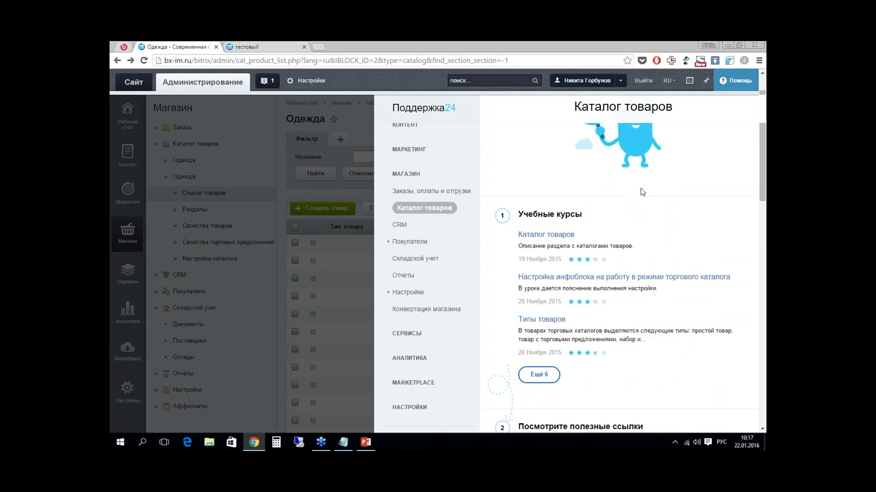
pyautogui.rightClick(561, 317)
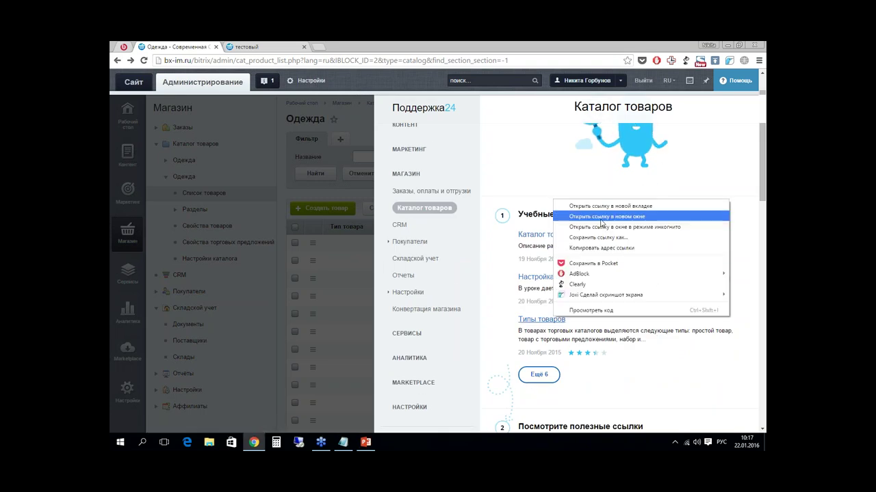
pyautogui.click(578, 204)
# - Read the Типы товаров lesson on product types in its tab, then close it
pyautogui.click(348, 47)
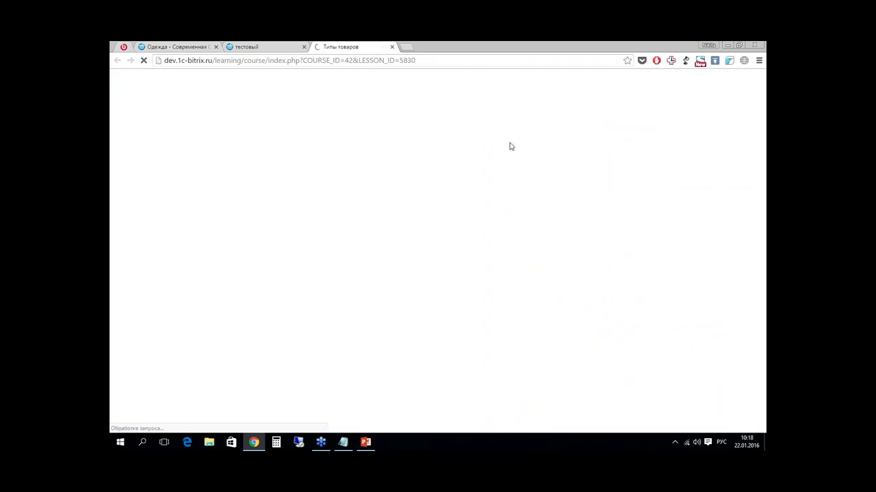
pyautogui.scroll(-3, 506, 253)
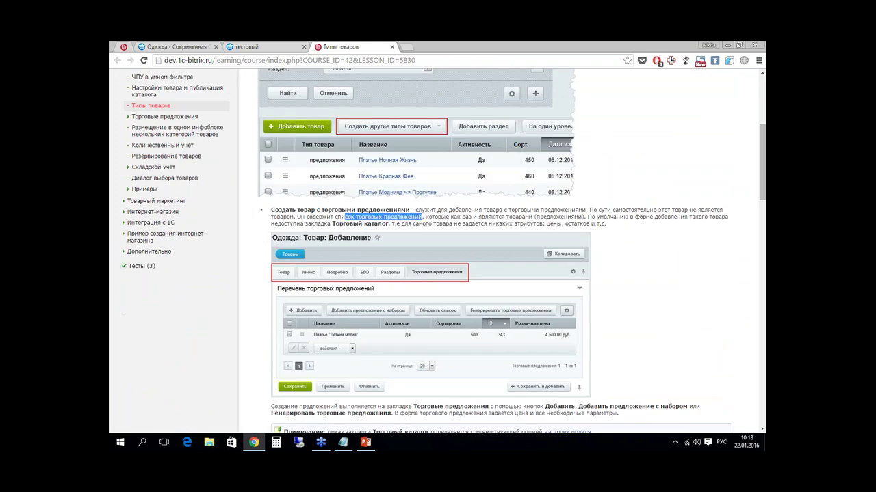
pyautogui.scroll(-3, 605, 183)
pyautogui.moveTo(312, 228); pyautogui.dragTo(403, 228)
pyautogui.scroll(-3, 404, 228)
pyautogui.moveTo(317, 242); pyautogui.dragTo(437, 242)
pyautogui.scroll(-3, 502, 240)
pyautogui.scroll(-4, 502, 238)
pyautogui.scroll(3, 502, 238)
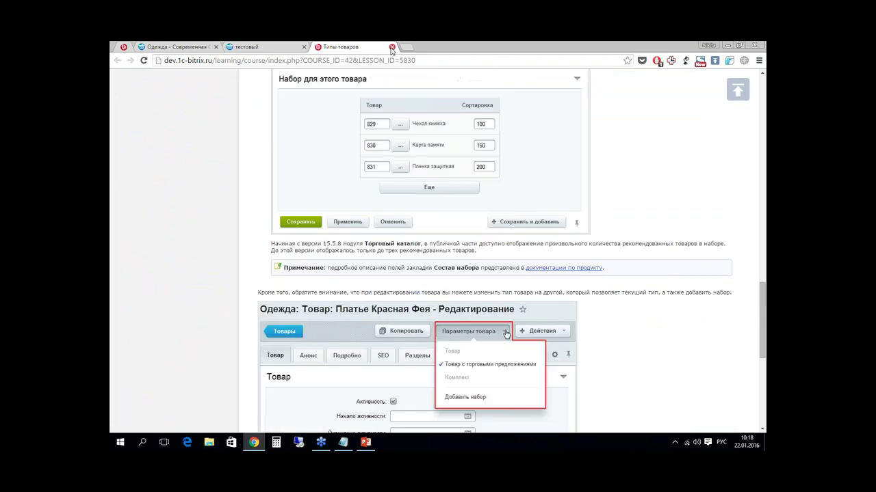
pyautogui.click(391, 48)
# - Back on the Одежда admin tab, dismiss Поддержка24 and scroll the product list
pyautogui.click(176, 47)
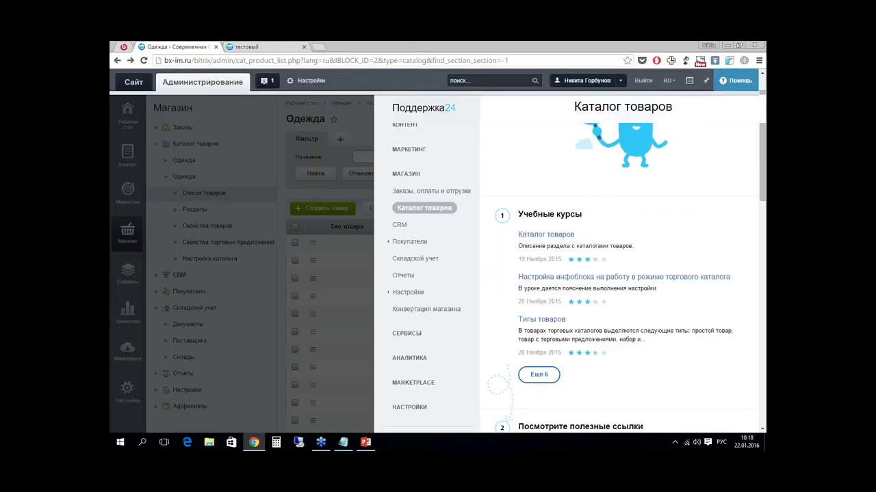
pyautogui.click(347, 123)
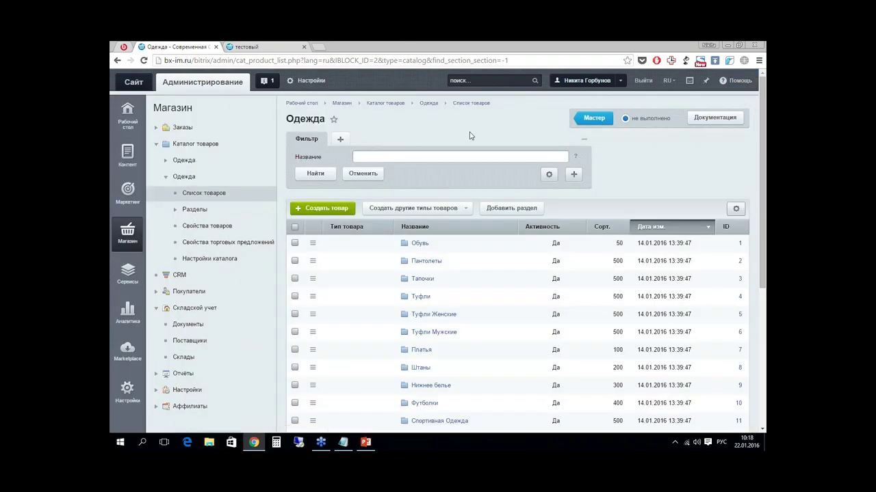
pyautogui.scroll(-4, 479, 137)
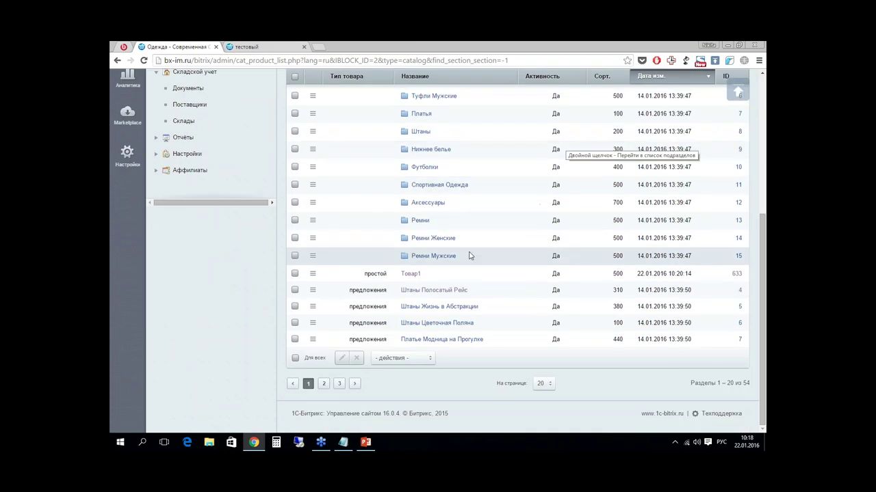
pyautogui.scroll(5, 472, 273)
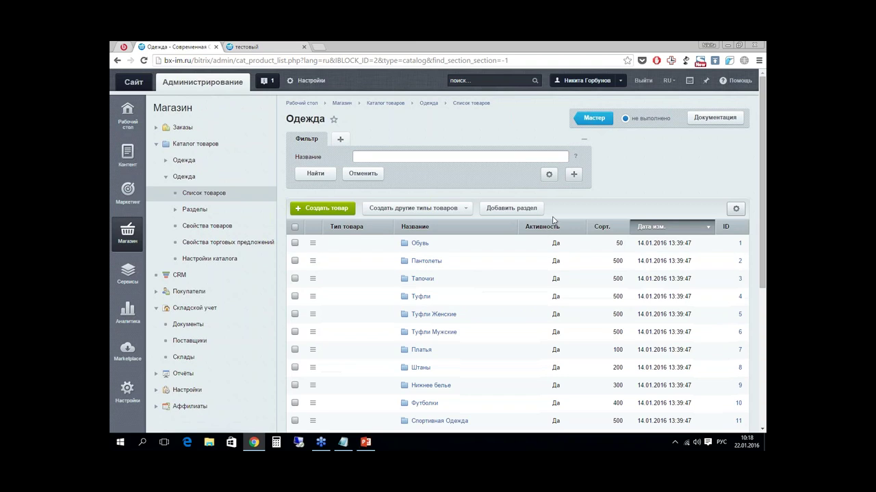
# - Start a new product named Товар 2
pyautogui.click(322, 207)
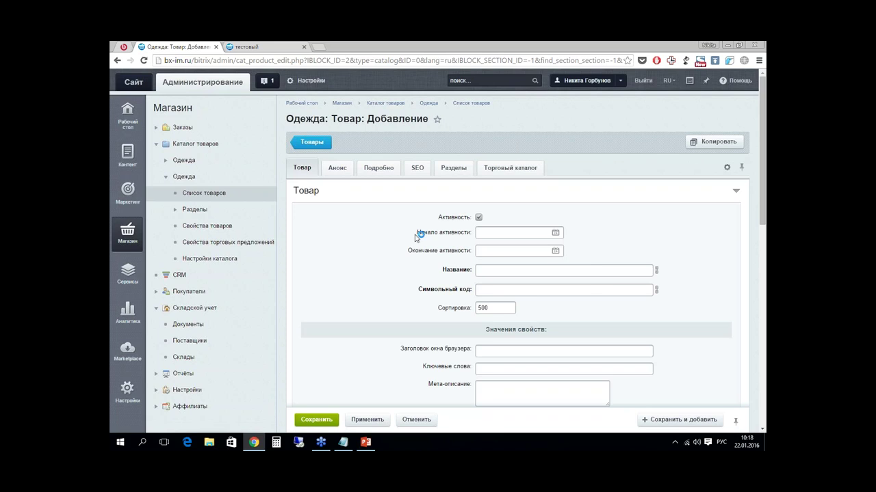
pyautogui.click(489, 270)
pyautogui.write('Товар 2')
pyautogui.scroll(-1, 380, 200)
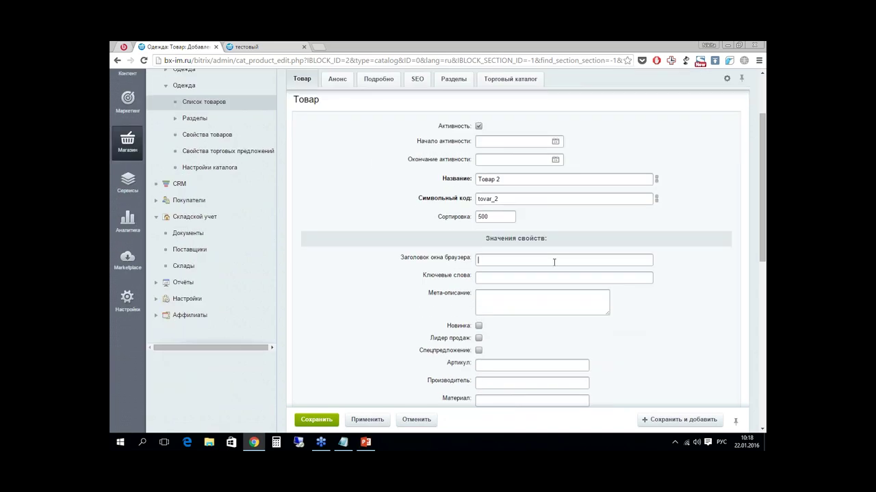
pyautogui.scroll(-1, 372, 208)
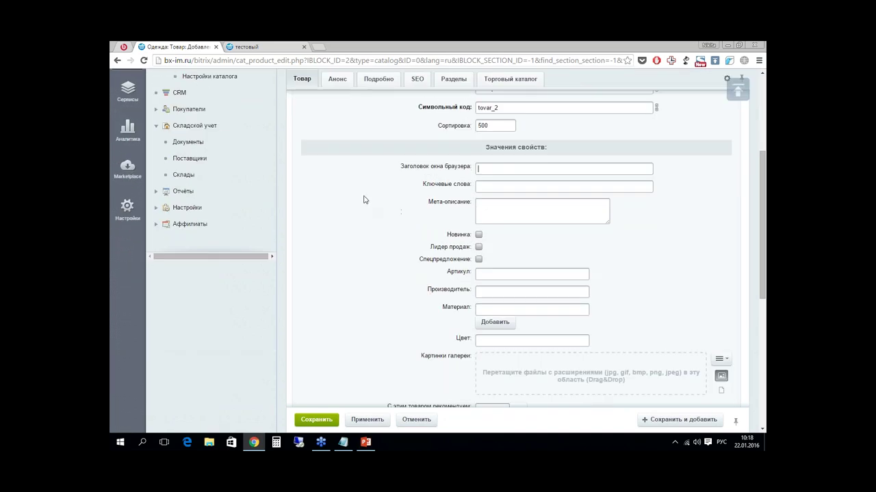
# - Mark it Новинка, with article 23323213 and manufacturer 'Производитель'
pyautogui.click(478, 236)
pyautogui.write('23323213')
pyautogui.click(520, 290)
pyautogui.write('Производитель')
pyautogui.scroll(-3, 384, 210)
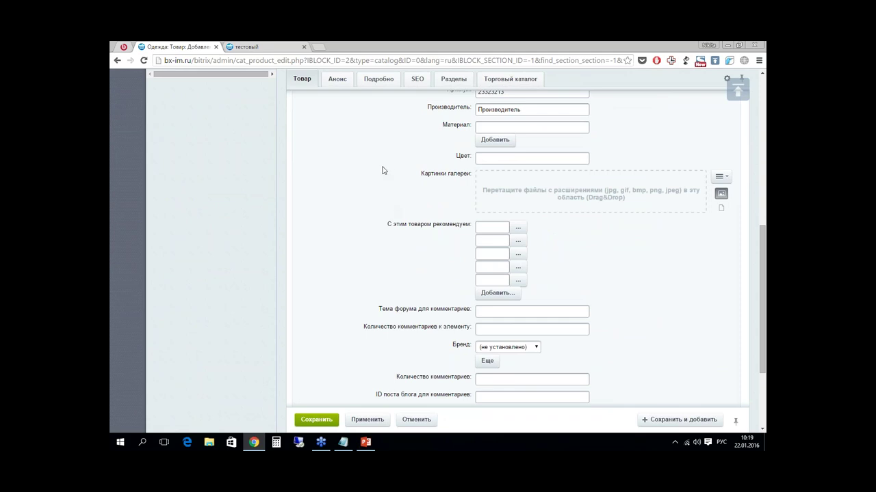
pyautogui.scroll(-3, 383, 171)
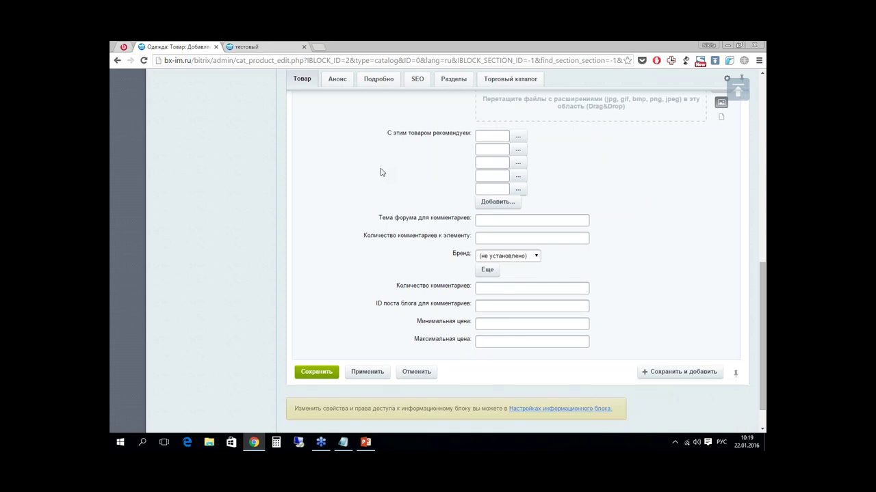
pyautogui.scroll(5, 382, 172)
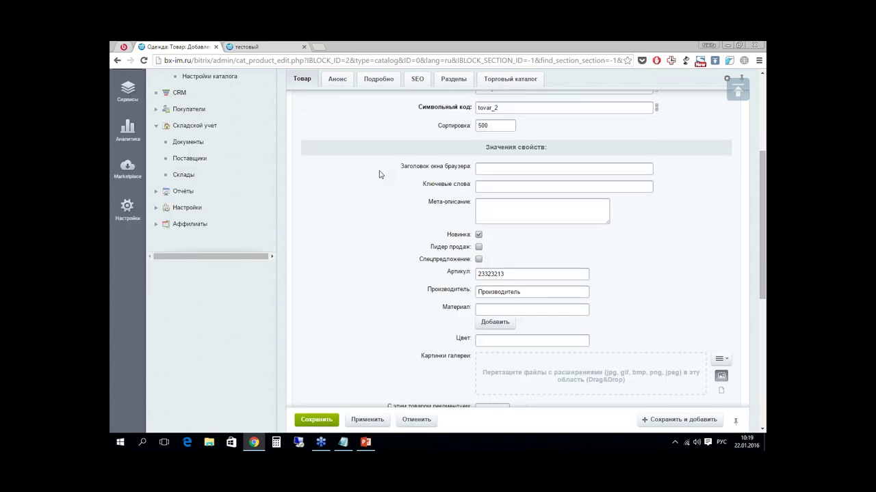
pyautogui.scroll(2, 379, 175)
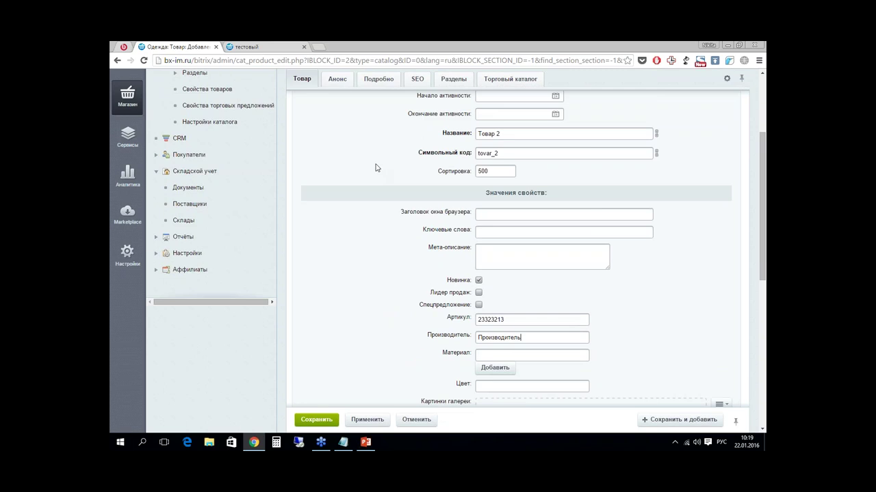
pyautogui.click(343, 83)
# - Look over the Подробно and SEO tabs, leaving the default META TITLE template
pyautogui.click(380, 87)
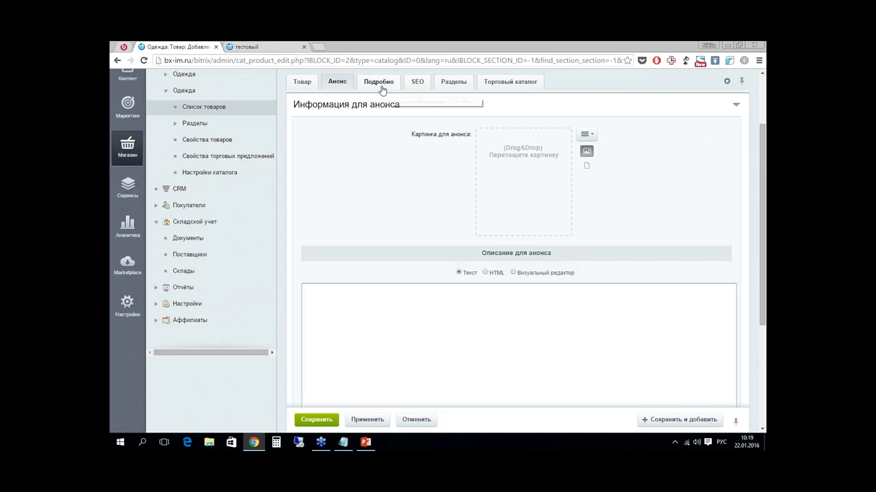
pyautogui.click(426, 86)
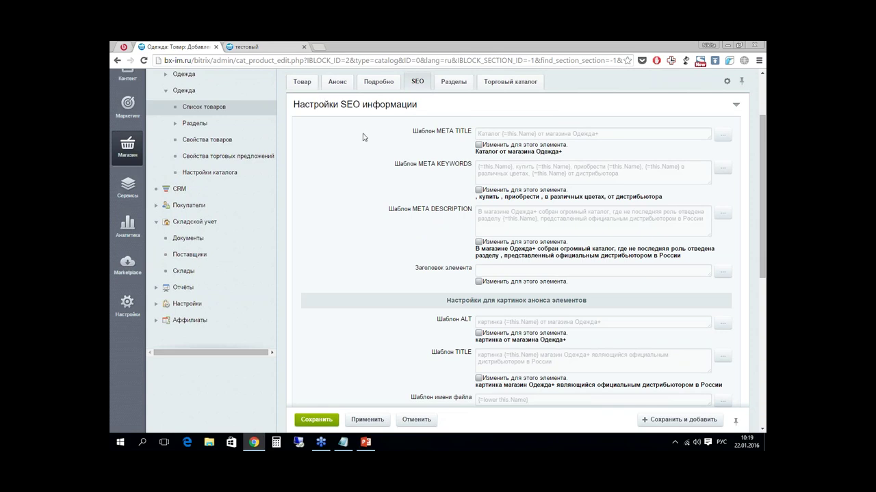
pyautogui.click(478, 145)
pyautogui.click(479, 145)
pyautogui.scroll(-1, 385, 147)
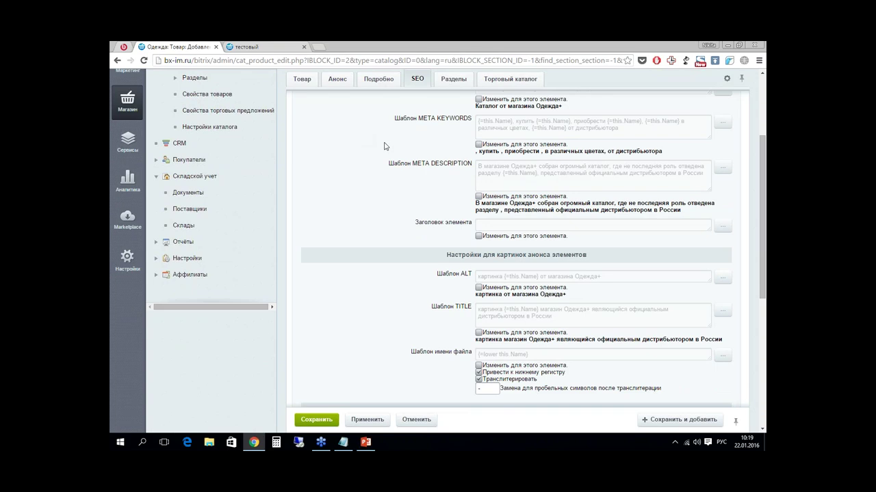
pyautogui.scroll(3, 385, 146)
pyautogui.scroll(-1, 518, 168)
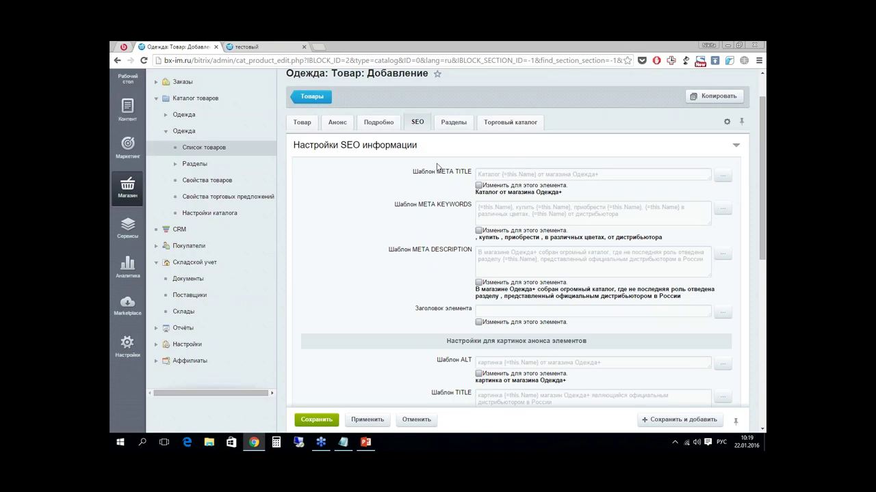
# - Place the product in the Штаны section and show its Торговый каталог pricing
pyautogui.click(452, 123)
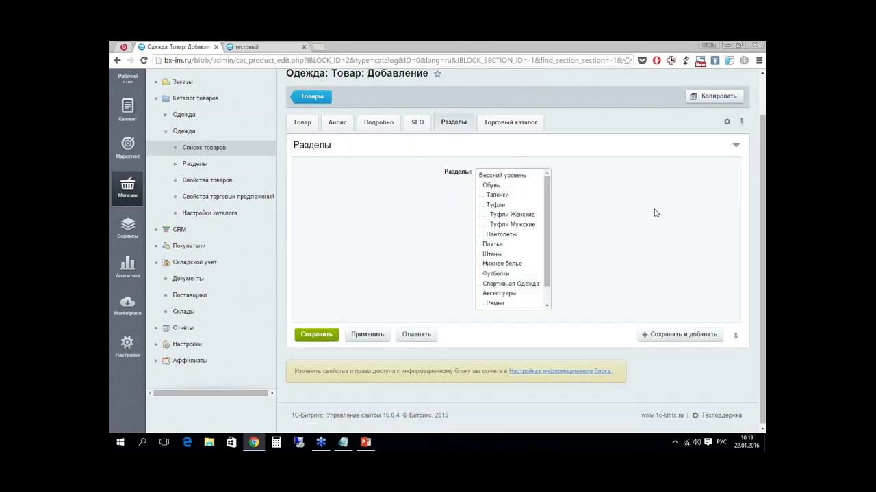
pyautogui.click(498, 257)
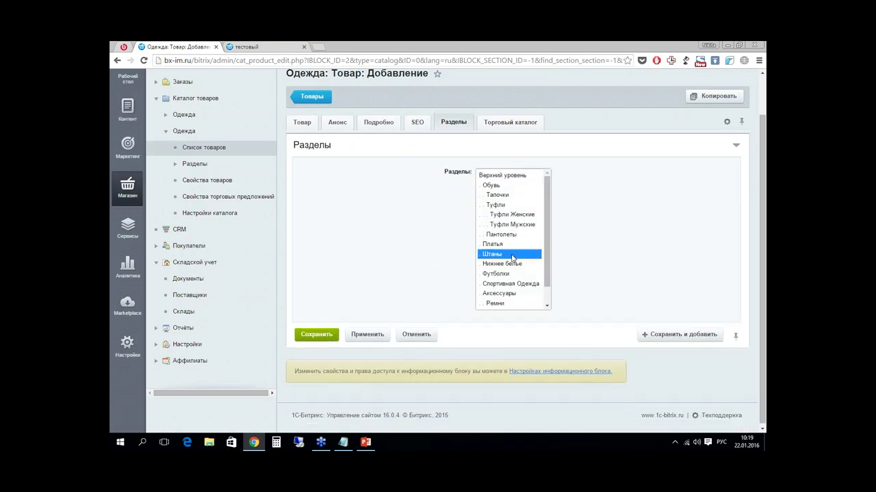
pyautogui.scroll(1, 599, 171)
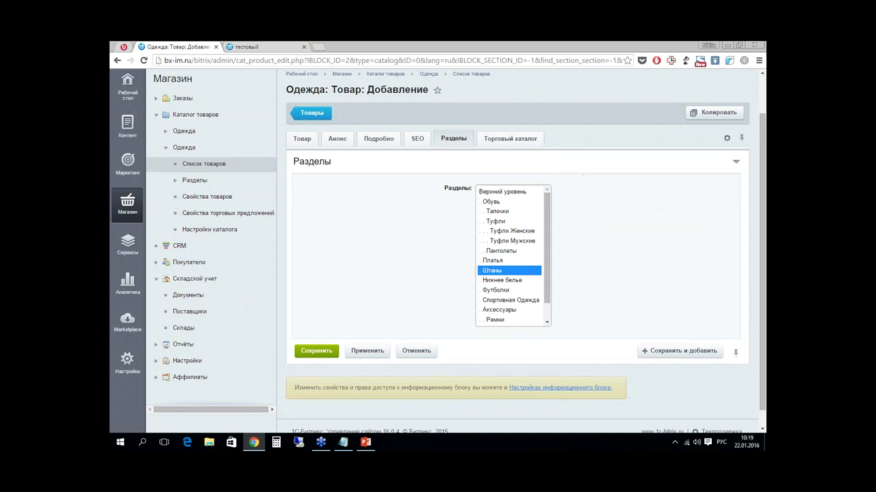
pyautogui.click(511, 138)
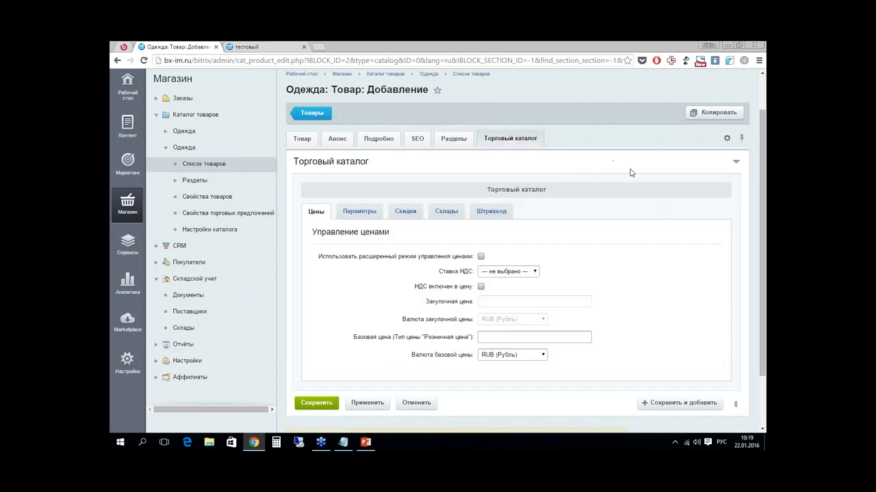
# - Enter base price 1500 and turn on quantity-based pricing, filling the first range for 1 item
pyautogui.scroll(-1, 630, 173)
pyautogui.click(507, 290)
pyautogui.scroll(-1, 636, 185)
pyautogui.write('1500')
pyautogui.click(690, 180)
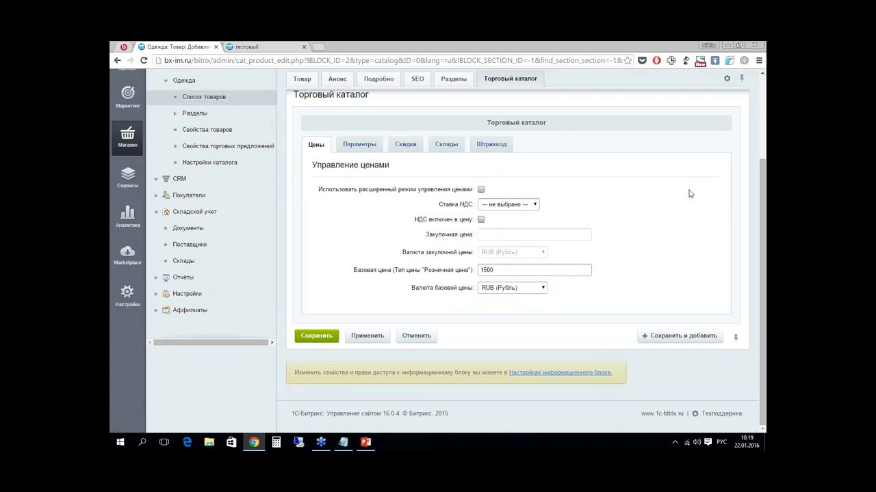
pyautogui.click(481, 190)
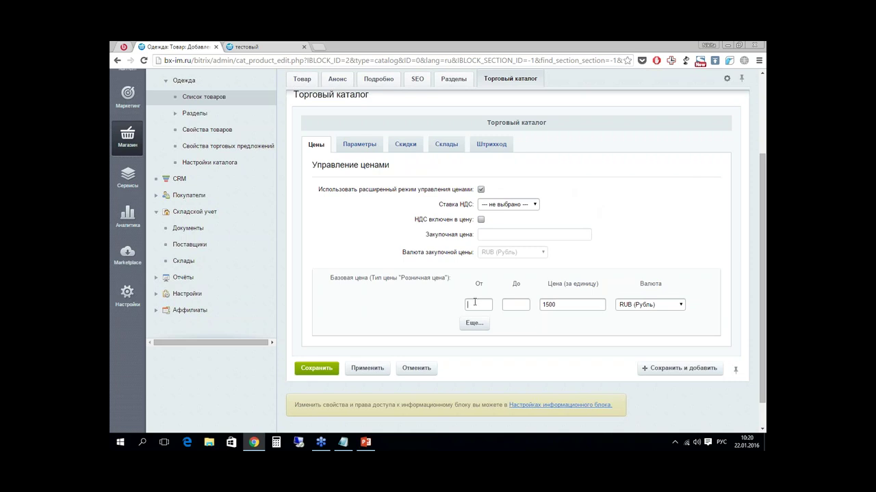
pyautogui.write('11')
# - Add price ranges 2–5 at 1300 and from 6 at 1100, then apply
pyautogui.click(486, 325)
pyautogui.click(489, 326)
pyautogui.write('2')
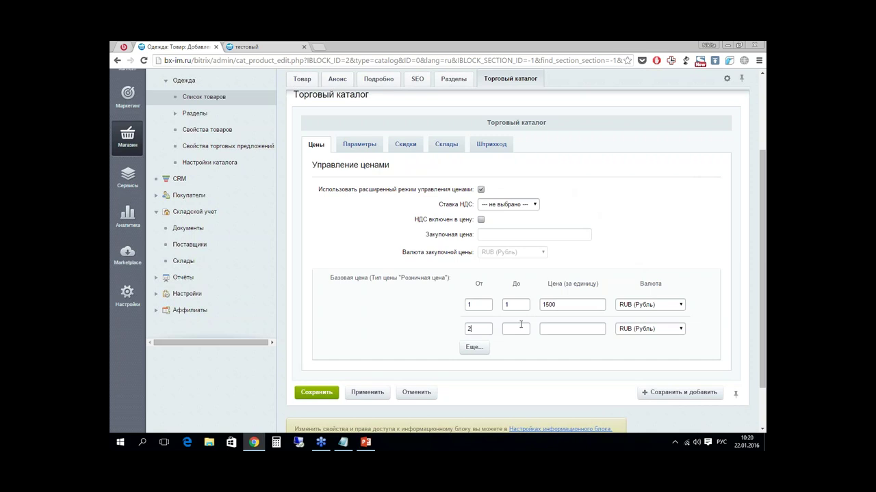
pyautogui.click(556, 329)
pyautogui.write('1300')
pyautogui.click(514, 331)
pyautogui.write('5')
pyautogui.click(474, 347)
pyautogui.click(468, 352)
pyautogui.write('6')
pyautogui.click(552, 350)
pyautogui.write('1100')
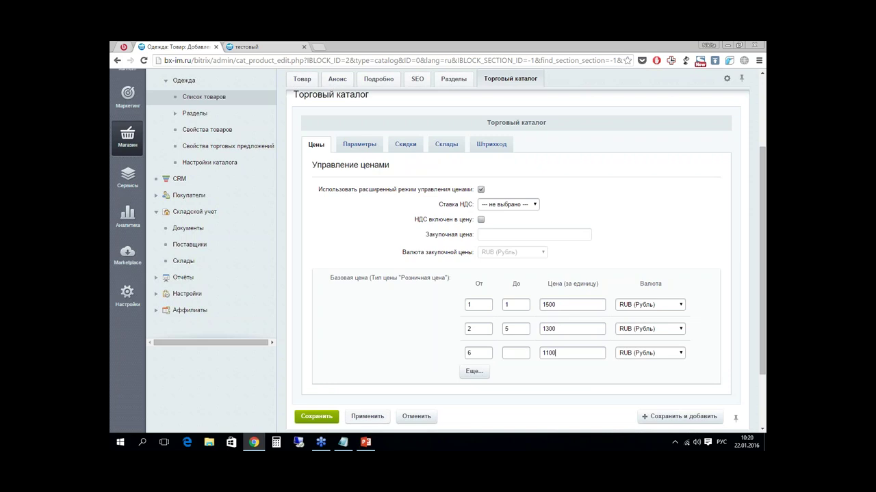
pyautogui.click(368, 416)
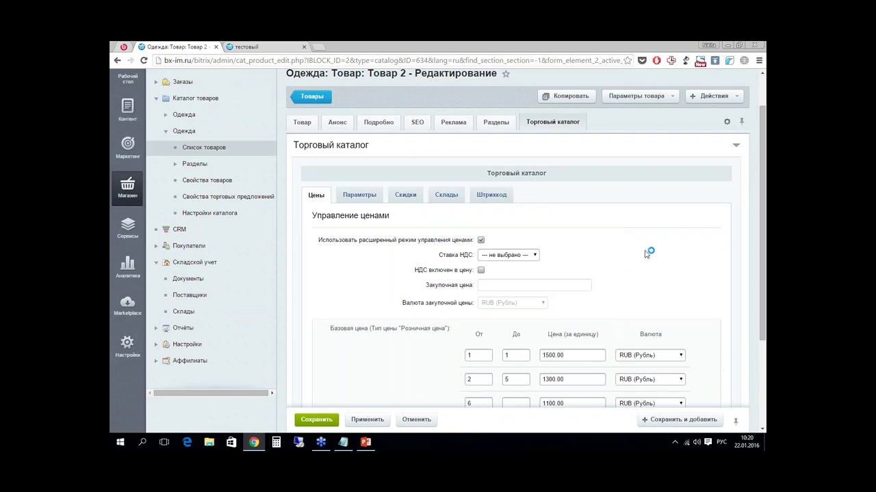
pyautogui.click(366, 200)
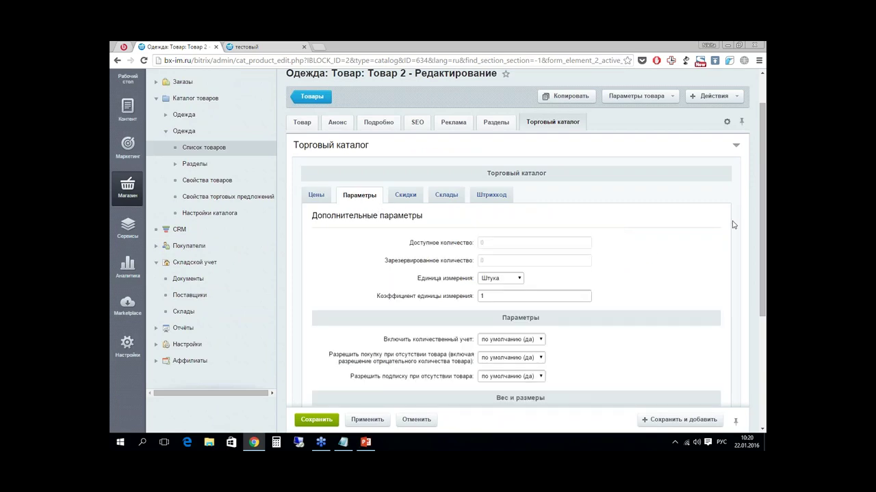
pyautogui.scroll(-1, 733, 223)
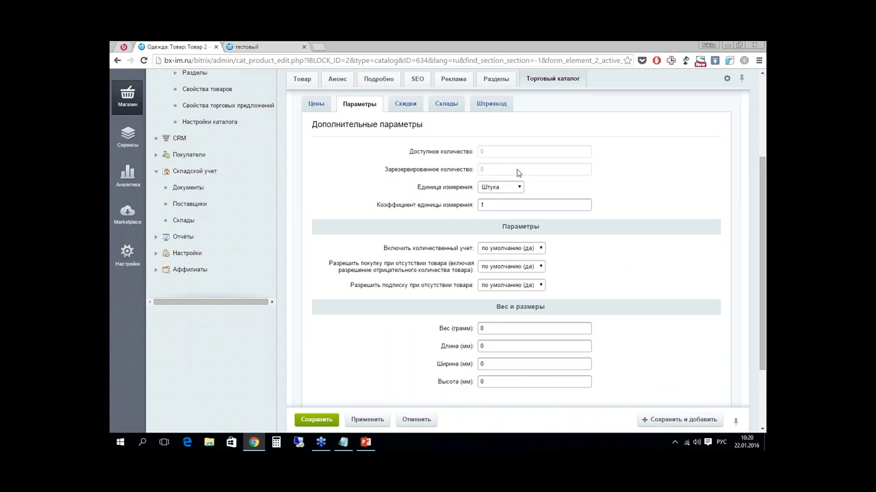
pyautogui.click(514, 191)
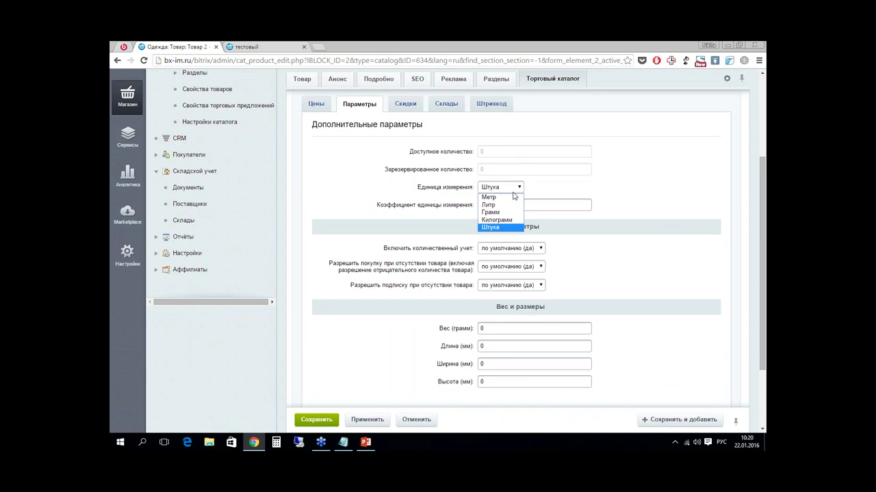
pyautogui.click(514, 192)
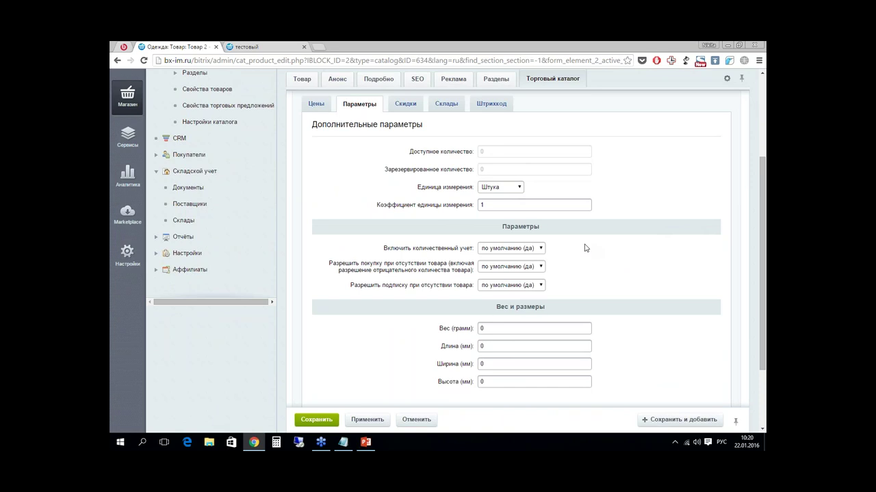
pyautogui.click(534, 251)
pyautogui.click(534, 256)
pyautogui.click(524, 249)
pyautogui.click(518, 260)
pyautogui.scroll(-2, 594, 236)
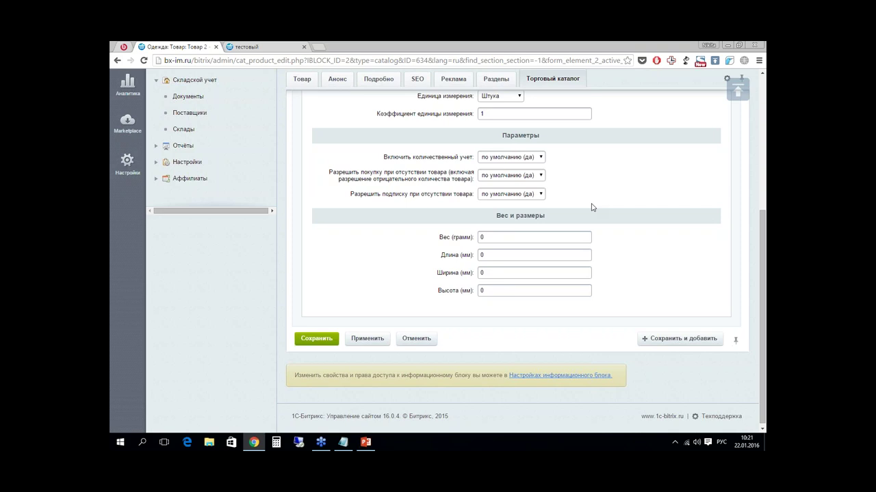
pyautogui.scroll(3, 595, 207)
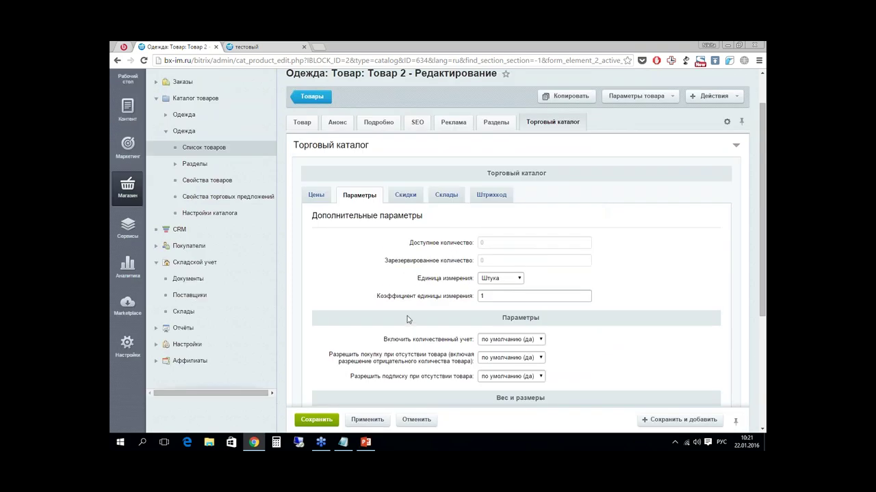
# - Review Товар 2's Скидки, Склады and Штрихкод tabs, then save the product
pyautogui.click(404, 203)
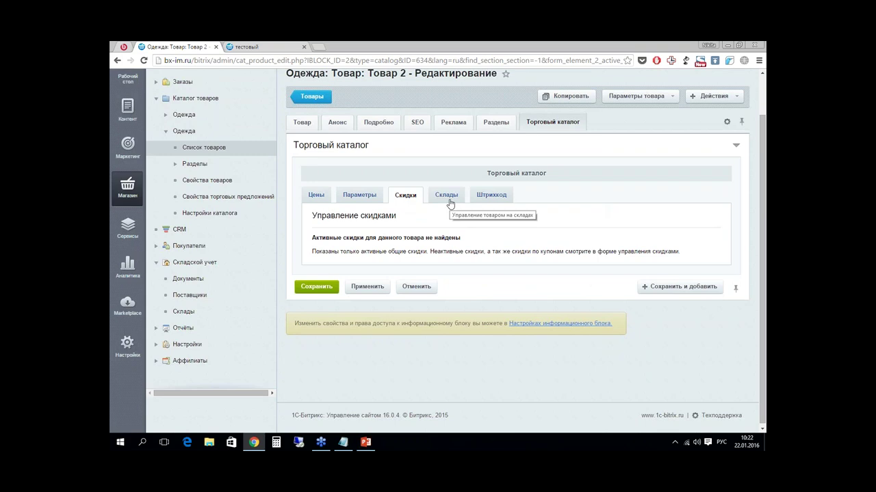
pyautogui.click(446, 196)
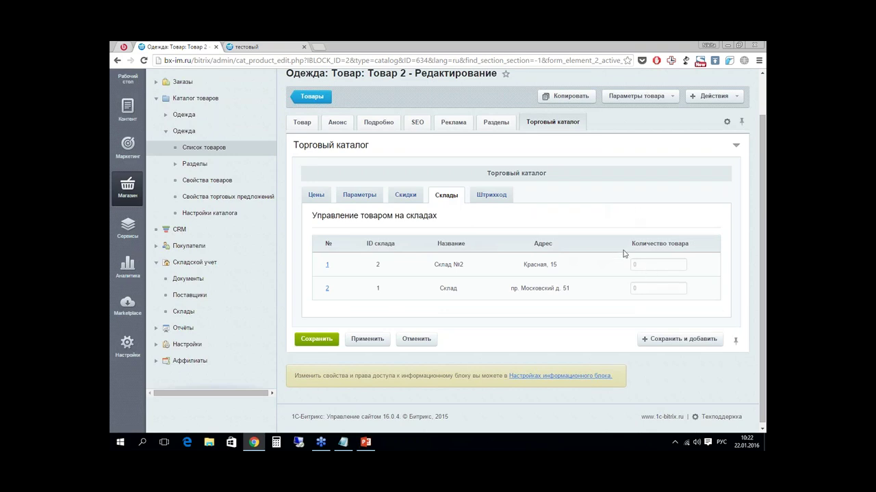
pyautogui.click(498, 201)
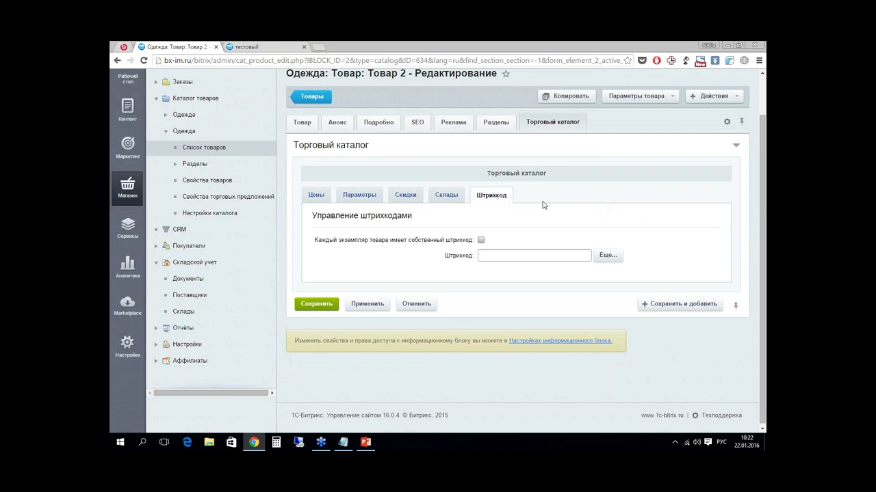
pyautogui.click(439, 197)
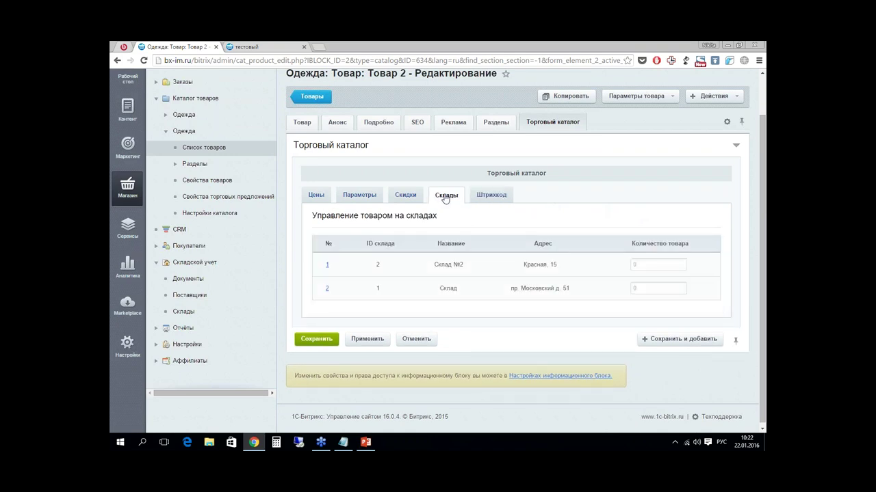
pyautogui.click(334, 339)
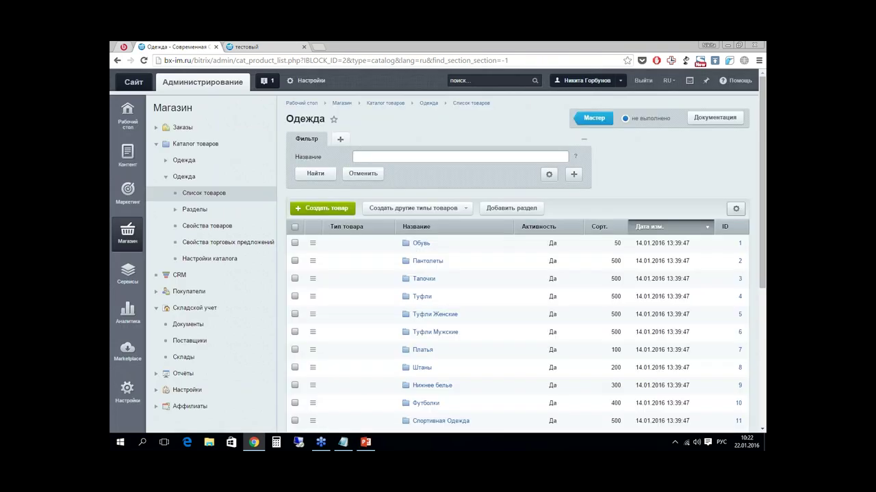
# - From Складской учет > Документы, create a new Приход товара на склад document
pyautogui.scroll(-2, 381, 304)
pyautogui.scroll(-2, 381, 304)
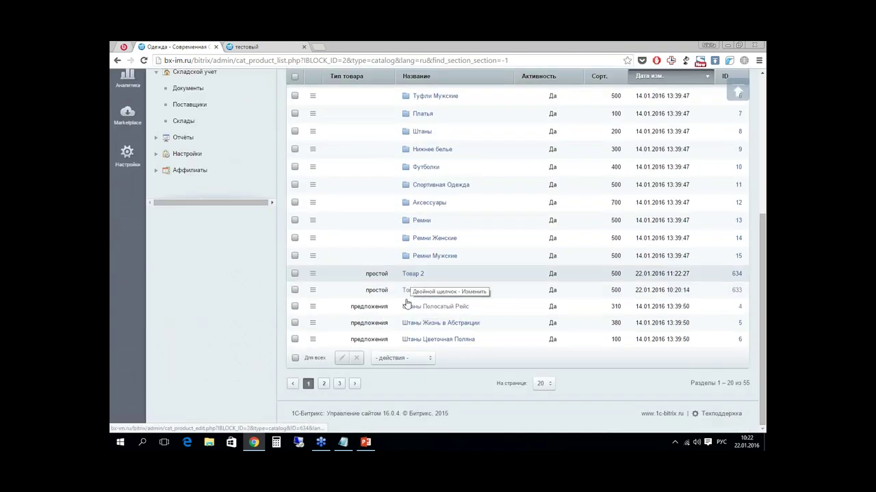
pyautogui.scroll(5, 386, 307)
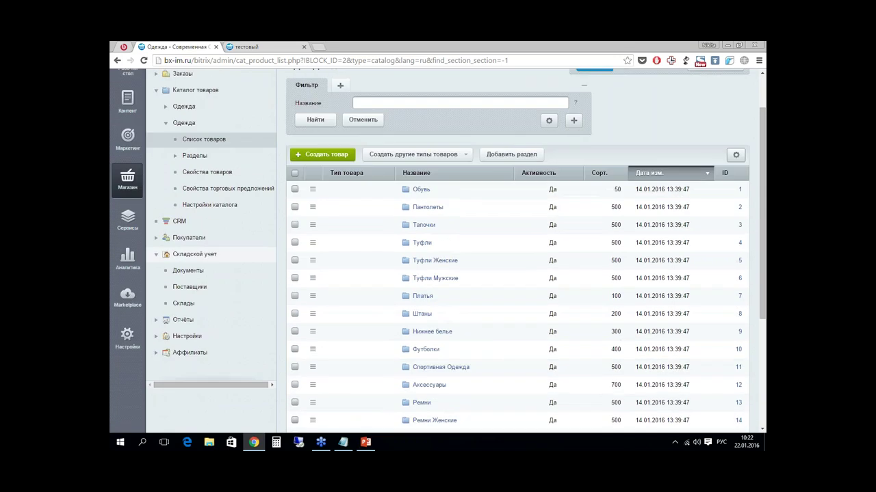
pyautogui.click(186, 272)
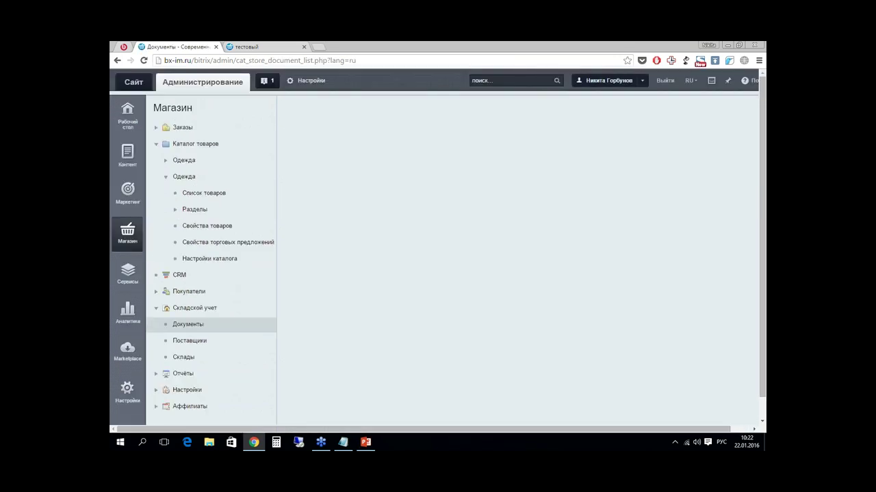
pyautogui.click(344, 209)
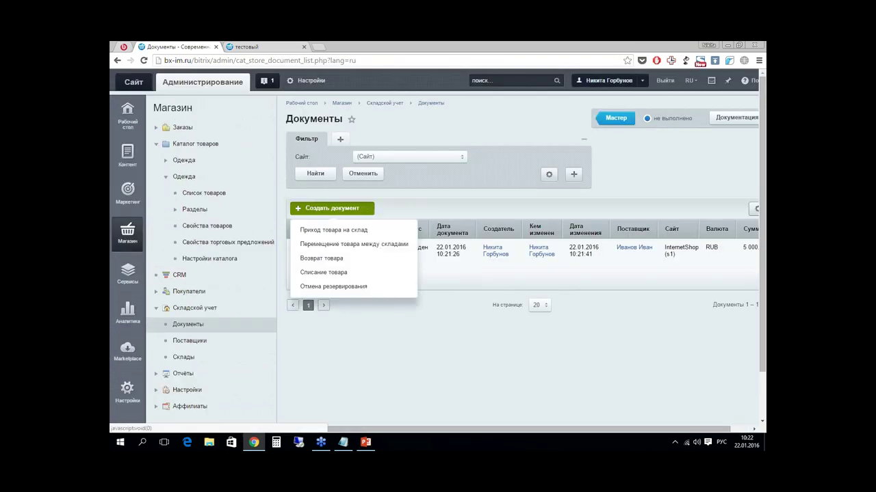
pyautogui.click(344, 232)
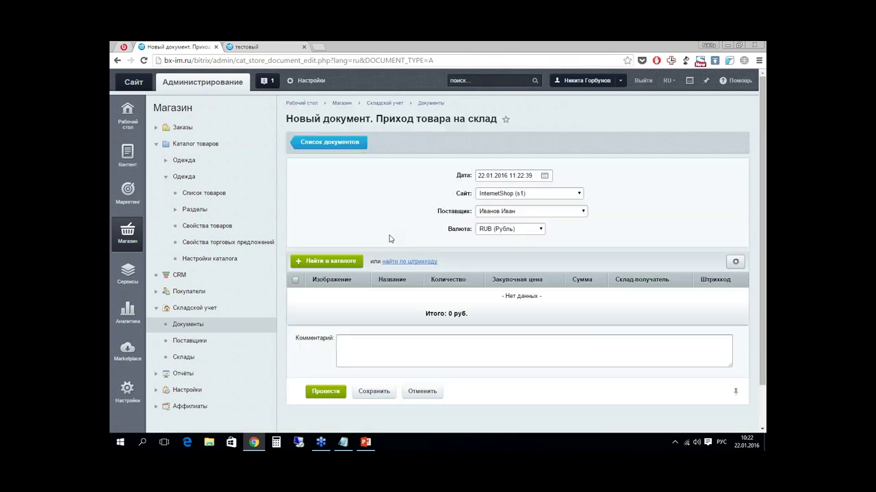
# - Select the other supplier and add Товар 2 from the Штаны catalog section
pyautogui.click(503, 211)
pyautogui.click(506, 229)
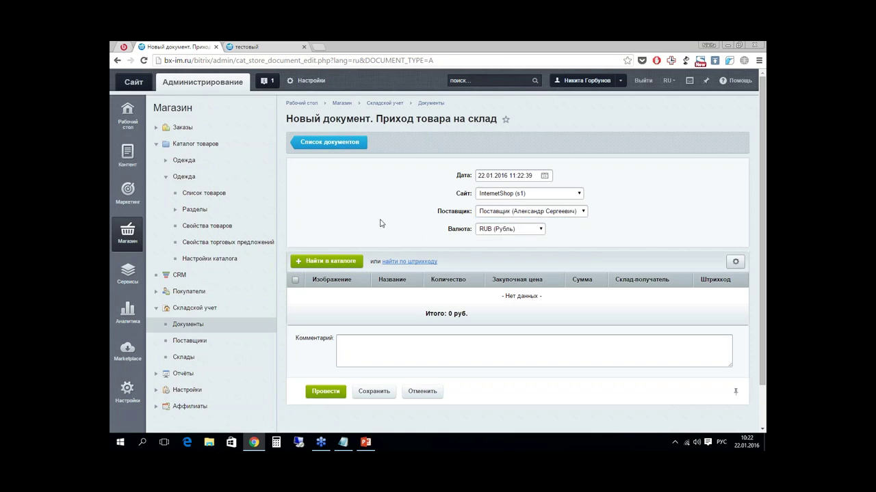
pyautogui.click(325, 263)
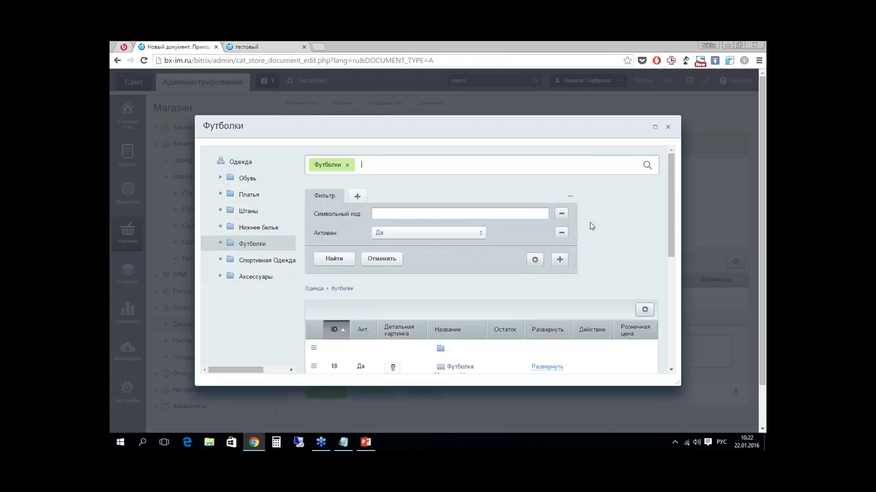
pyautogui.scroll(-5, 588, 226)
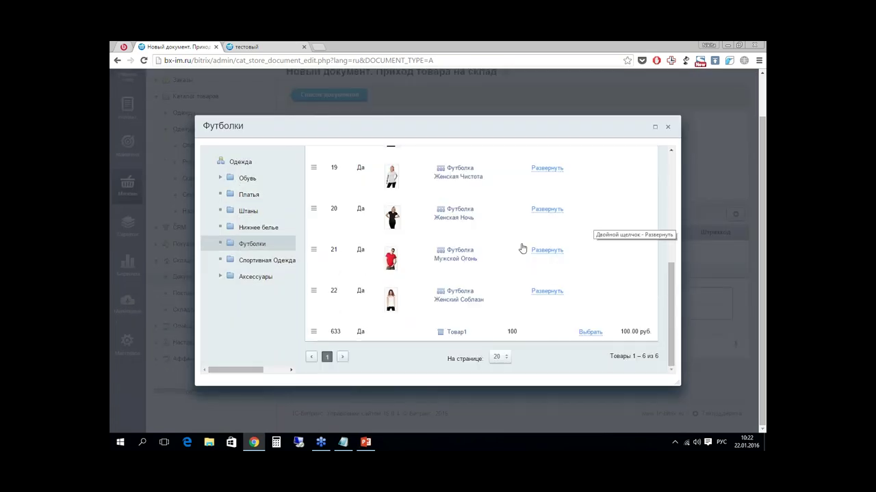
pyautogui.click(248, 211)
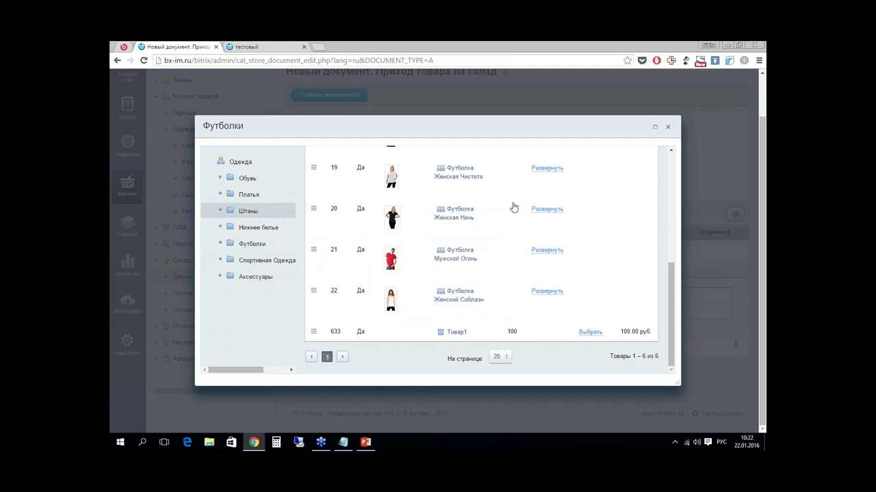
pyautogui.click(333, 247)
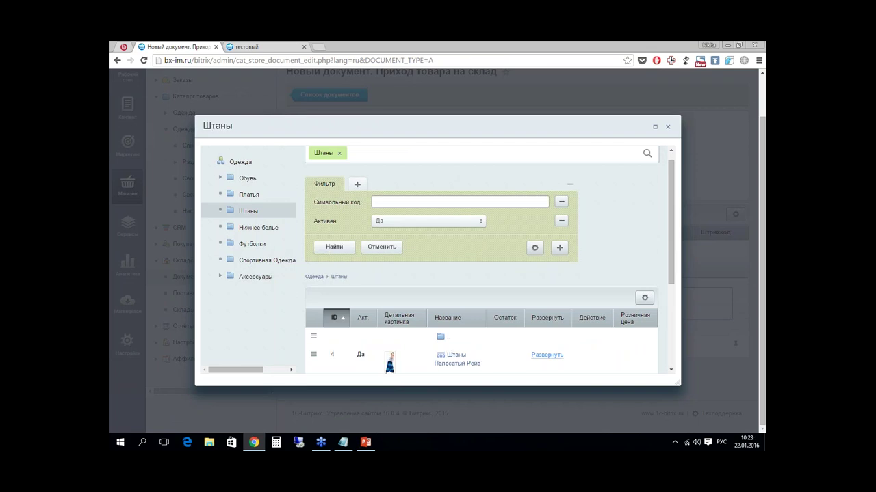
pyautogui.scroll(-3, 481, 251)
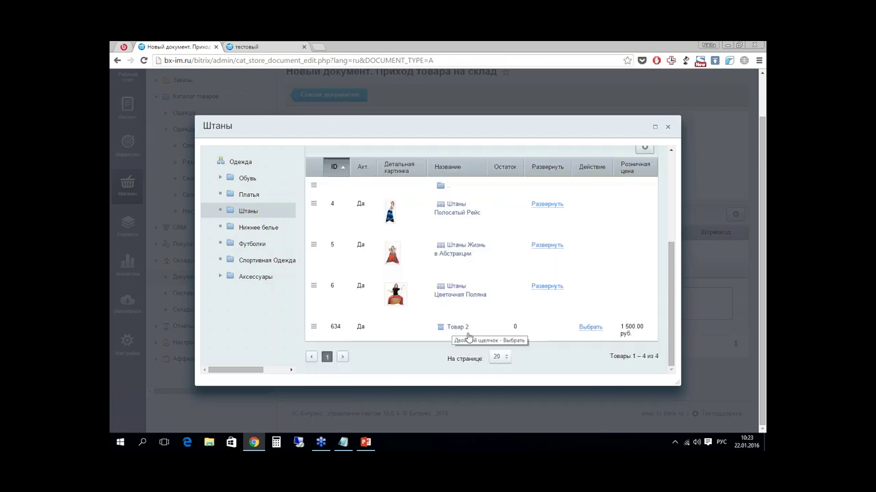
pyautogui.click(592, 329)
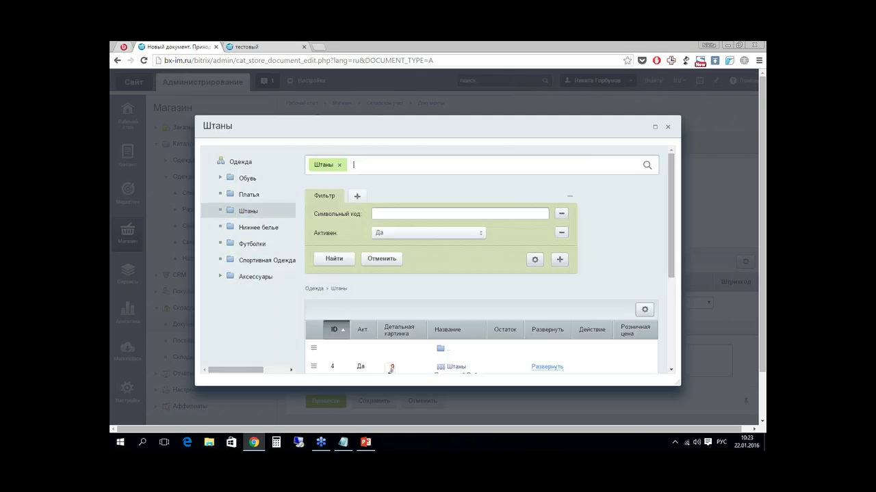
pyautogui.click(668, 127)
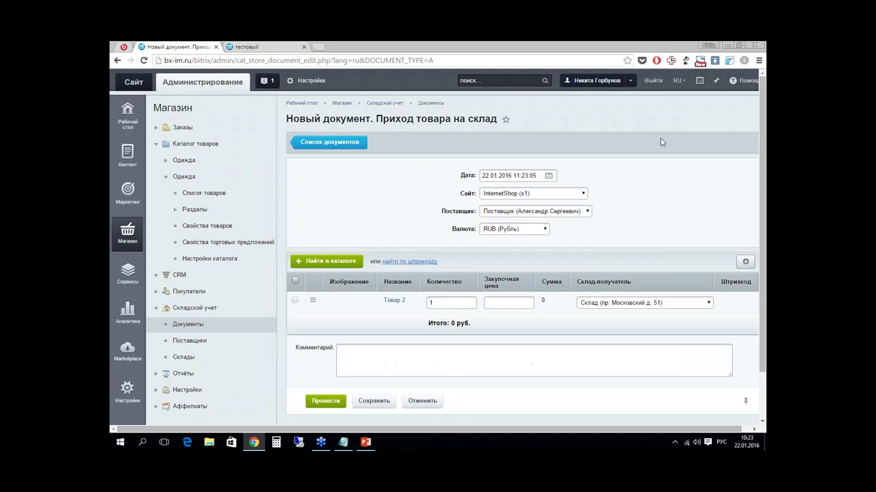
# - Enter price 1000 and quantity 100 into Склад №2, then post the receipt
pyautogui.scroll(-1, 634, 189)
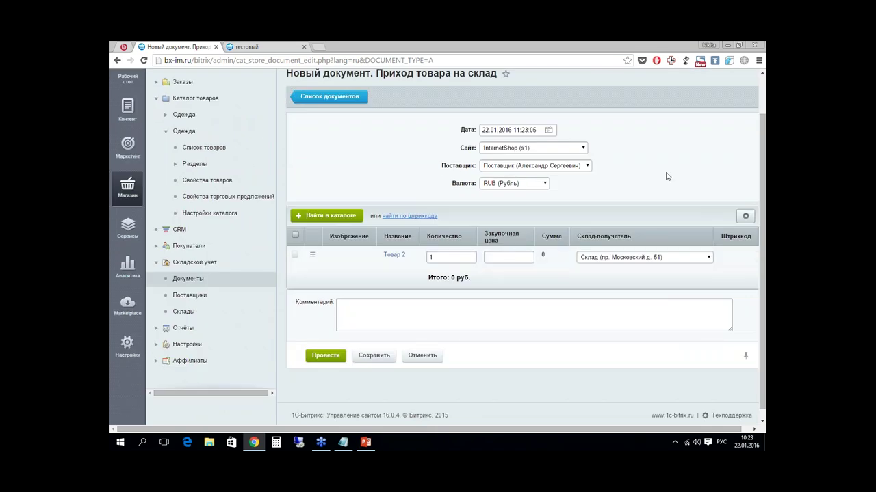
pyautogui.write('100')
pyautogui.hotkey('shift', 'Tab')
pyautogui.write('00')
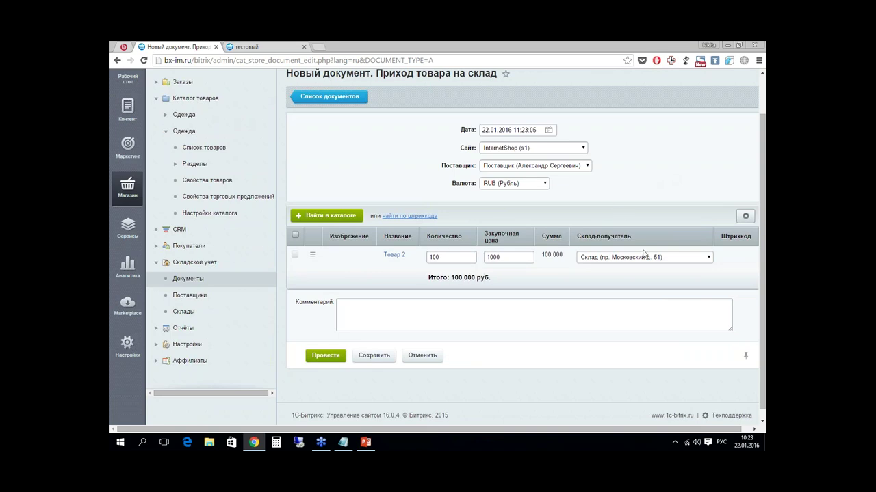
pyautogui.click(643, 257)
pyautogui.click(634, 273)
pyautogui.click(324, 356)
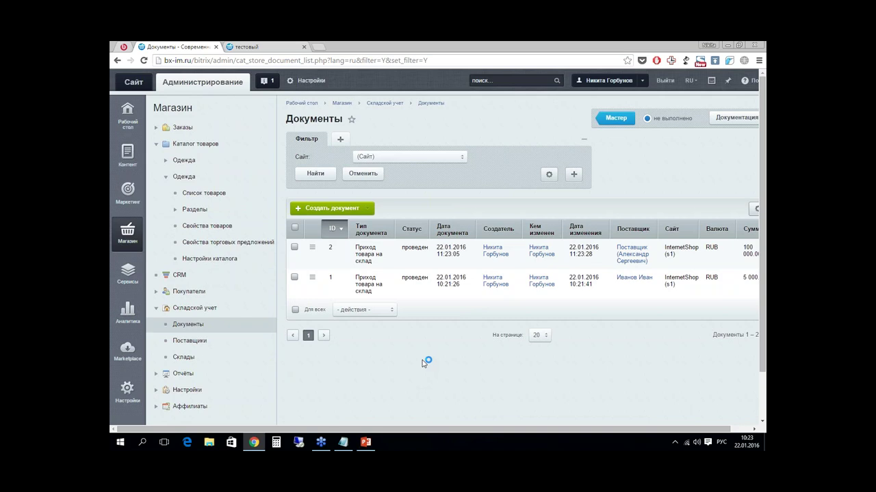
pyautogui.click(197, 195)
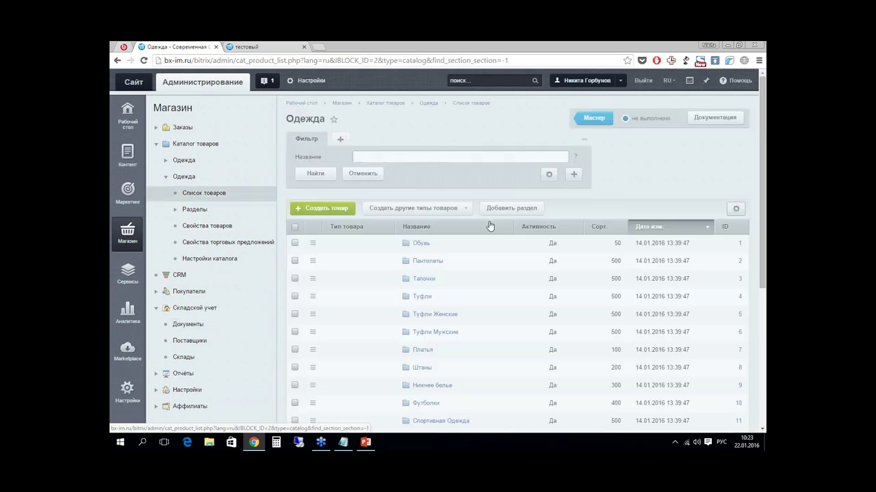
# - Check Товар 2's Параметры, Склады and Скидки catalogue tabs, then open the warehouse Документы list
pyautogui.scroll(-3, 448, 353)
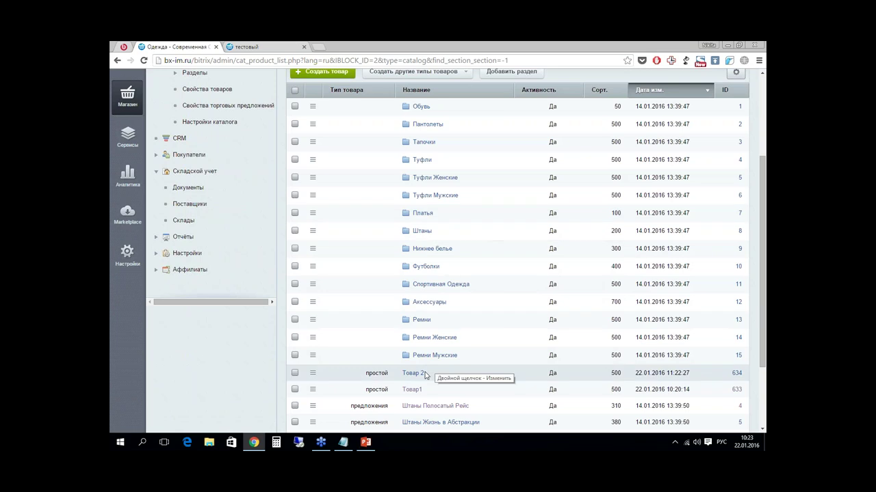
pyautogui.click(413, 372)
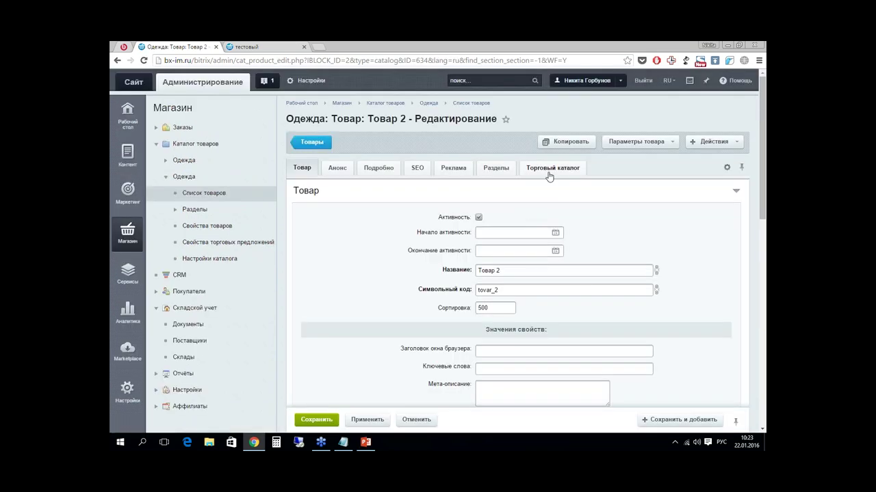
pyautogui.click(548, 174)
pyautogui.scroll(-1, 619, 247)
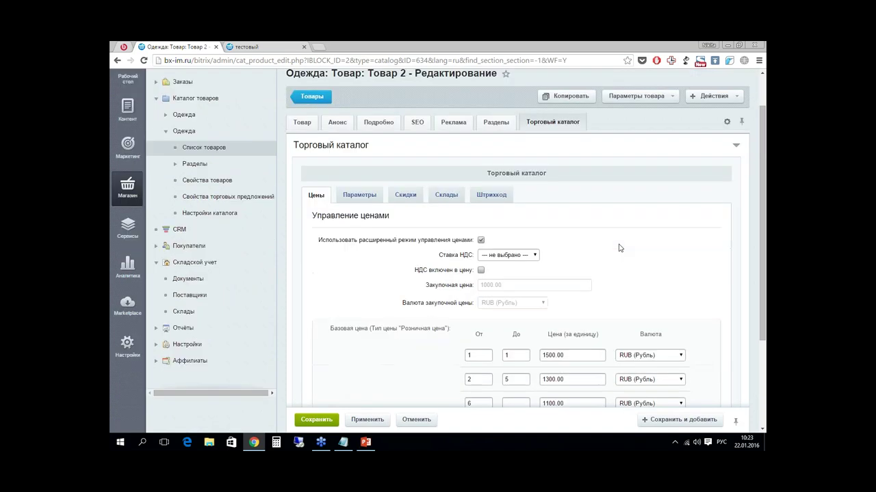
pyautogui.click(365, 198)
pyautogui.click(320, 197)
pyautogui.click(359, 195)
pyautogui.click(446, 197)
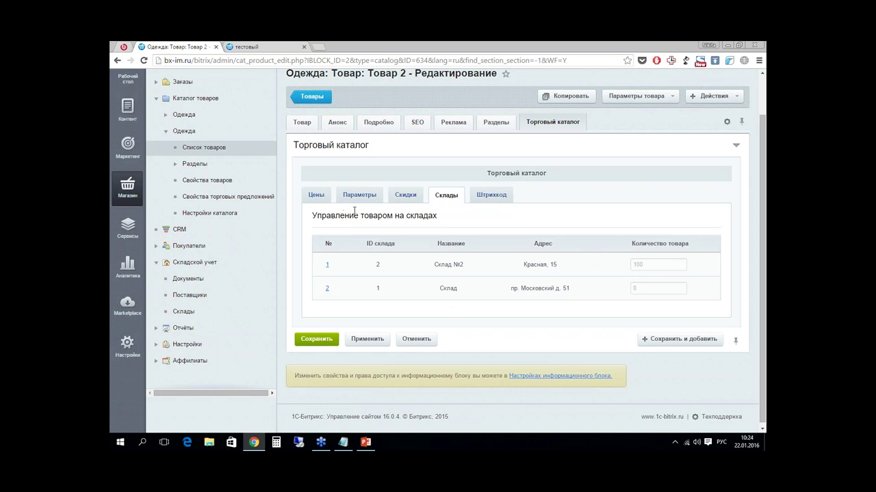
pyautogui.click(409, 200)
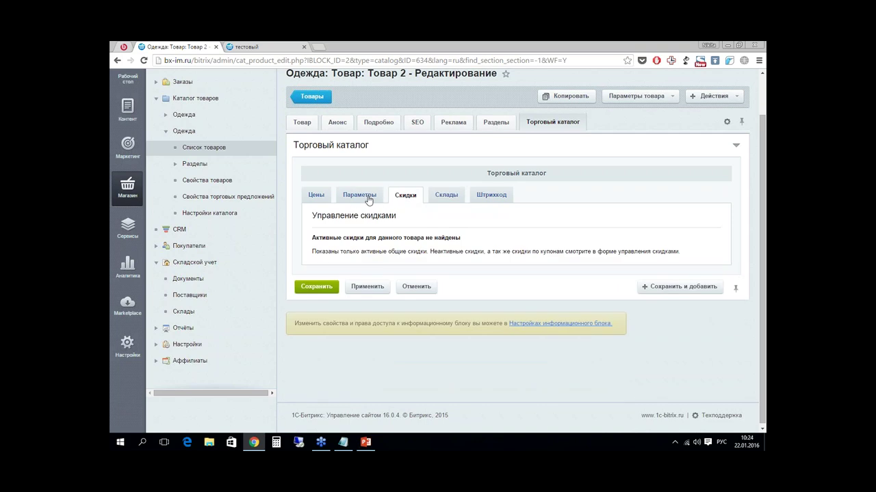
pyautogui.click(369, 199)
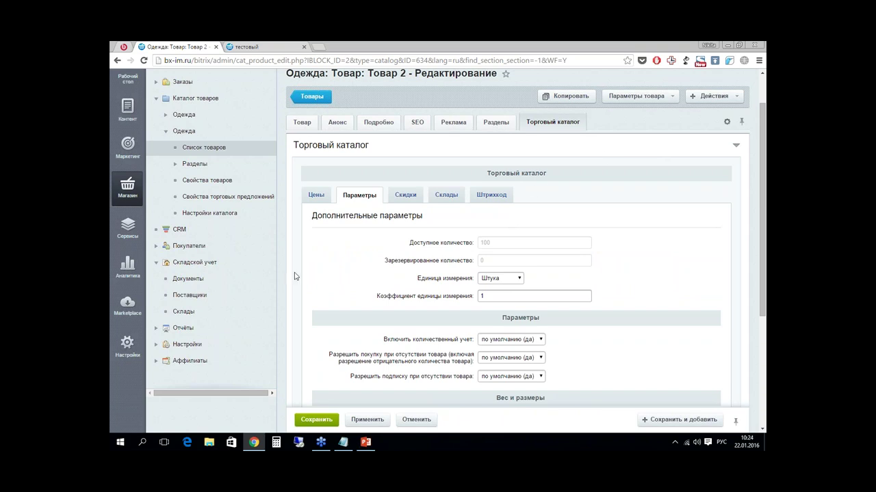
pyautogui.click(201, 280)
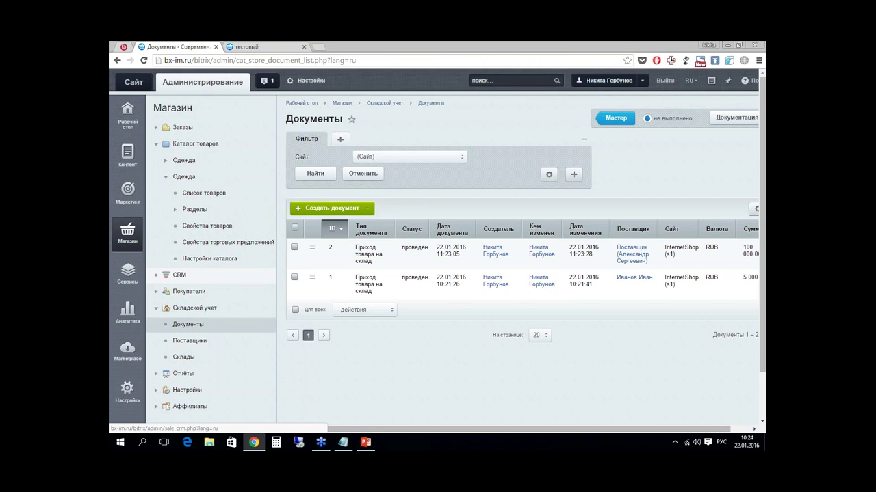
# - Open Отчёты > Список отчётов, close the payment-system warning, and open Доходность по товарам's actions
pyautogui.click(157, 374)
pyautogui.scroll(-1, 298, 368)
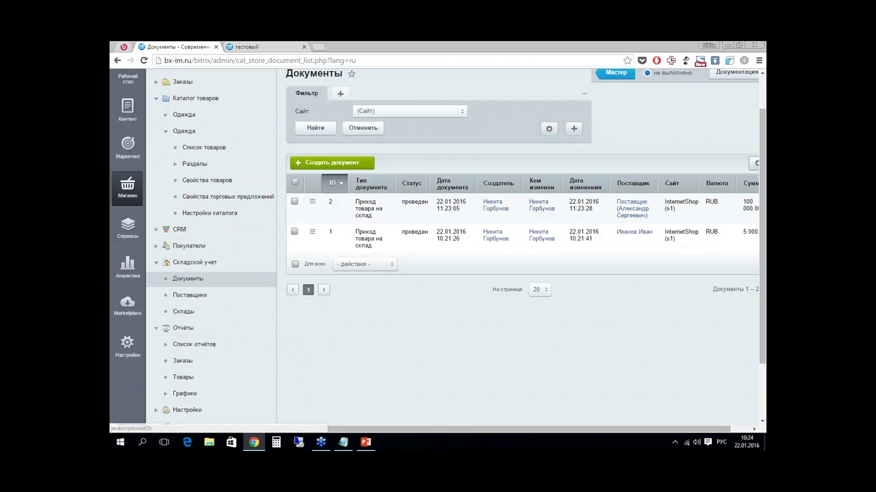
pyautogui.click(166, 345)
pyautogui.click(189, 347)
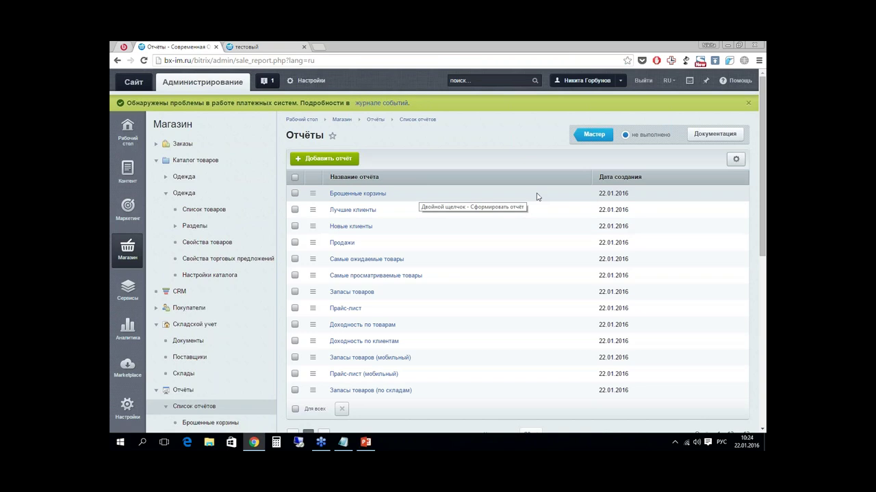
pyautogui.click(747, 104)
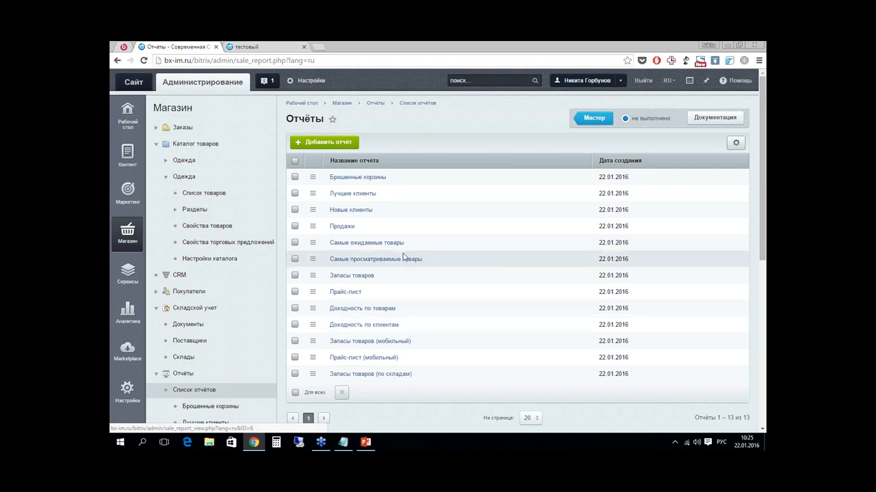
pyautogui.scroll(-2, 424, 183)
pyautogui.scroll(2, 428, 192)
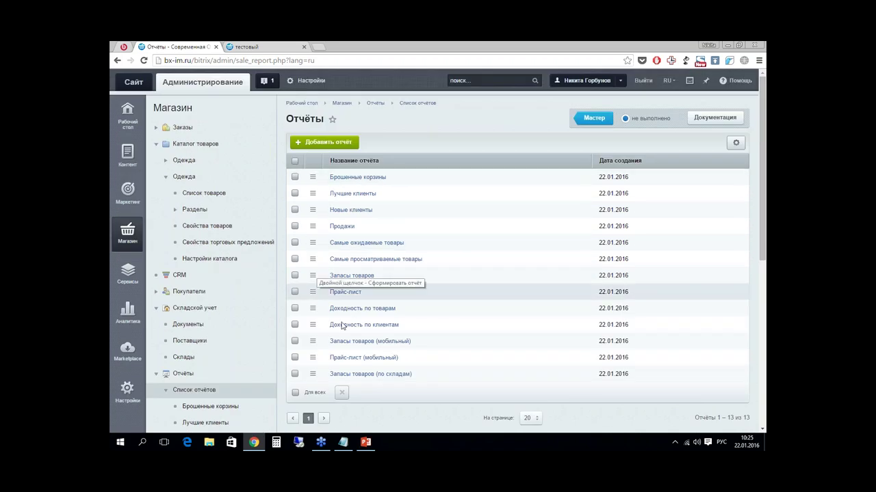
pyautogui.click(312, 308)
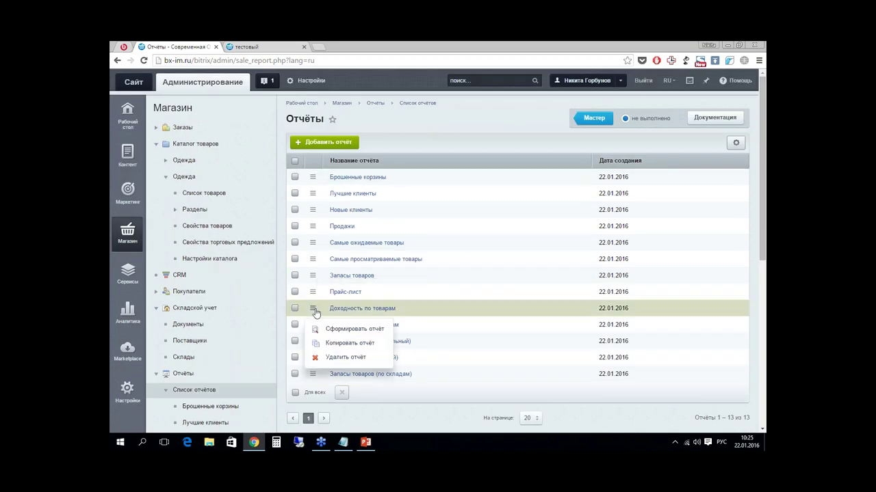
# - Generate and review the Доходность по товарам report, go back, then switch to the webinars tab
pyautogui.click(339, 331)
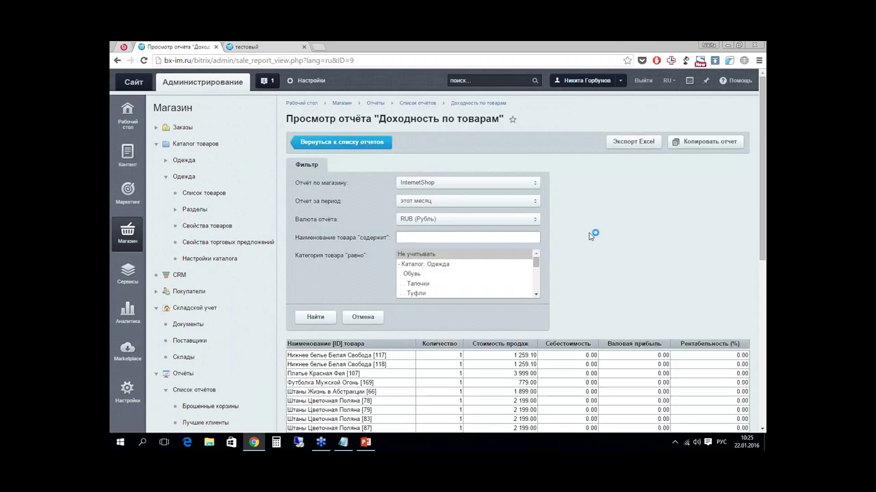
pyautogui.scroll(-3, 592, 235)
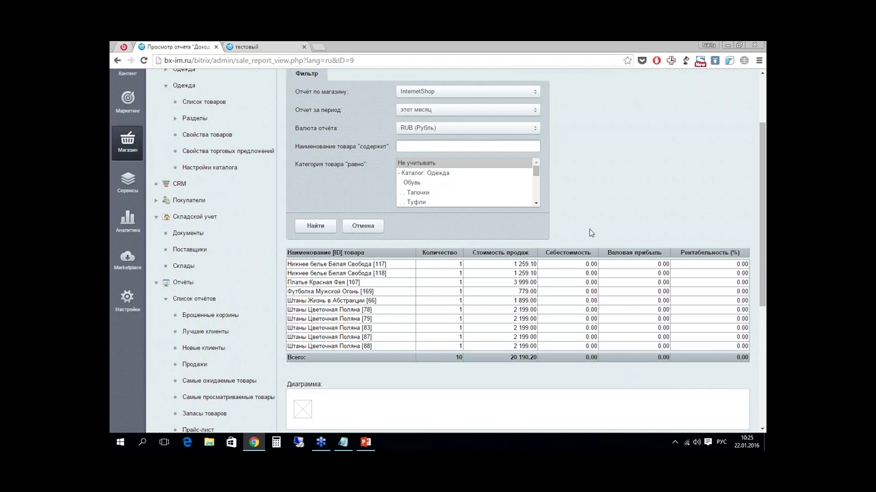
pyautogui.scroll(3, 590, 233)
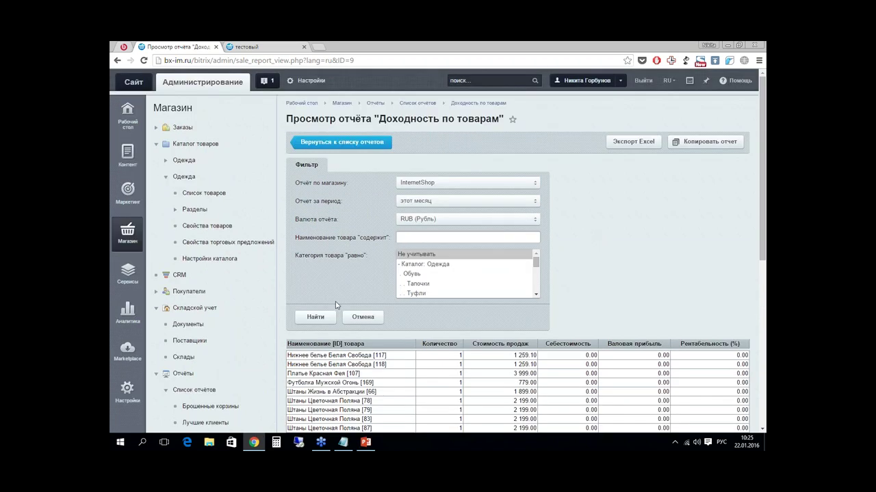
pyautogui.scroll(-9, 614, 248)
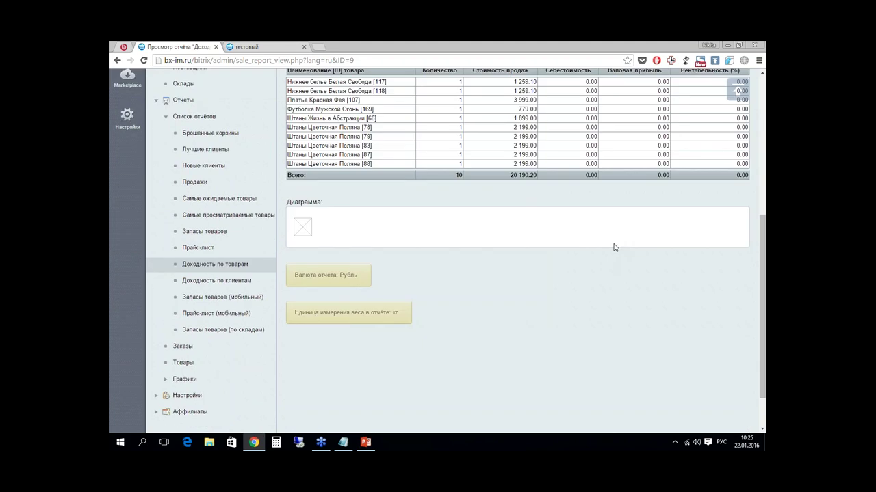
pyautogui.scroll(9, 614, 248)
pyautogui.click(341, 141)
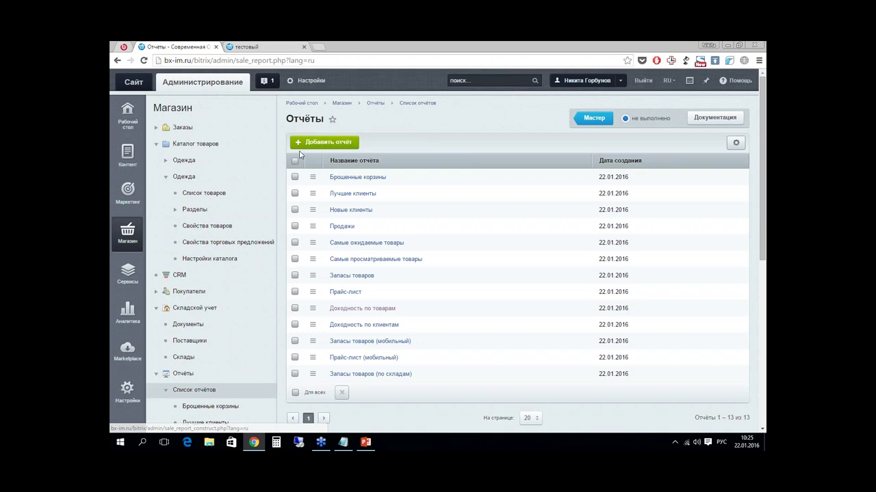
pyautogui.click(125, 47)
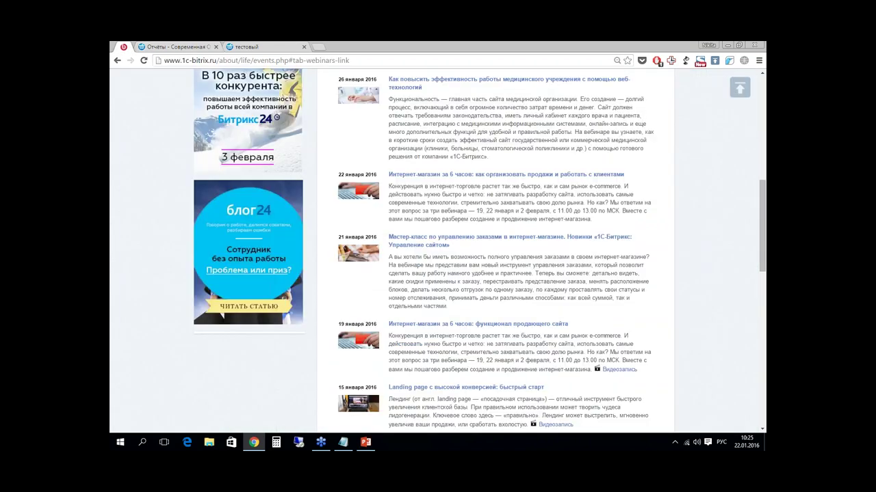
# - Read the order-management Мастер-класс webinar page and go back to the webinar list
pyautogui.scroll(5, 610, 250)
pyautogui.scroll(-3, 609, 250)
pyautogui.scroll(-2, 610, 249)
pyautogui.click(445, 328)
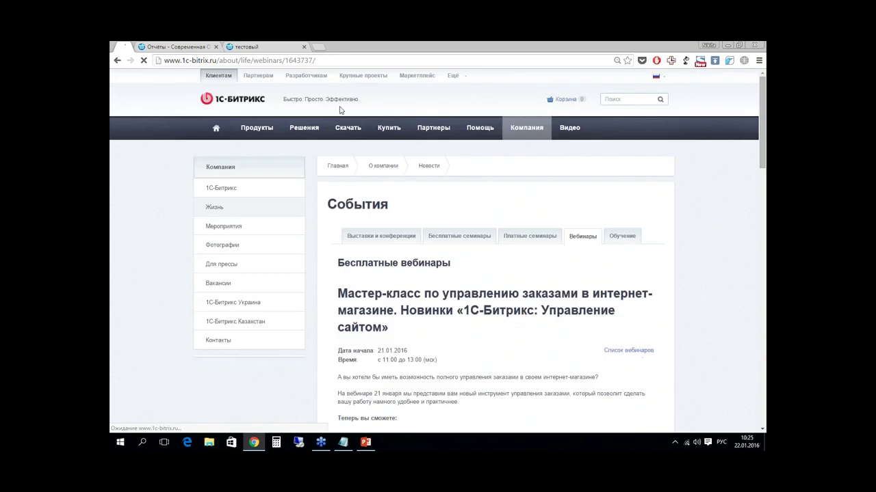
pyautogui.scroll(-5, 615, 189)
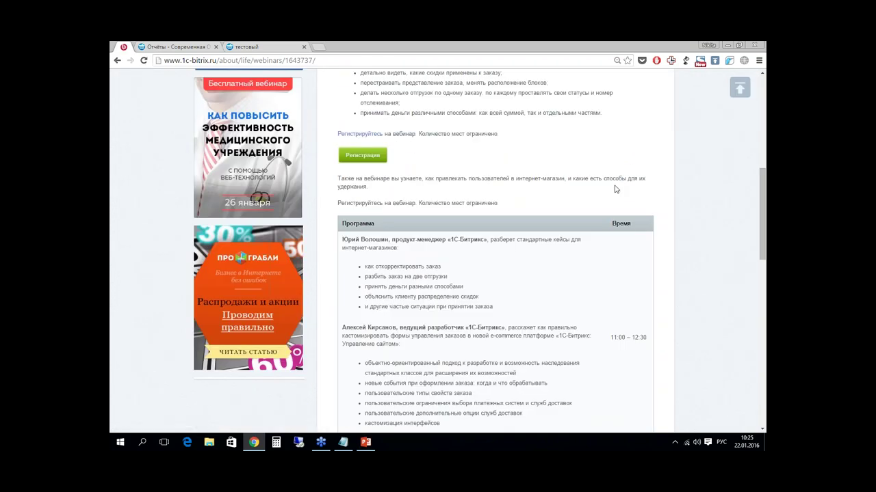
pyautogui.scroll(-2, 615, 188)
pyautogui.scroll(1, 615, 188)
pyautogui.scroll(2, 615, 189)
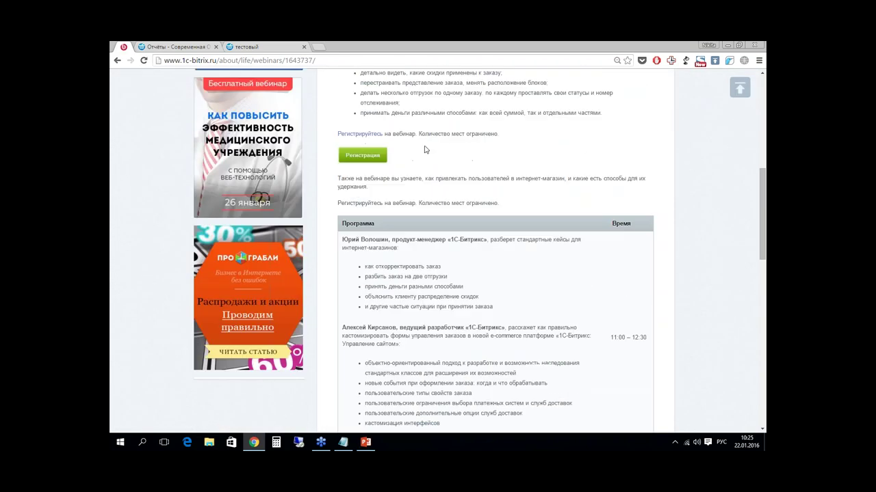
pyautogui.click(117, 60)
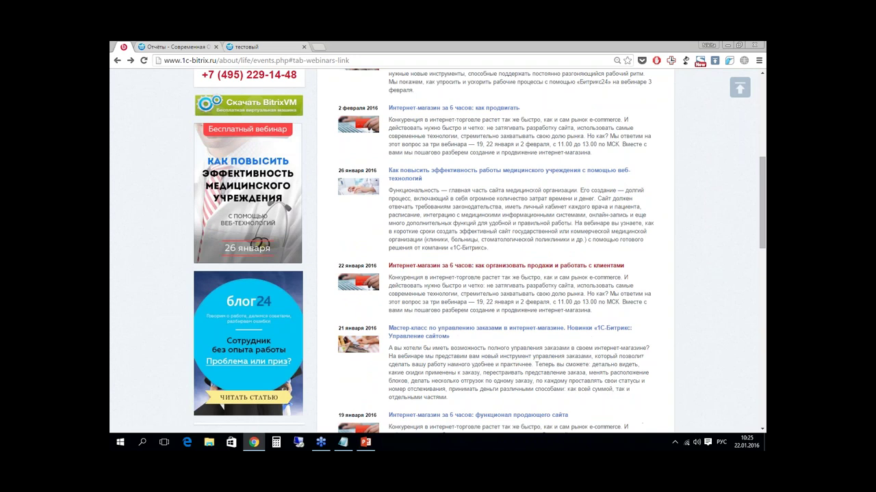
# - View the Интернет-магазин за 6 часов webinar, then return to the admin reports tab
pyautogui.click(498, 267)
pyautogui.scroll(-7, 629, 196)
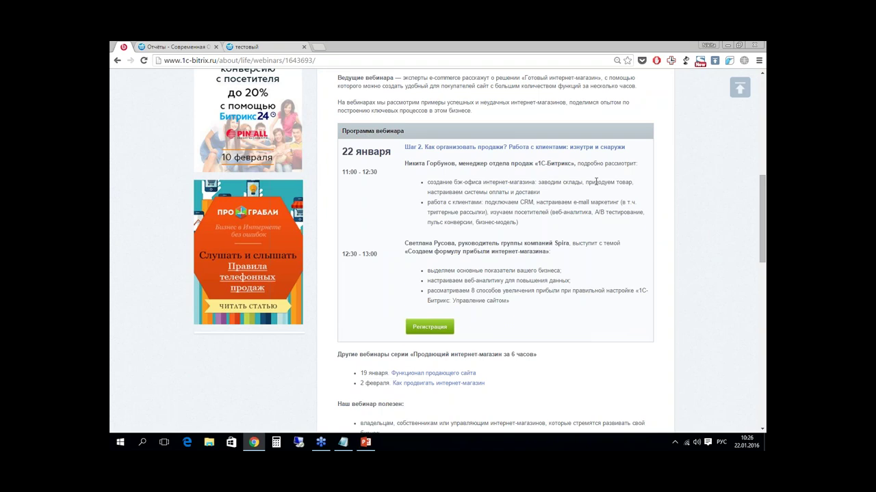
pyautogui.click(167, 46)
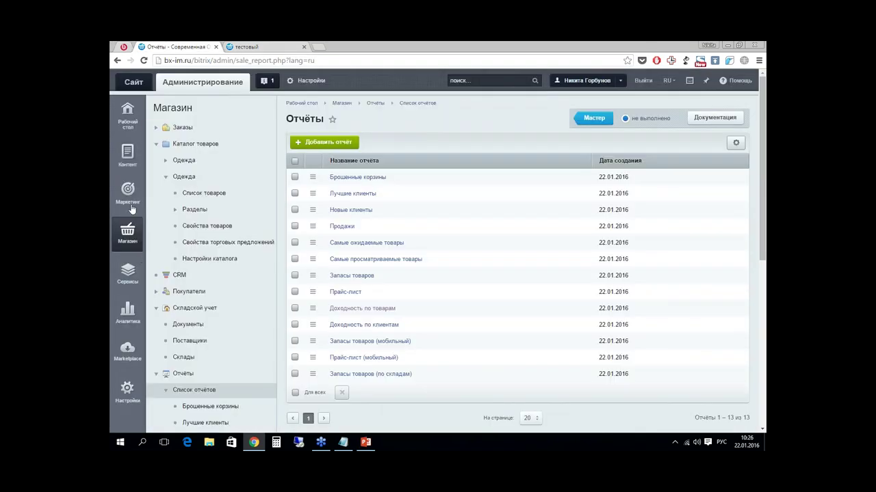
# - Collapse Каталог товаров and Отчёты, expand Настройки, and open Службы доставки
pyautogui.click(156, 146)
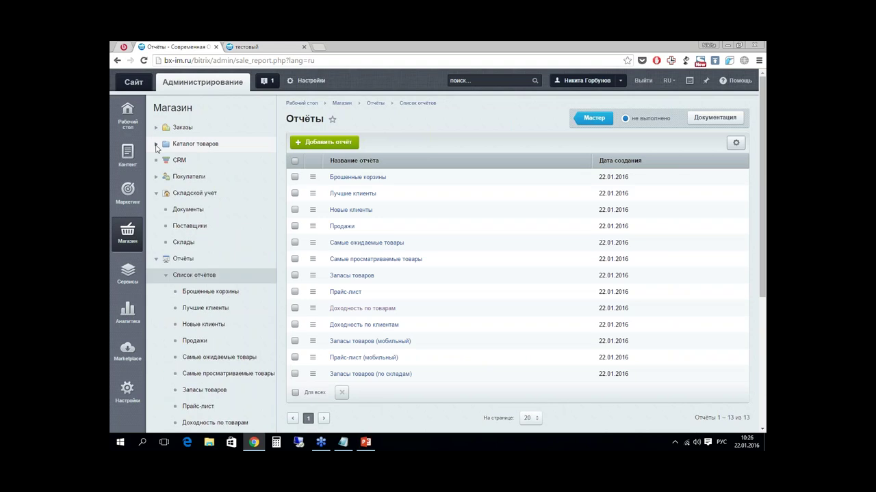
pyautogui.click(156, 262)
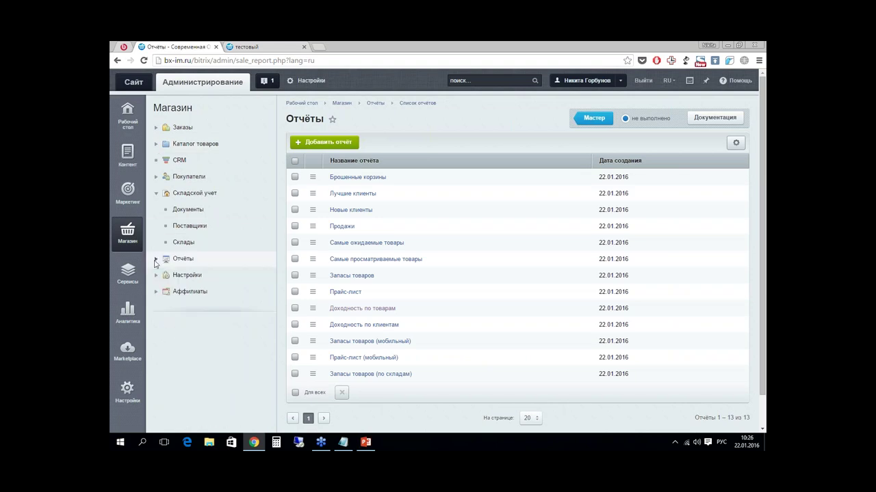
pyautogui.click(156, 276)
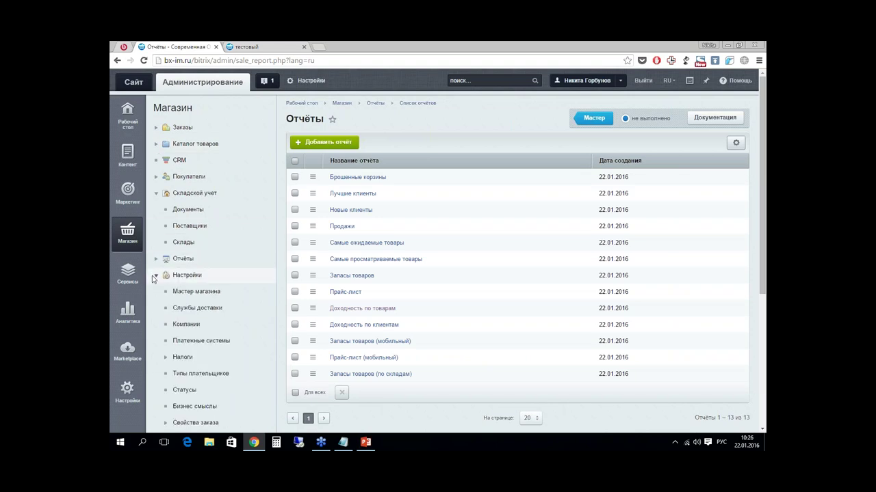
pyautogui.click(206, 308)
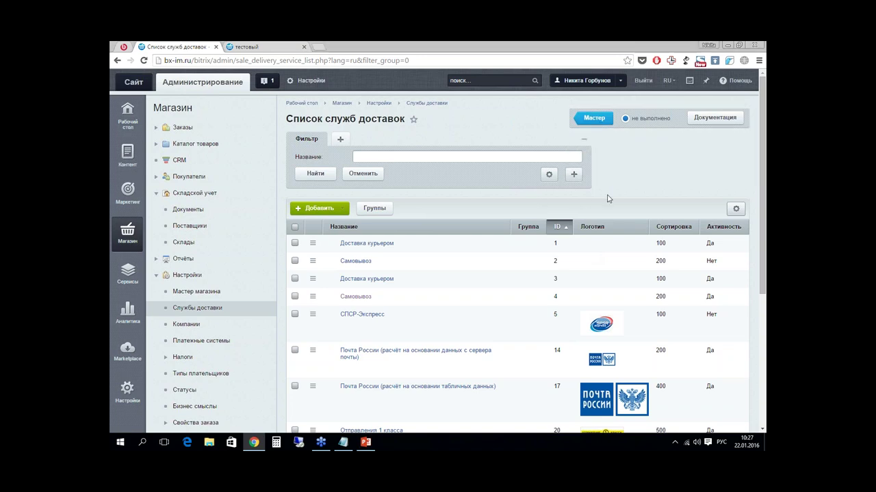
# - Start adding a new СПСР-Экспресс delivery service
pyautogui.scroll(-1, 633, 171)
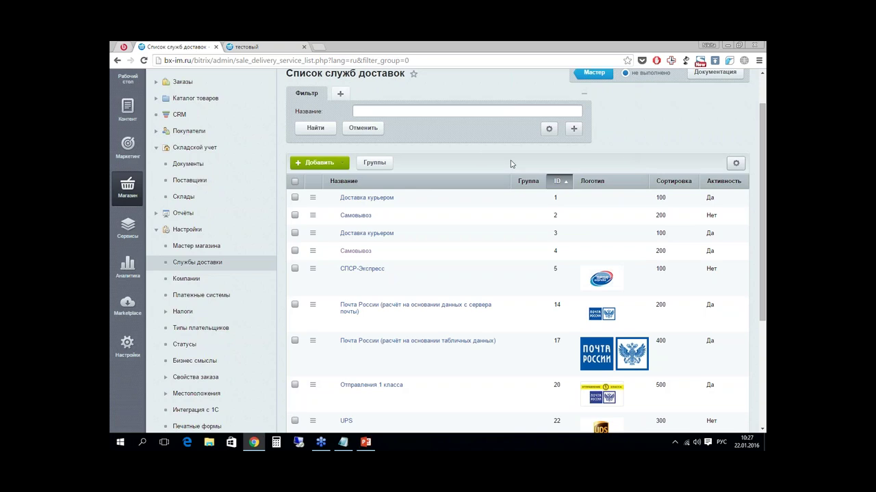
pyautogui.scroll(1, 481, 155)
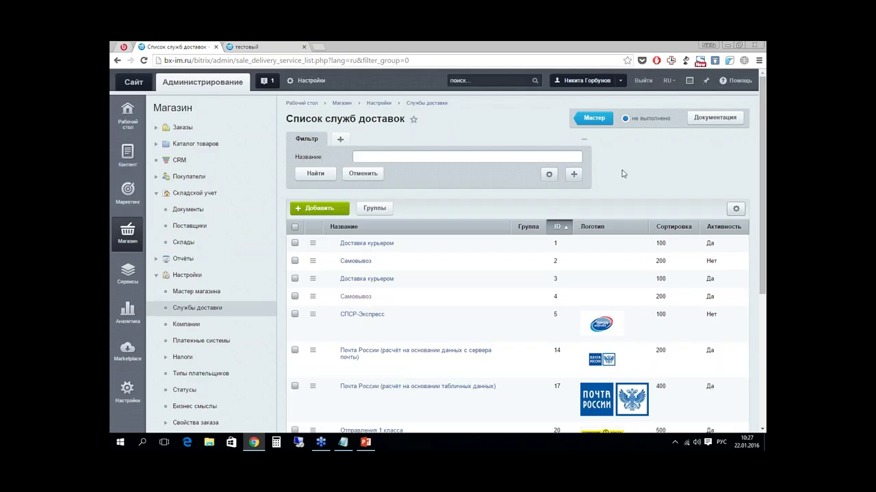
pyautogui.click(343, 212)
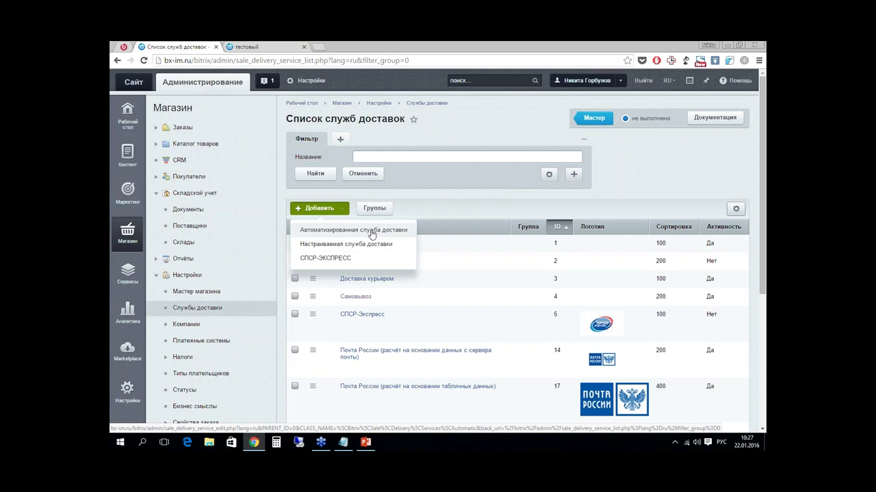
pyautogui.click(349, 259)
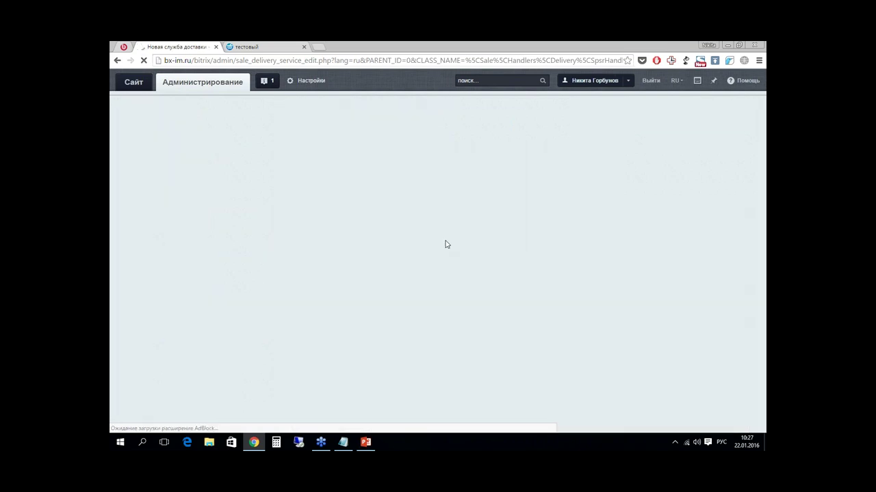
# - Look over the service's general and login/password settings, then return to the delivery services list
pyautogui.scroll(-3, 406, 236)
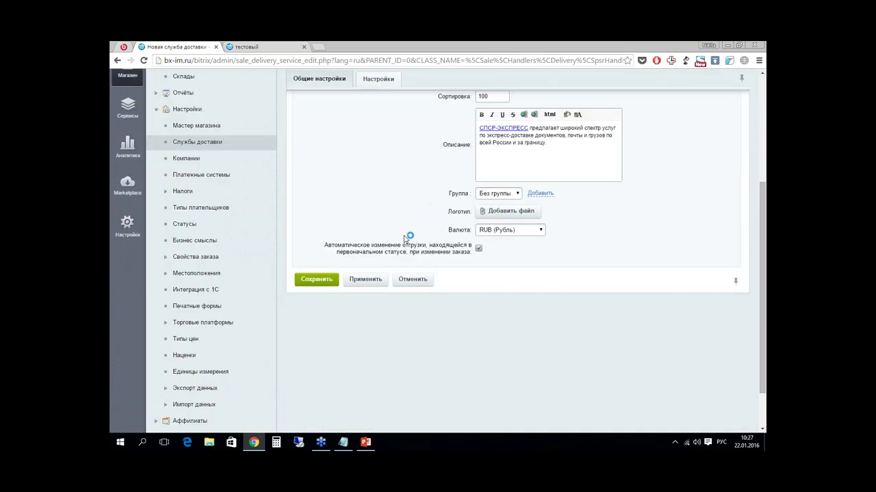
pyautogui.scroll(3, 406, 237)
pyautogui.click(383, 186)
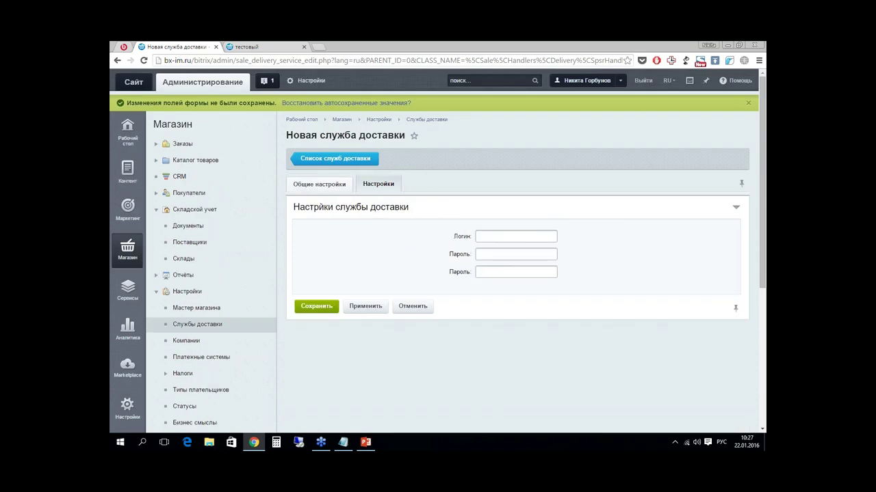
pyautogui.click(321, 187)
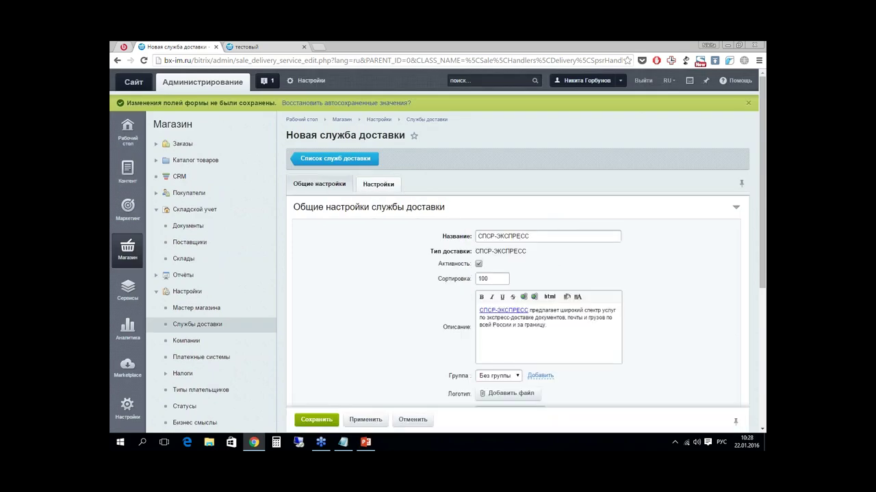
pyautogui.scroll(-2, 375, 196)
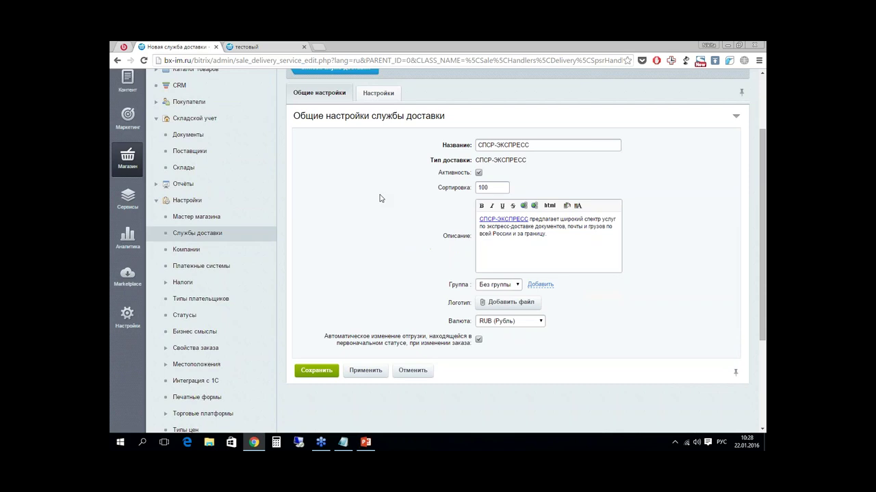
pyautogui.scroll(1, 380, 195)
pyautogui.click(378, 138)
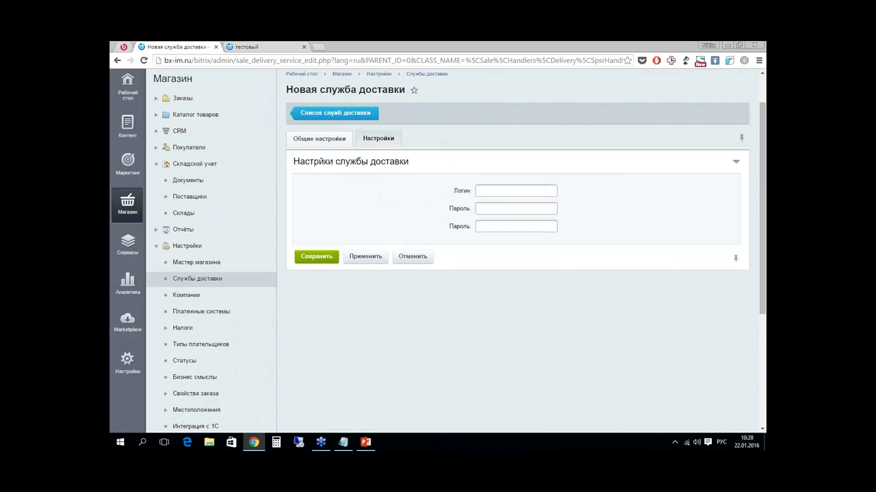
pyautogui.click(319, 138)
pyautogui.click(335, 113)
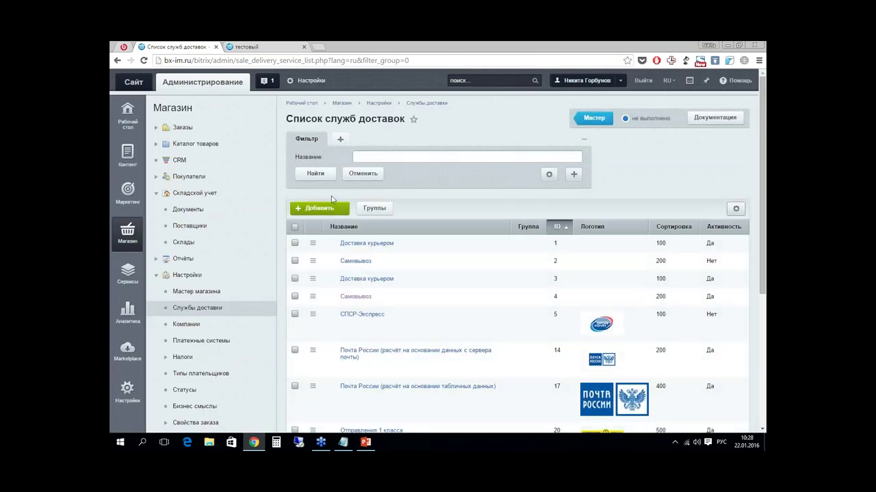
# - Start a new automated delivery service and set its handler to Почта России [russianpost]
pyautogui.click(342, 212)
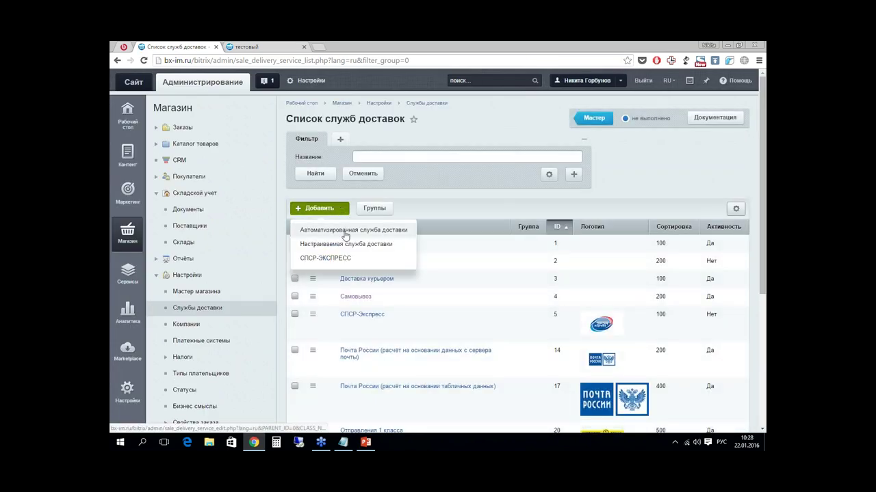
pyautogui.click(345, 231)
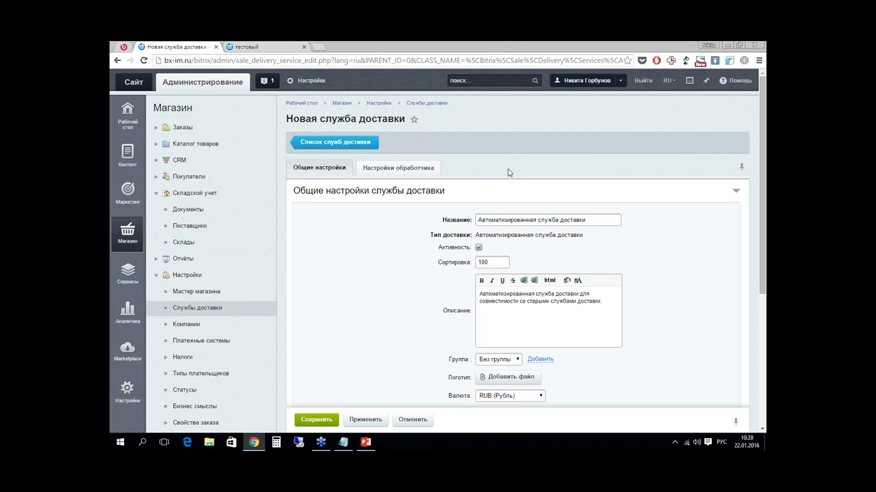
pyautogui.scroll(-2, 507, 172)
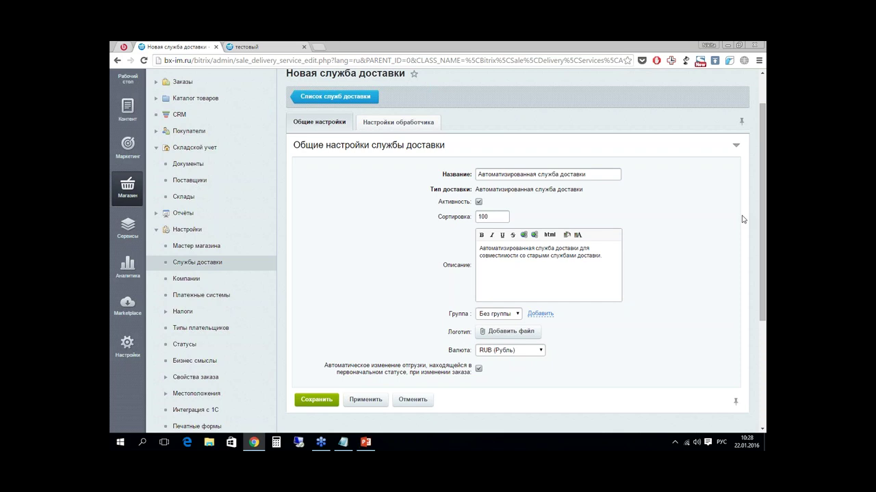
pyautogui.click(408, 125)
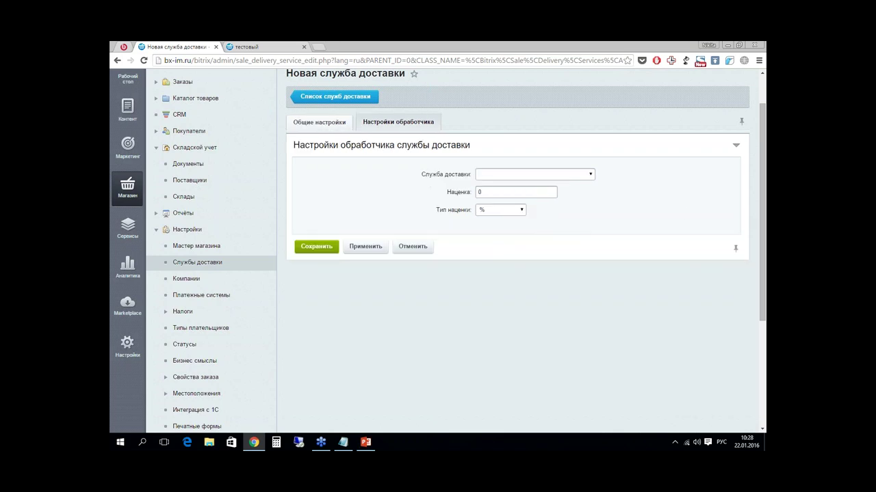
pyautogui.click(557, 175)
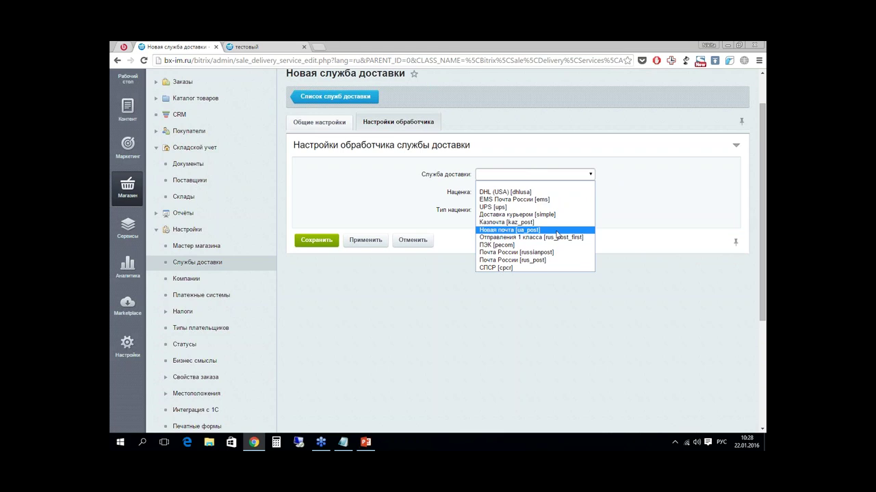
pyautogui.click(531, 253)
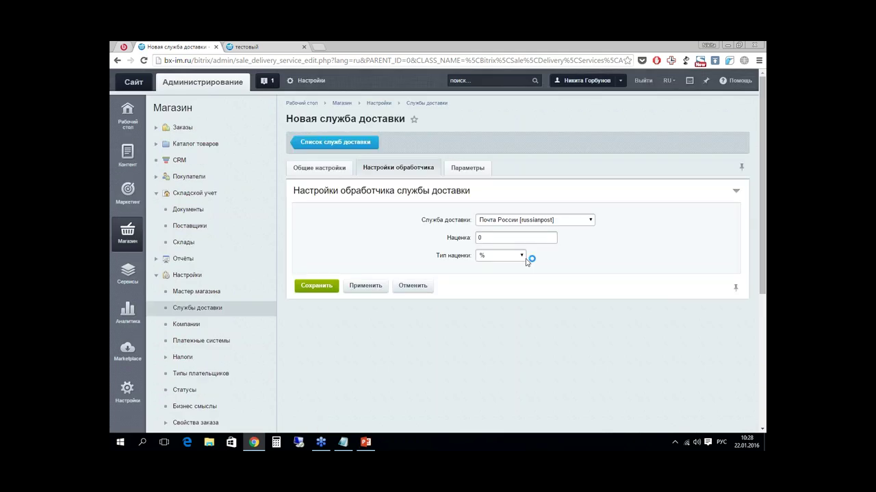
# - Review the service's Заказная бандероль shipment type and 0 % markup
pyautogui.click(465, 168)
pyautogui.click(426, 169)
pyautogui.click(459, 233)
pyautogui.click(471, 169)
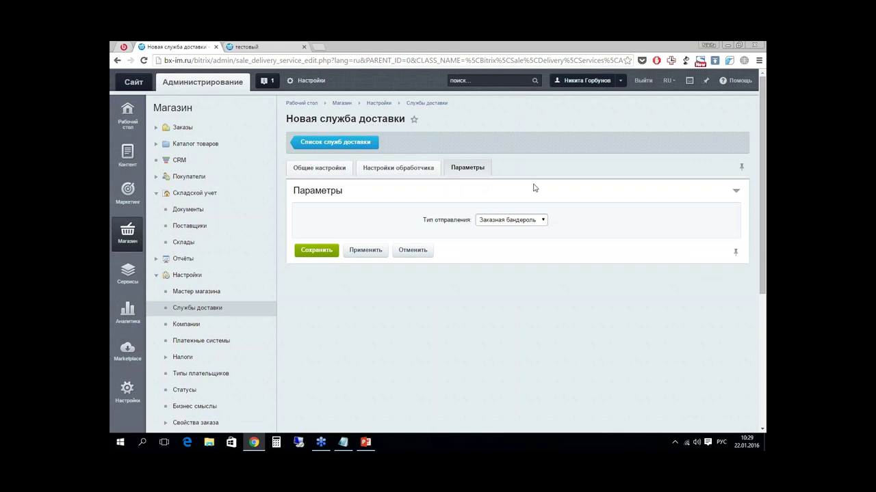
# - Compare the shipment types and handler list, keeping Почта России [russianpost] for now
pyautogui.click(518, 220)
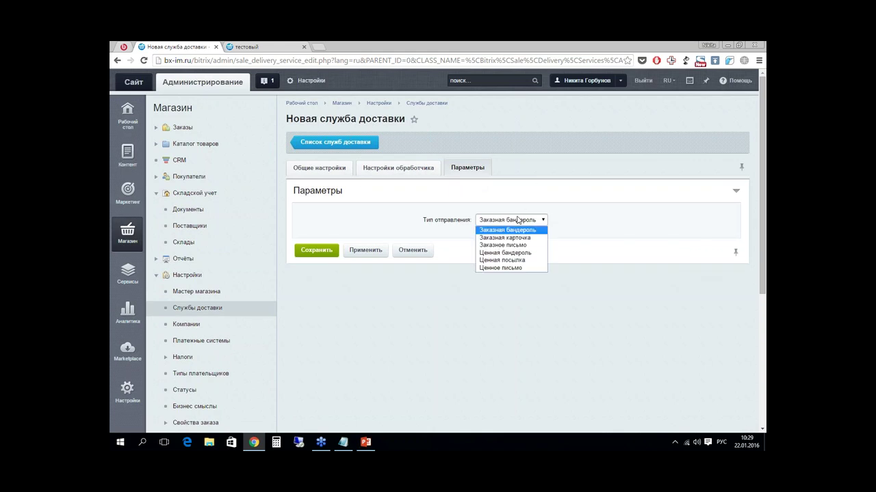
pyautogui.click(416, 165)
pyautogui.click(466, 171)
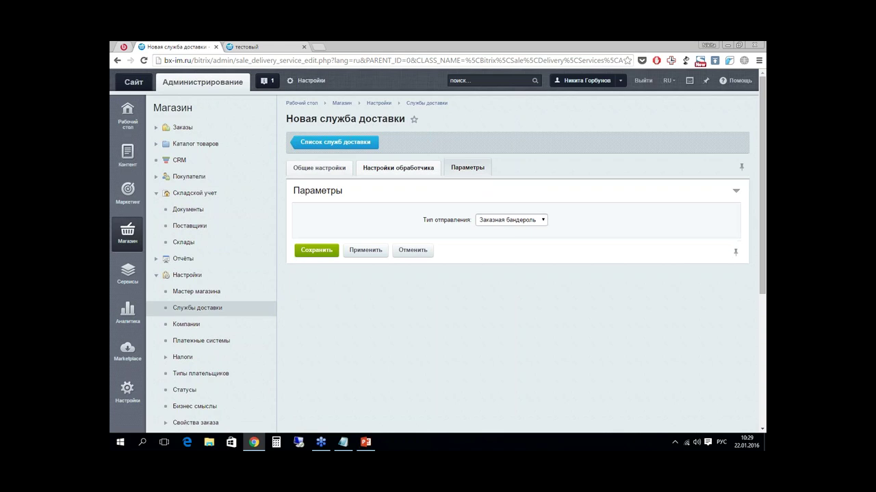
pyautogui.click(412, 169)
pyautogui.click(524, 220)
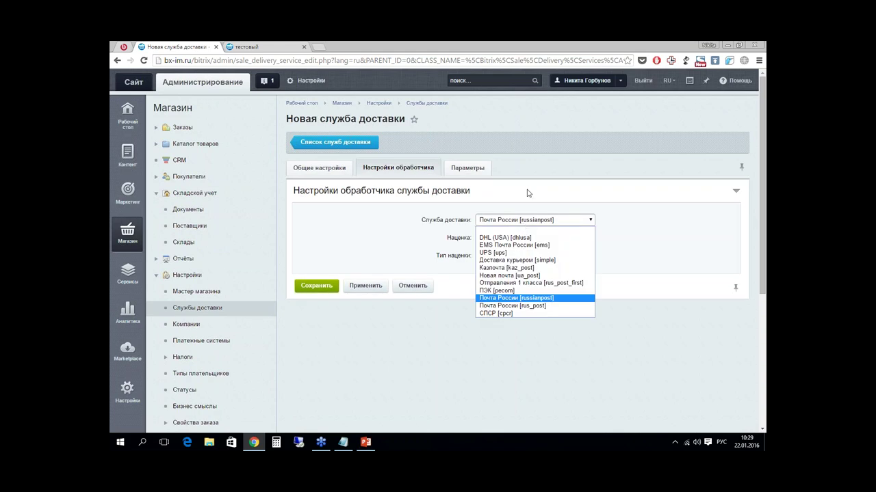
pyautogui.click(528, 195)
pyautogui.click(466, 175)
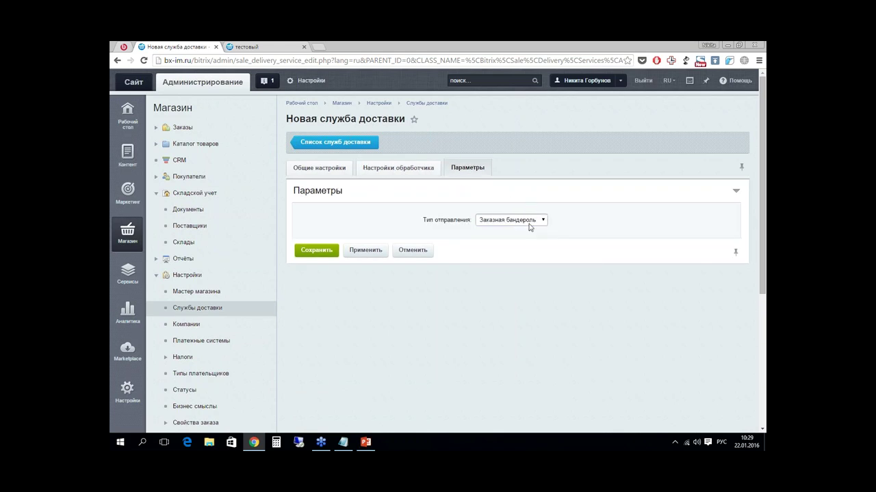
pyautogui.click(531, 222)
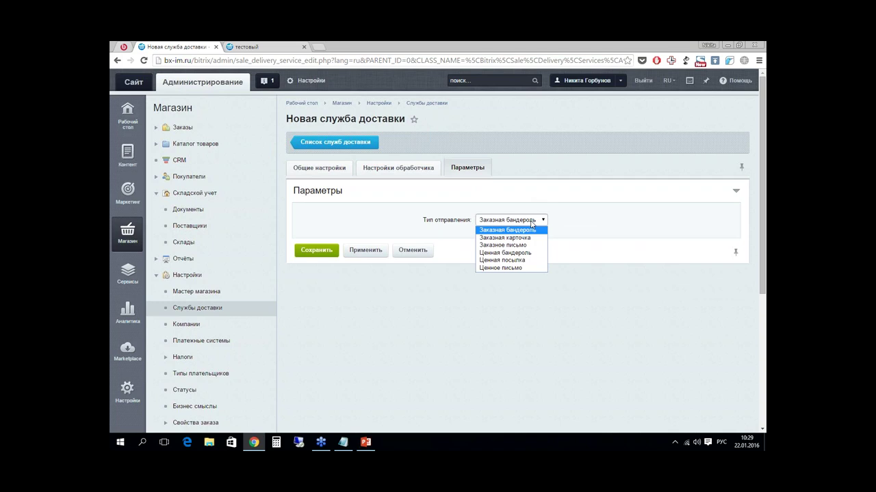
# - Leave the shipment type unchanged and switch the handler to Почта России [rus_post]
pyautogui.click(409, 173)
pyautogui.click(409, 171)
pyautogui.click(530, 221)
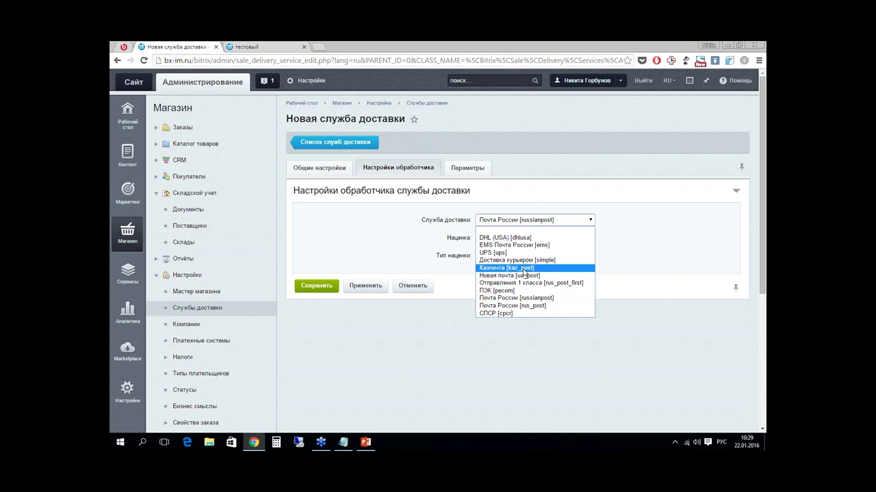
pyautogui.click(518, 307)
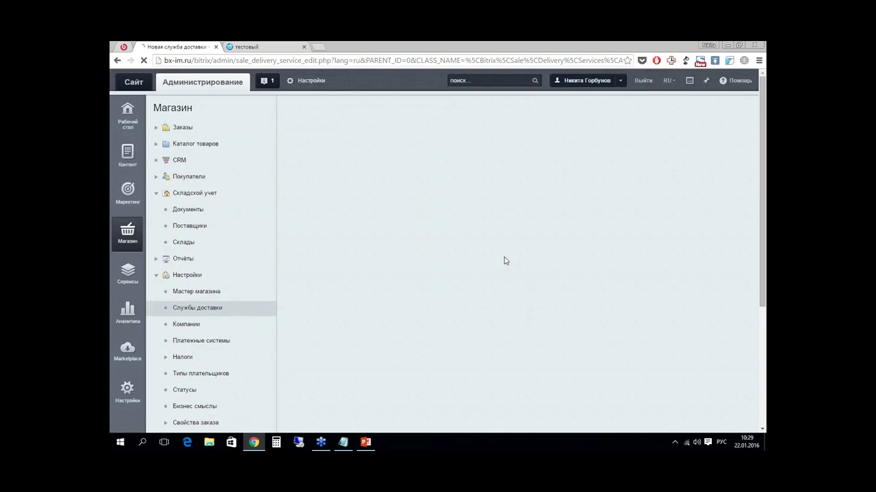
# - Browse the Почтовые зоны region assignments and the Общие тарифы zone tariffs
pyautogui.click(536, 168)
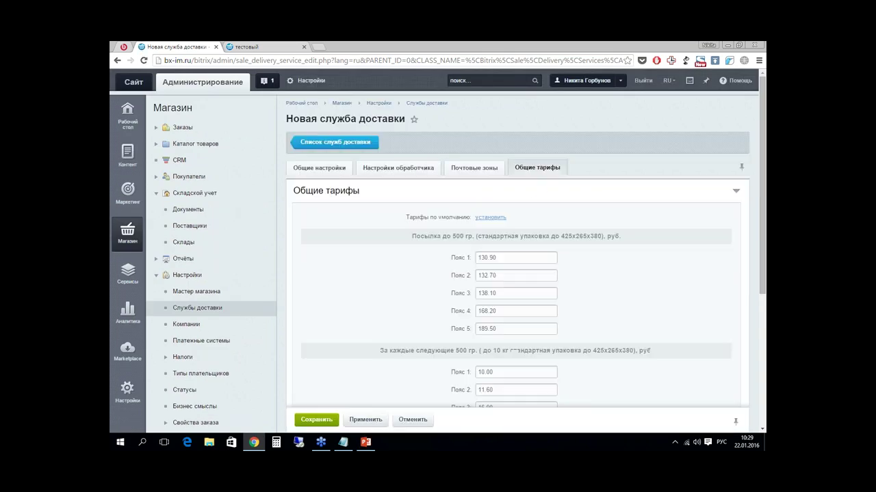
pyautogui.click(472, 170)
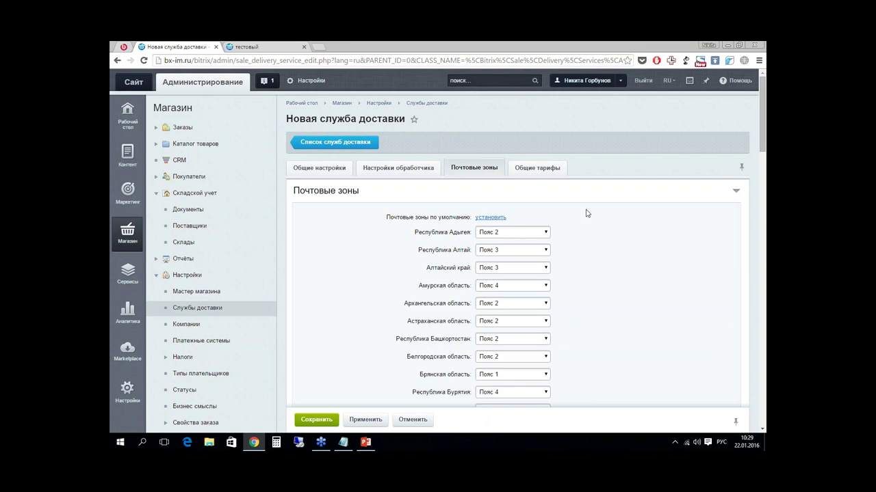
pyautogui.scroll(-7, 597, 216)
pyautogui.scroll(3, 596, 216)
pyautogui.scroll(5, 596, 218)
pyautogui.click(551, 168)
pyautogui.click(472, 170)
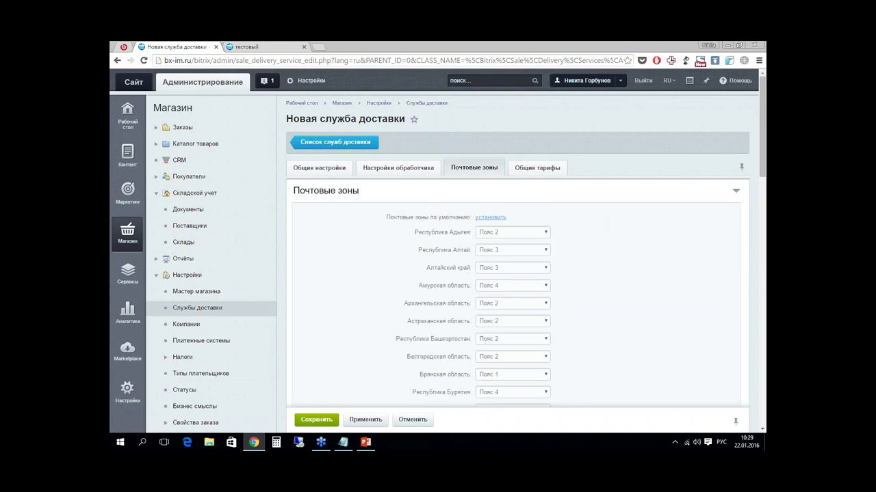
pyautogui.click(535, 170)
pyautogui.scroll(-1, 624, 217)
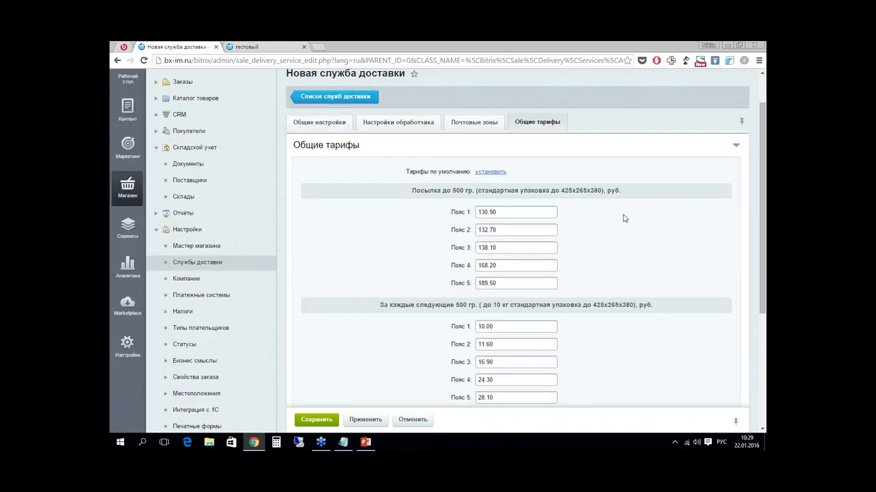
pyautogui.scroll(-1, 623, 218)
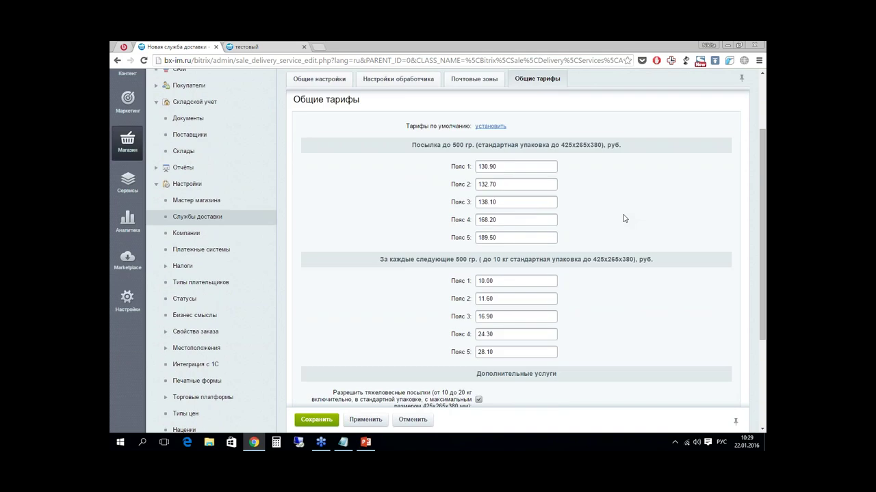
pyautogui.scroll(2, 623, 217)
# - Reconfirm the Почта России [rus_post] handler, then scroll the zone tariffs and postal zones again
pyautogui.click(424, 168)
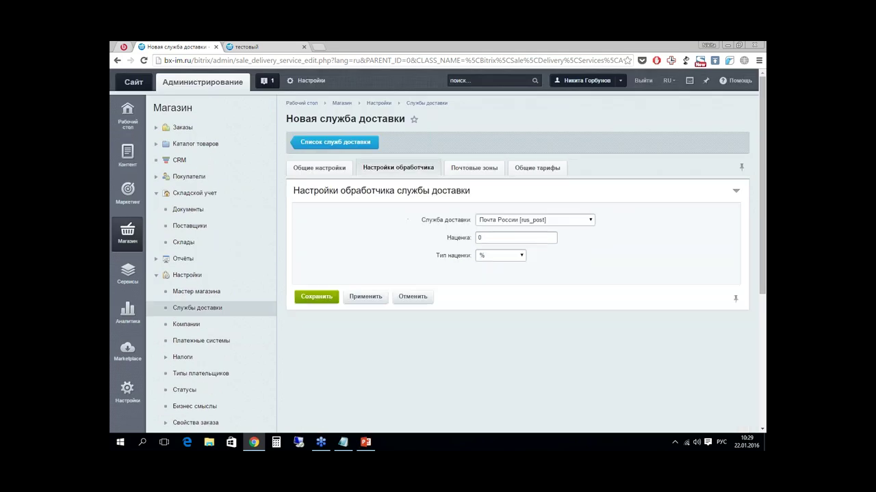
pyautogui.click(559, 220)
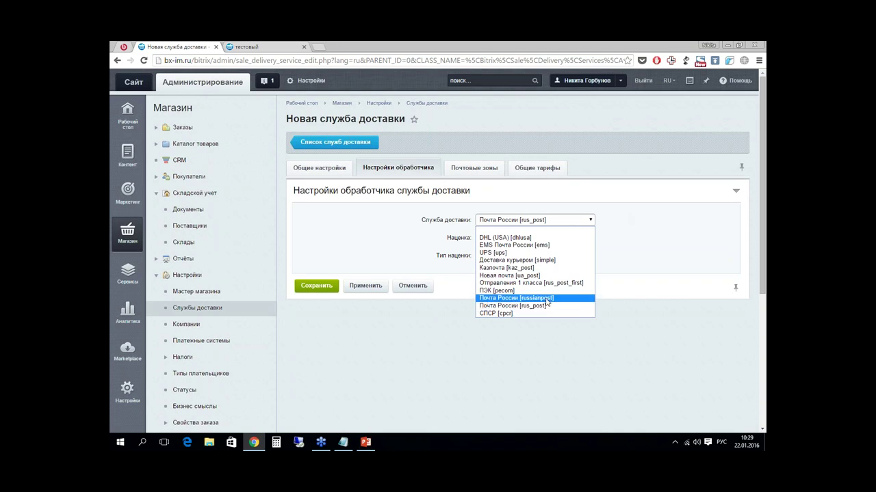
pyautogui.click(541, 306)
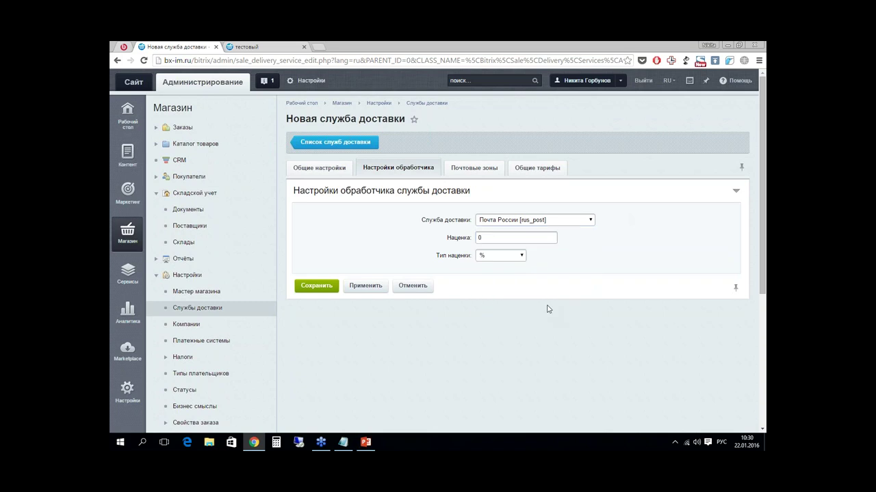
pyautogui.click(550, 171)
pyautogui.scroll(-2, 621, 190)
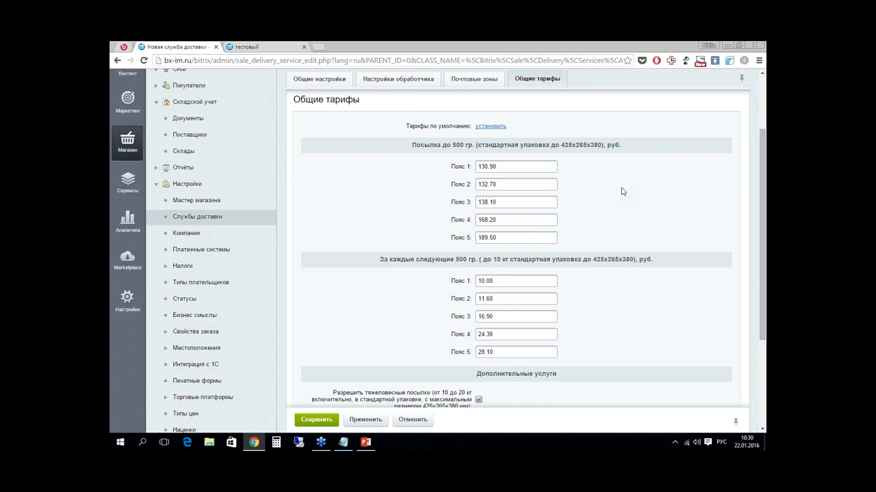
pyautogui.scroll(-3, 612, 219)
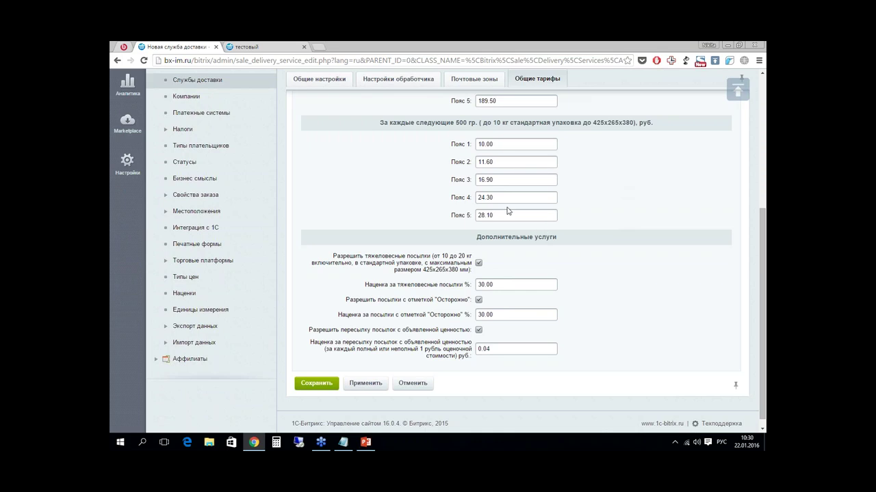
pyautogui.scroll(2, 595, 203)
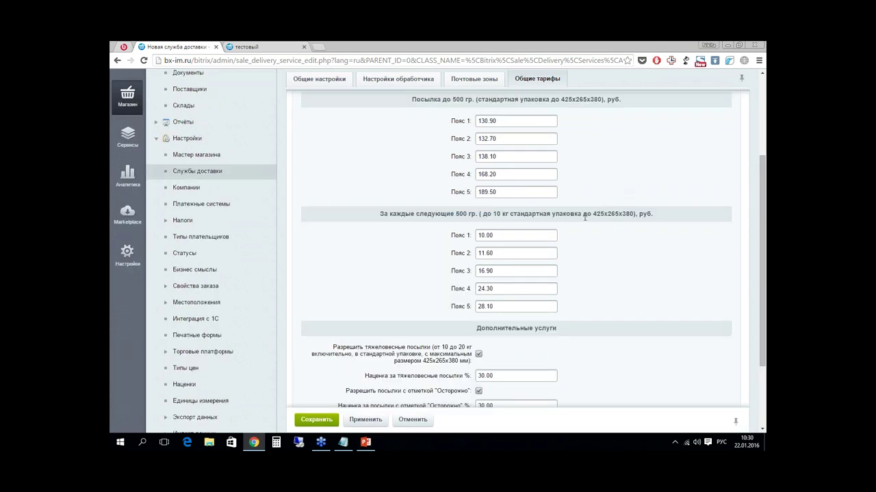
pyautogui.scroll(3, 588, 226)
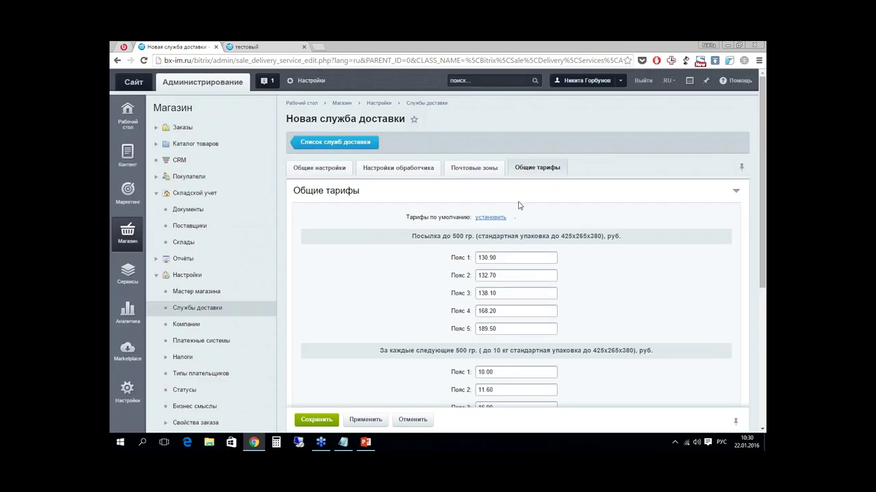
pyautogui.click(487, 172)
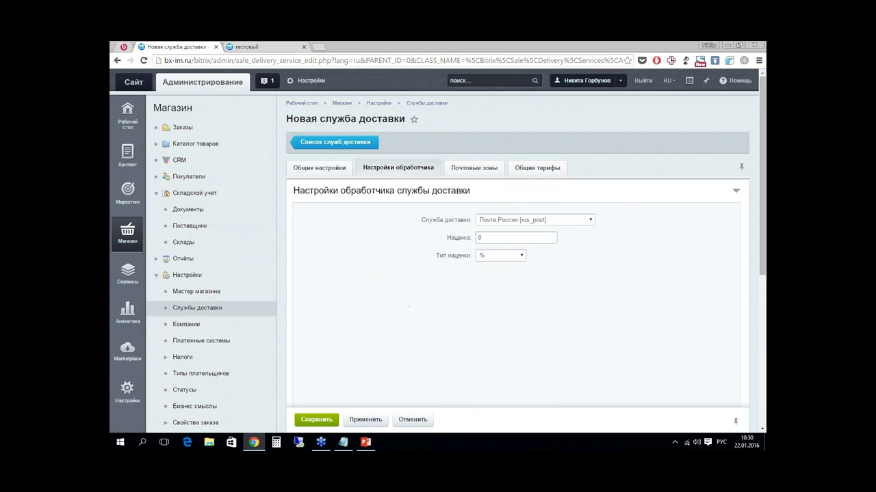
# - Switch the handler to another delivery company and view its exchange settings
pyautogui.click(422, 167)
pyautogui.click(512, 220)
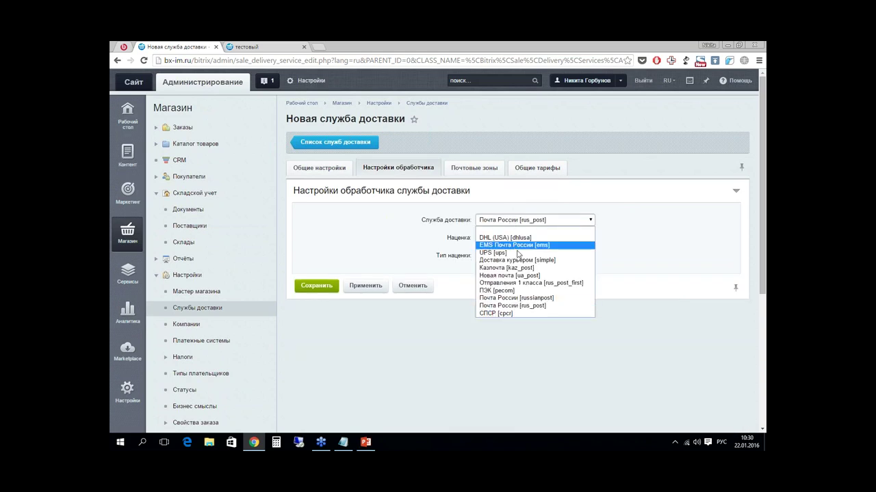
pyautogui.click(518, 315)
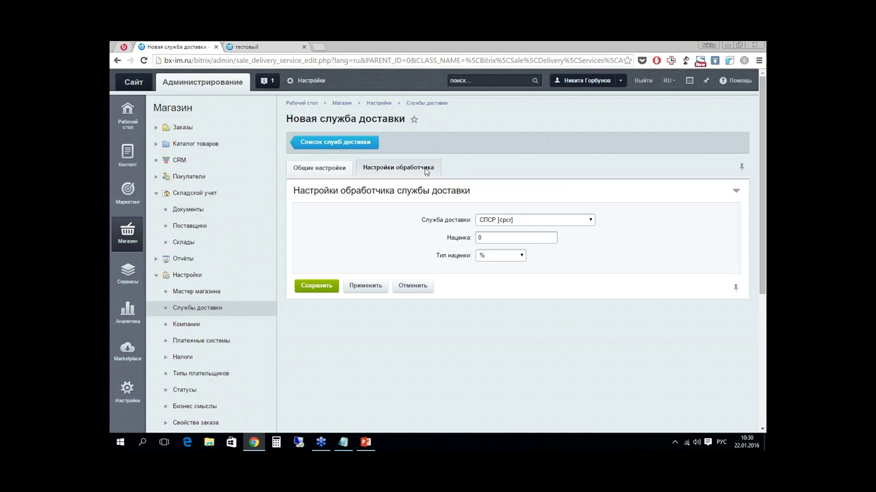
pyautogui.click(538, 224)
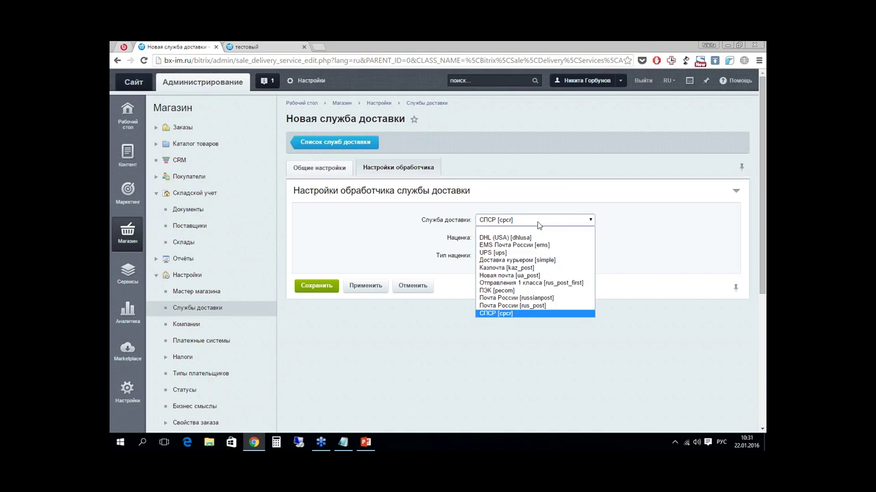
pyautogui.click(526, 292)
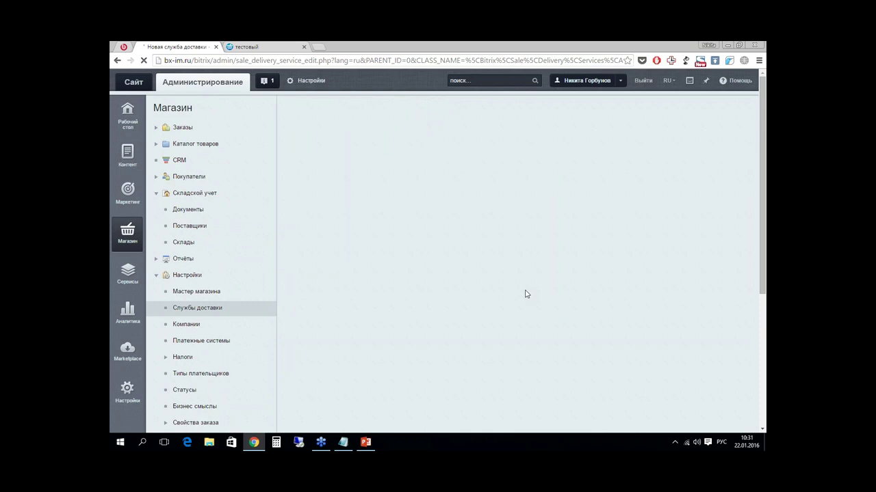
pyautogui.click(479, 169)
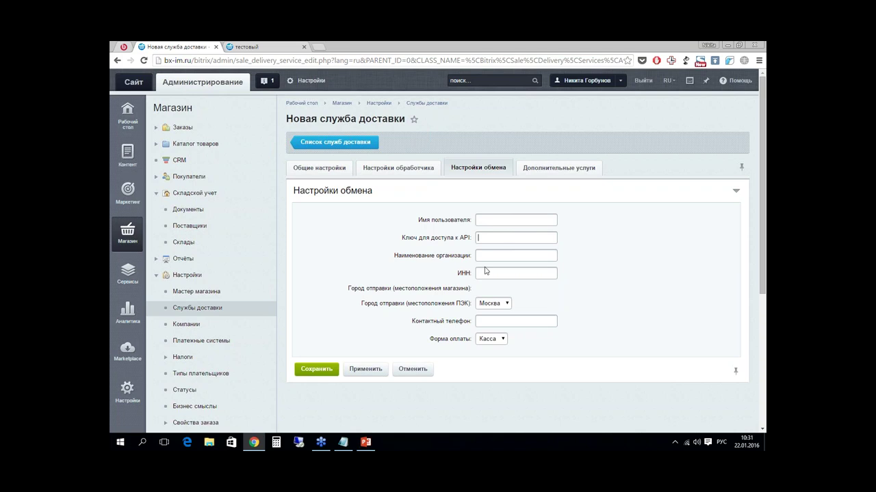
# - Scroll through the Дополнительные услуги options, then return to the delivery services list
pyautogui.click(556, 170)
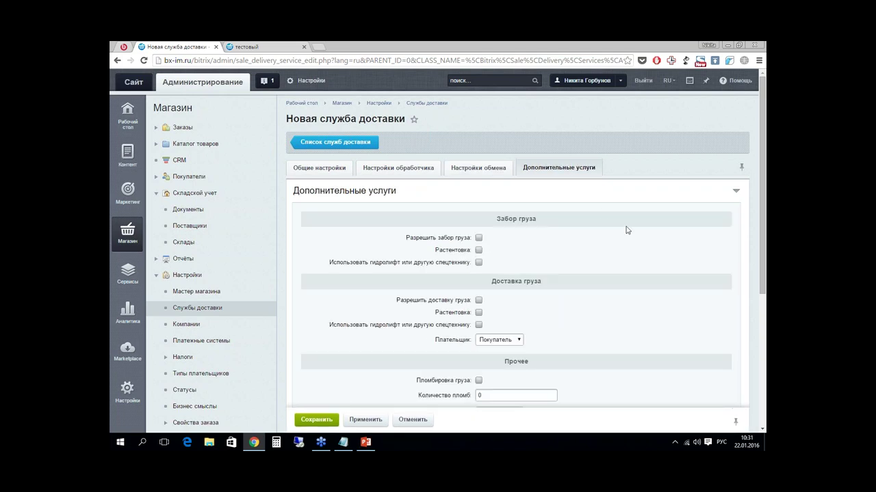
pyautogui.scroll(-1, 625, 231)
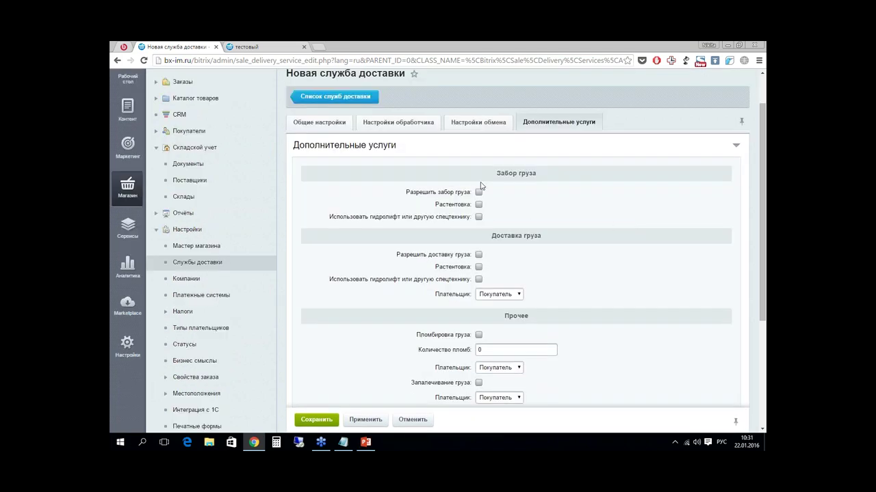
pyautogui.scroll(-3, 532, 239)
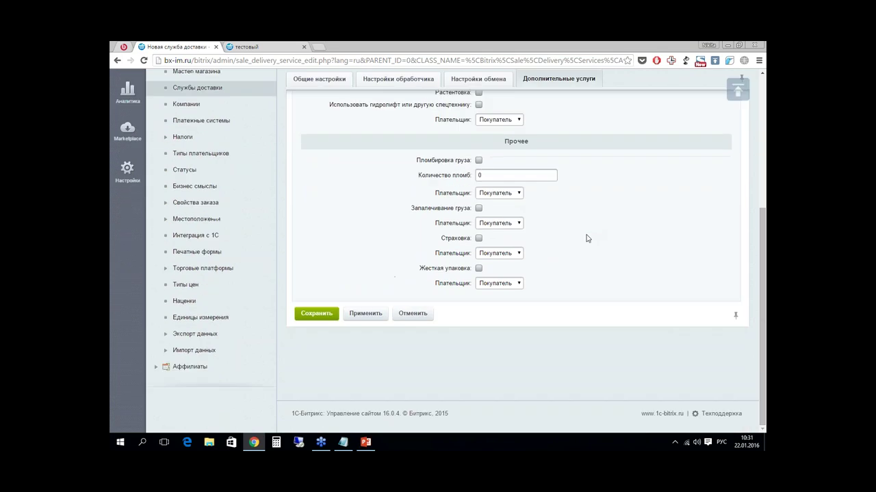
pyautogui.scroll(6, 465, 219)
pyautogui.click(316, 170)
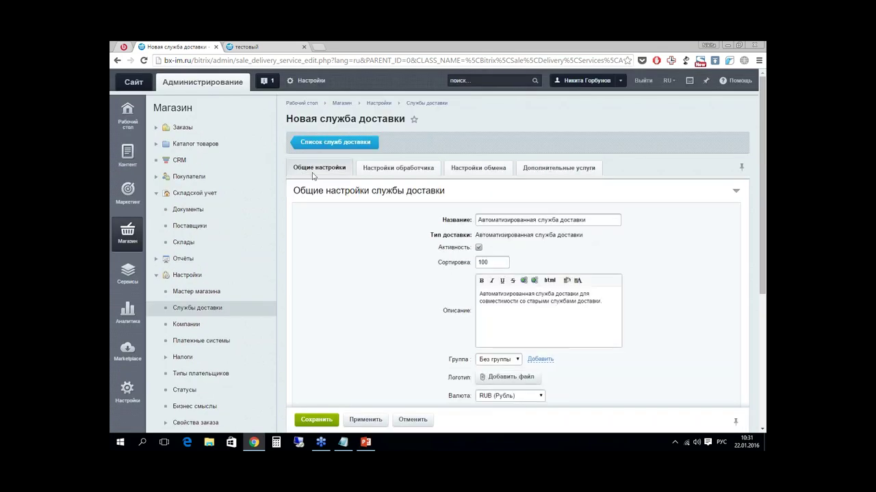
pyautogui.click(331, 142)
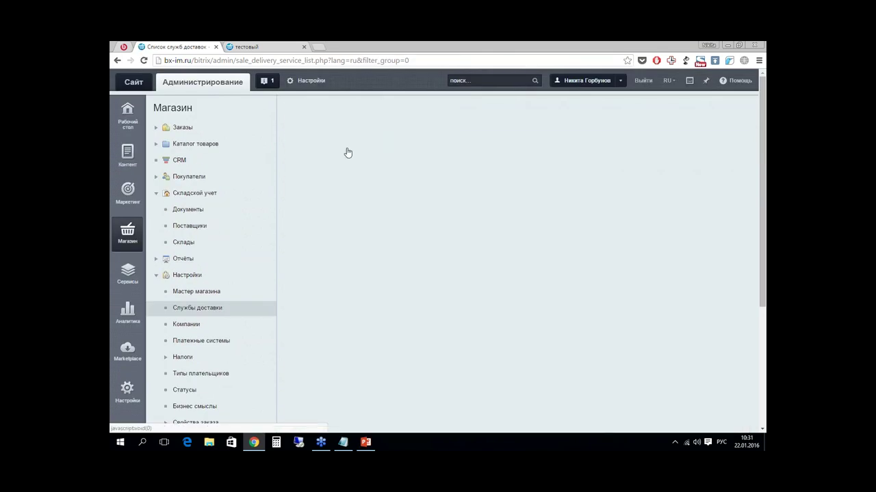
# - Open UPS, inspect its CSV table file path, and view its UPS Express and UPS Express Saver profiles
pyautogui.scroll(-3, 518, 247)
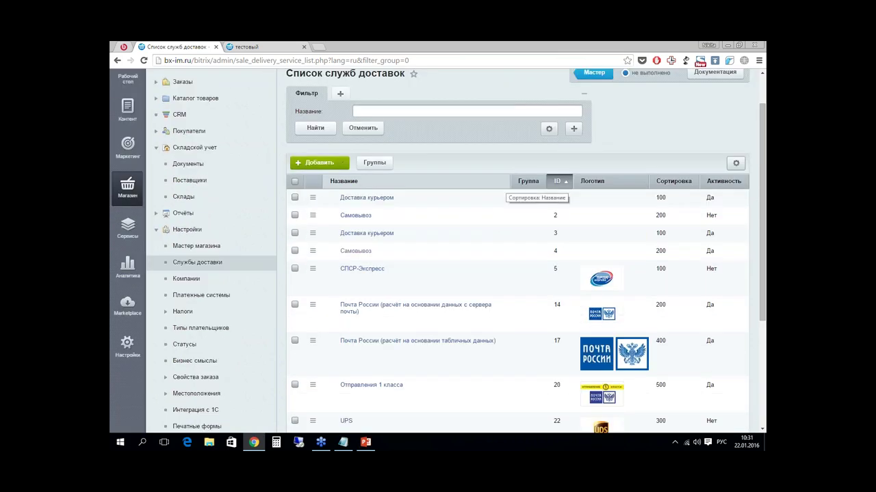
pyautogui.scroll(-5, 508, 192)
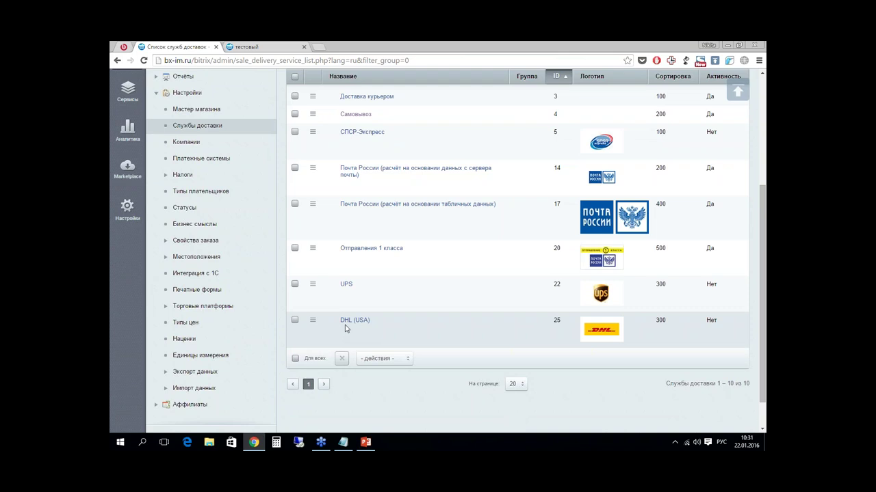
pyautogui.click(345, 286)
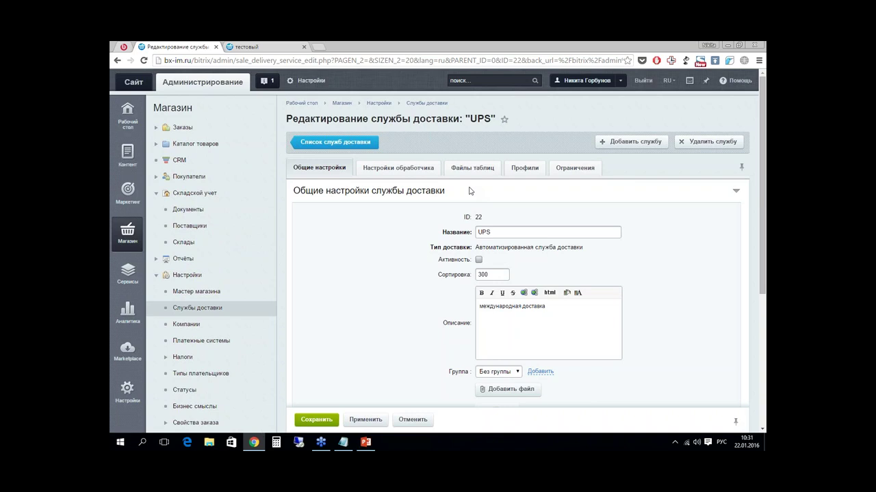
pyautogui.click(481, 169)
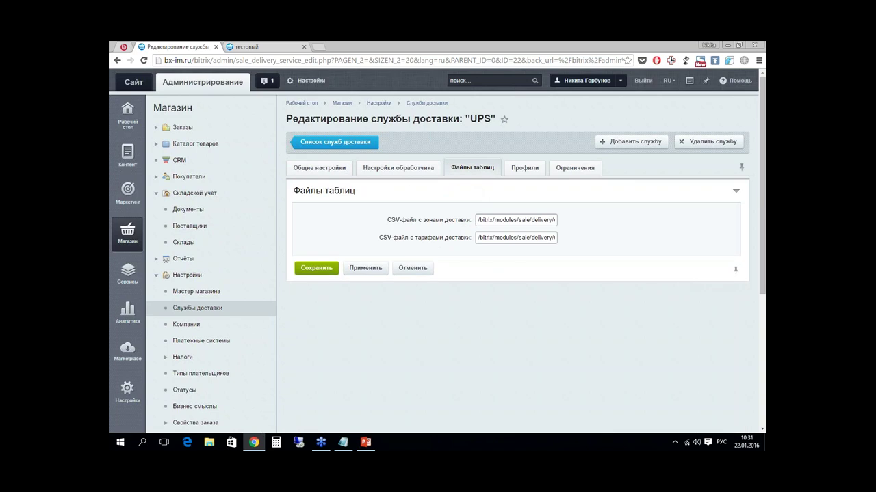
pyautogui.moveTo(400, 219); pyautogui.dragTo(413, 219)
pyautogui.click(405, 218)
pyautogui.moveTo(479, 219); pyautogui.dragTo(596, 219)
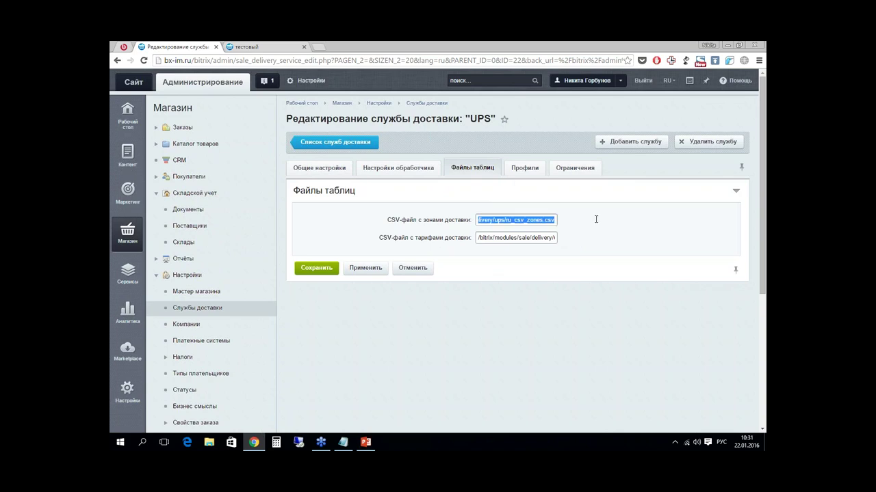
pyautogui.click(529, 171)
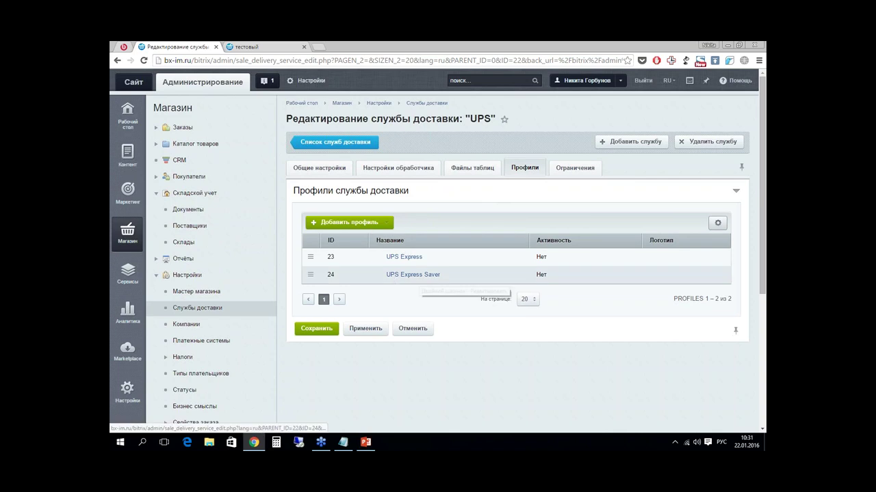
# - Check the UPS service's empty Ограничения tab and the addable restriction types, then open Помощь
pyautogui.click(583, 172)
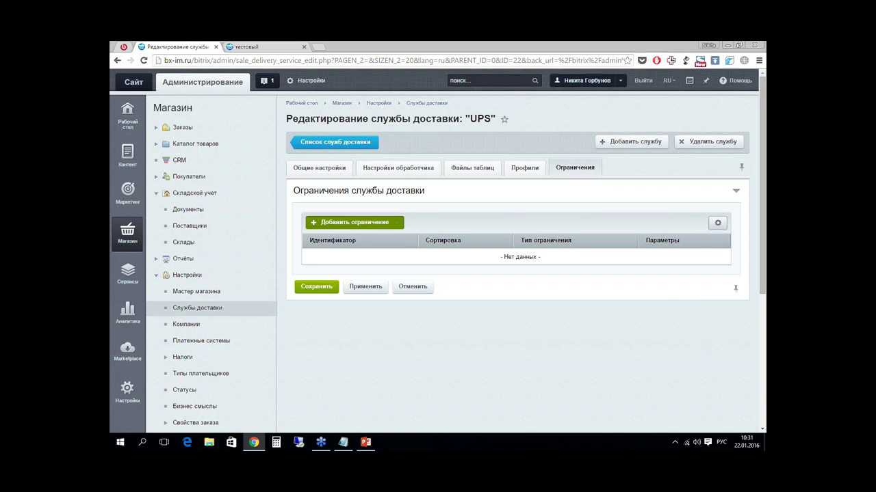
pyautogui.click(395, 222)
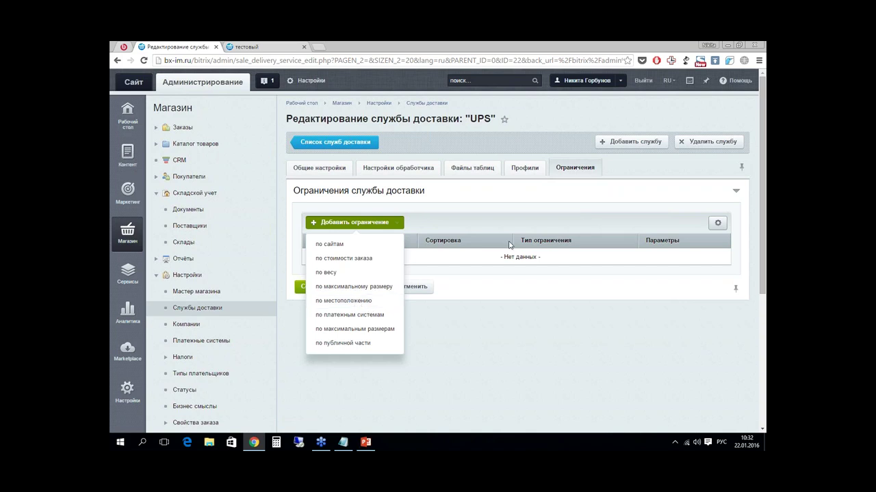
pyautogui.click(582, 183)
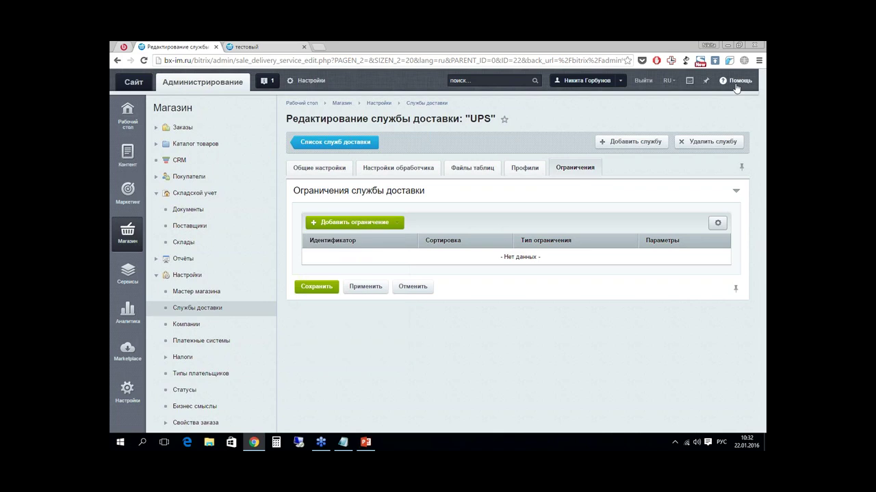
pyautogui.click(737, 86)
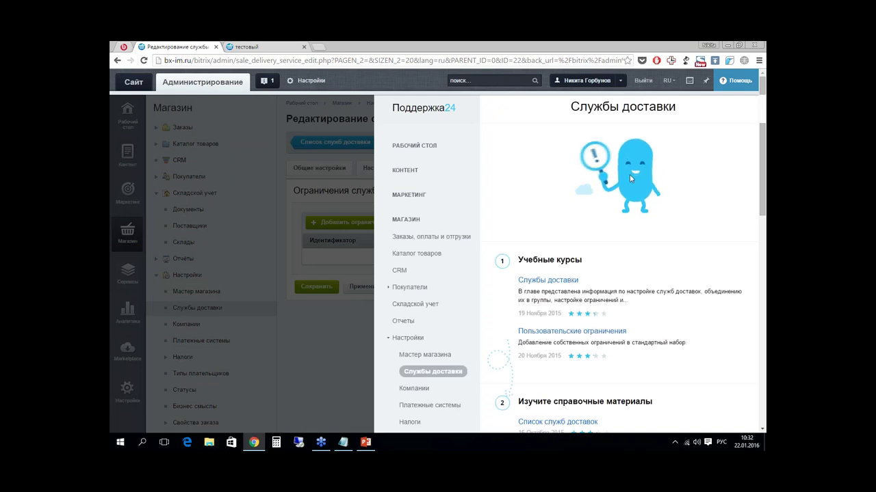
# - Open the Пользовательские ограничения course lesson from the Поддержка24 help panel
pyautogui.scroll(-1, 629, 174)
pyautogui.click(571, 286)
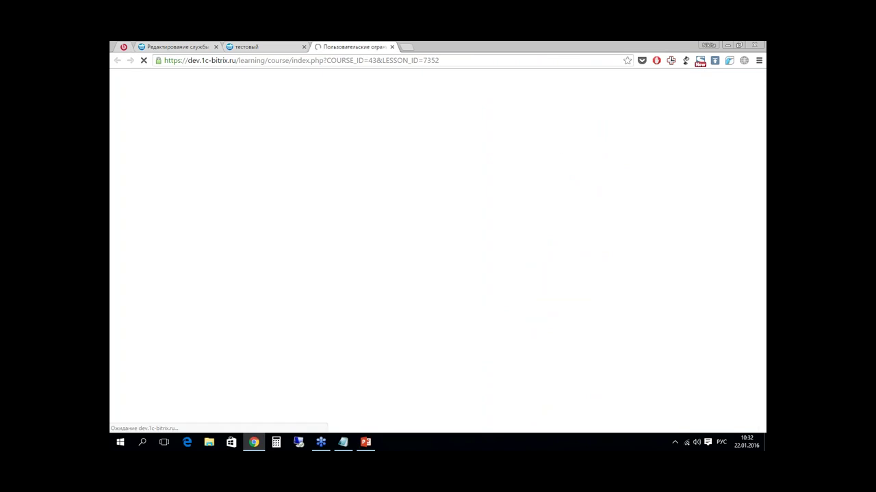
# - Read the custom restrictions lesson, highlight its payment-system restrictions note, and close the tab
pyautogui.scroll(-8, 597, 194)
pyautogui.scroll(7, 597, 194)
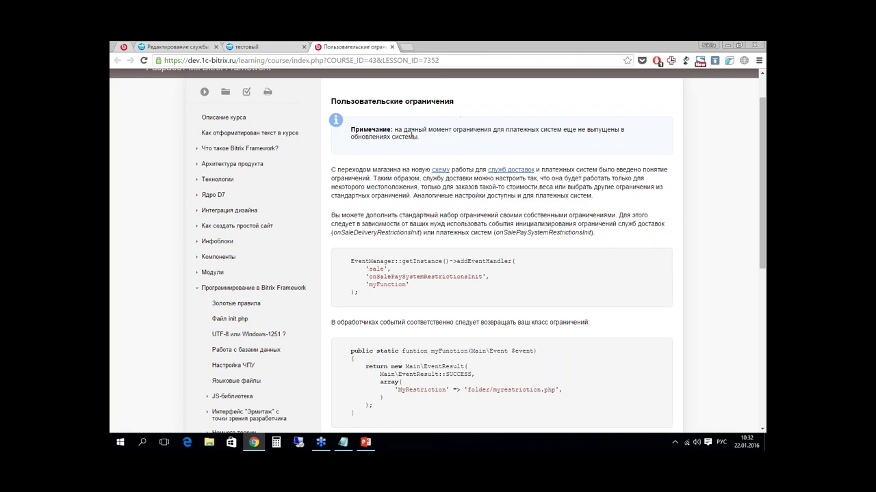
pyautogui.moveTo(394, 129); pyautogui.dragTo(475, 142)
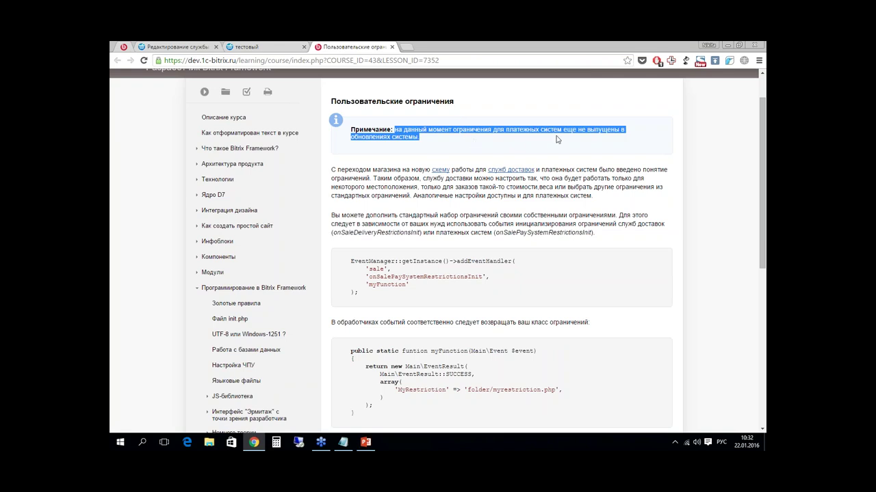
pyautogui.click(392, 47)
# - Back in the admin tab, close the help panel and start a new configurable delivery service
pyautogui.click(184, 46)
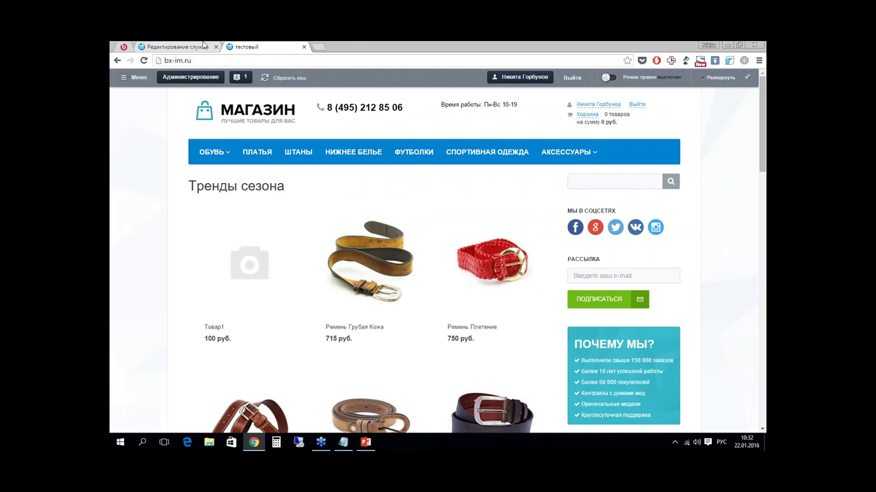
pyautogui.click(331, 163)
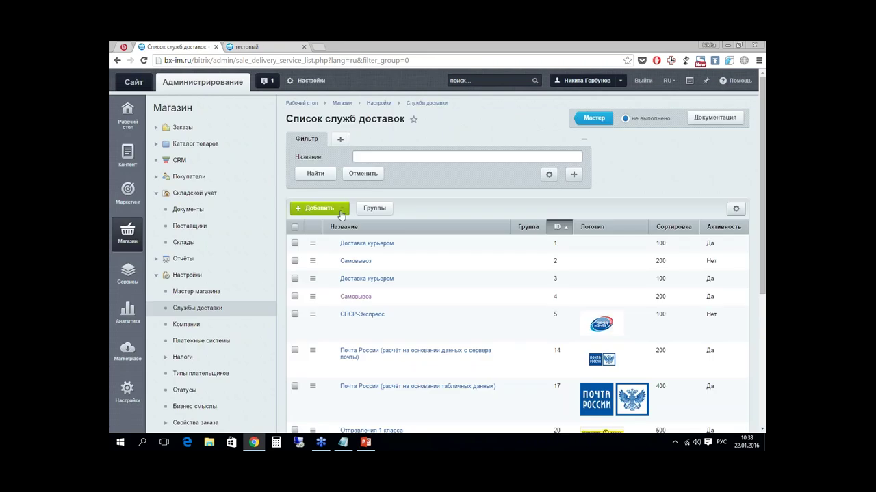
pyautogui.click(340, 211)
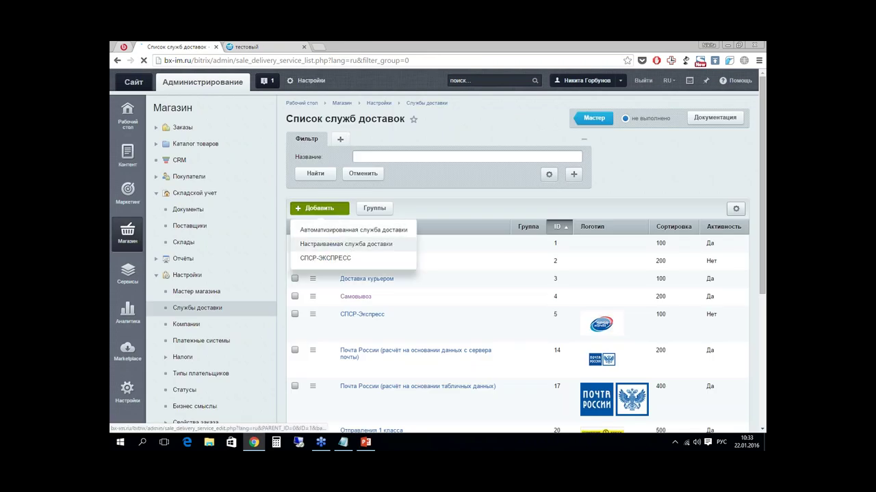
pyautogui.click(346, 244)
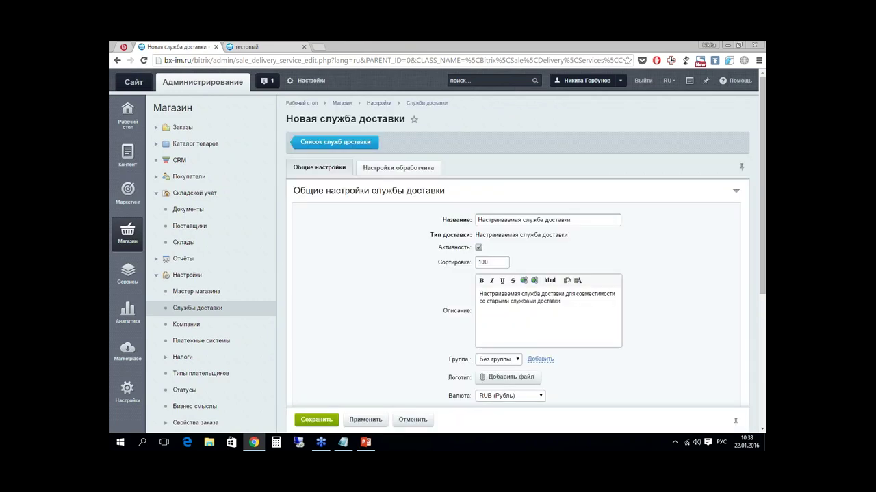
# - Look over the configurable service's price and delivery time fields, then return to the services list
pyautogui.scroll(-1, 383, 237)
pyautogui.scroll(-1, 383, 236)
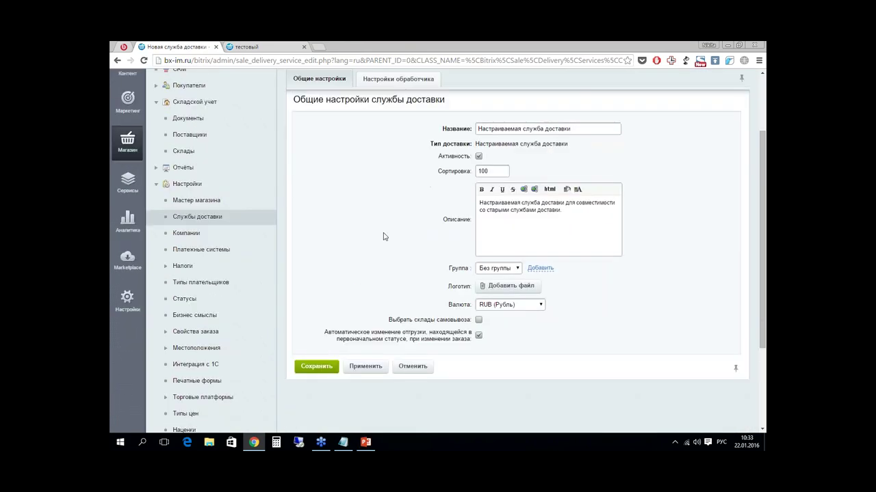
pyautogui.scroll(1, 384, 236)
pyautogui.click(437, 123)
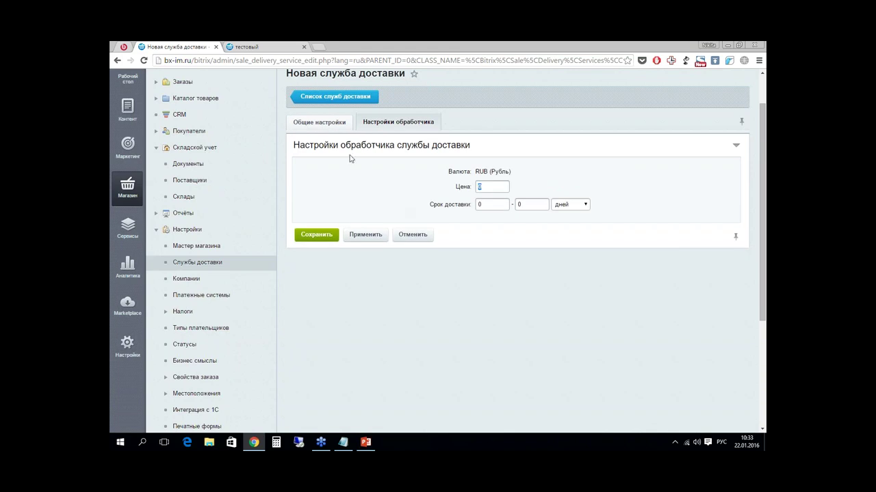
pyautogui.press('Tab')
pyautogui.hotkey('shift', 'Tab')
pyautogui.click(347, 96)
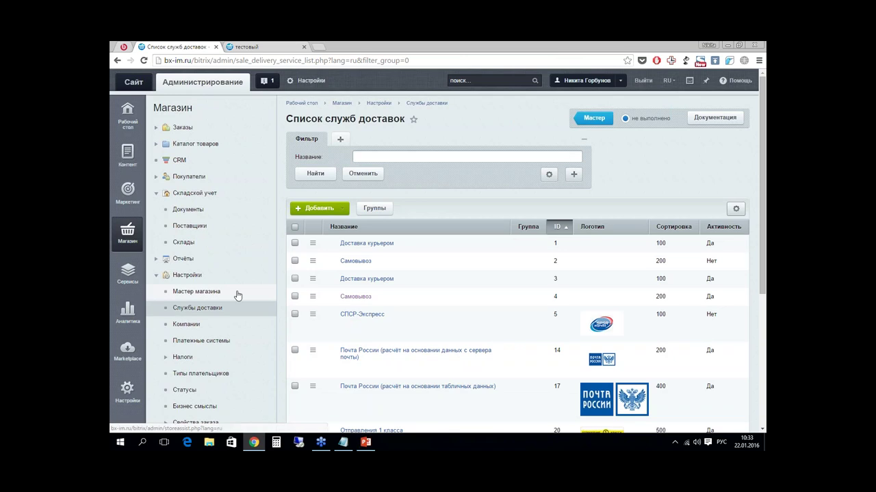
# - Start a new payment system from the payment systems list and open its Типы плательщиков tab
pyautogui.click(213, 342)
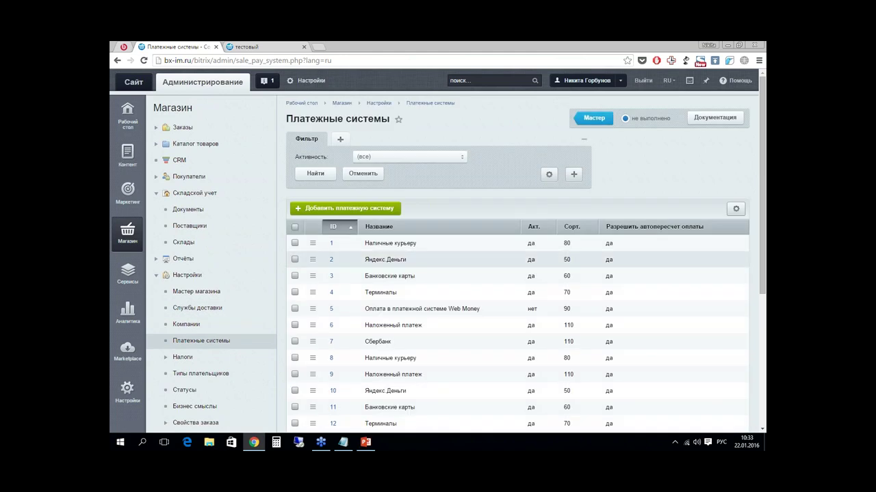
pyautogui.click(368, 209)
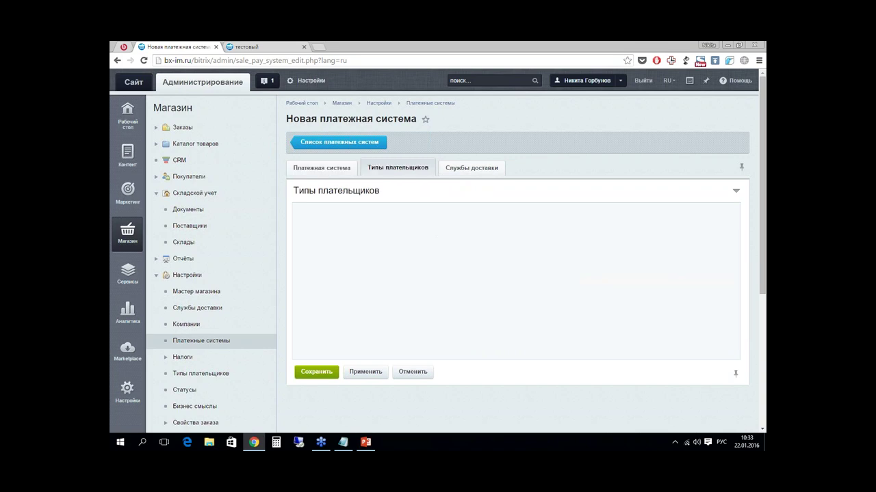
pyautogui.click(383, 173)
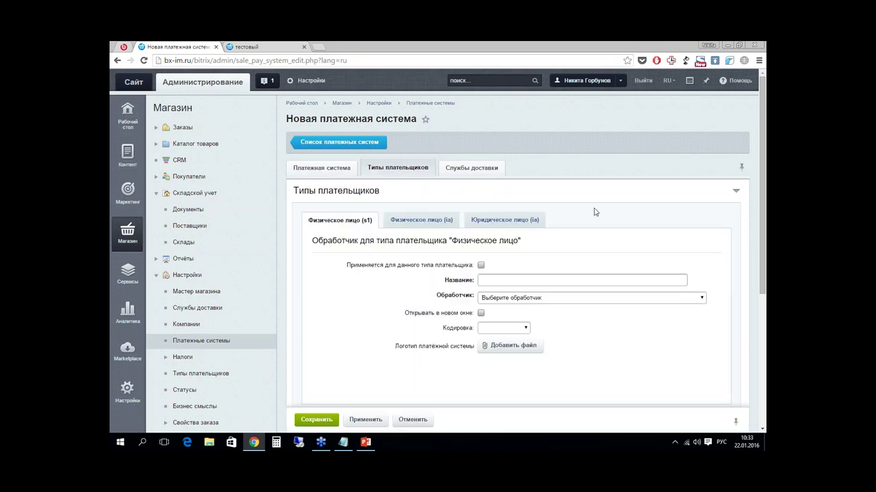
# - Compare the Физическое лицо and Юридическое лицо (ia) payer-type subtabs, ending on Физическое лицо (s1)
pyautogui.scroll(-1, 594, 212)
pyautogui.click(432, 175)
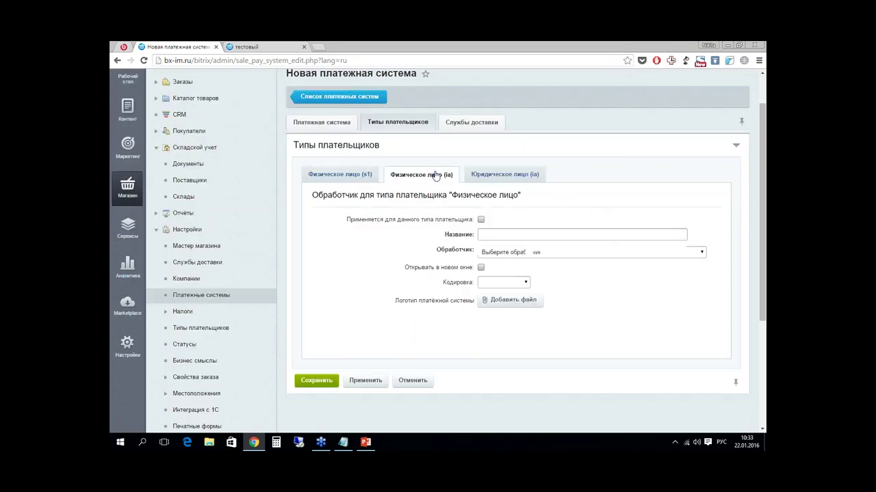
pyautogui.click(505, 177)
pyautogui.click(422, 175)
pyautogui.click(338, 177)
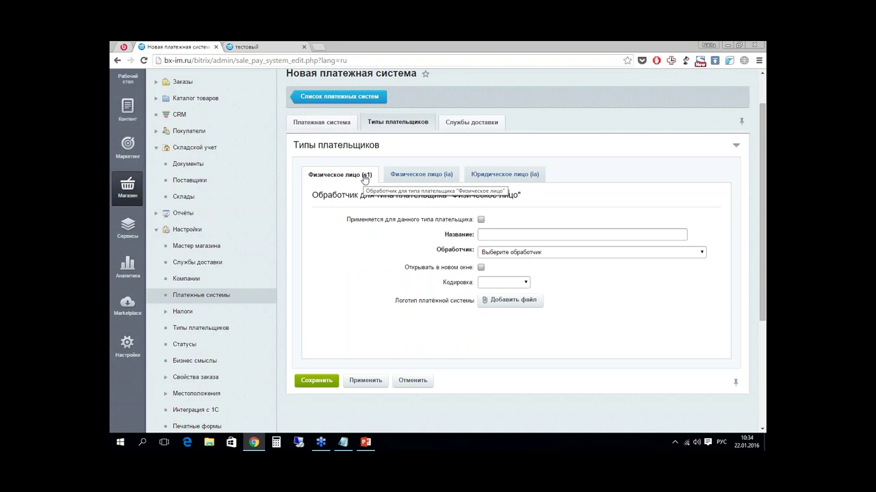
pyautogui.click(422, 177)
pyautogui.click(500, 175)
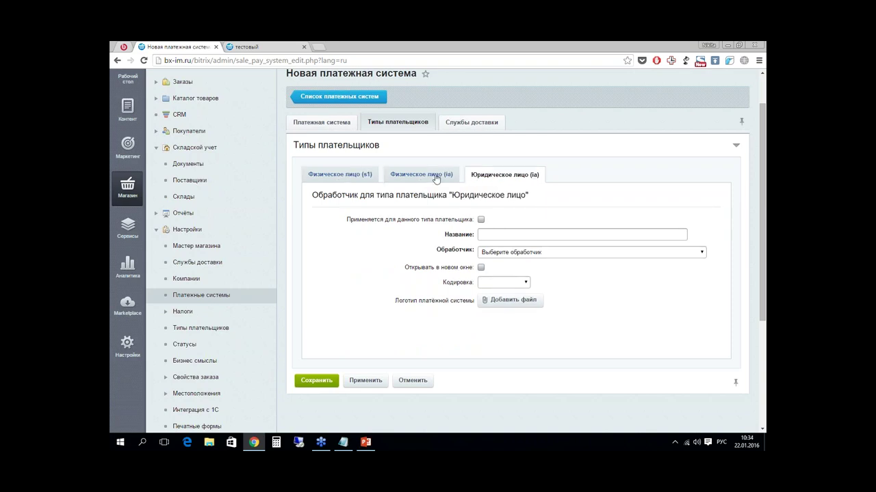
pyautogui.click(436, 177)
pyautogui.click(486, 176)
pyautogui.click(340, 175)
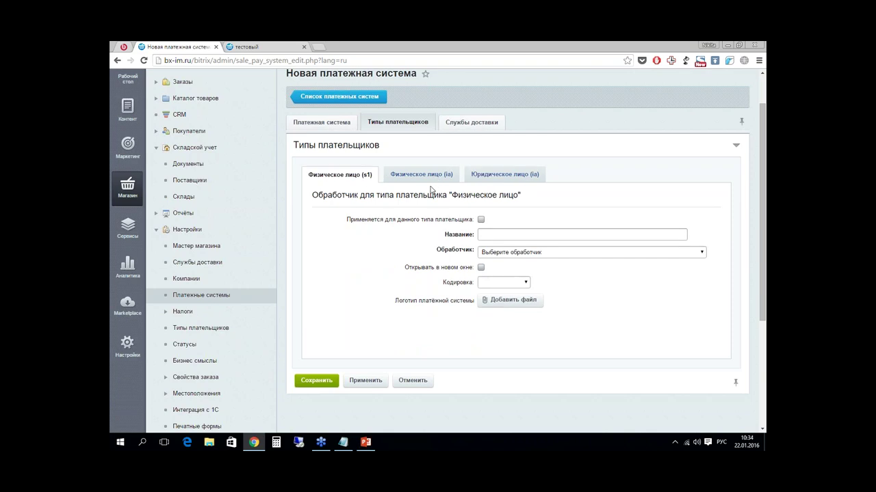
# - Browse the handler list and choose Яндекс Деньги (yandex) for the Физическое лицо payer type
pyautogui.click(501, 253)
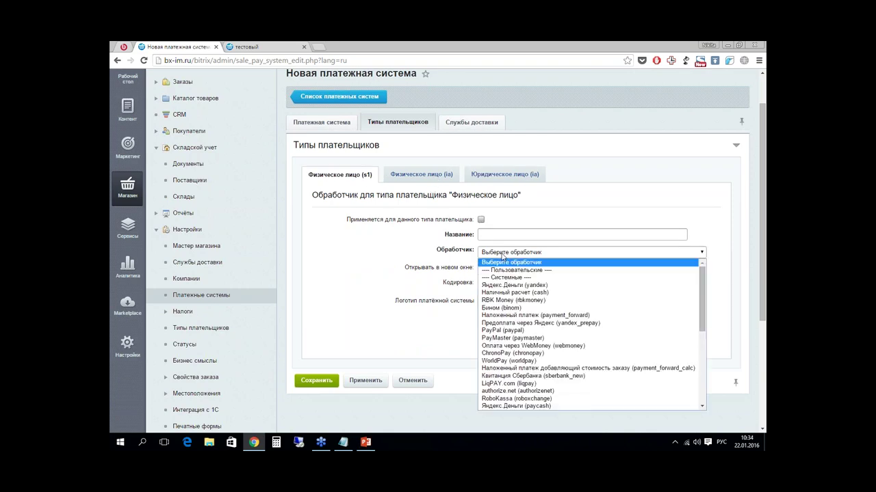
pyautogui.scroll(-5, 594, 274)
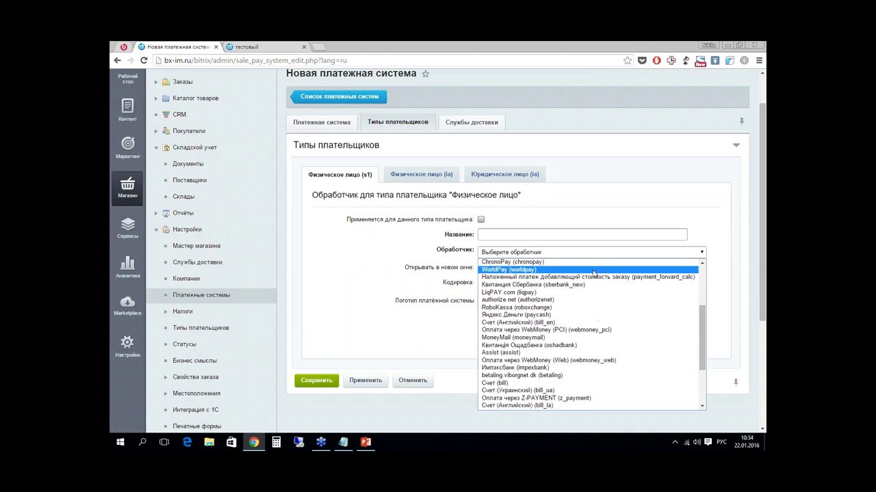
pyautogui.scroll(4, 592, 277)
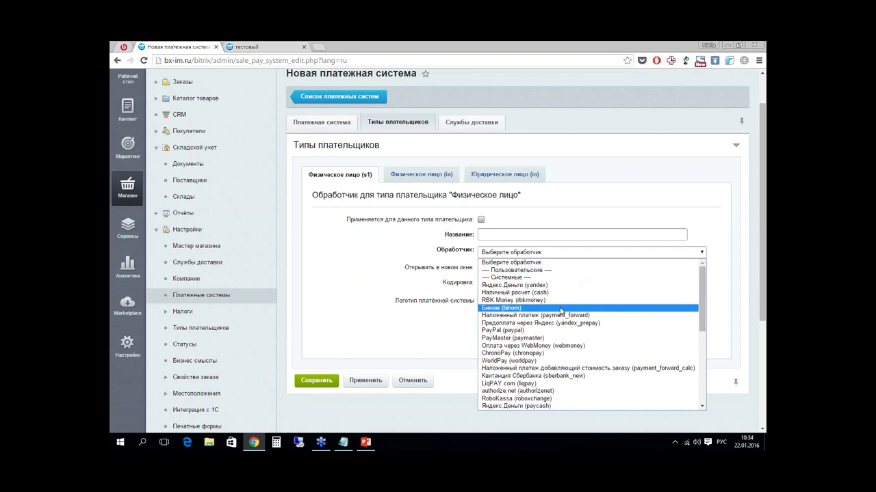
pyautogui.scroll(-7, 558, 310)
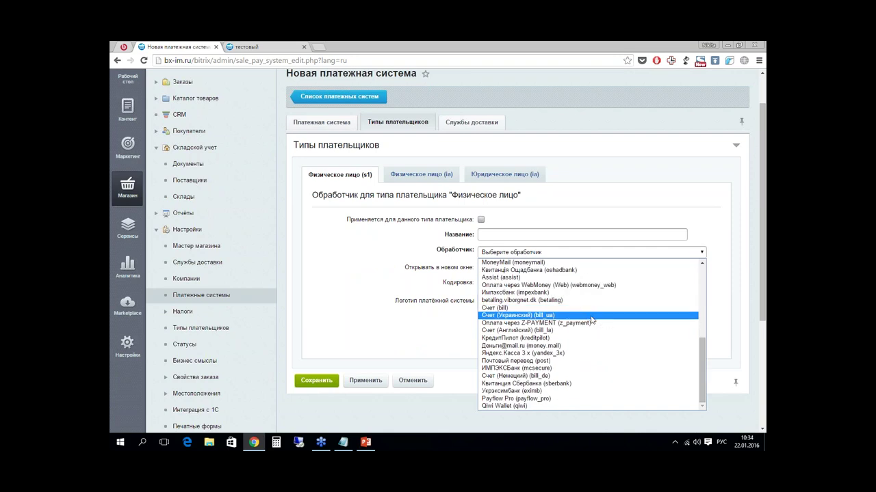
pyautogui.scroll(7, 582, 318)
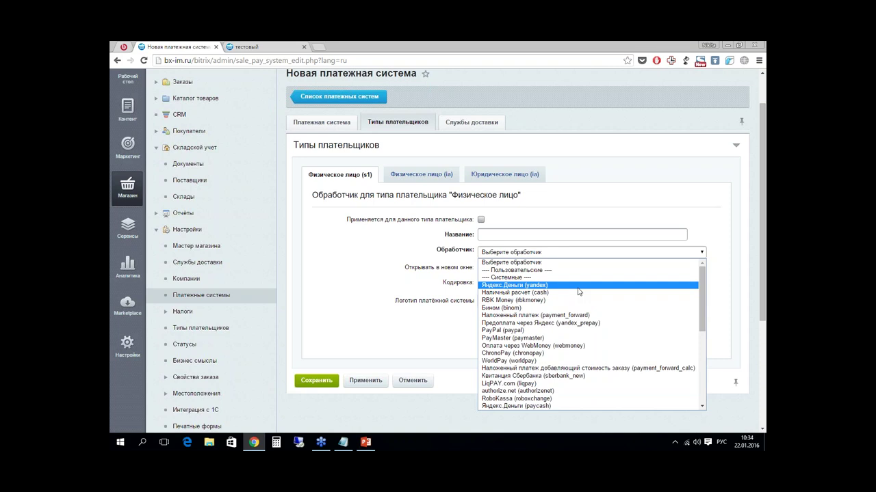
pyautogui.scroll(-4, 578, 292)
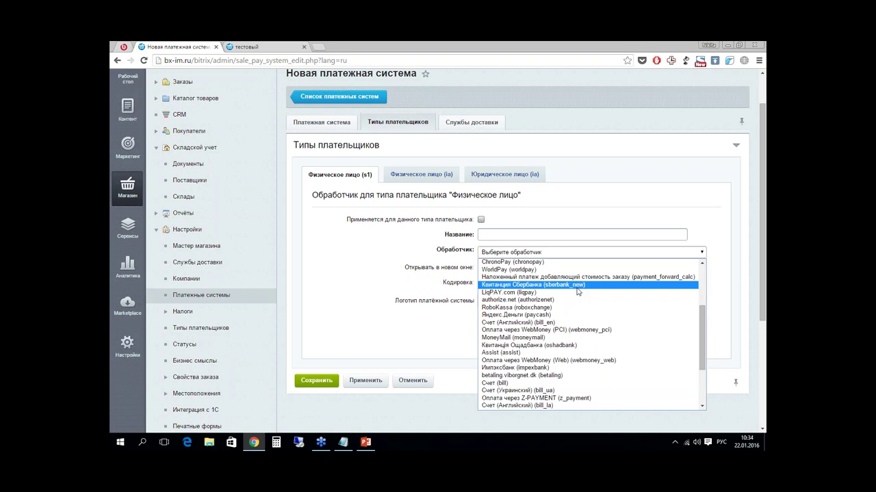
pyautogui.scroll(-4, 578, 292)
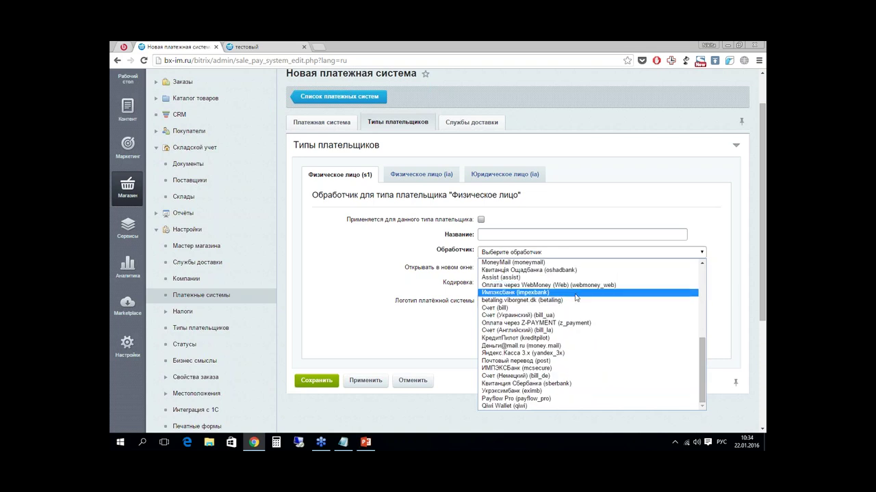
pyautogui.scroll(4, 576, 298)
pyautogui.scroll(3, 578, 296)
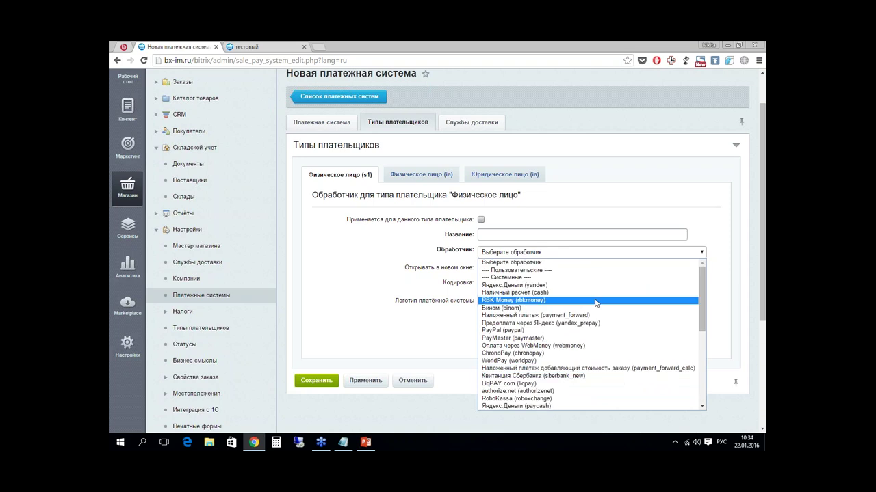
pyautogui.scroll(-4, 595, 303)
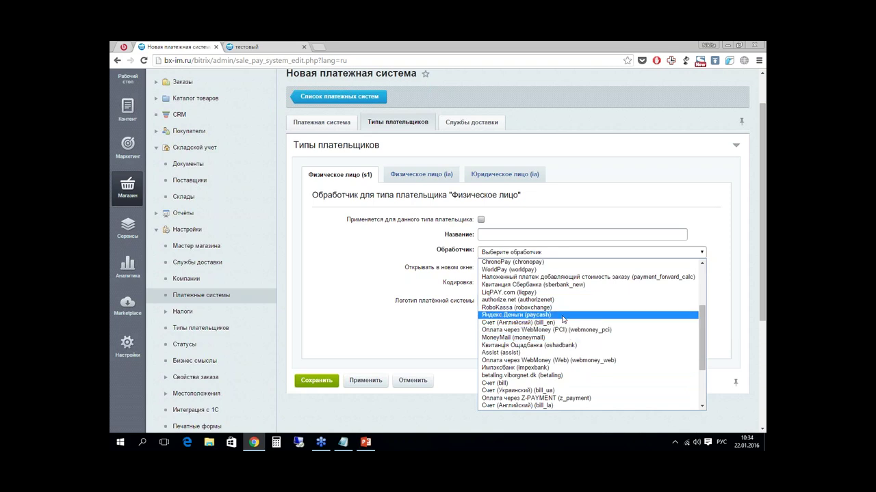
pyautogui.scroll(4, 563, 319)
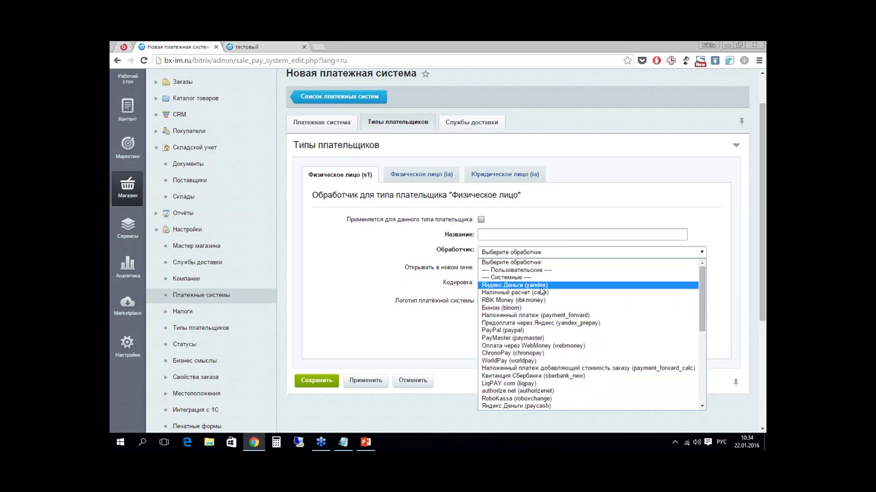
pyautogui.click(543, 284)
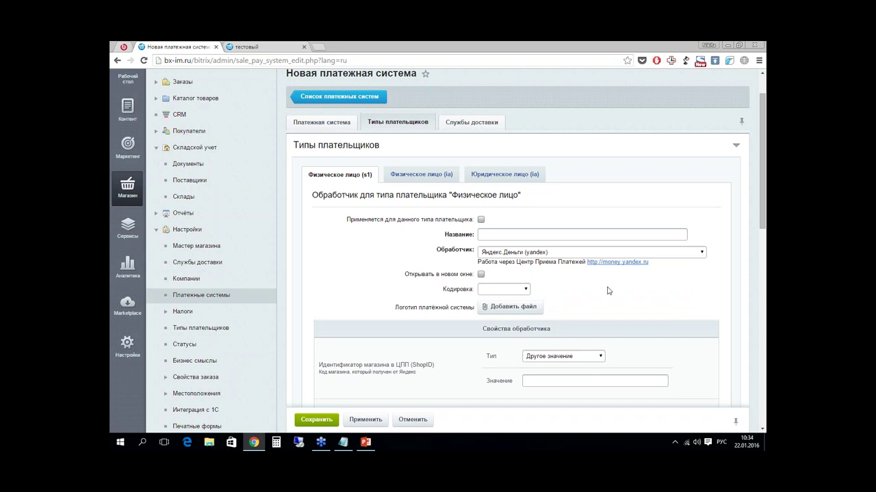
# - Review the Yandex handler properties (encoding, ShopID, scid, order) without changing the encoding
pyautogui.scroll(-2, 607, 290)
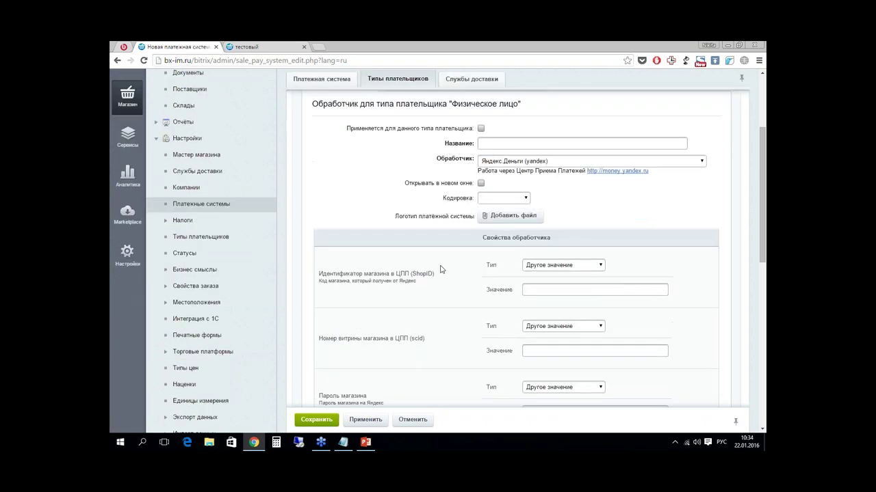
pyautogui.click(510, 204)
pyautogui.click(509, 203)
pyautogui.scroll(-1, 378, 240)
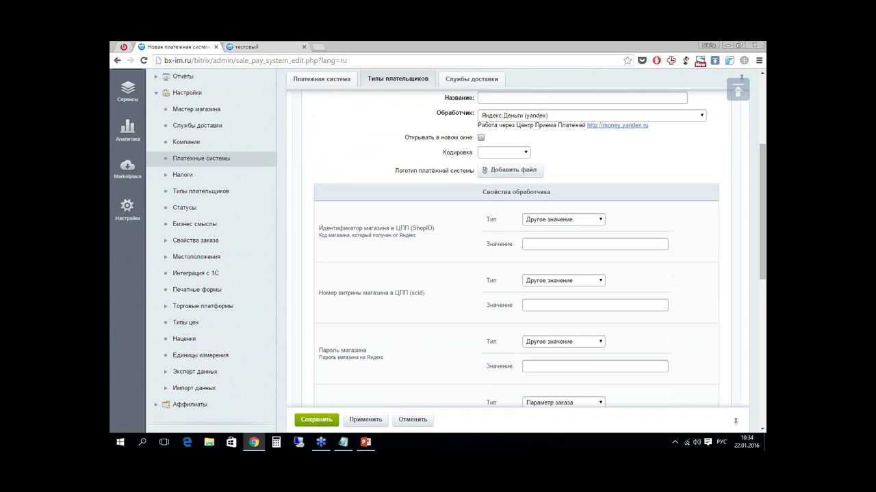
pyautogui.scroll(-1, 462, 223)
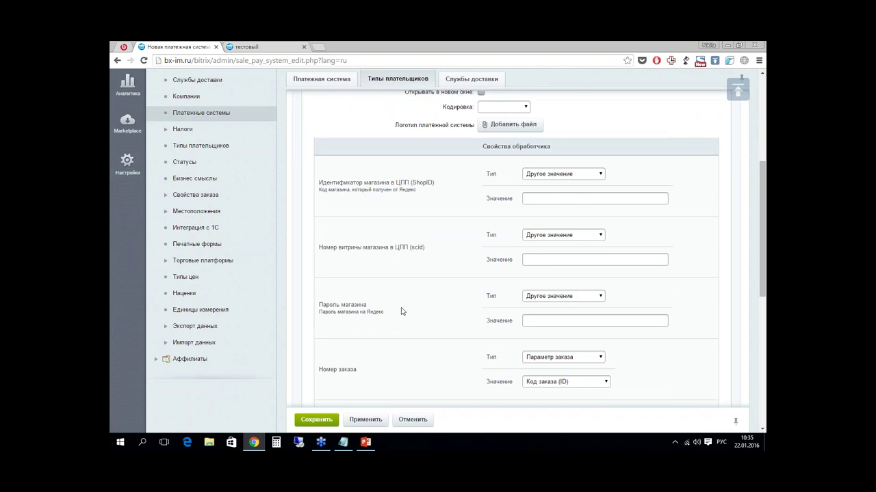
pyautogui.scroll(-5, 414, 291)
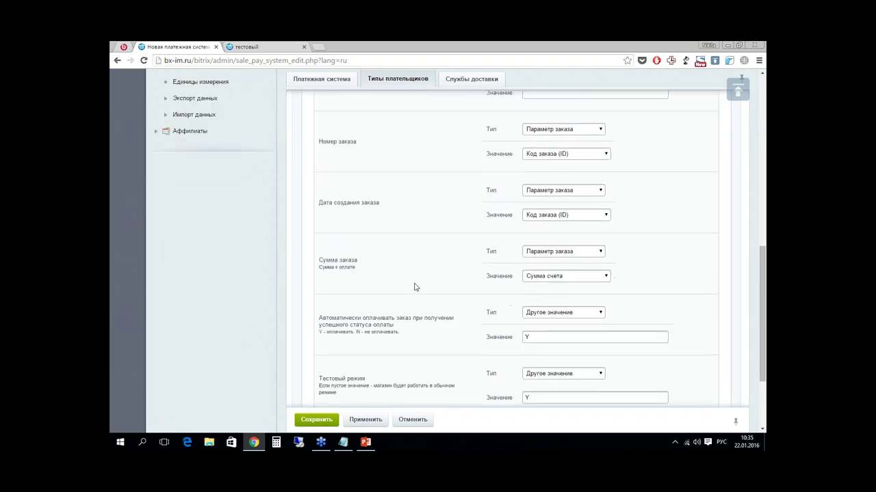
pyautogui.scroll(15, 438, 225)
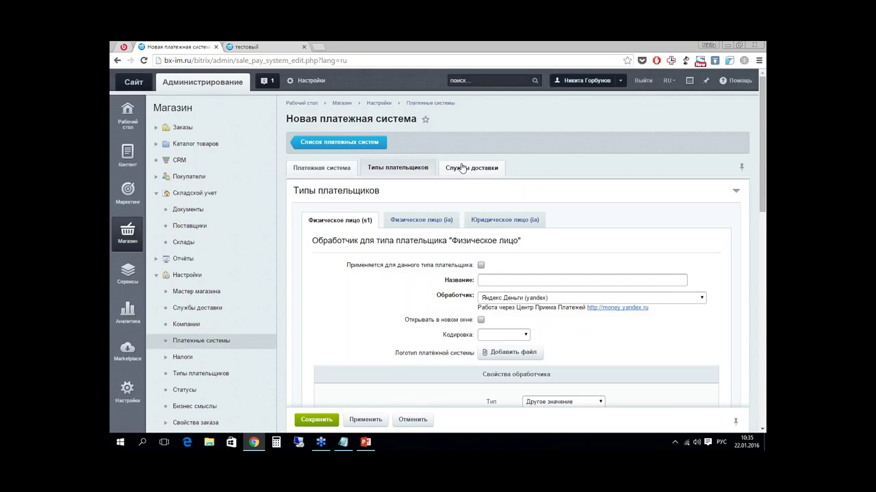
# - In Службы доставки, toggle Доставка курьером [3] on and off, leaving no delivery service linked
pyautogui.click(463, 168)
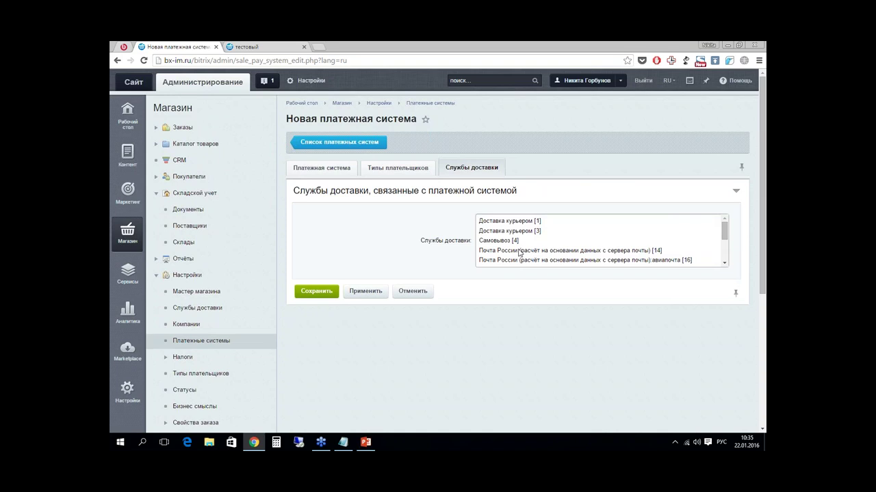
pyautogui.click(519, 252)
pyautogui.click(551, 232)
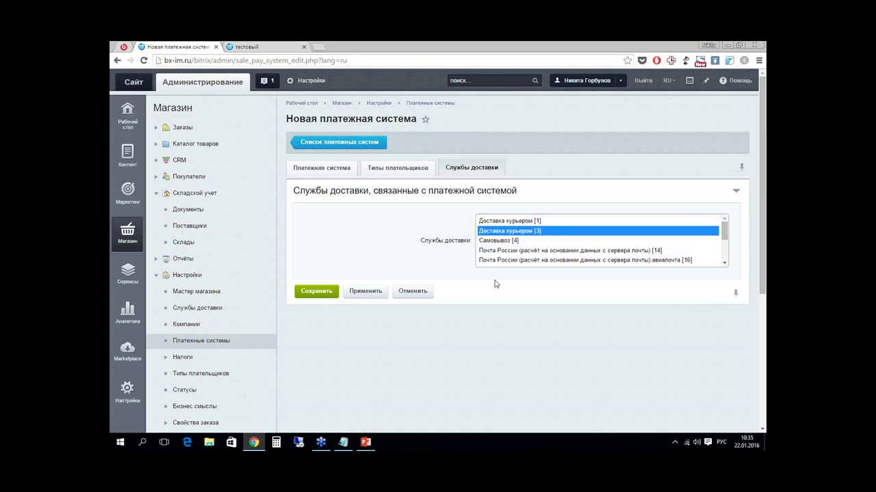
pyautogui.keyDown('ctrl'); pyautogui.click(511, 233); pyautogui.keyUp('ctrl')
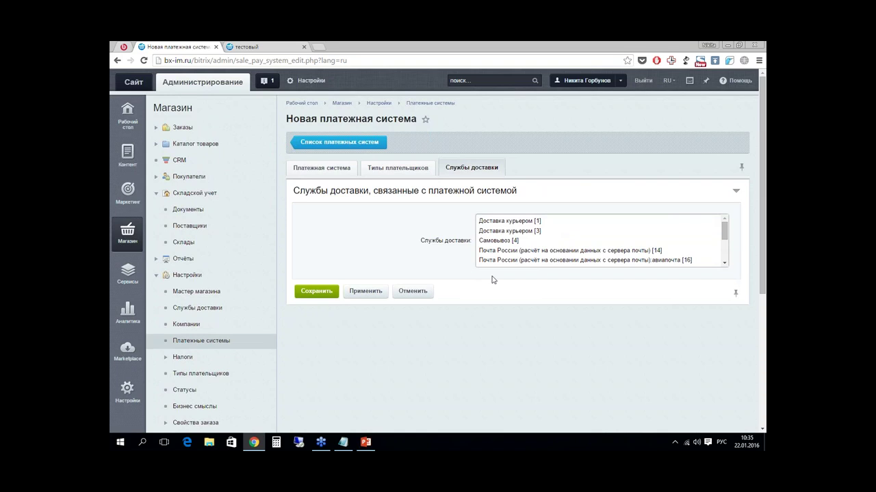
pyautogui.click(515, 234)
pyautogui.keyDown('ctrl'); pyautogui.click(519, 231); pyautogui.keyUp('ctrl')
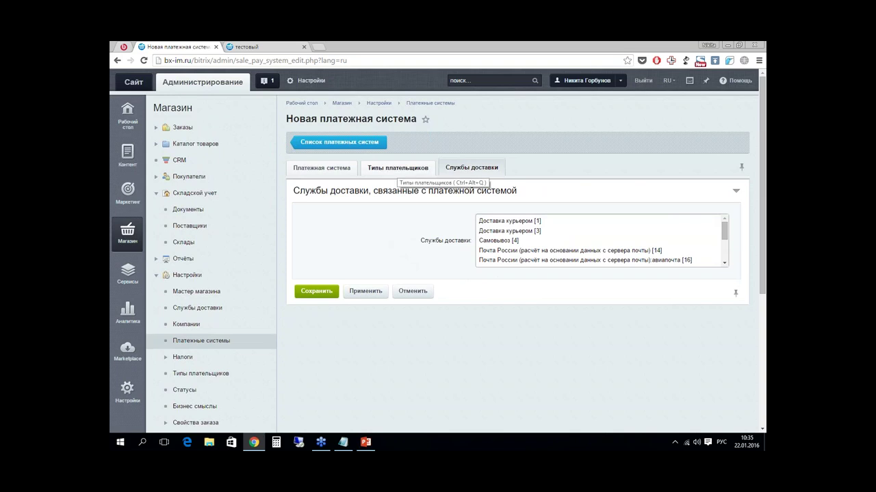
# - Return to Типы плательщиков and bring up the Поддержка24 help on payment systems
pyautogui.click(397, 168)
pyautogui.scroll(-15, 624, 197)
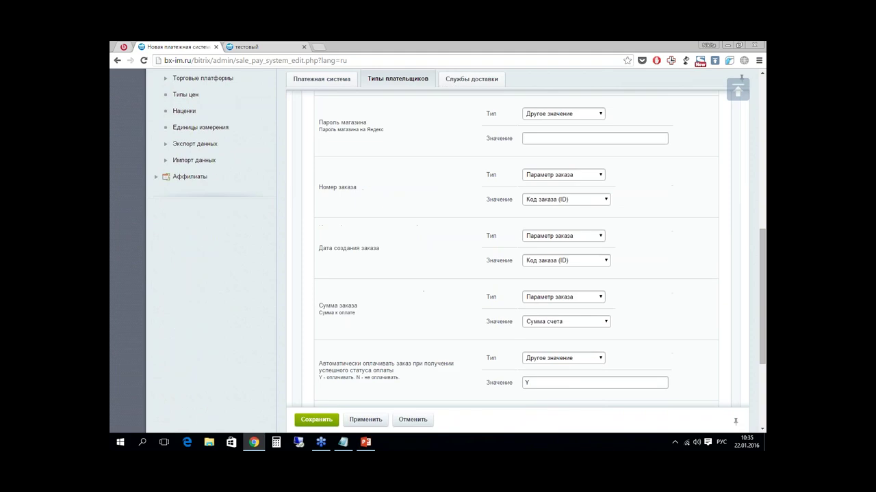
pyautogui.scroll(15, 624, 197)
pyautogui.click(739, 81)
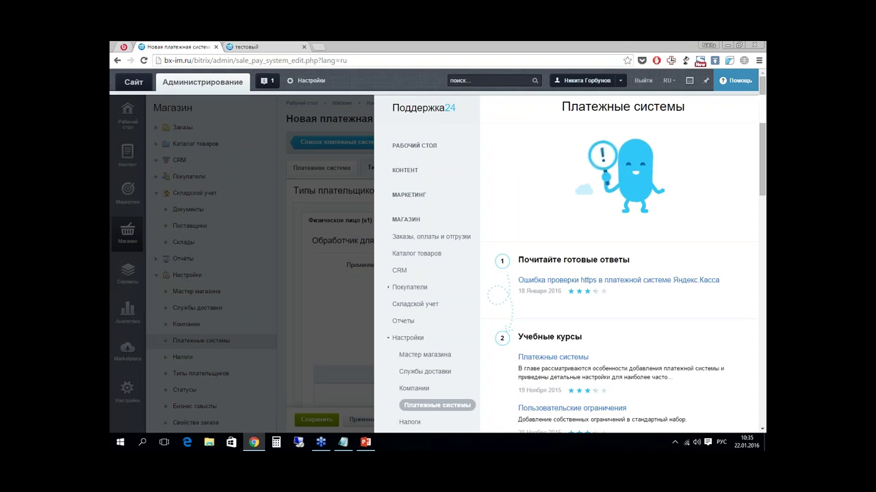
# - Read the Платежные системы help course, close the help panel, and go to Список платежных систем
pyautogui.scroll(-1, 616, 274)
pyautogui.click(572, 313)
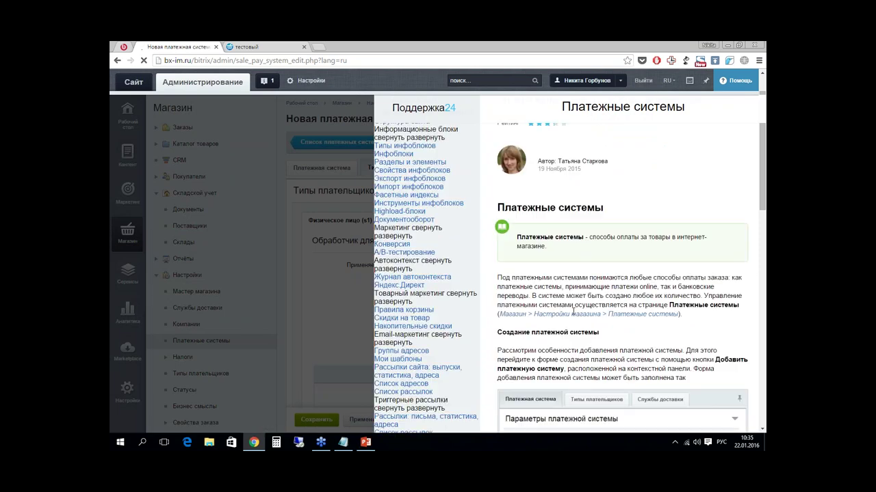
pyautogui.scroll(-6, 599, 255)
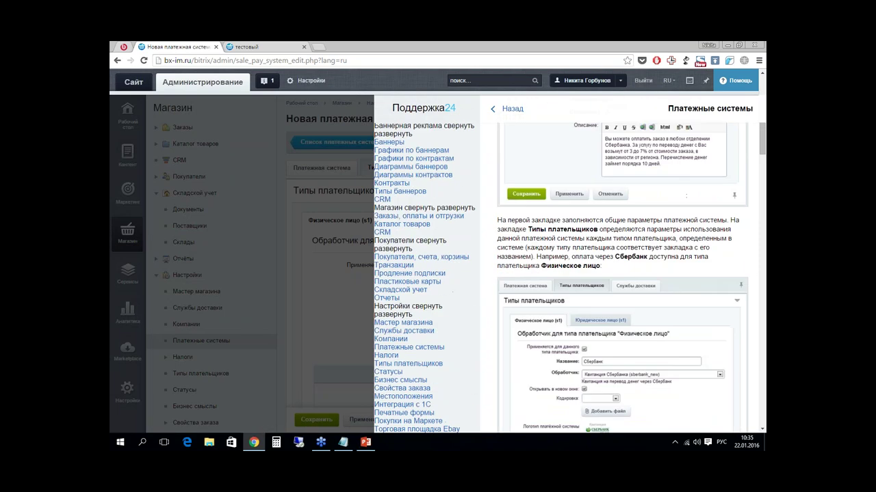
pyautogui.scroll(5, 599, 255)
pyautogui.click(329, 159)
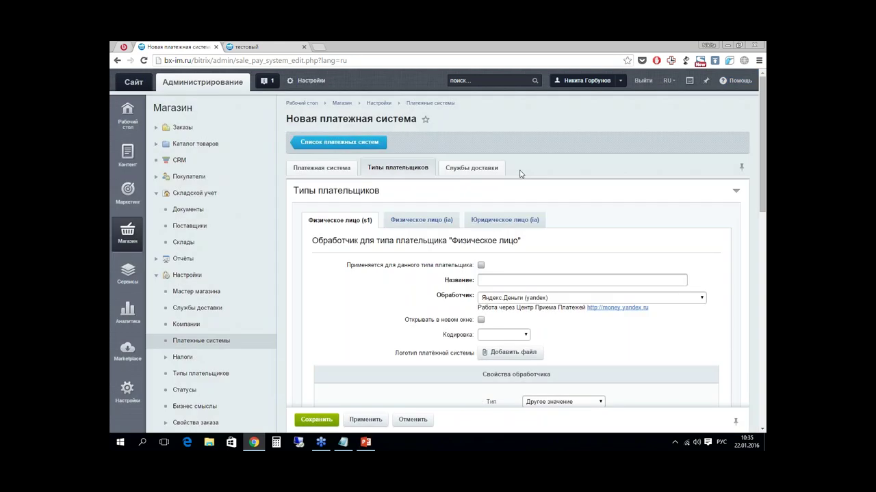
pyautogui.click(340, 142)
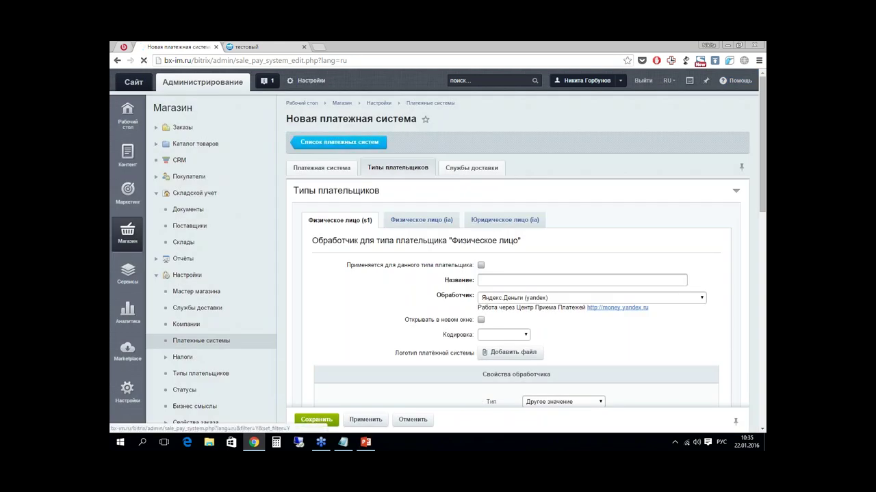
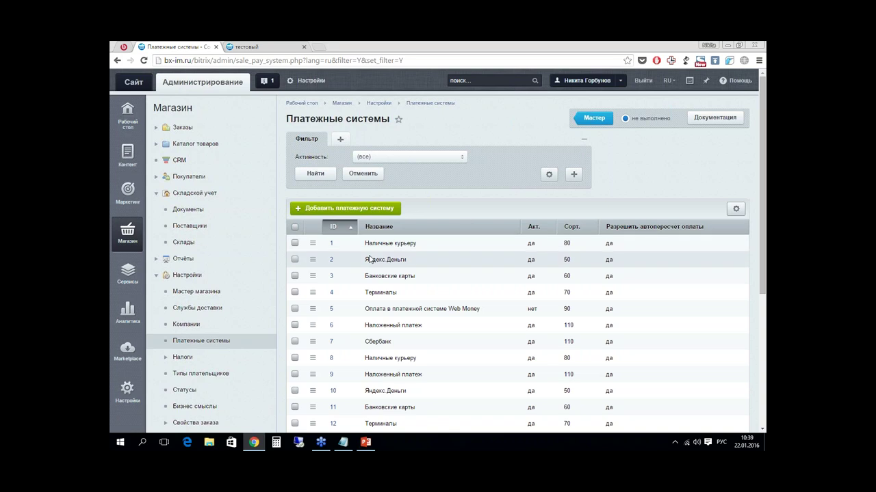
# - Check the Яндекс Деньги payer-type and delivery-service settings, then go to the Orders list
pyautogui.doubleClick(332, 263)
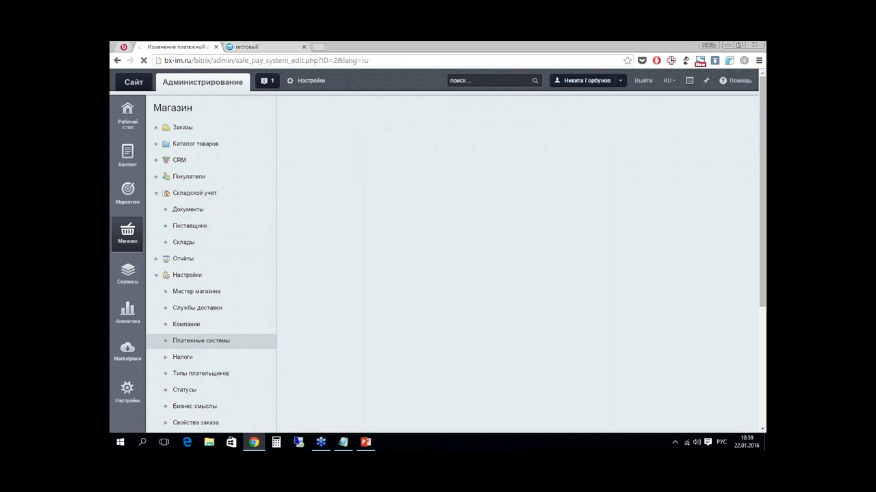
pyautogui.click(397, 167)
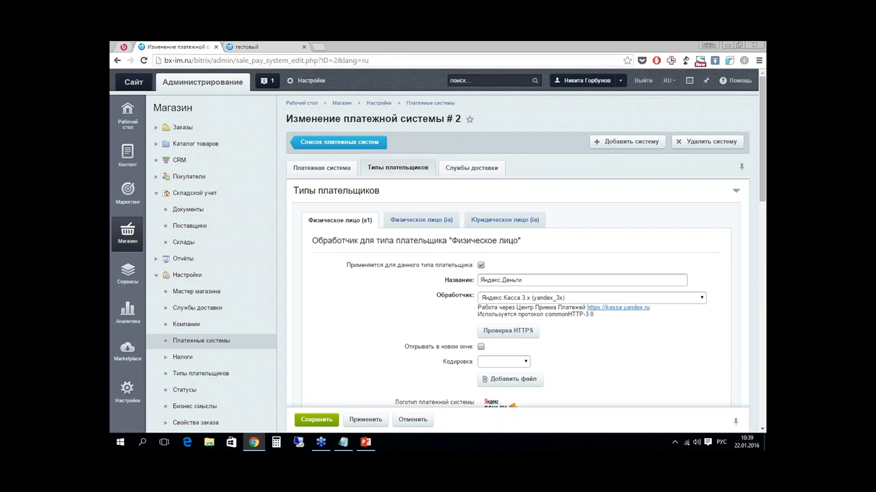
pyautogui.scroll(-1, 578, 201)
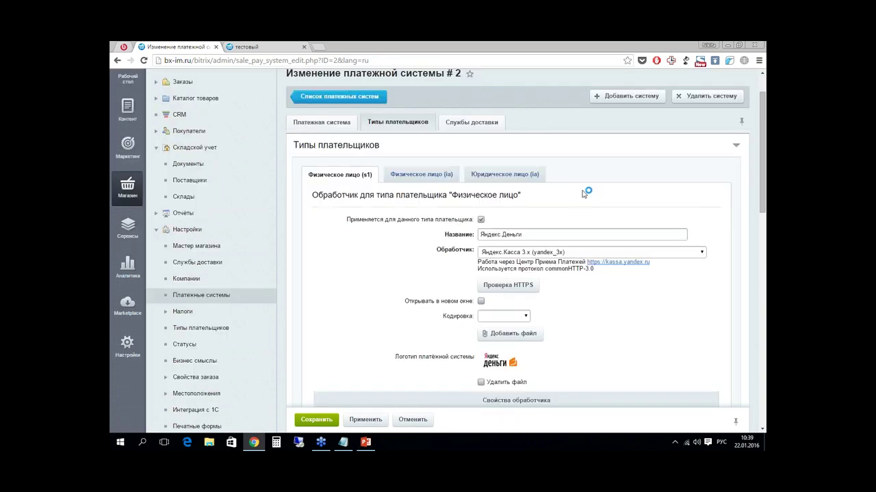
pyautogui.scroll(-6, 582, 193)
pyautogui.scroll(7, 395, 211)
pyautogui.click(471, 168)
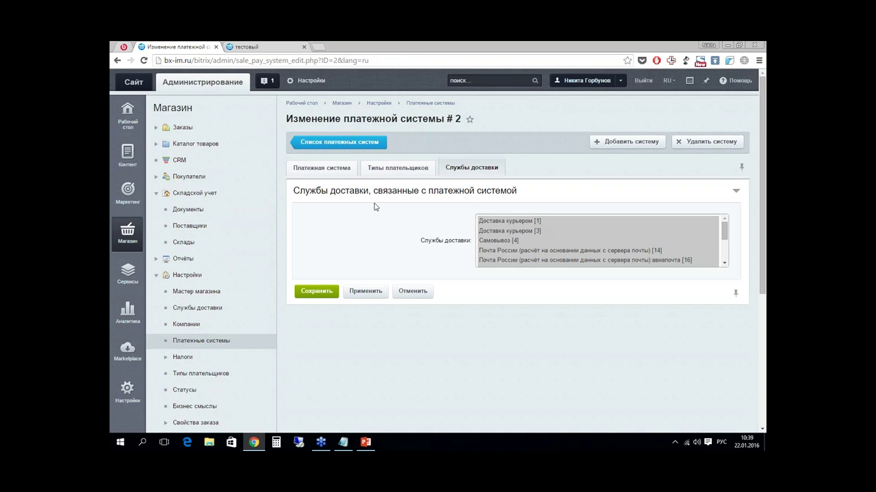
pyautogui.click(182, 127)
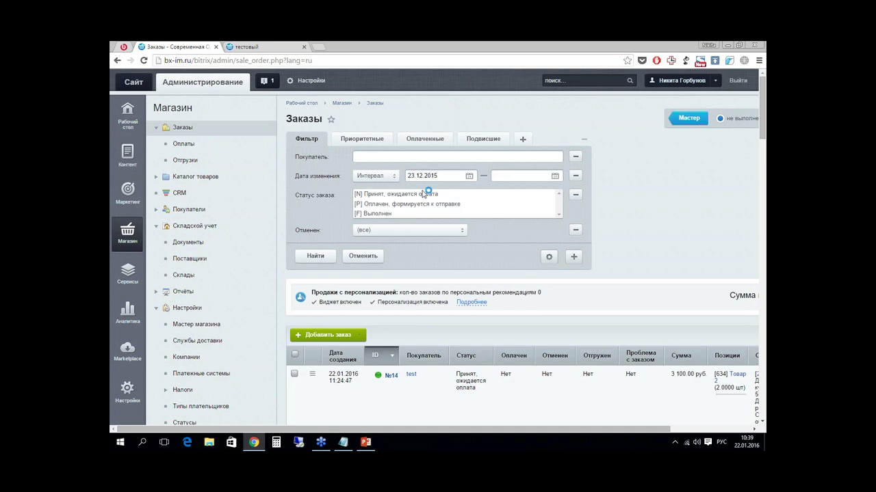
# - Add a Сайт / Валюта filter to the orders list set to the [ia] Интернет-магазин site
pyautogui.click(574, 257)
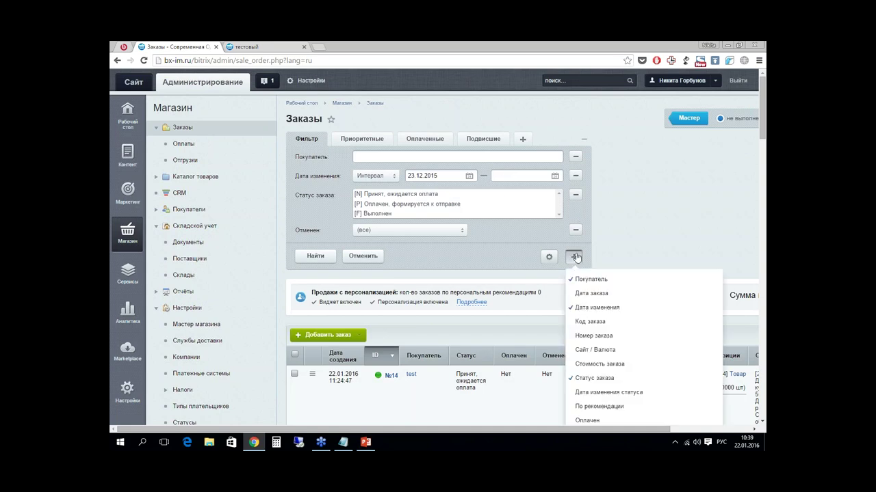
pyautogui.click(596, 349)
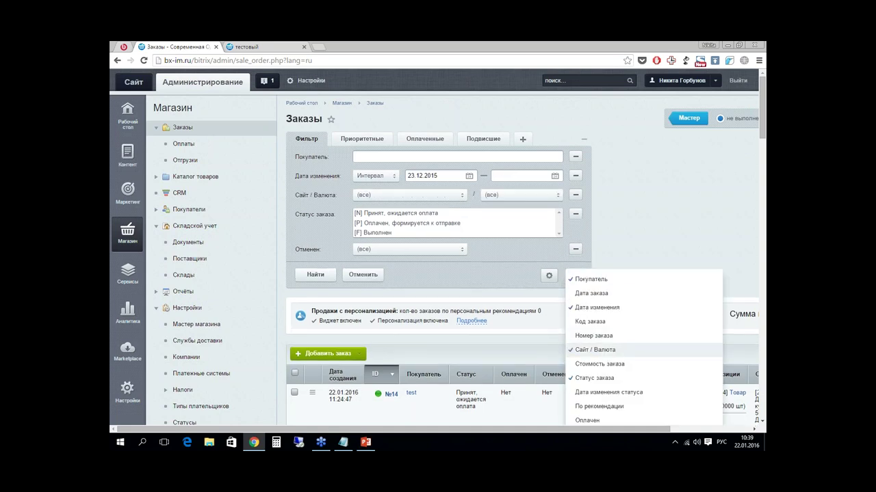
pyautogui.click(423, 197)
pyautogui.click(409, 213)
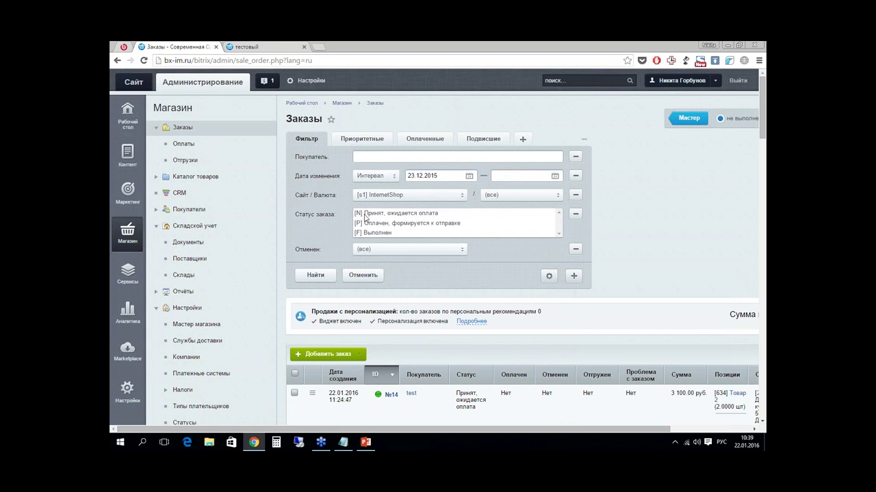
pyautogui.click(406, 198)
pyautogui.click(407, 219)
pyautogui.click(406, 197)
pyautogui.click(328, 191)
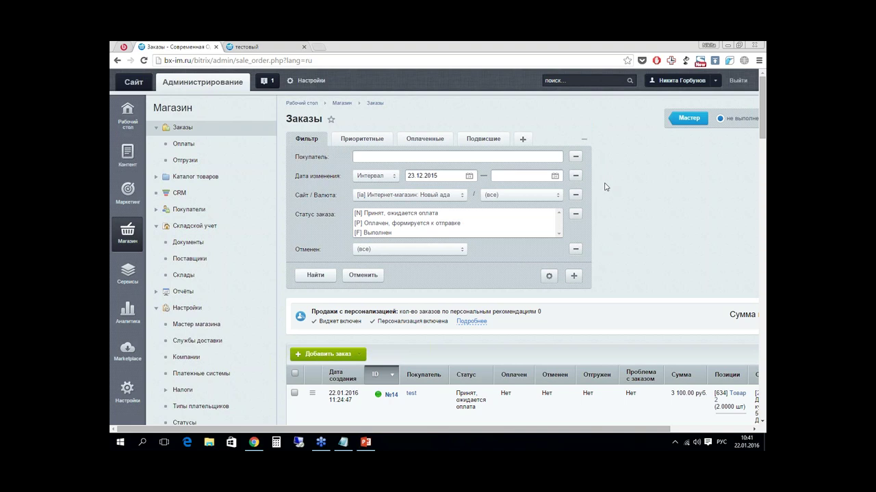
# - Look over the filtered orders, then switch to the webinar description tab
pyautogui.scroll(-1, 610, 191)
pyautogui.scroll(-1, 610, 191)
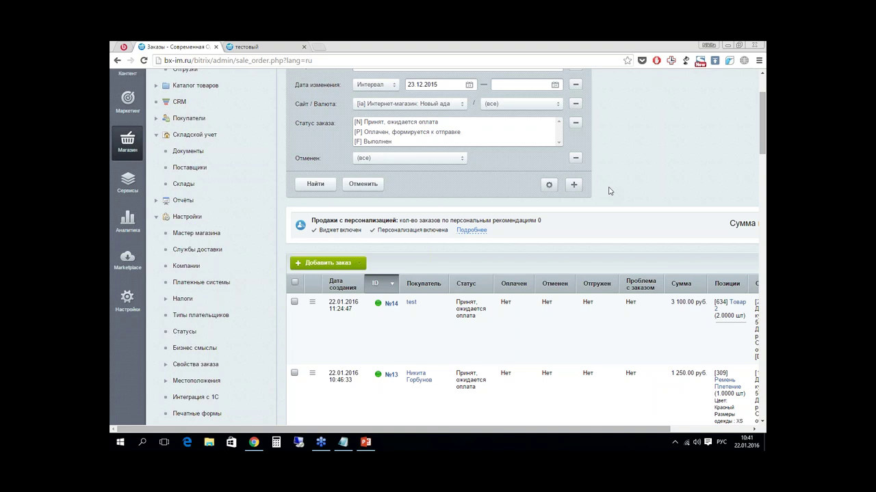
pyautogui.scroll(-2, 610, 191)
pyautogui.scroll(3, 608, 192)
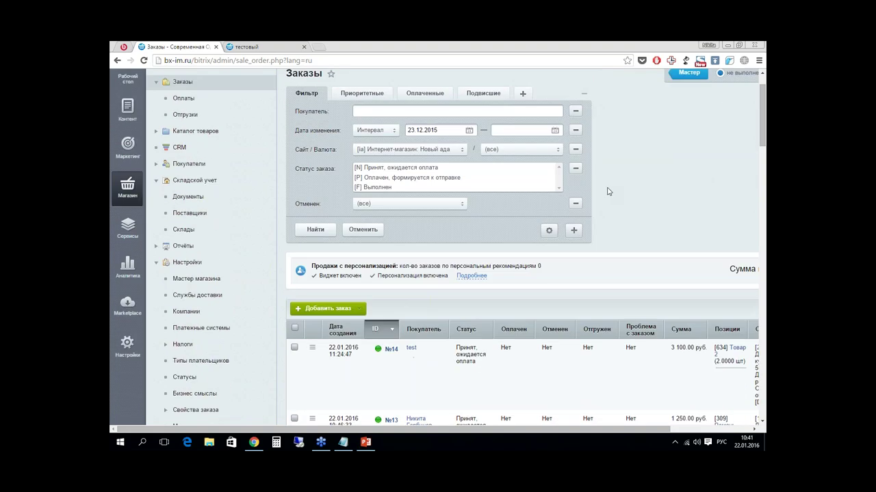
pyautogui.click(124, 47)
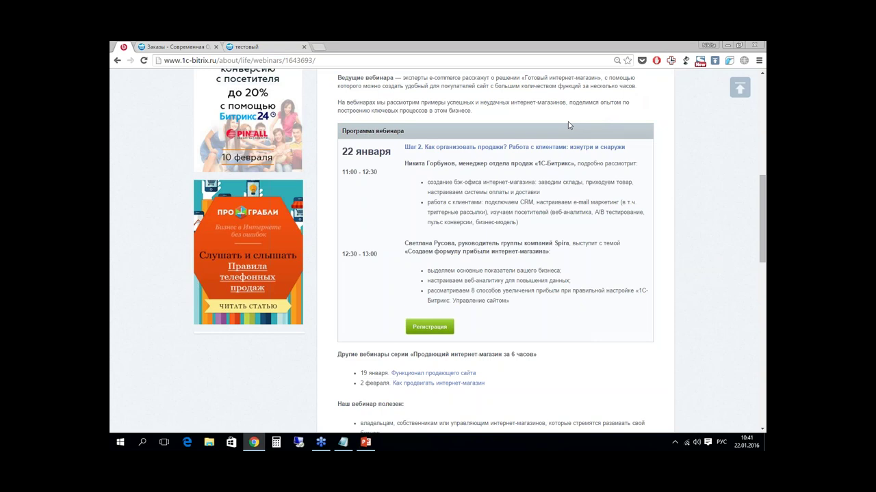
# - Load bitrix24.ru in the storefront tab, then return to the admin Orders list and collapse Заказы
pyautogui.click(177, 46)
pyautogui.scroll(1, 370, 187)
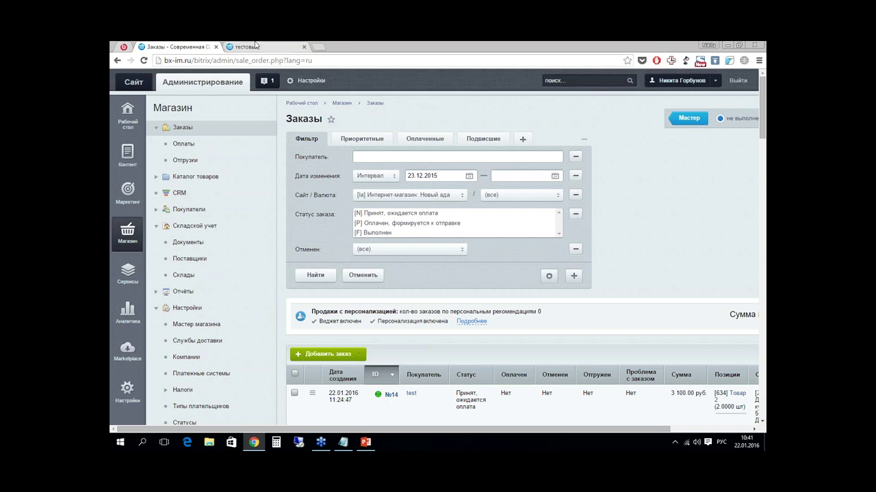
pyautogui.click(250, 46)
pyautogui.click(267, 62)
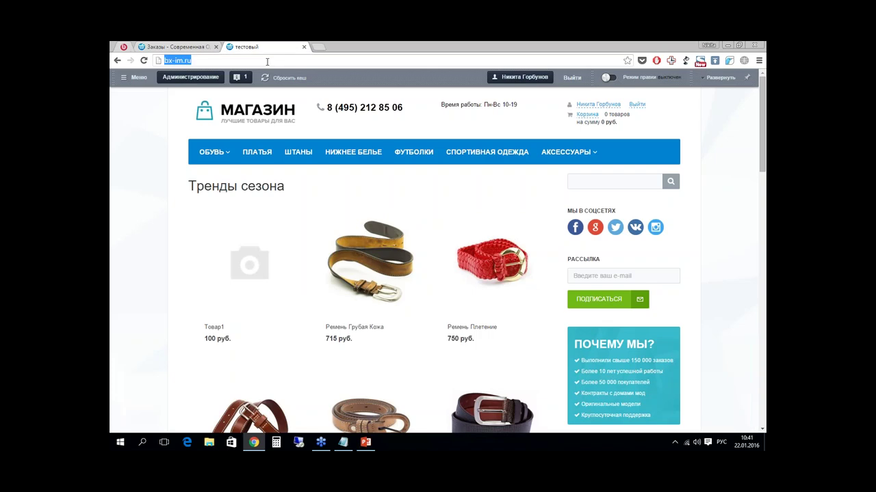
pyautogui.write('ишекшч24юкг')
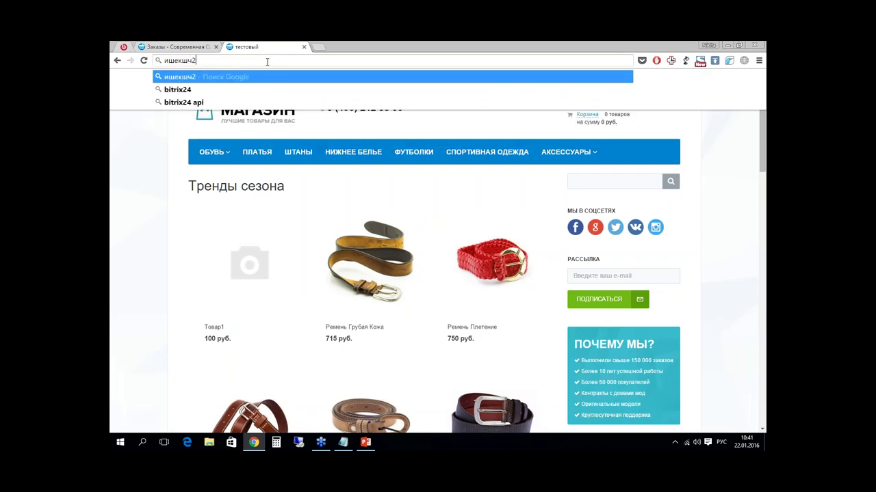
pyautogui.hotkey('alt', 'shift')
pyautogui.press('Escape')
pyautogui.write('bitrix24.ru')
pyautogui.press('Return')
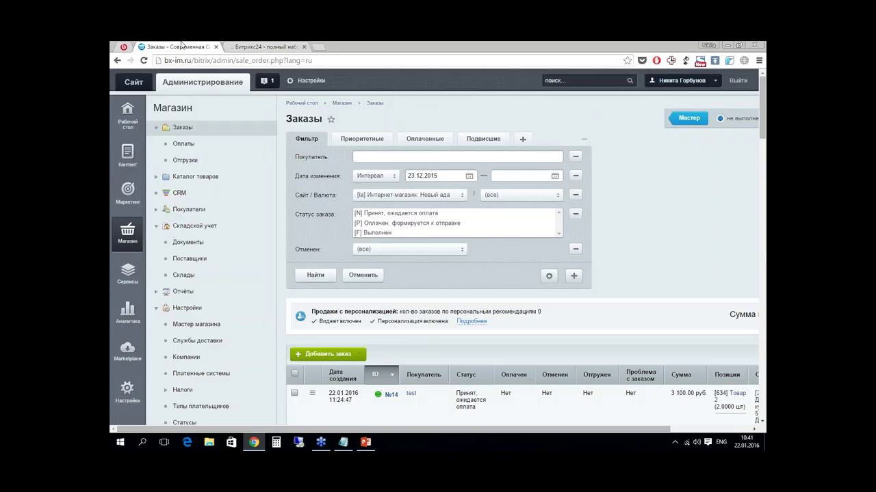
pyautogui.click(182, 47)
pyautogui.click(156, 128)
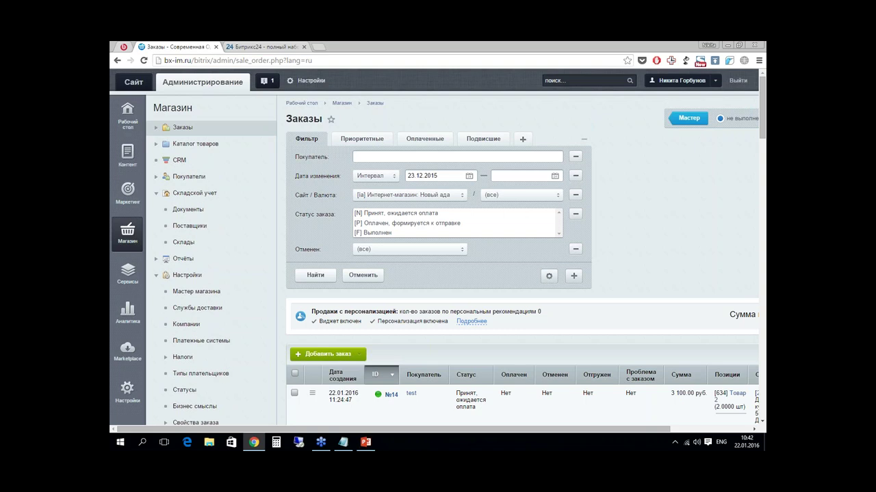
# - Open the store's Интеграция с CRM page
pyautogui.click(177, 162)
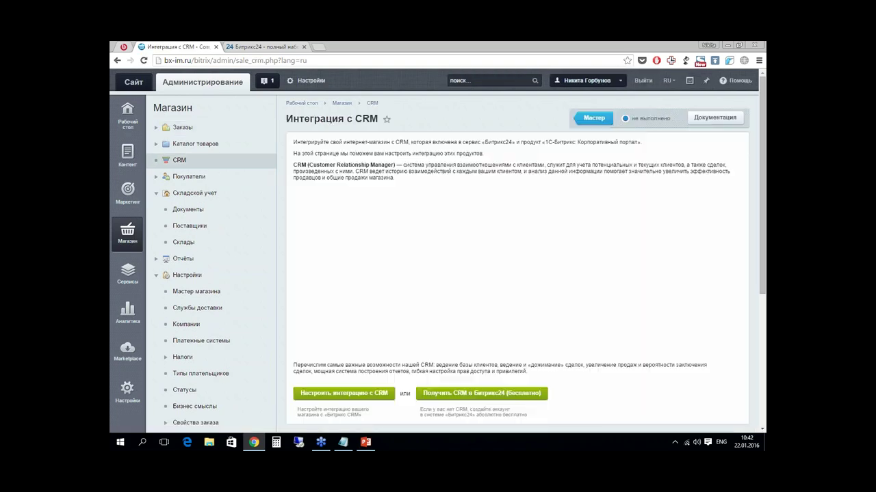
pyautogui.scroll(-3, 479, 274)
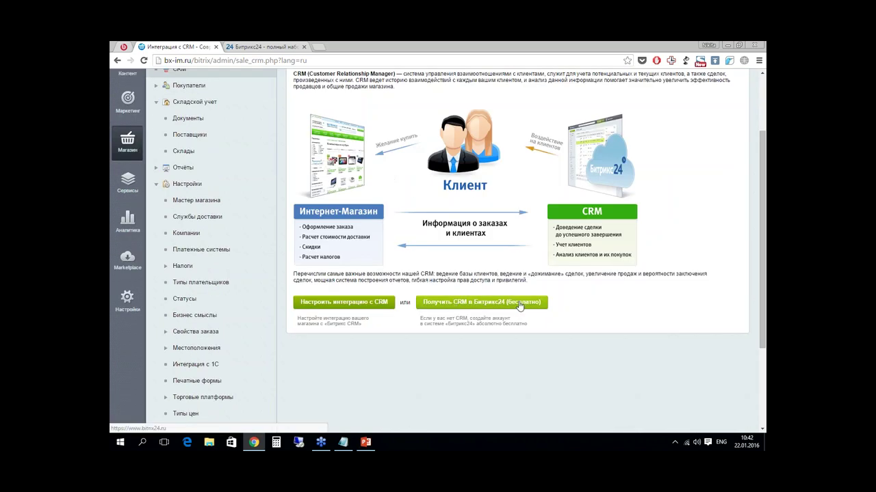
pyautogui.scroll(3, 559, 305)
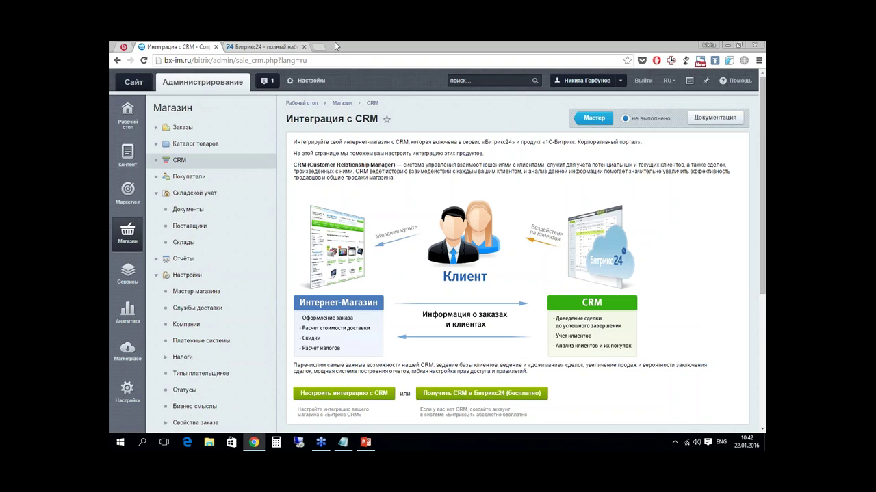
# - Load the gorbunov.bitrix24.ru portal in the other browser tab
pyautogui.click(280, 48)
pyautogui.click(291, 61)
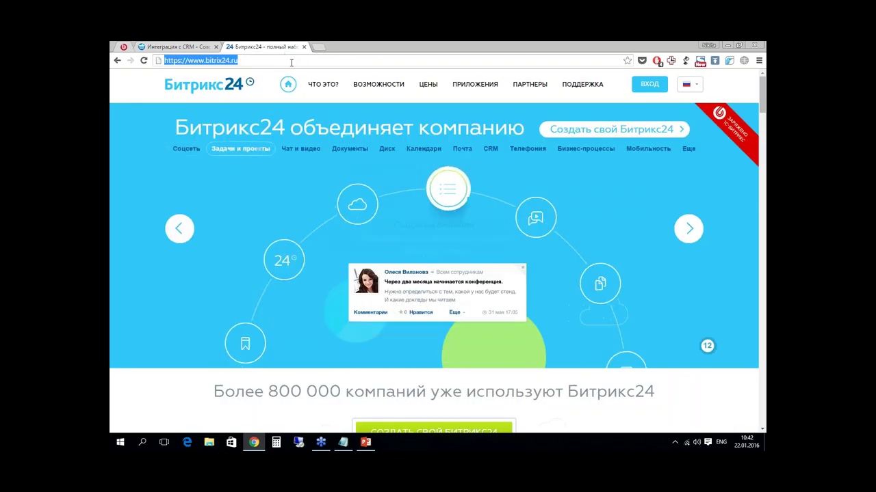
pyautogui.write('gorbunov.bitrix24.ru')
pyautogui.press('Return')
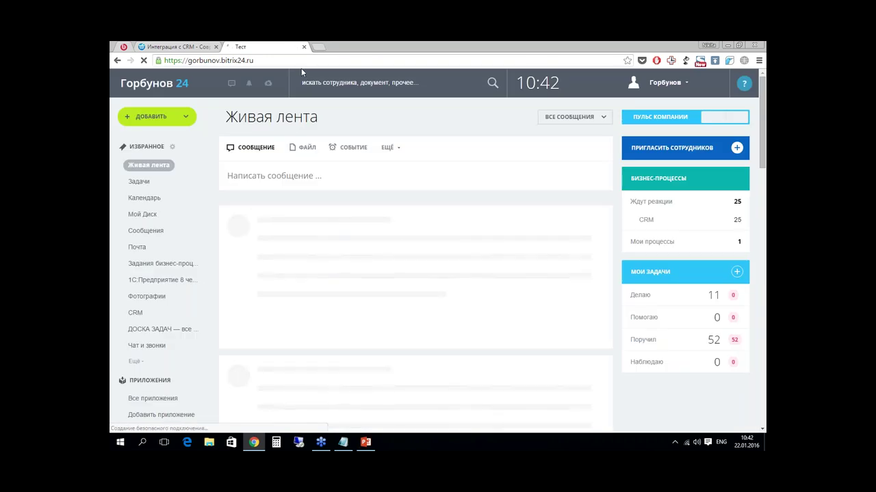
# - Back on the integration page, start 'Настроить интеграцию с CRM'
pyautogui.click(193, 45)
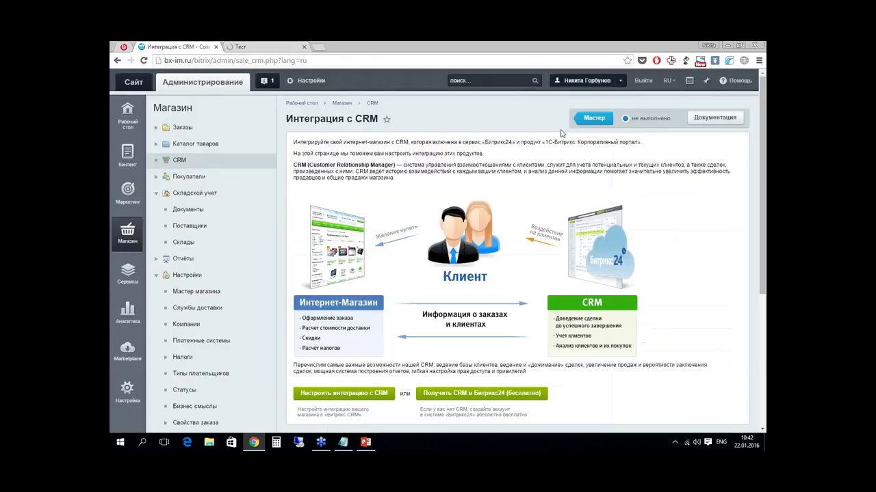
pyautogui.scroll(-2, 552, 165)
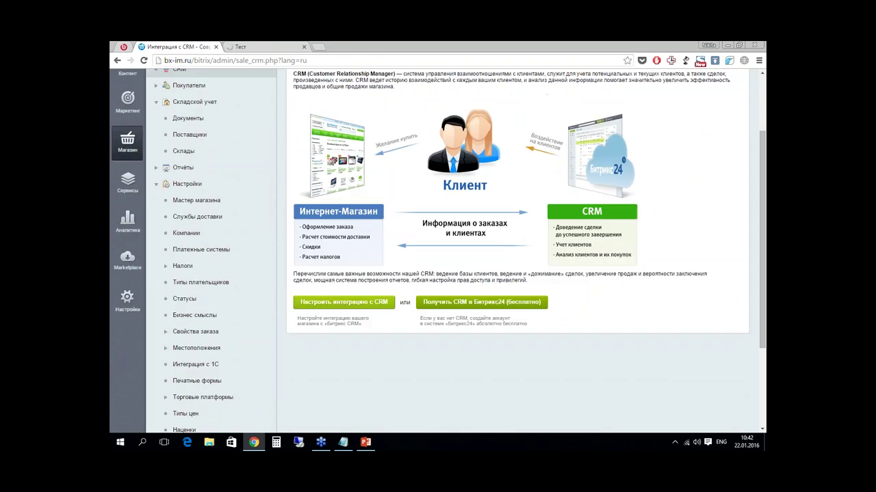
pyautogui.click(343, 302)
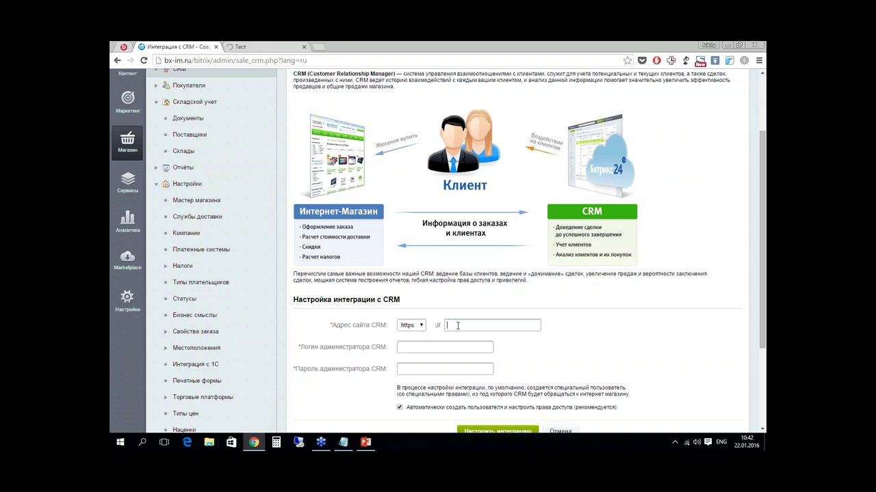
# - Enter gorbunov.bitrix24.ru as the CRM address, the administrator login and its password
pyautogui.write('gor')
pyautogui.press('Down')
pyautogui.press('Tab')
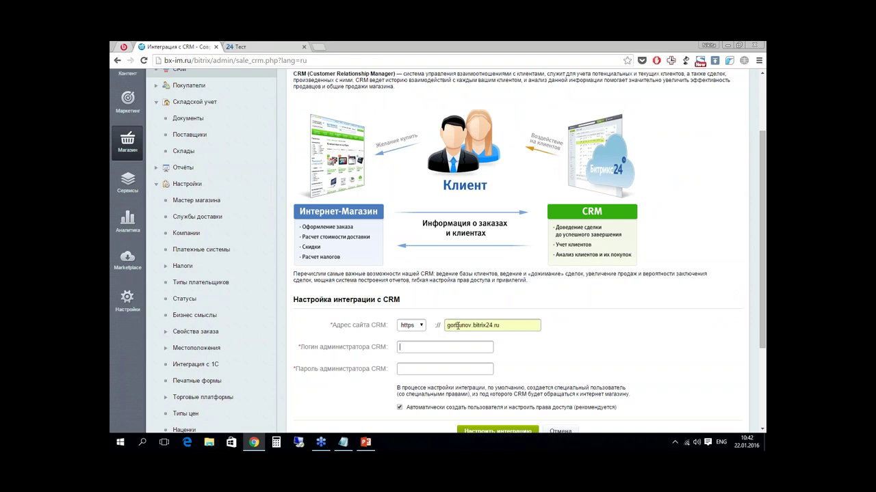
pyautogui.write('ni')
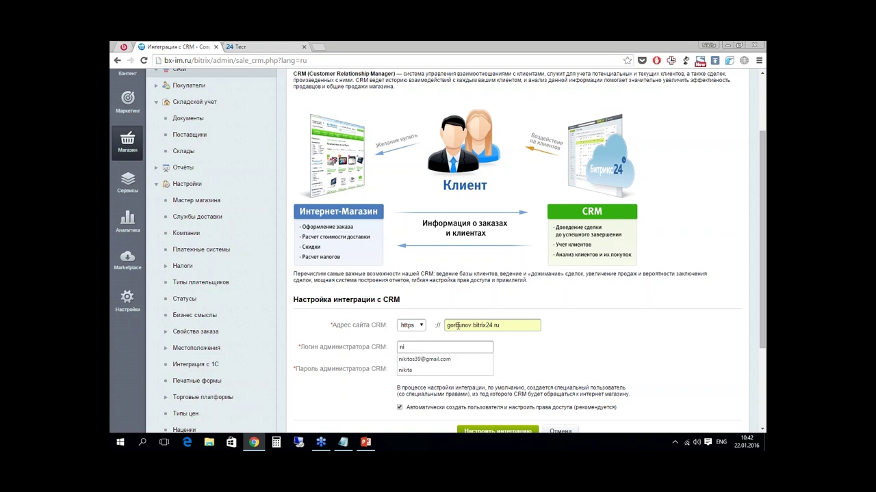
pyautogui.press('Down')
pyautogui.press('Tab')
pyautogui.scroll(-1, 498, 264)
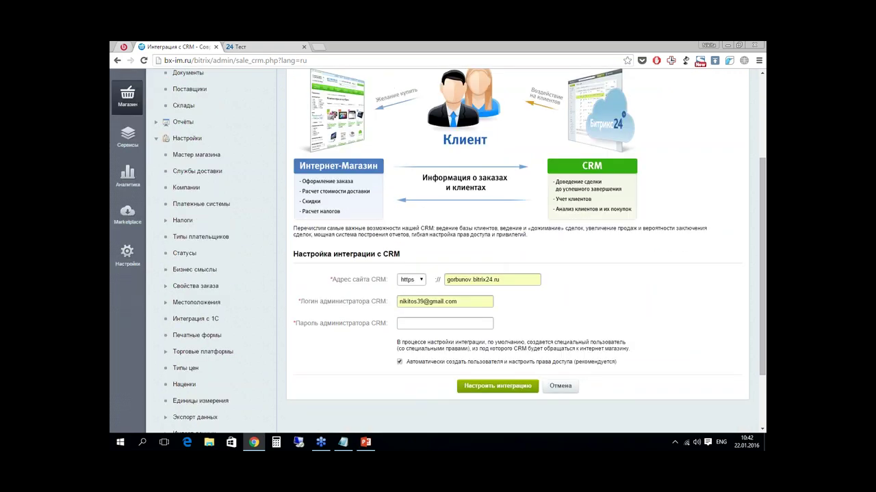
pyautogui.write('•••••••')
pyautogui.click(246, 47)
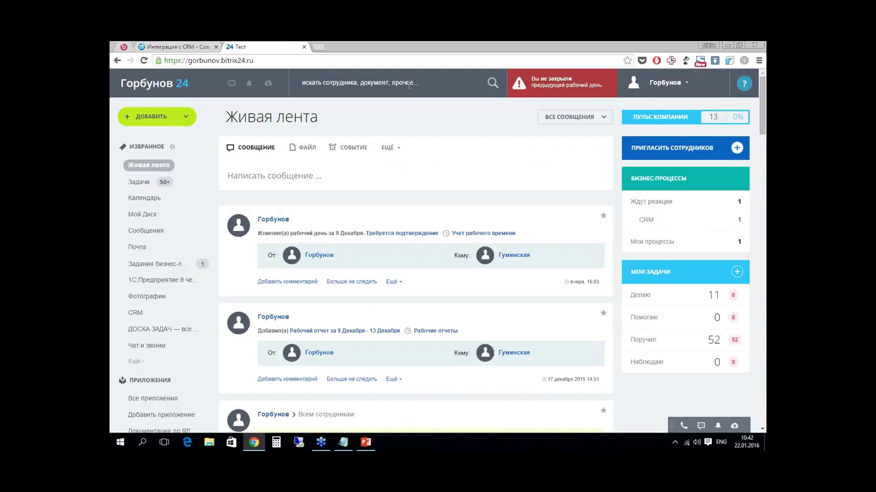
# - Go to CRM Настройки > Интеграции > Интернет-магазины, which shows no connected stores yet
pyautogui.click(136, 313)
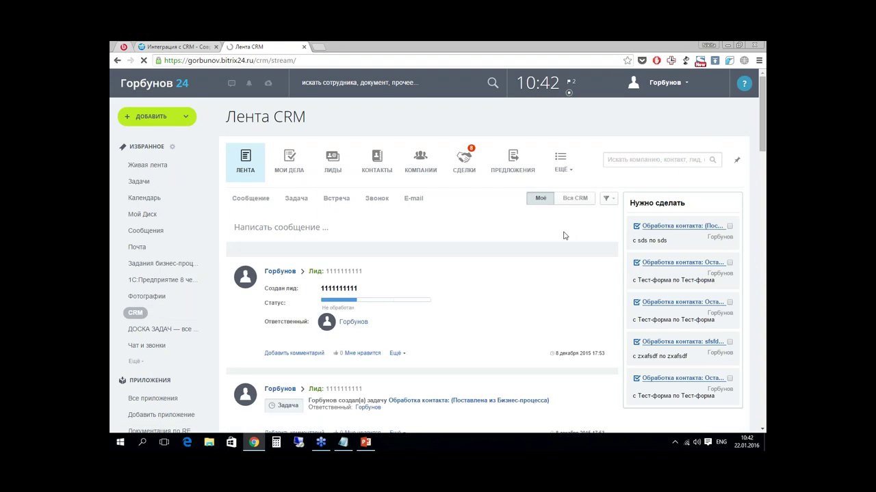
pyautogui.click(572, 160)
pyautogui.click(575, 330)
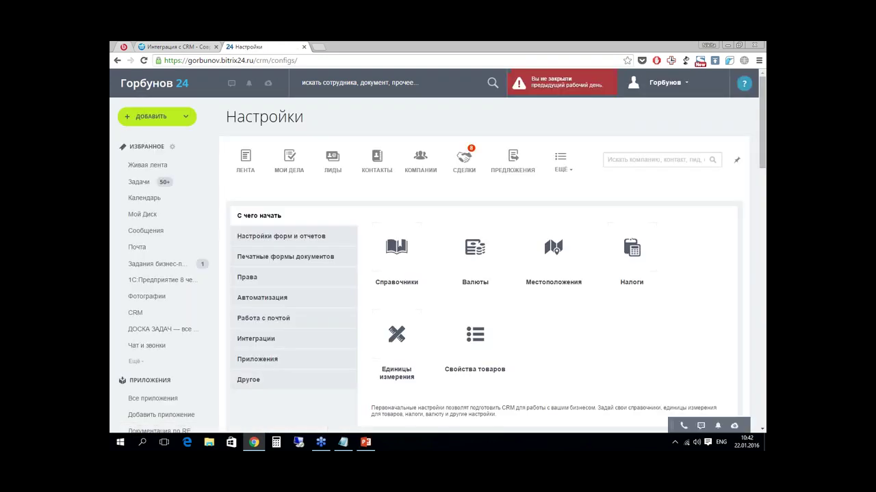
pyautogui.click(290, 341)
pyautogui.click(414, 248)
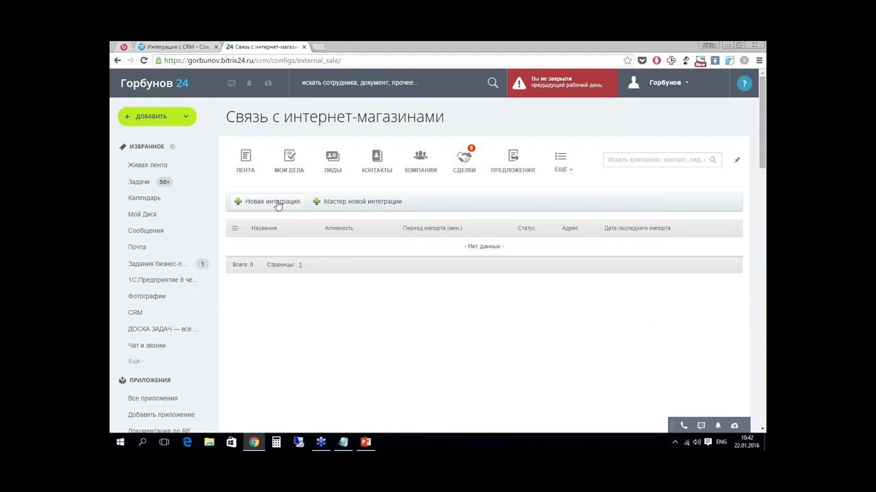
pyautogui.click(194, 45)
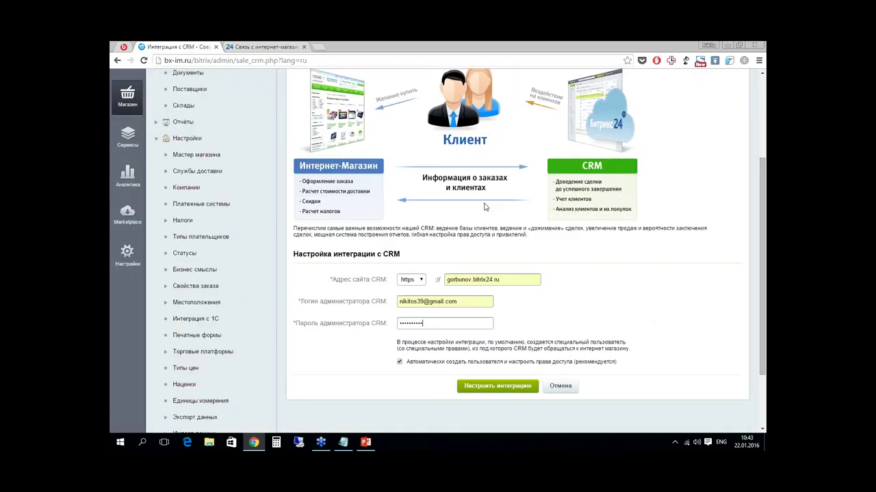
# - Submit 'Настроить интеграцию' and proceed to 'Настроить параметры и импортировать данные'
pyautogui.click(487, 385)
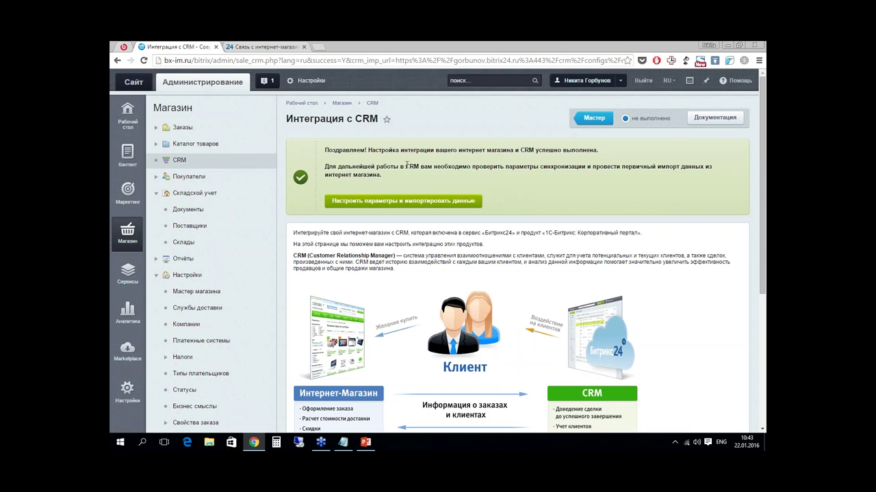
pyautogui.click(402, 201)
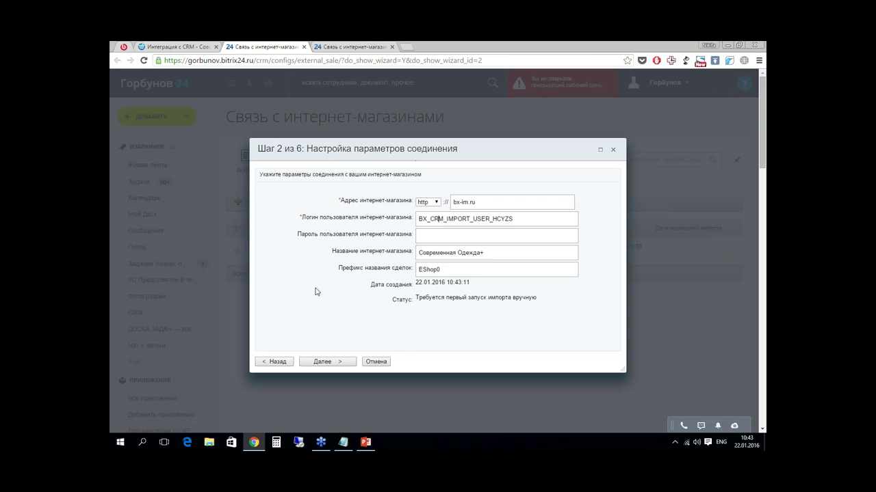
# - Set 20% deal probability and a responsible employee, then run the first import of 8 deals and 8 contacts
pyautogui.click(331, 363)
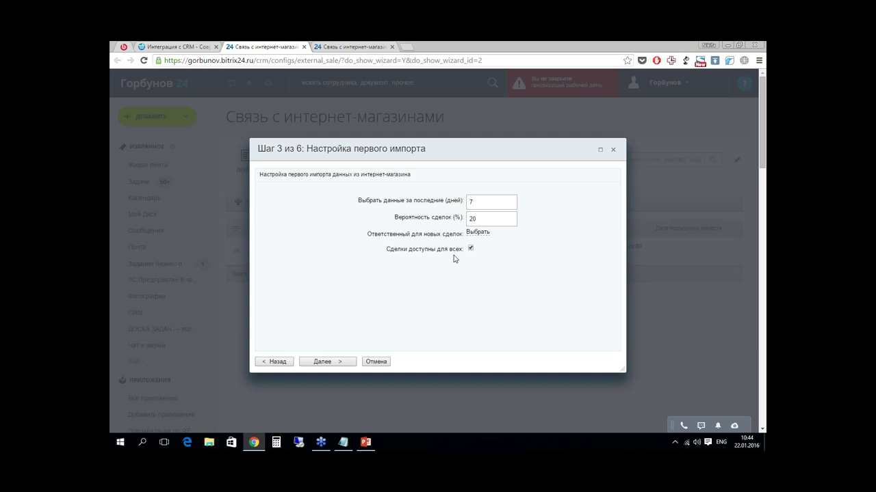
pyautogui.doubleClick(492, 218)
pyautogui.click(483, 235)
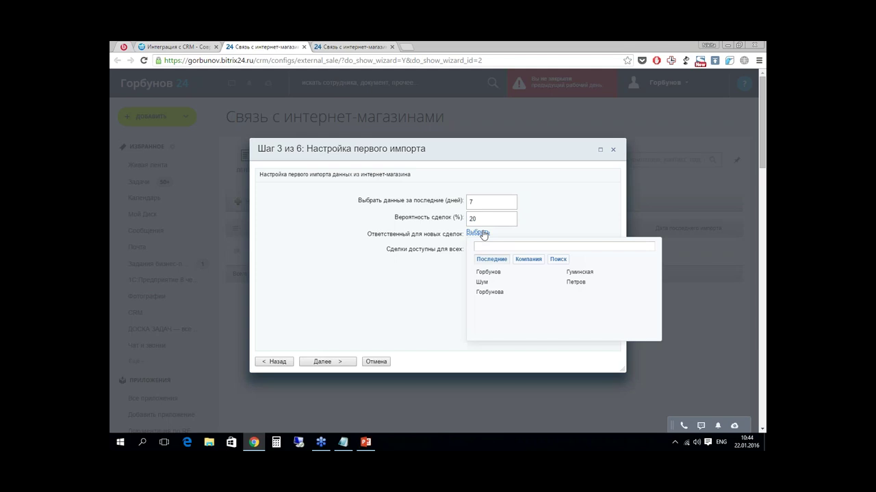
pyautogui.click(489, 271)
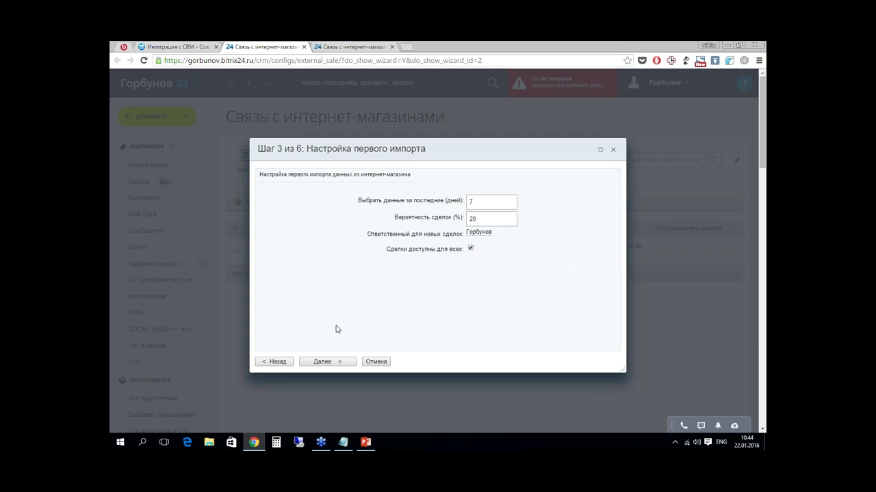
pyautogui.click(344, 363)
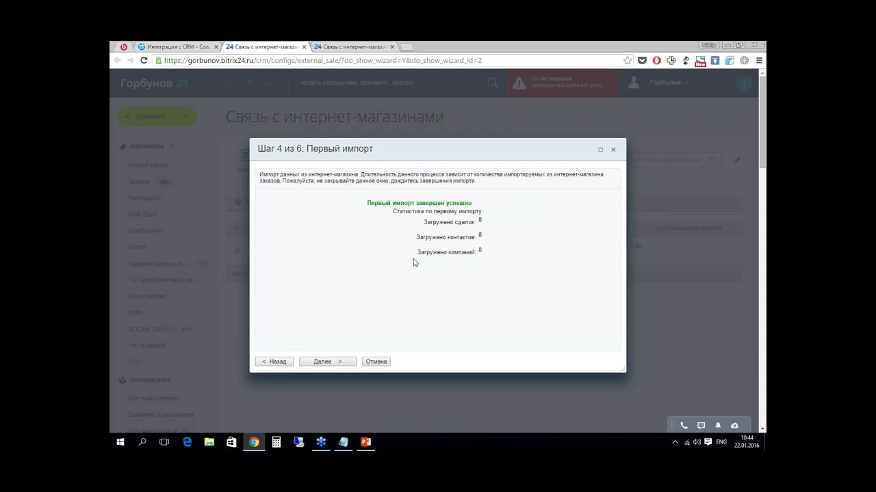
pyautogui.click(340, 361)
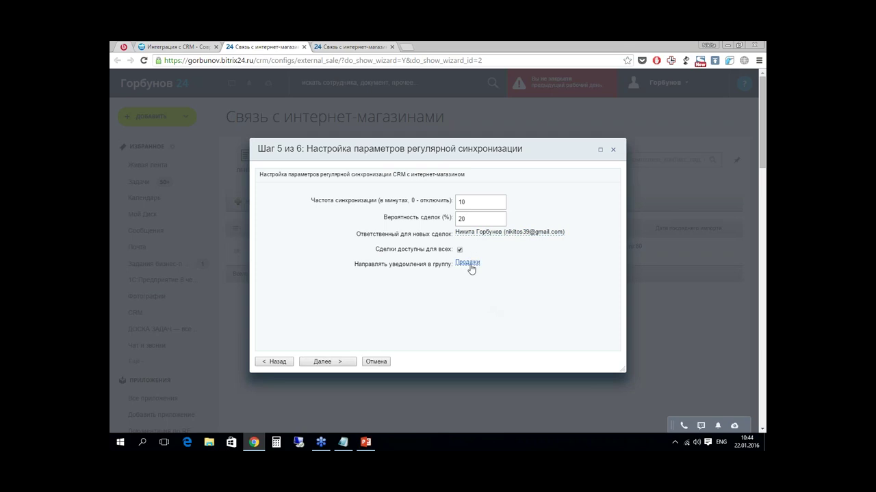
# - Complete the wizard with sync every 10 minutes, then open the СДЕЛКИ list
pyautogui.click(330, 364)
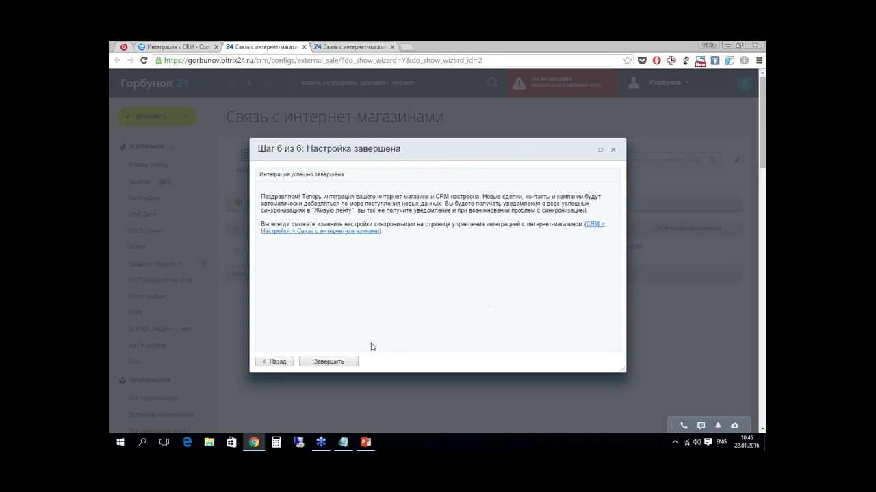
pyautogui.click(322, 362)
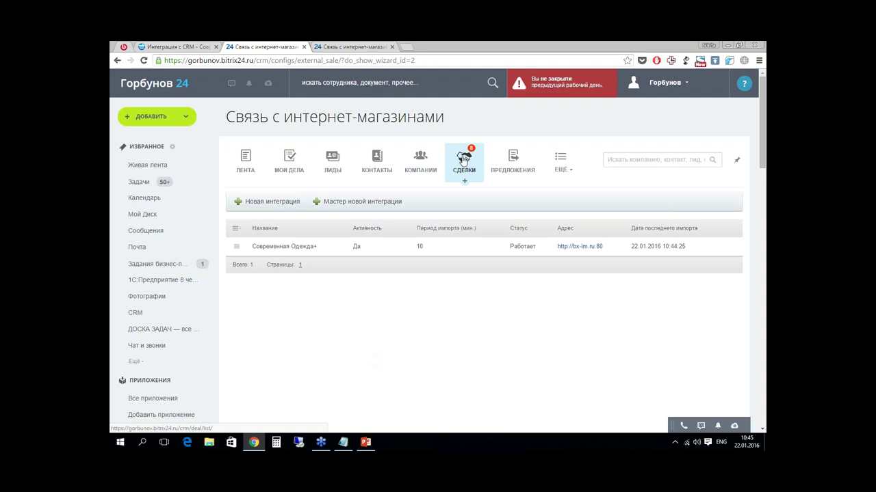
pyautogui.click(463, 159)
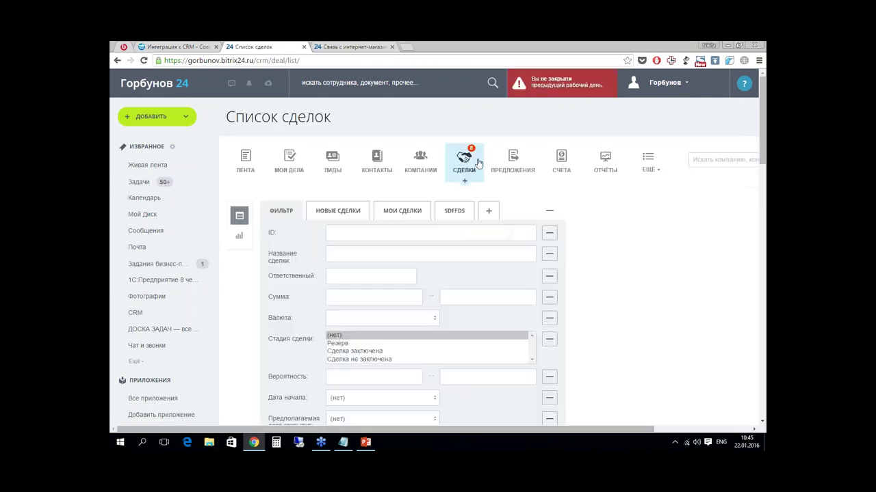
# - Browse the imported EShop0 deals and open deal EShop0 #14 worth 3 100.00 руб
pyautogui.scroll(-15, 613, 226)
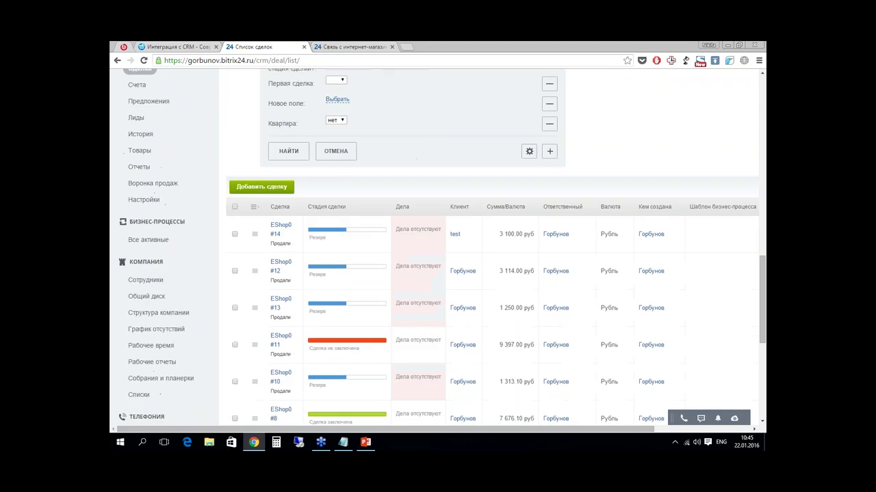
pyautogui.scroll(-2, 616, 221)
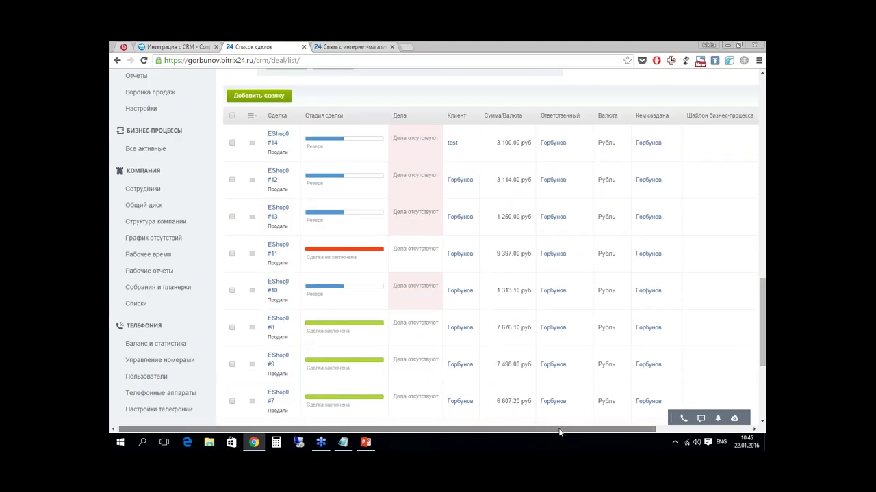
pyautogui.moveTo(549, 432); pyautogui.dragTo(695, 423)
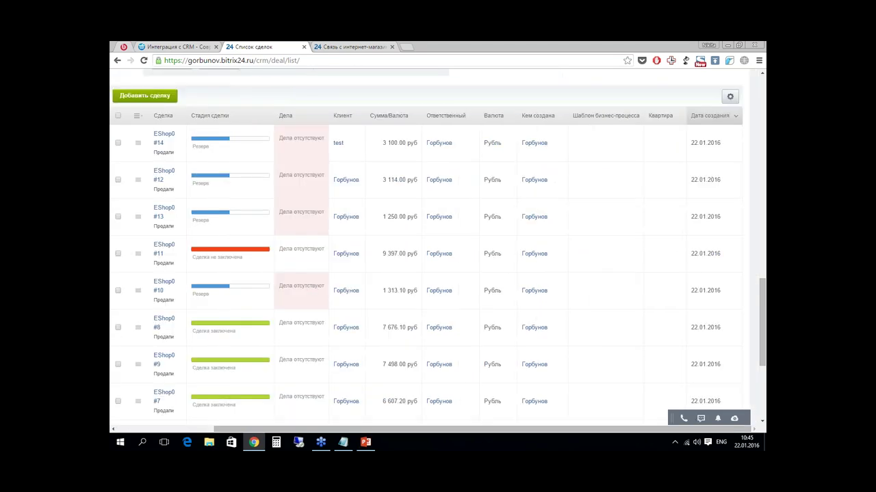
pyautogui.scroll(-3, 655, 308)
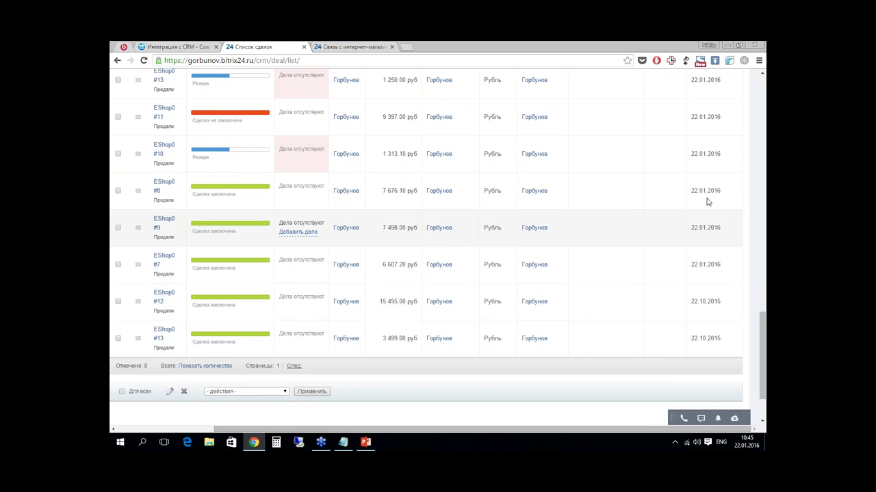
pyautogui.scroll(3, 711, 106)
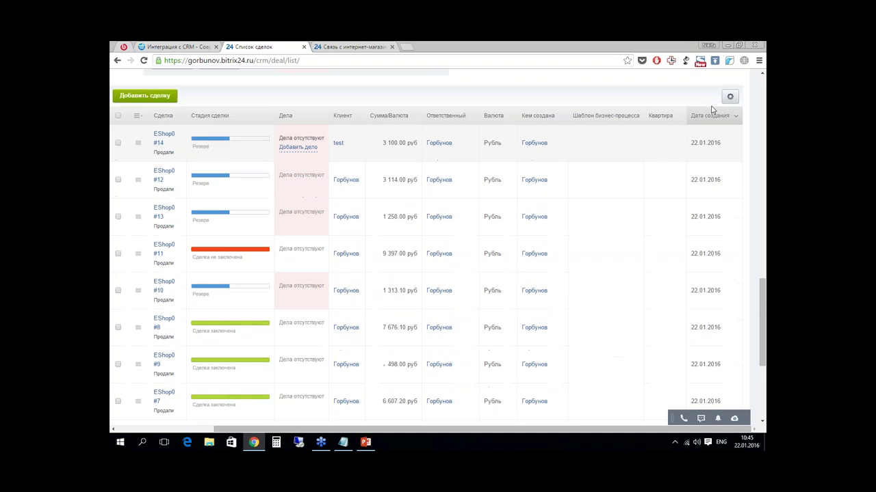
pyautogui.moveTo(575, 431); pyautogui.dragTo(472, 432)
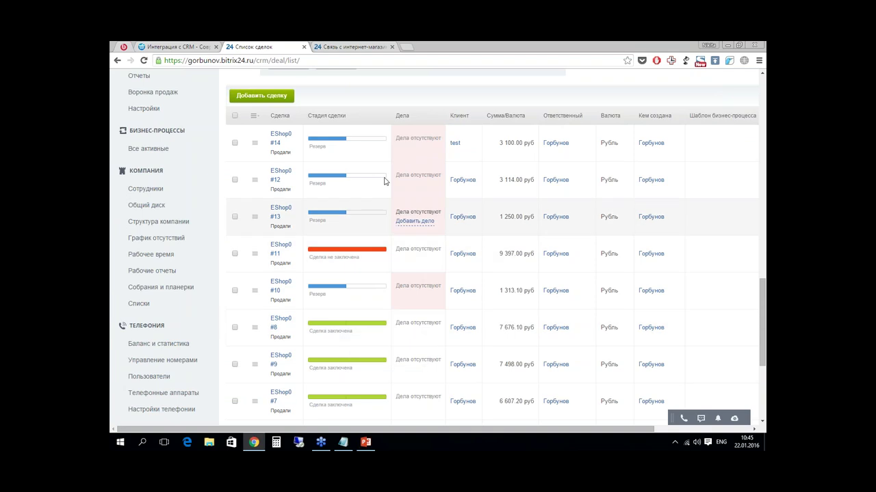
pyautogui.click(276, 137)
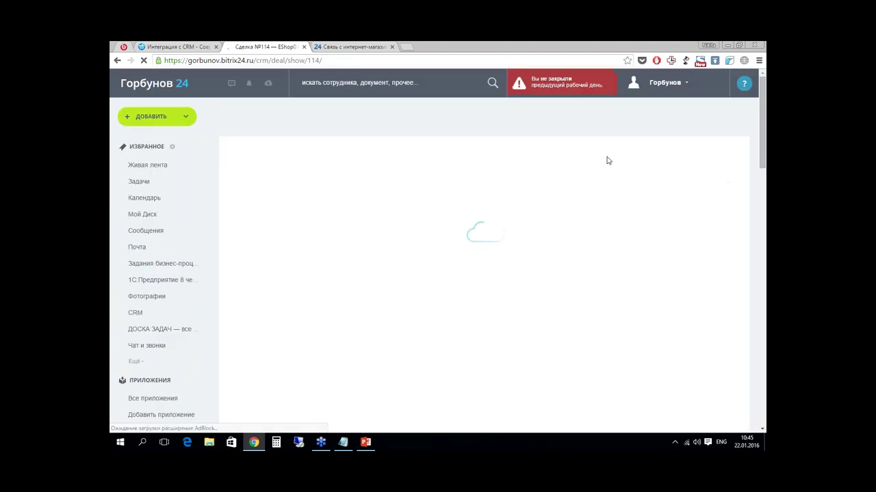
# - Scroll through deal EShop0 #14 and show its products list
pyautogui.scroll(-1, 613, 186)
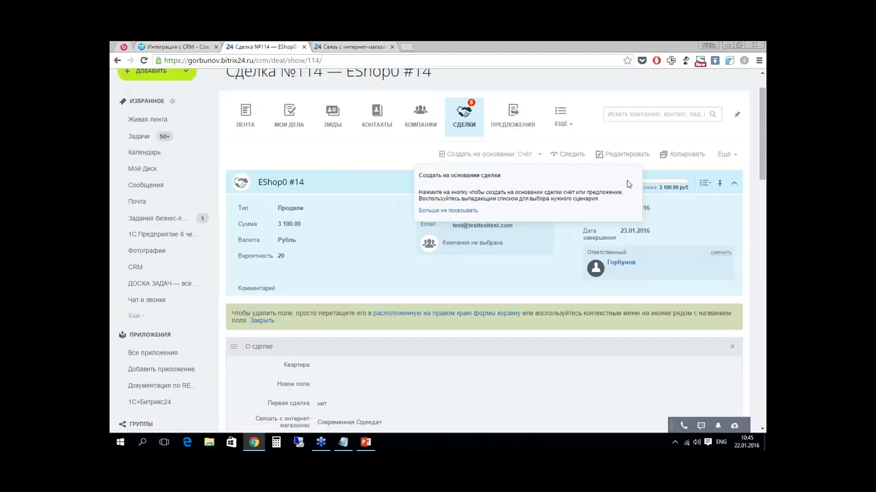
pyautogui.scroll(-2, 613, 186)
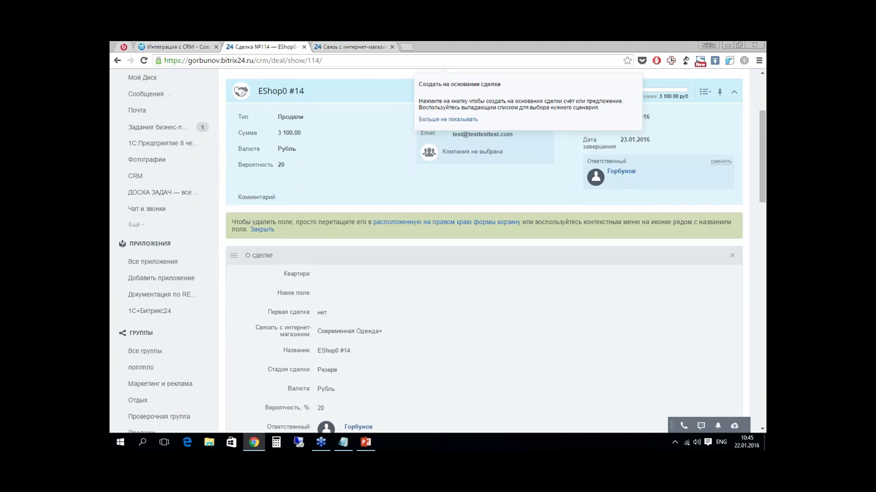
pyautogui.scroll(-7, 498, 252)
pyautogui.scroll(-2, 498, 252)
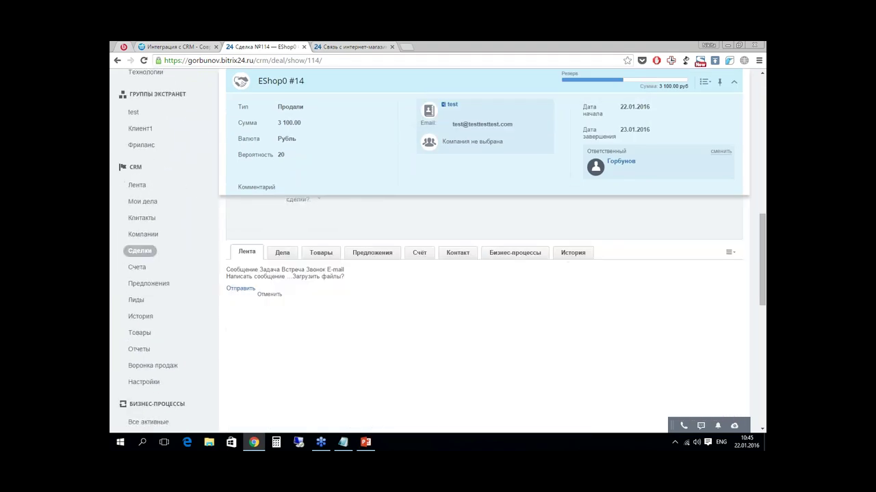
pyautogui.click(321, 253)
# - Review Товар 2 and Доставка totalling 3 100 руб, then return to the CRM integration page
pyautogui.scroll(-1, 332, 254)
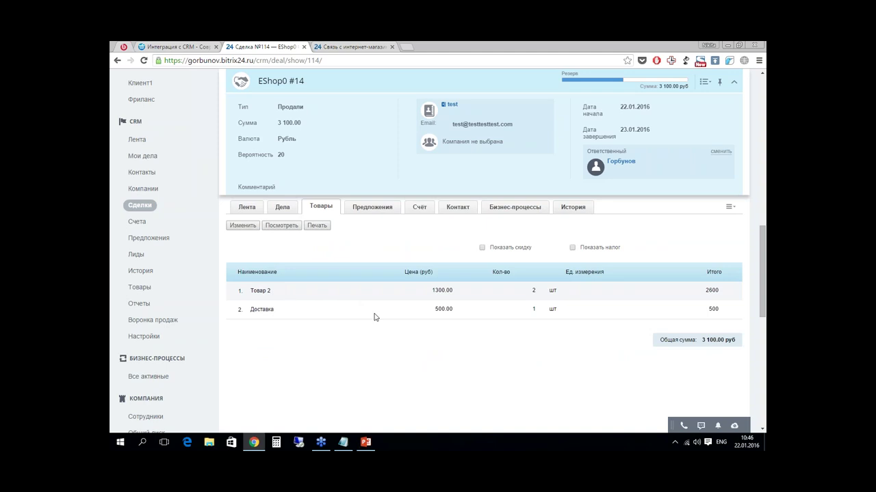
pyautogui.scroll(1, 288, 297)
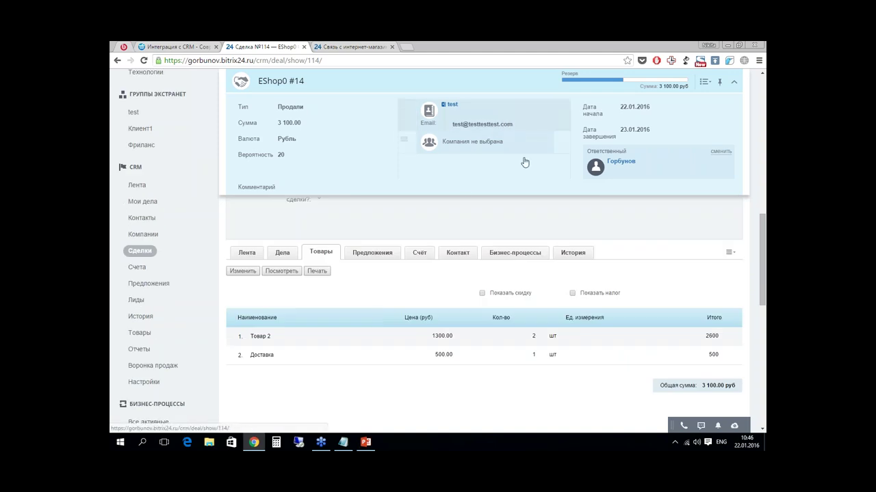
pyautogui.scroll(-2, 457, 213)
pyautogui.scroll(1, 452, 216)
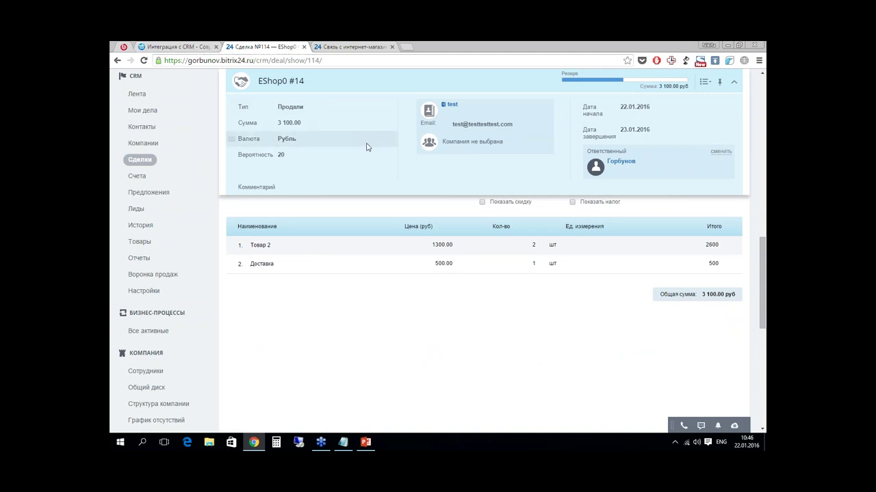
pyautogui.scroll(5, 370, 148)
pyautogui.scroll(-5, 374, 151)
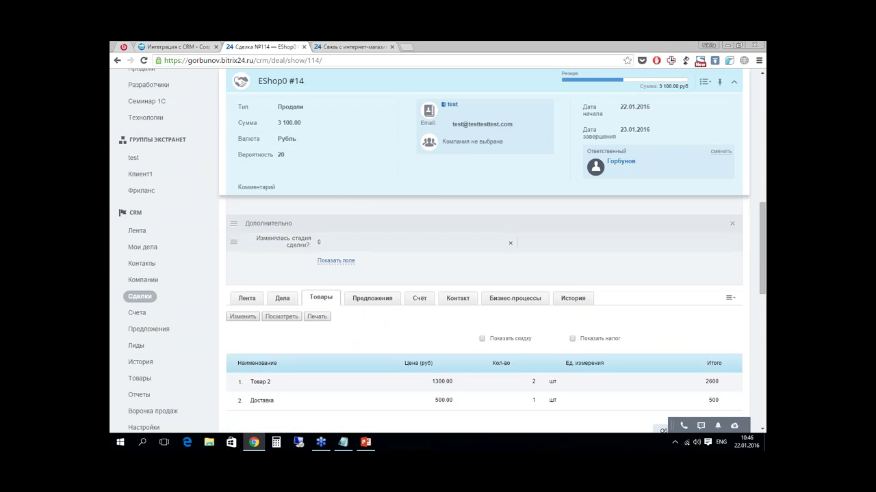
pyautogui.scroll(10, 508, 230)
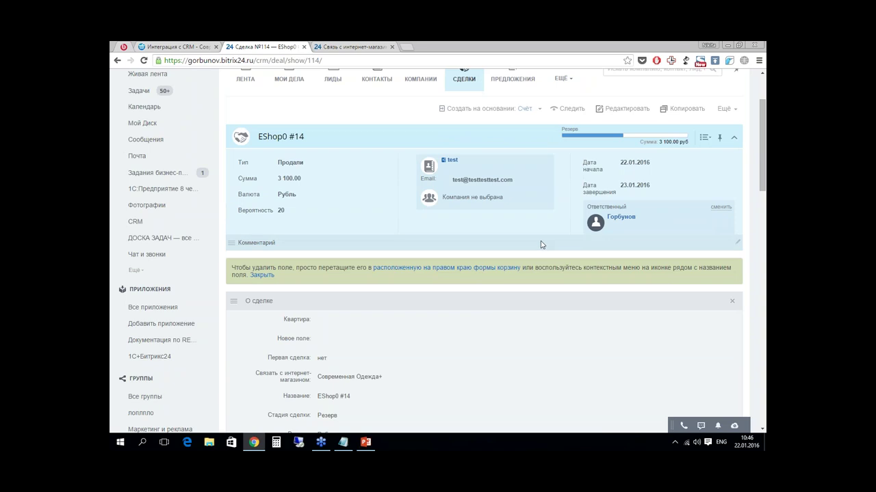
pyautogui.click(174, 46)
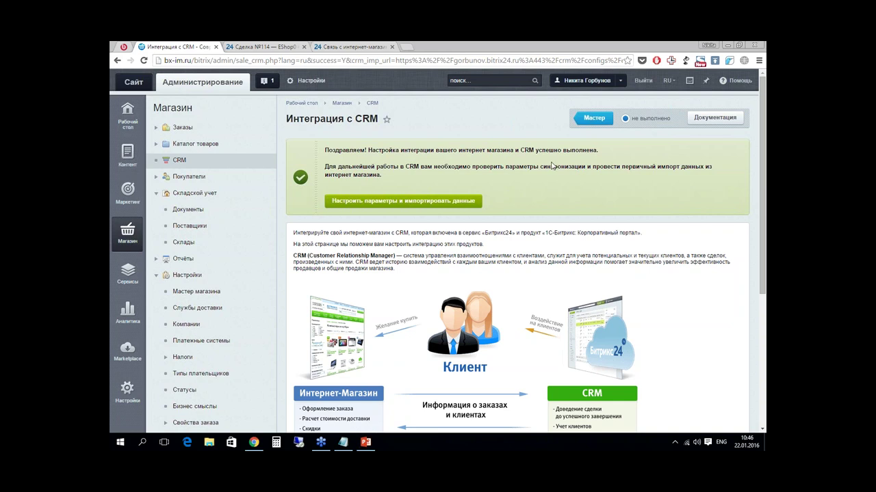
# - Switch back to the webinar page with the 22 January programme
pyautogui.hotkey('ctrl', 'shift', 'Tab')
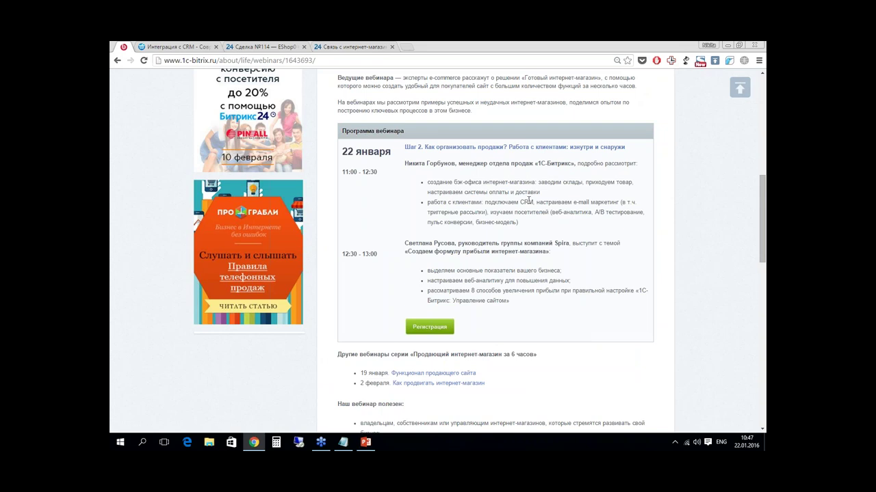
# - Point out the web-analytics topic in the programme, then make the next speaker presenter
pyautogui.moveTo(452, 281); pyautogui.dragTo(492, 280)
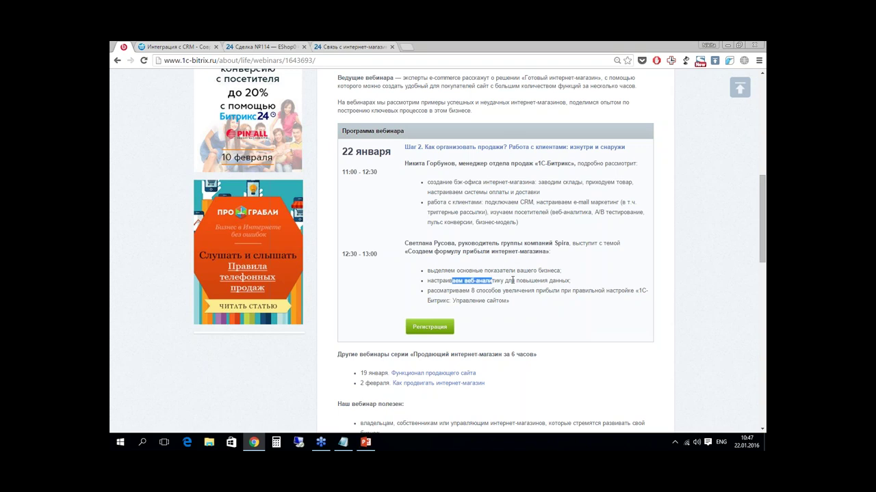
pyautogui.click(493, 280)
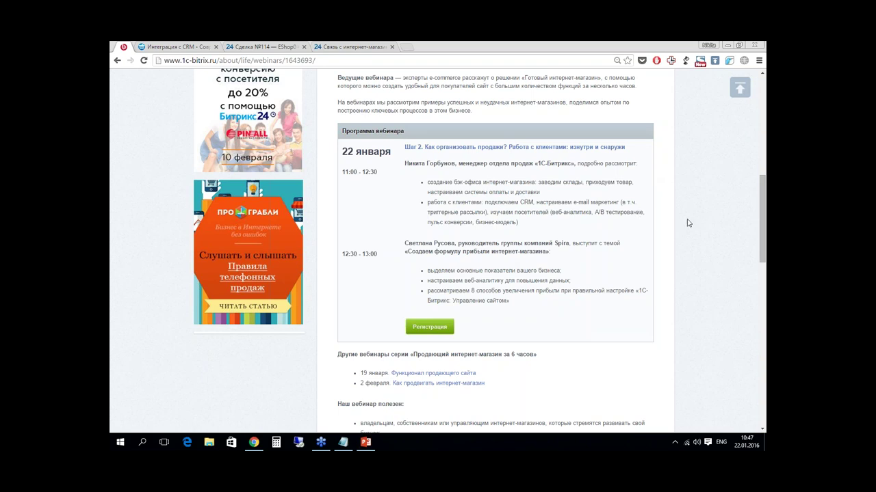
pyautogui.click(687, 264)
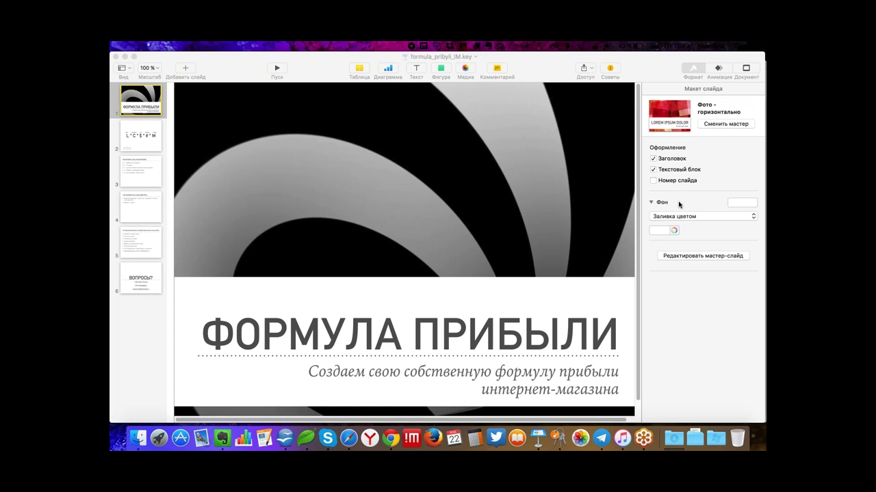
# - Play the Формула прибыли slideshow and advance to the L*C*$*#*M formula slide
pyautogui.click(553, 243)
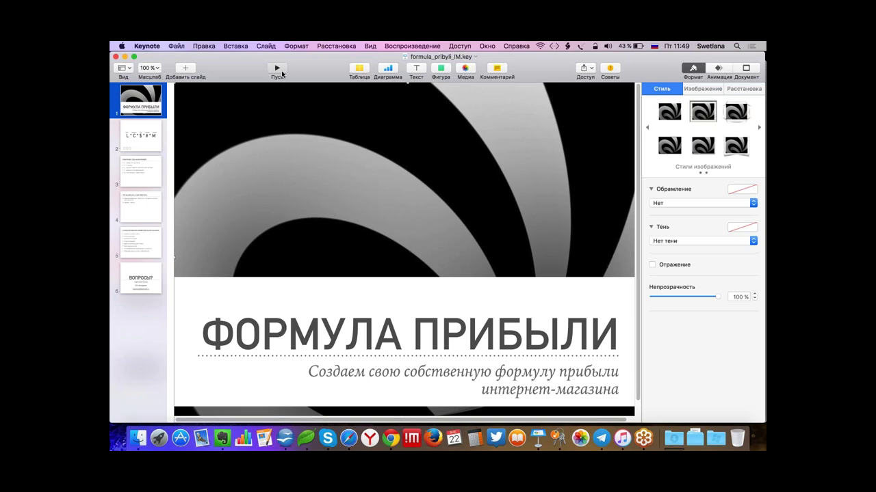
pyautogui.click(277, 69)
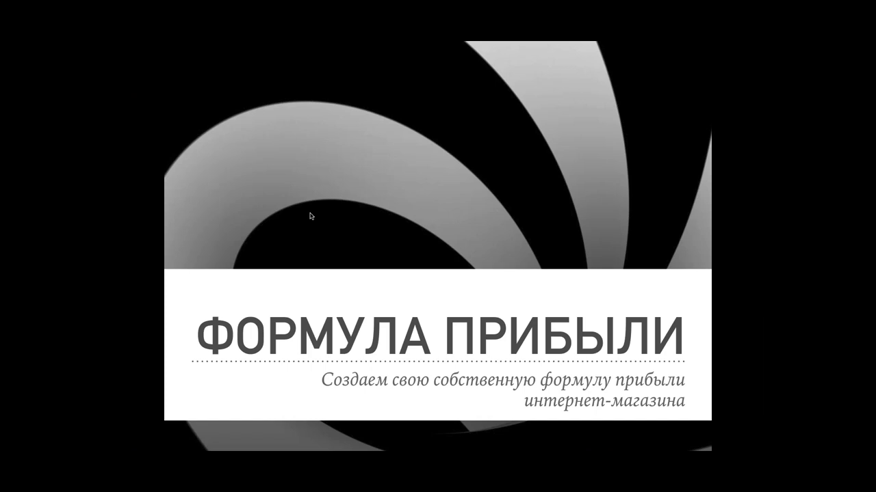
pyautogui.click(310, 216)
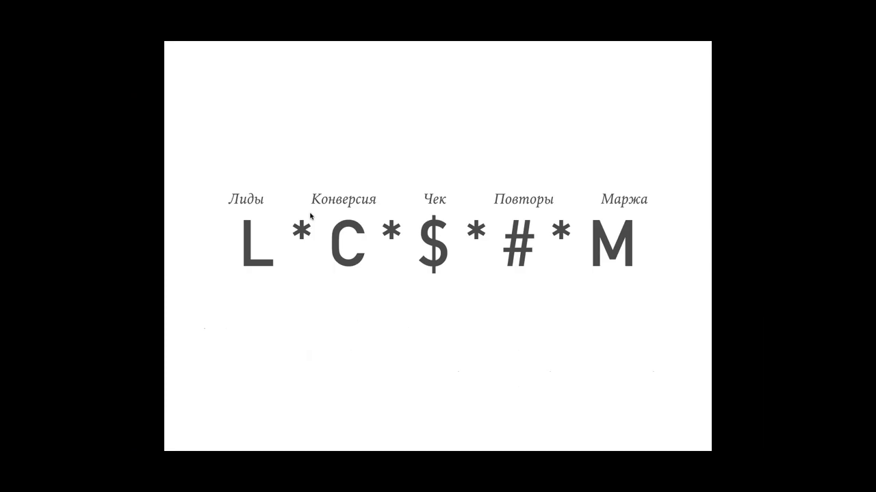
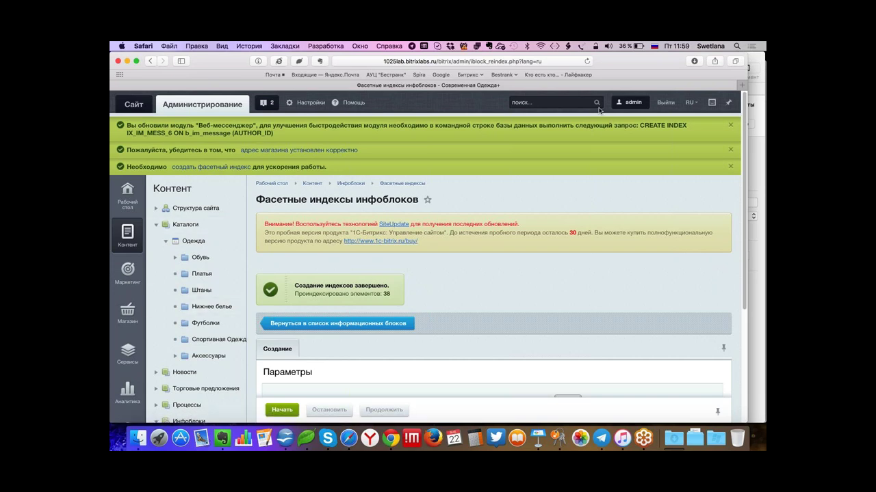
# - Dismiss the three green Bitrix notices and switch the admin menu to Аналитика
pyautogui.click(730, 125)
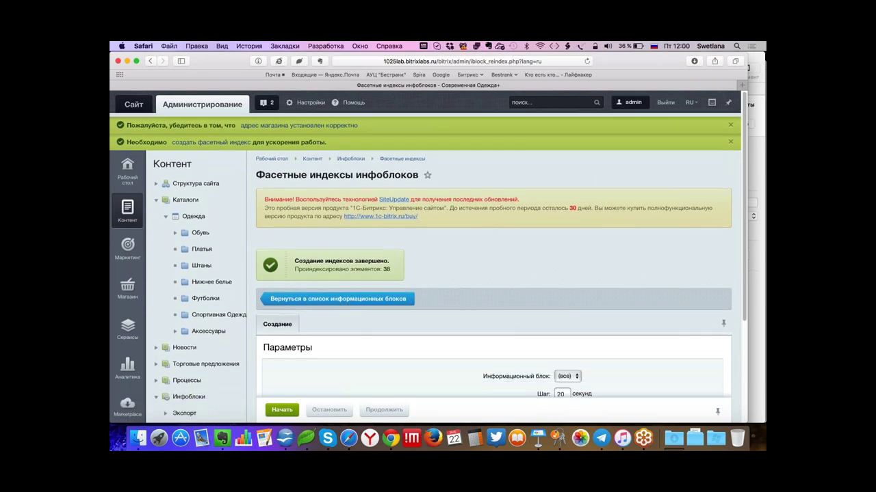
pyautogui.click(730, 126)
pyautogui.click(730, 126)
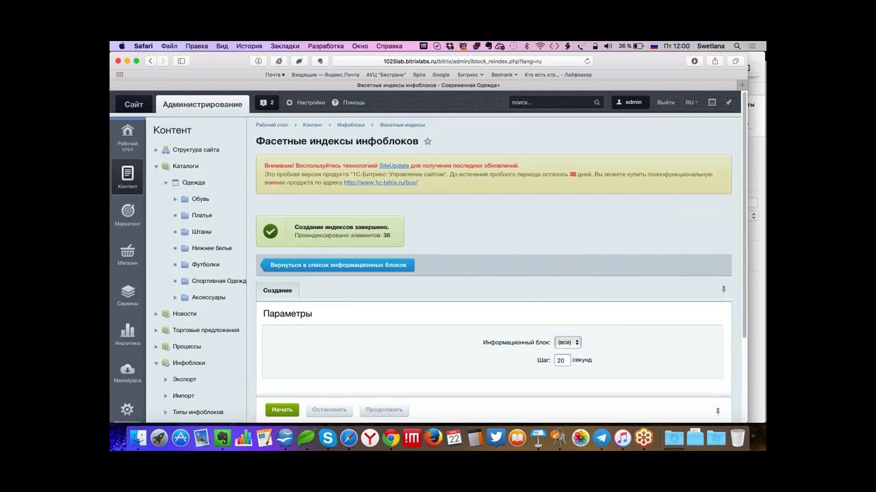
pyautogui.click(127, 336)
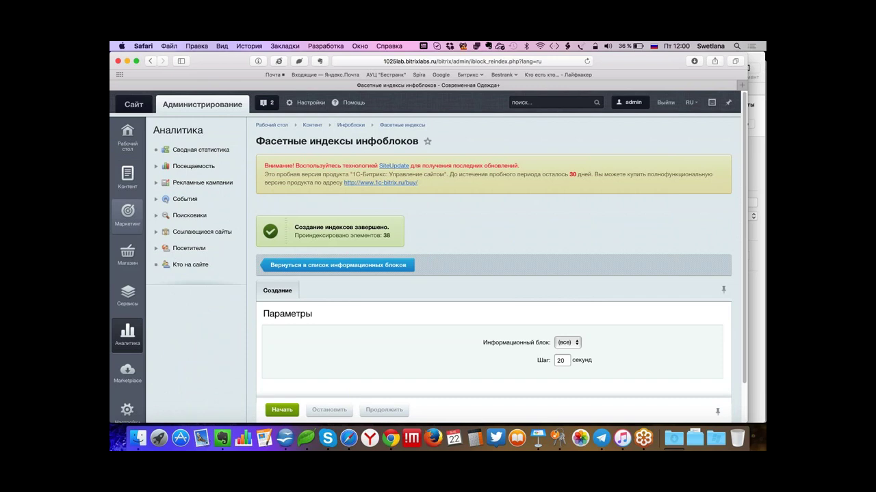
# - Open Сводная статистика and reload it to show today's 739 hits, 1 session, 2 events
pyautogui.click(213, 151)
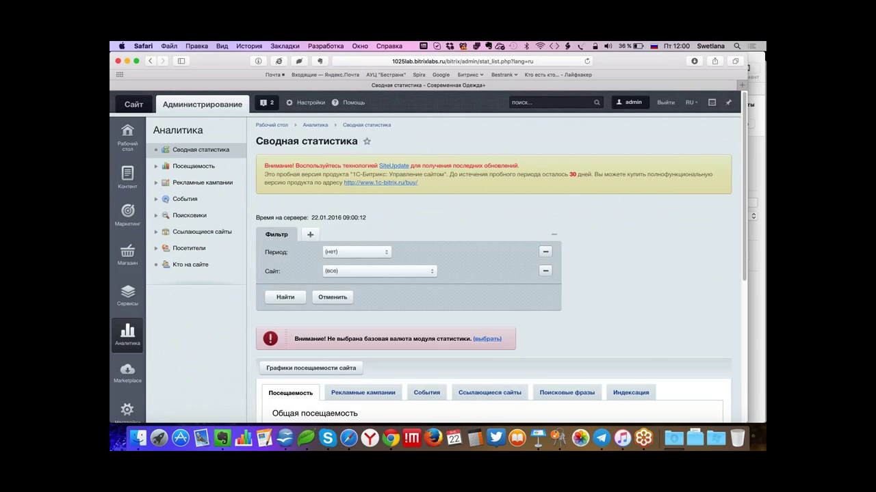
pyautogui.scroll(-5, 428, 247)
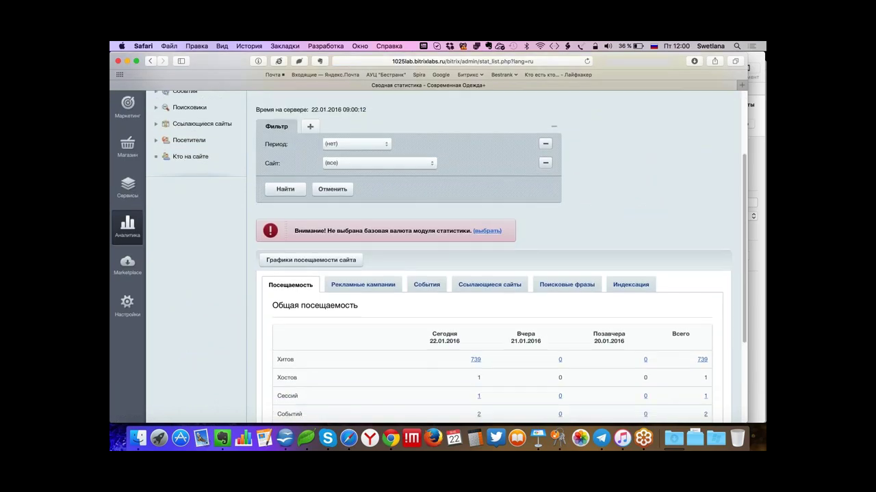
pyautogui.scroll(-2, 492, 221)
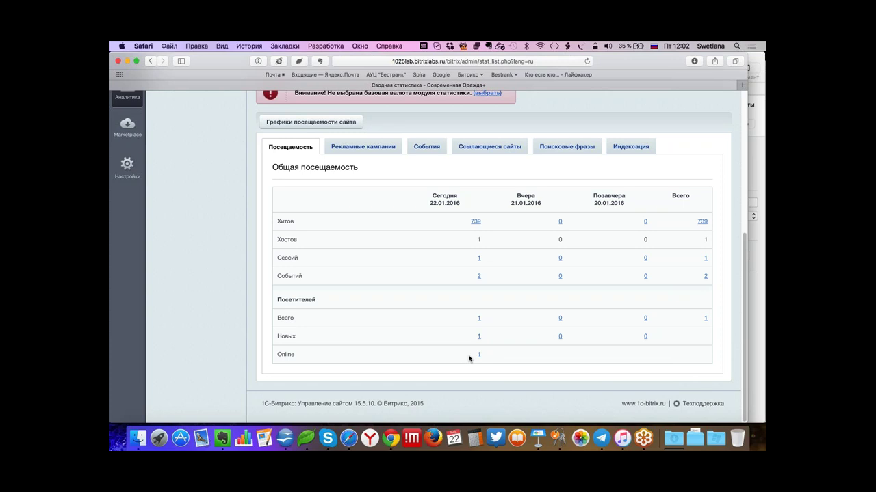
pyautogui.press('super+r')
# - View the Keynote profit-formula slide, then return to the Bitrix statistics in Safari
pyautogui.click(537, 438)
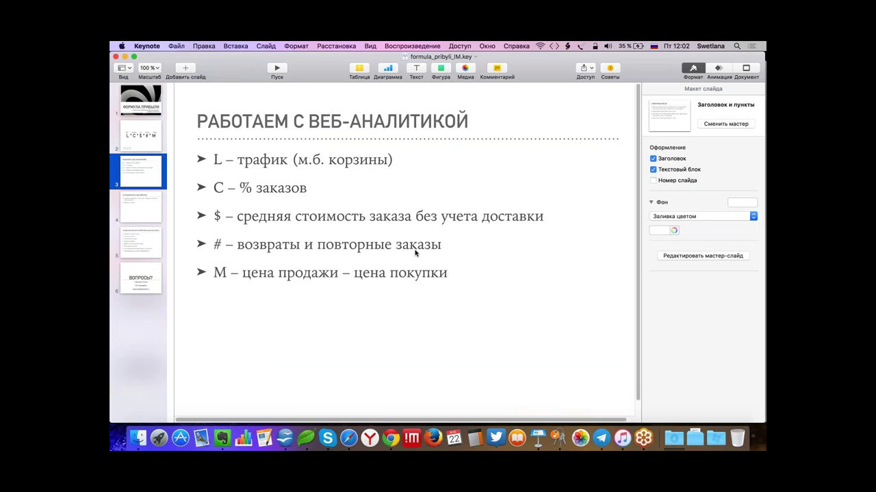
pyautogui.click(349, 443)
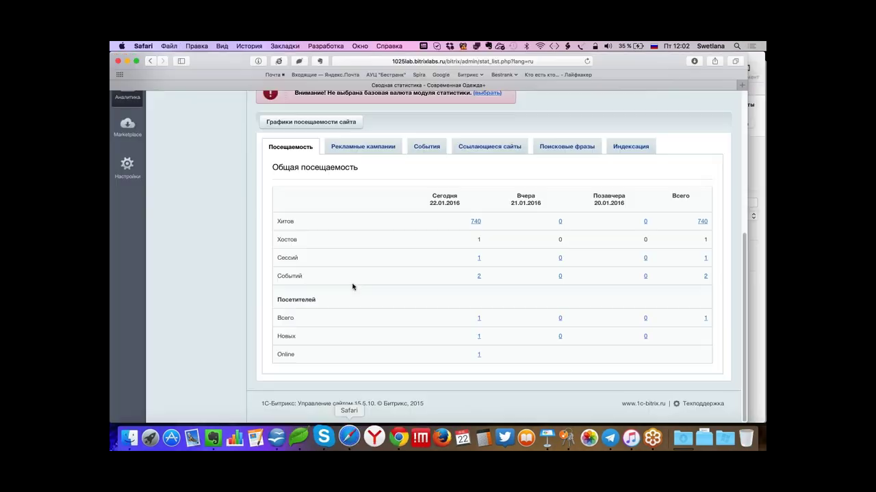
# - Expand the Посещаемость and Посетители menu groups and open Список посетителей
pyautogui.scroll(5, 352, 287)
pyautogui.scroll(3, 353, 286)
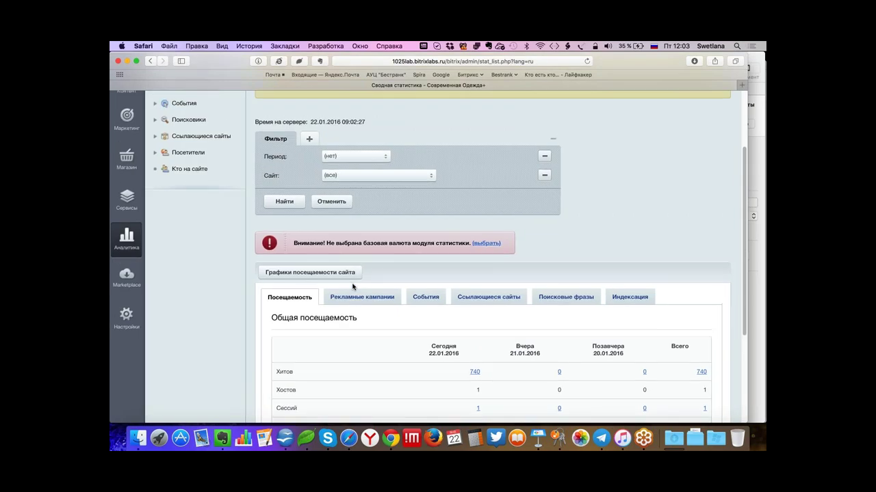
pyautogui.scroll(2, 353, 287)
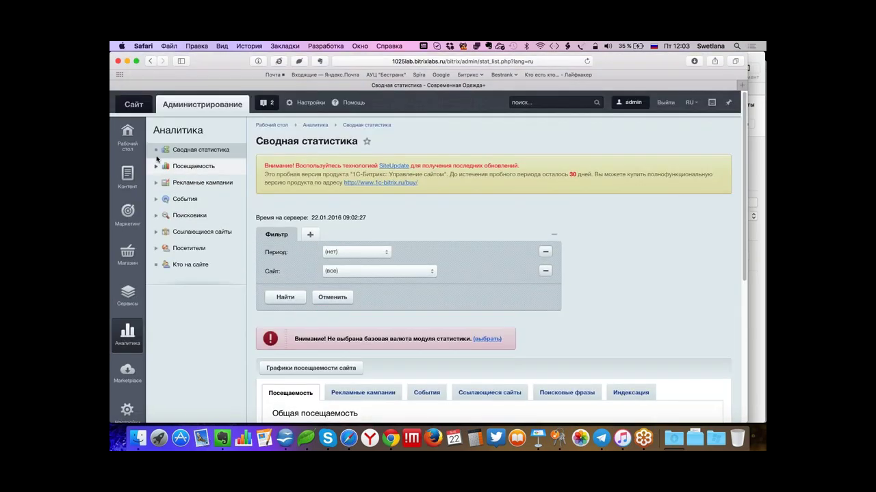
pyautogui.click(156, 166)
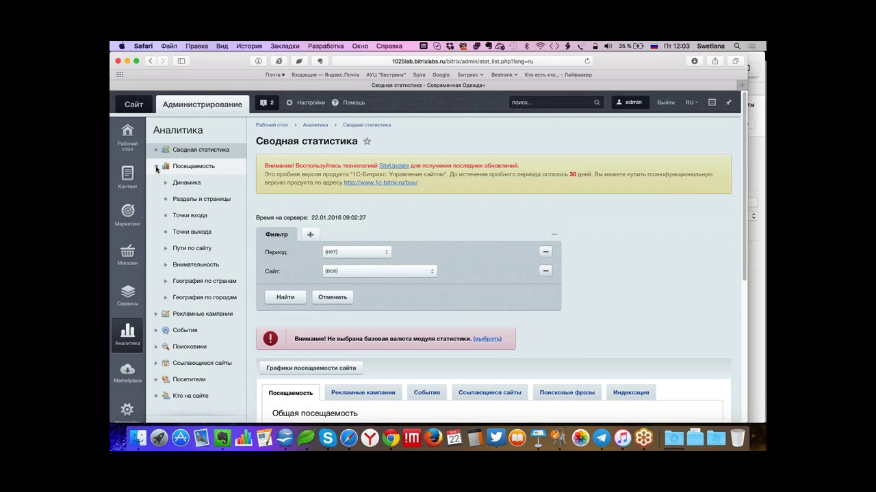
pyautogui.scroll(-1, 157, 169)
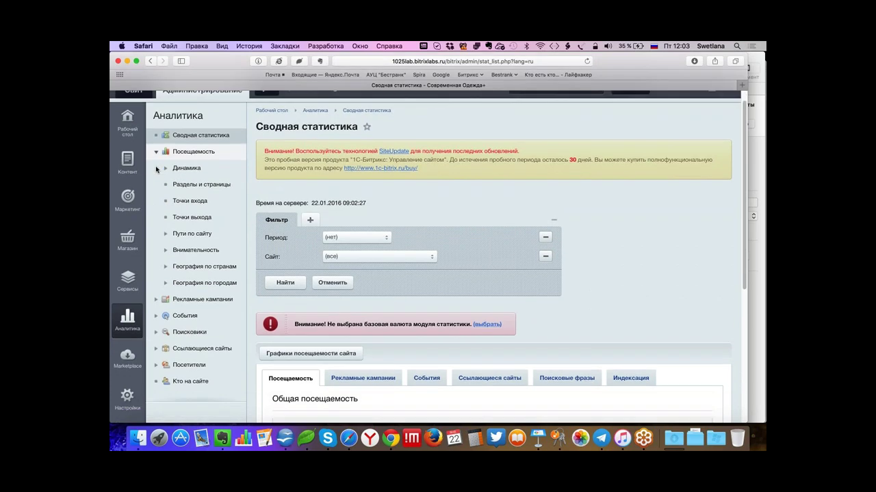
pyautogui.scroll(-3, 156, 170)
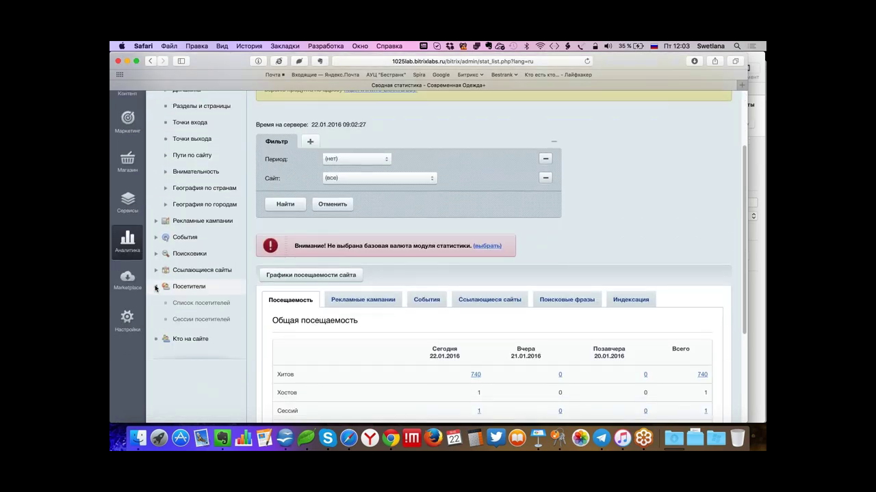
pyautogui.click(156, 287)
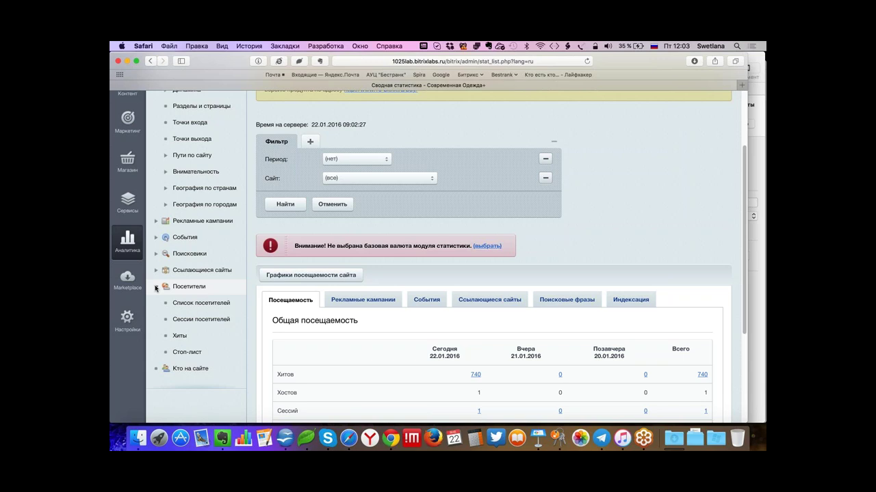
pyautogui.scroll(-1, 156, 288)
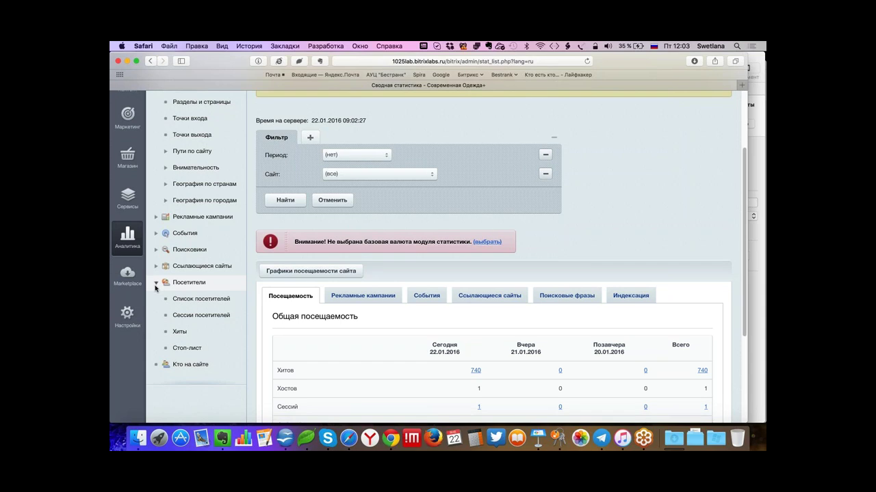
pyautogui.scroll(-1, 156, 288)
pyautogui.click(199, 290)
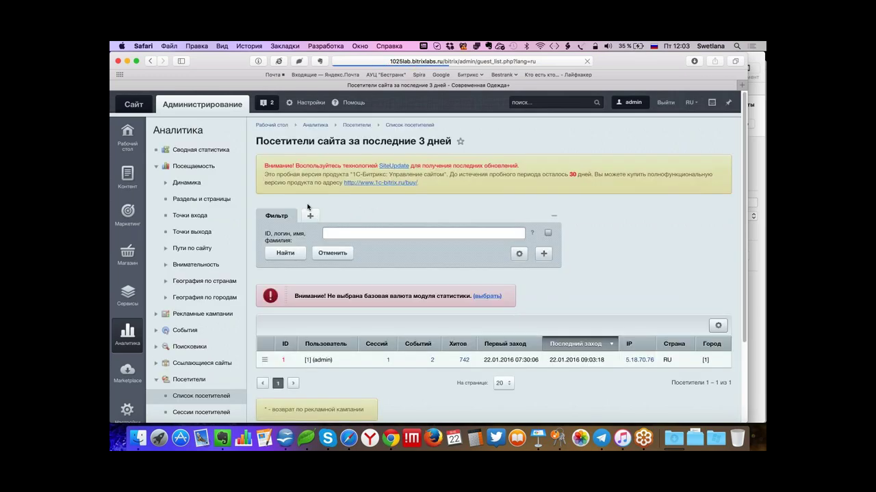
# - Open the visitor's 2 events: eStore order_confirm and sale2basket catalog
pyautogui.scroll(-1, 307, 206)
pyautogui.scroll(-4, 307, 207)
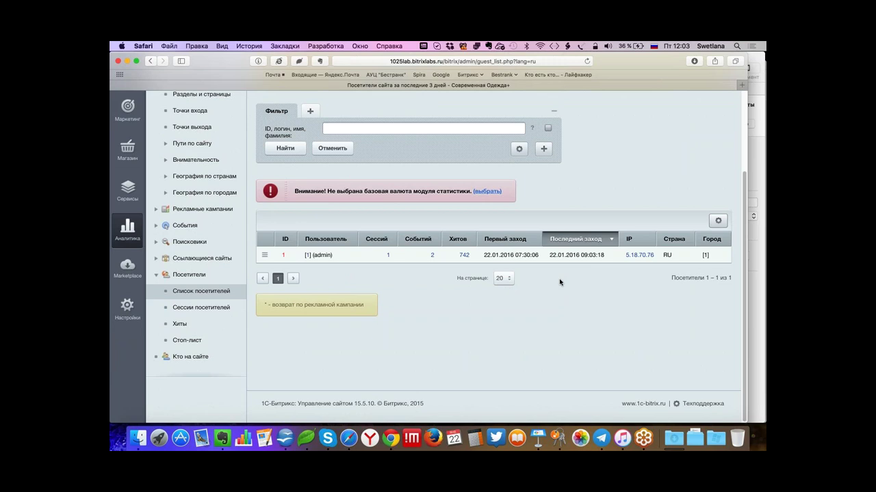
pyautogui.click(432, 256)
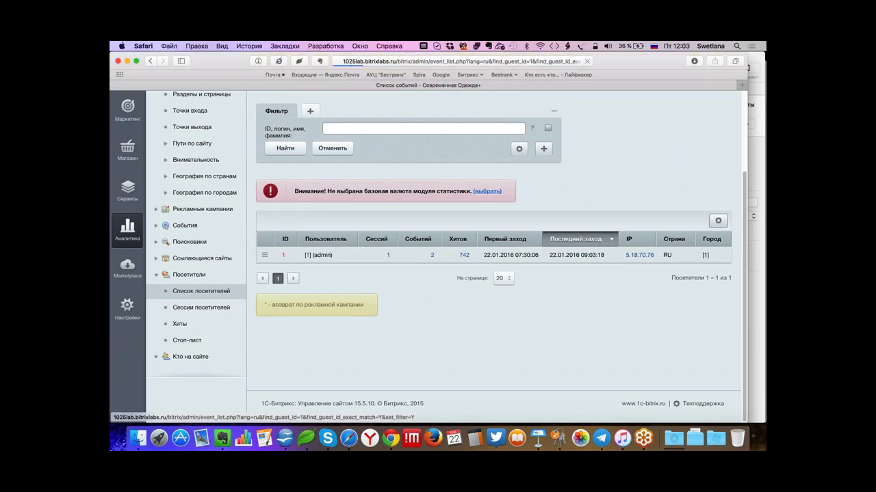
pyautogui.scroll(-5, 600, 118)
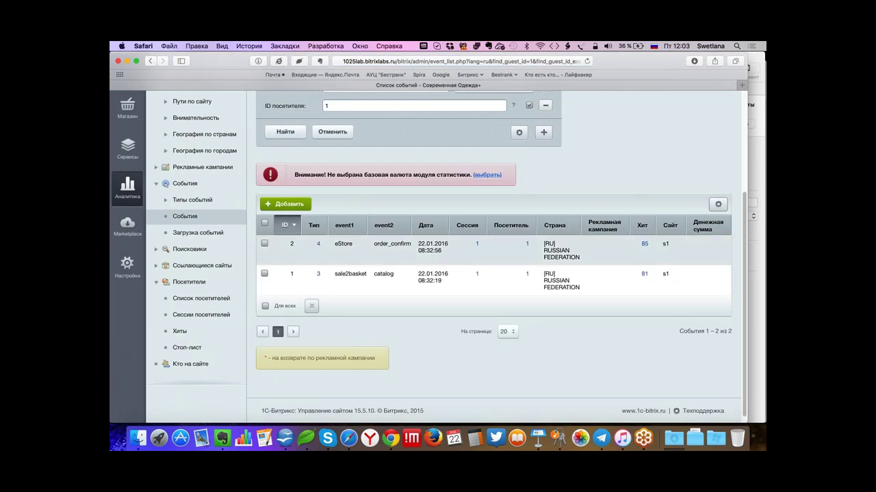
pyautogui.scroll(2, 356, 290)
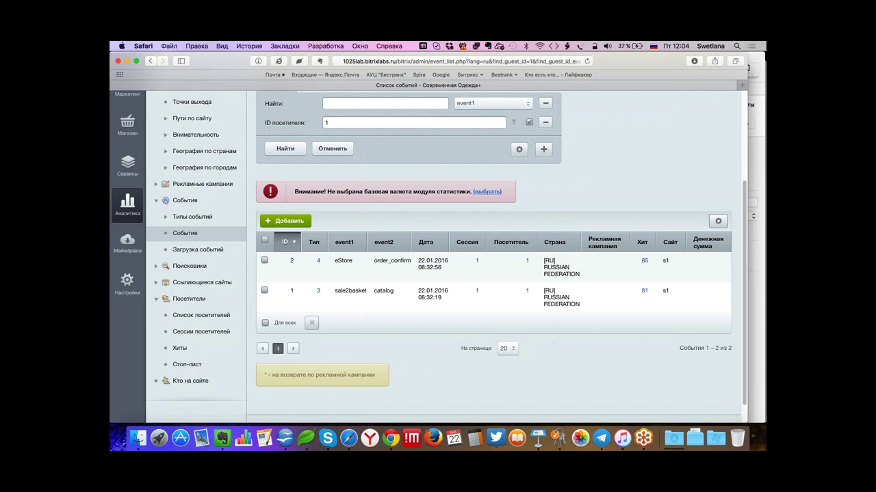
pyautogui.scroll(2, 429, 255)
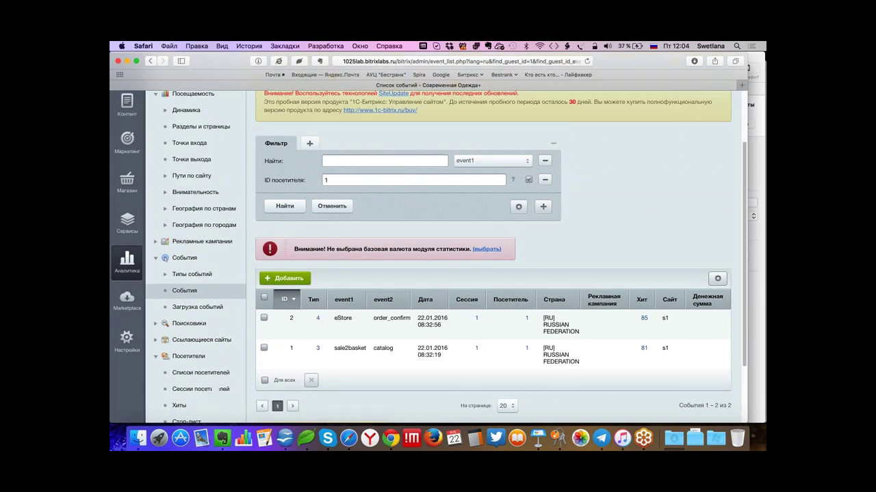
pyautogui.scroll(-1, 429, 257)
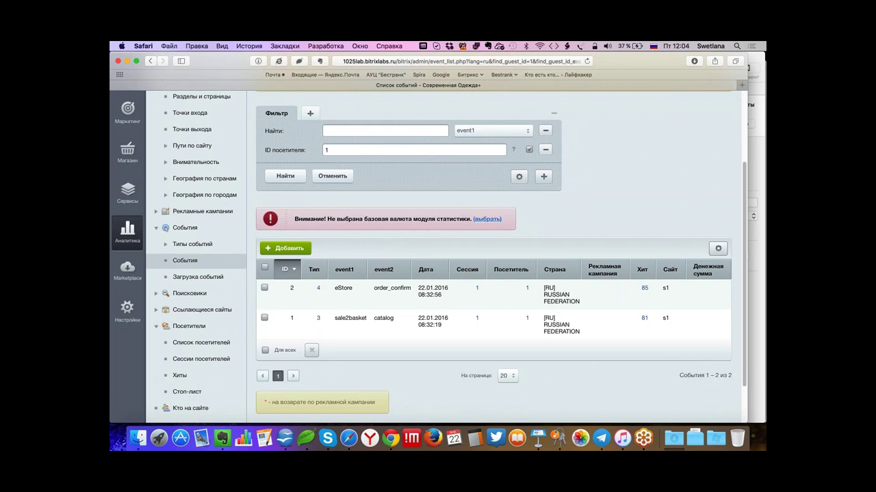
pyautogui.click(186, 264)
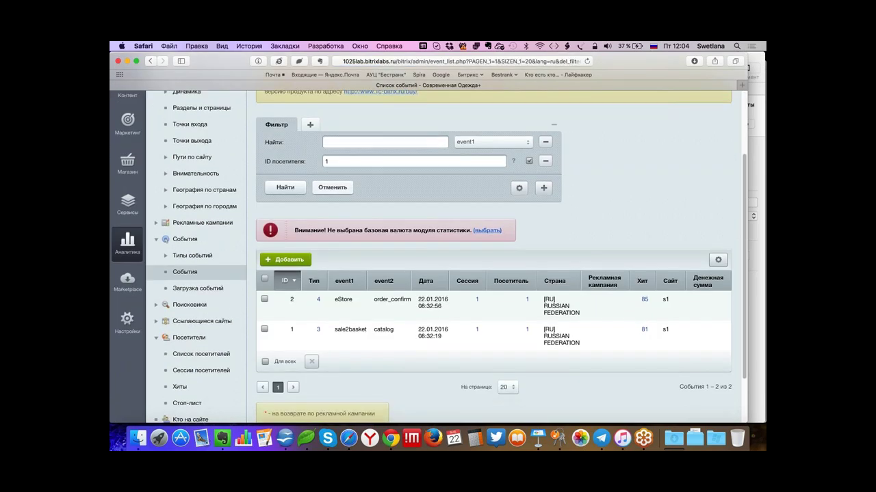
pyautogui.click(335, 188)
pyautogui.scroll(-2, 429, 257)
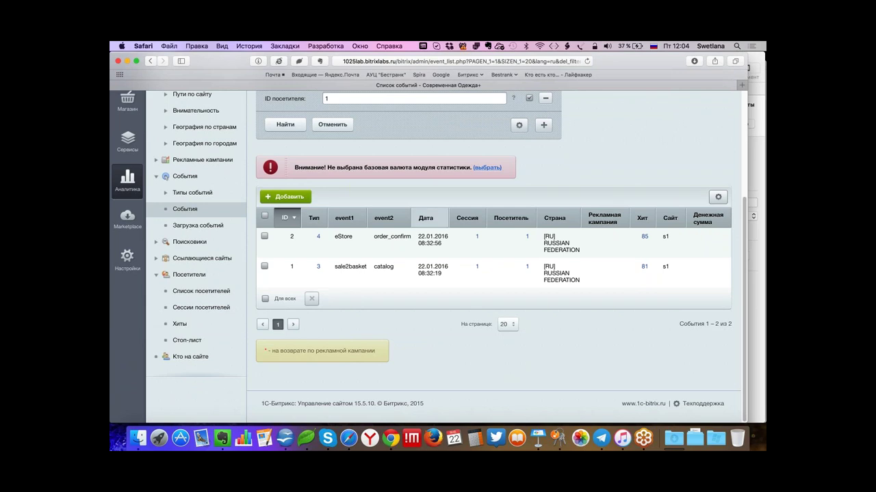
# - Show the 'Работаем с веб-аналитикой' slide in Keynote, then return to Bitrix
pyautogui.click(537, 435)
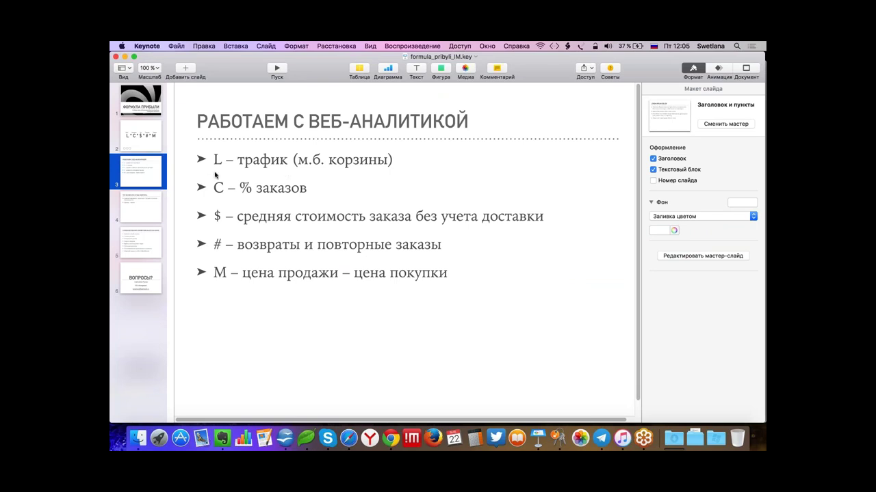
pyautogui.click(349, 444)
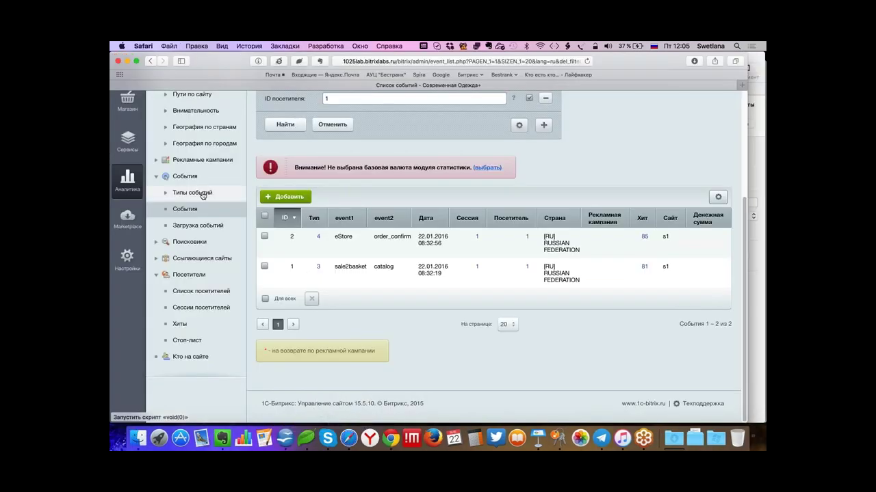
# - Glance at the event types list, return to События, and open Загрузка событий
pyautogui.click(202, 195)
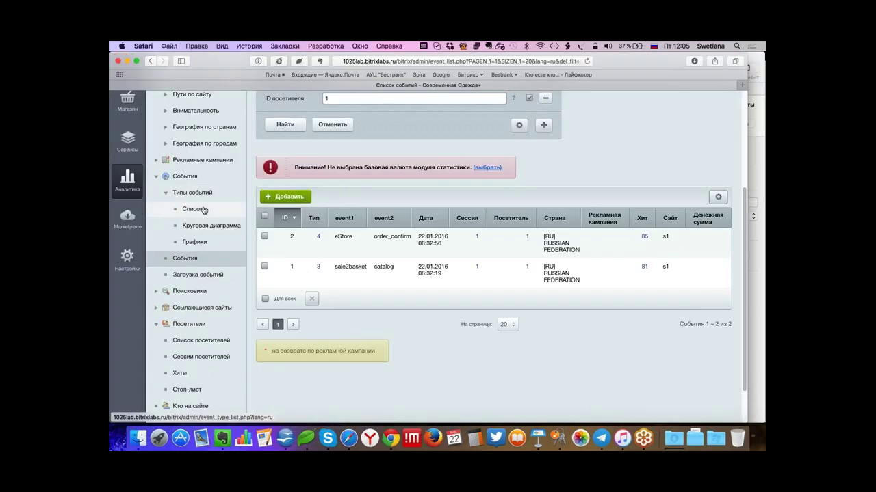
pyautogui.click(195, 210)
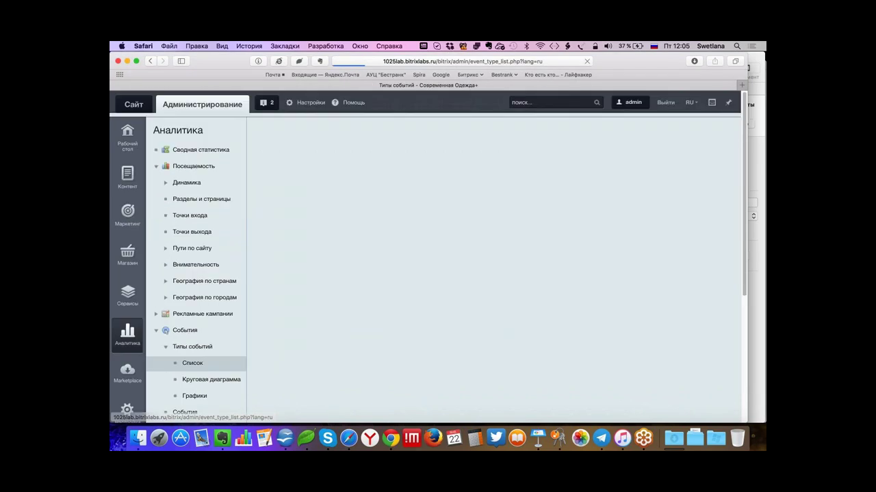
pyautogui.scroll(-5, 428, 255)
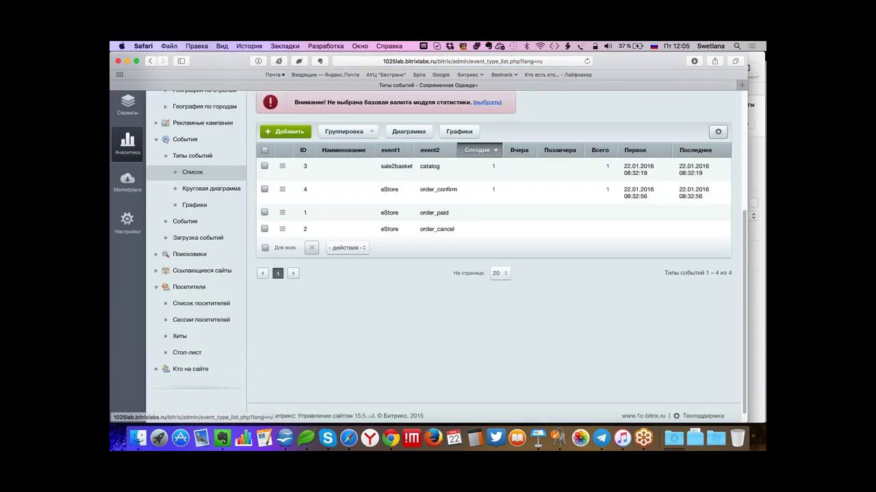
pyautogui.click(192, 224)
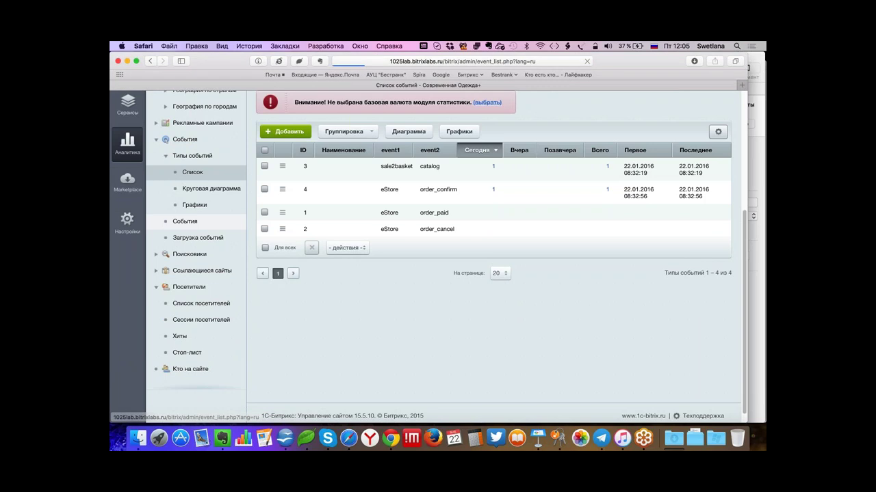
pyautogui.scroll(-2, 185, 414)
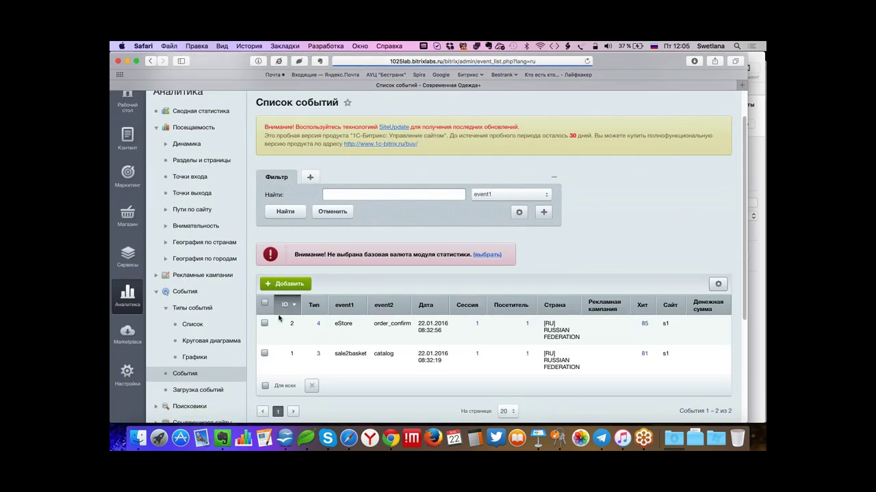
pyautogui.click(185, 414)
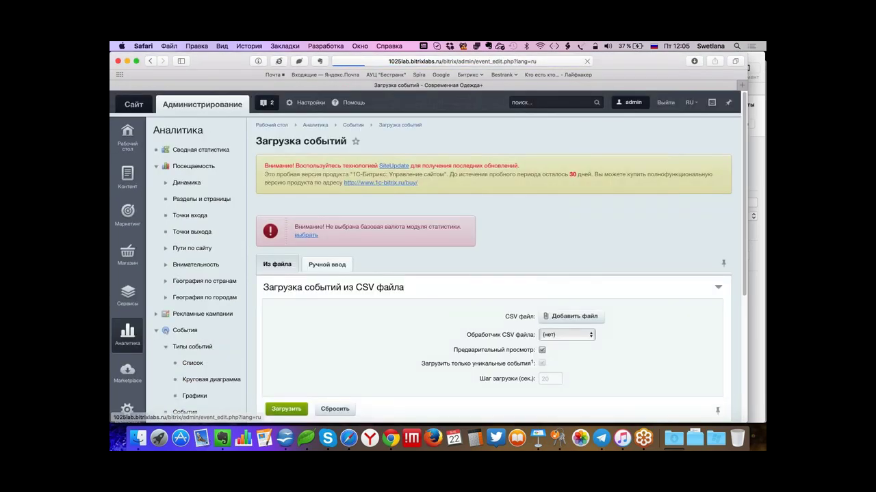
# - Look over the Ручной ввод event entry form, then open the event types list
pyautogui.scroll(-4, 377, 219)
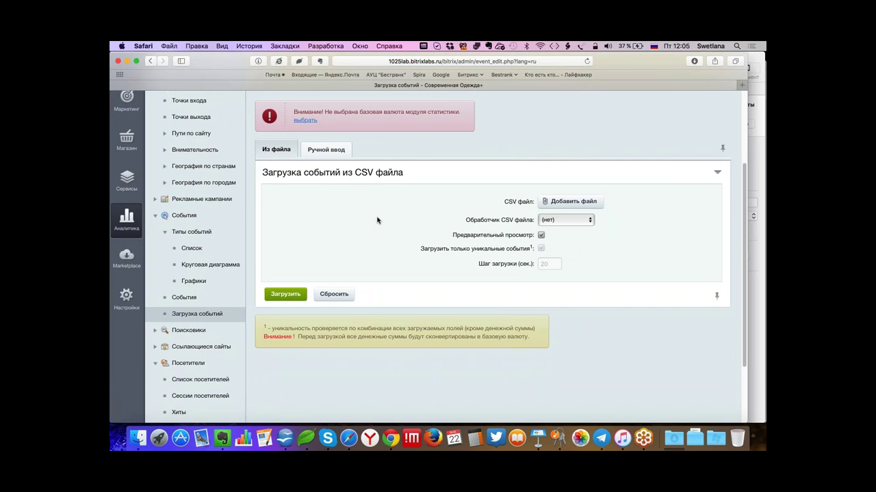
pyautogui.click(326, 146)
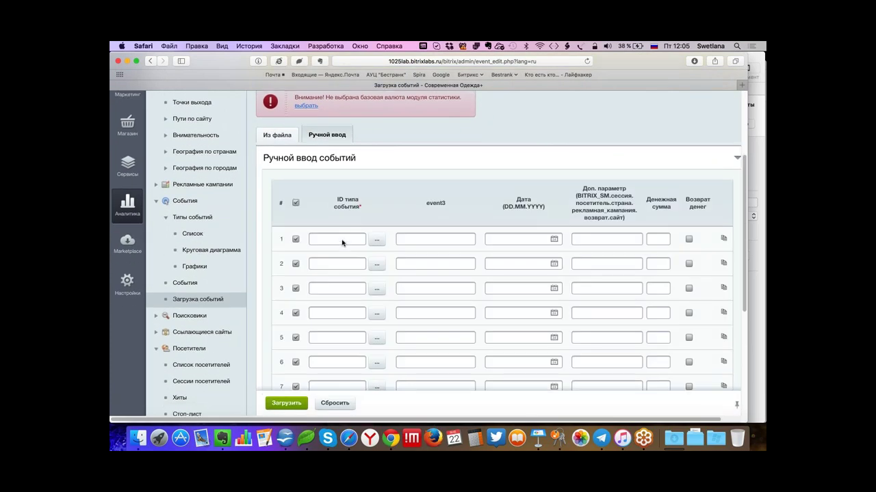
pyautogui.scroll(-1, 342, 241)
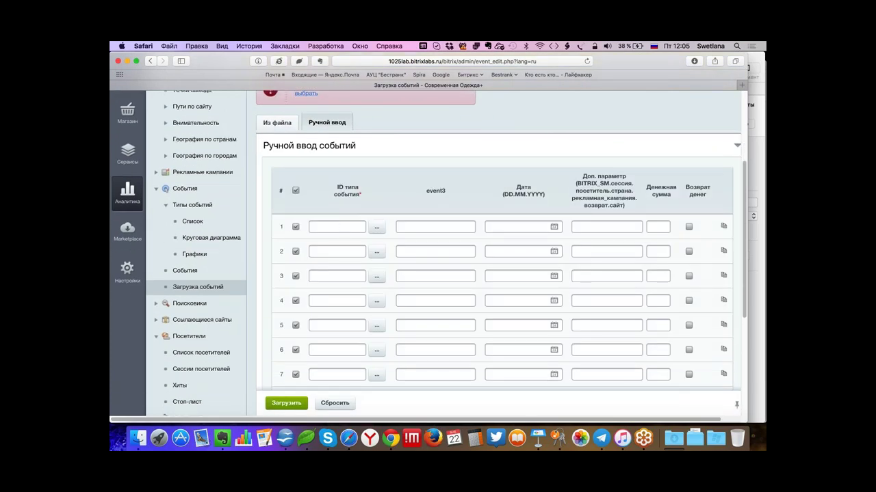
pyautogui.scroll(5, 470, 182)
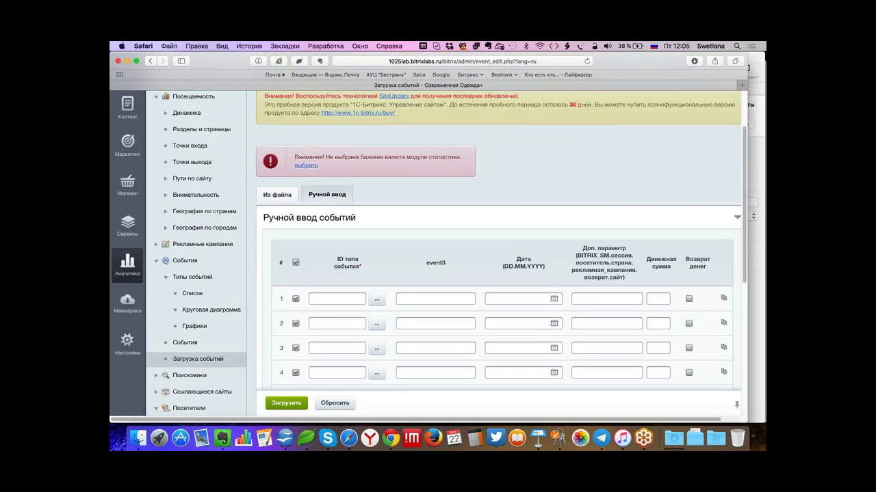
pyautogui.click(193, 293)
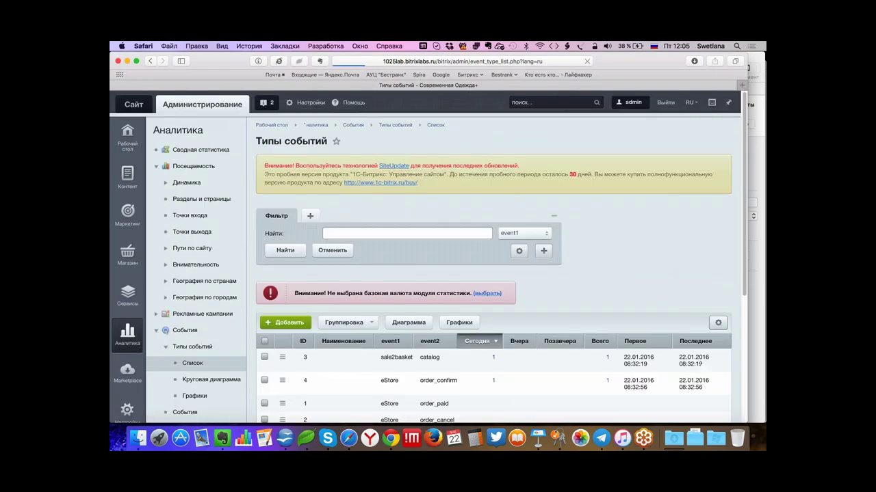
# - Add a new event type with event1 'lead' and event2 'enter'
pyautogui.scroll(-3, 437, 273)
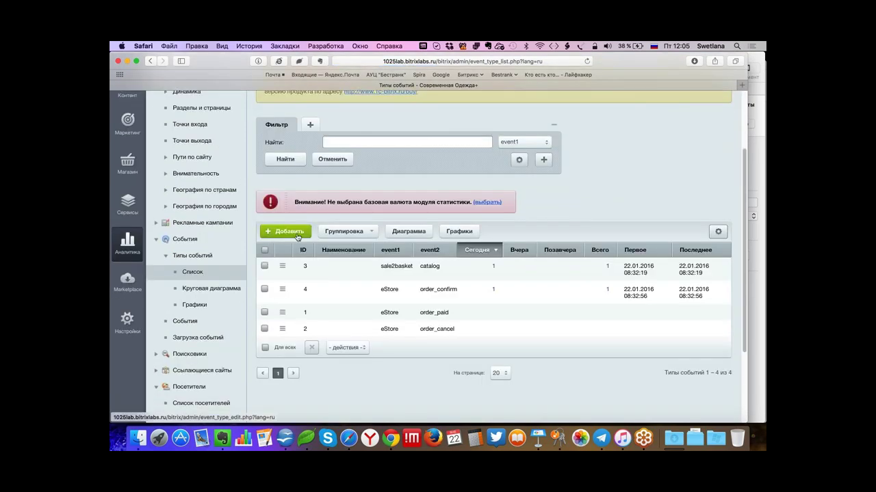
pyautogui.click(283, 228)
pyautogui.scroll(-5, 497, 273)
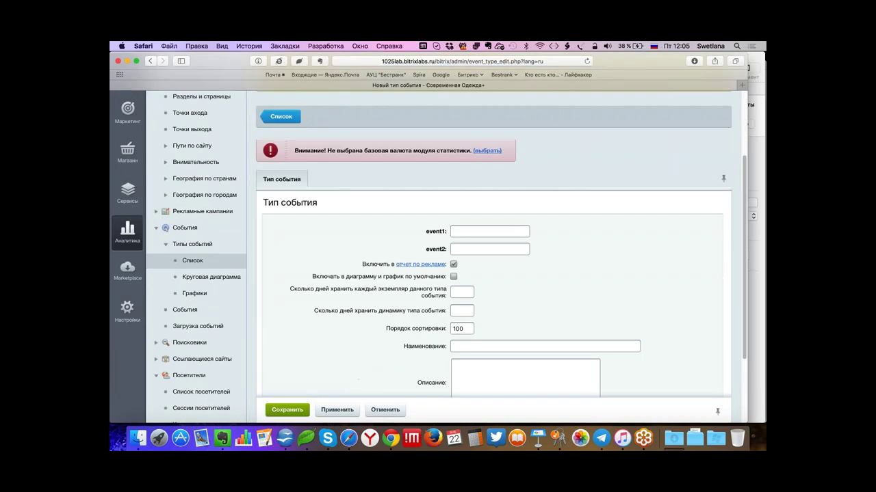
pyautogui.scroll(-1, 437, 274)
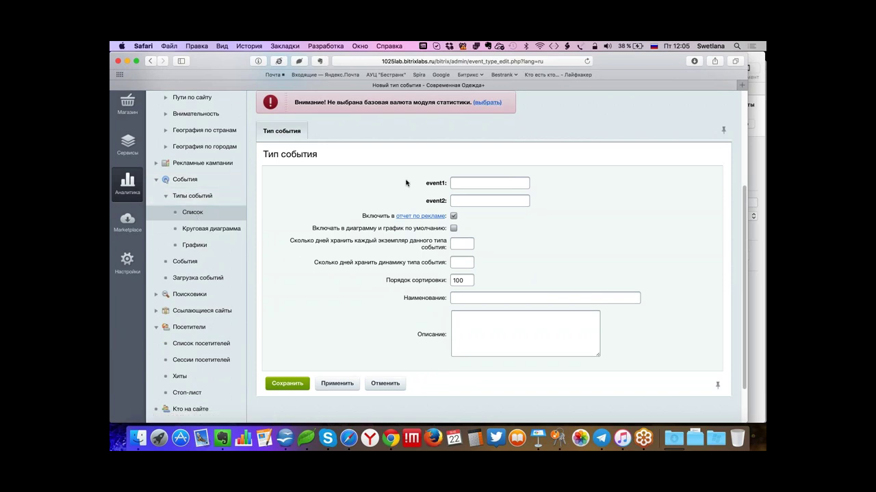
pyautogui.click(488, 185)
pyautogui.write('lead')
pyautogui.click(489, 203)
pyautogui.write('enter')
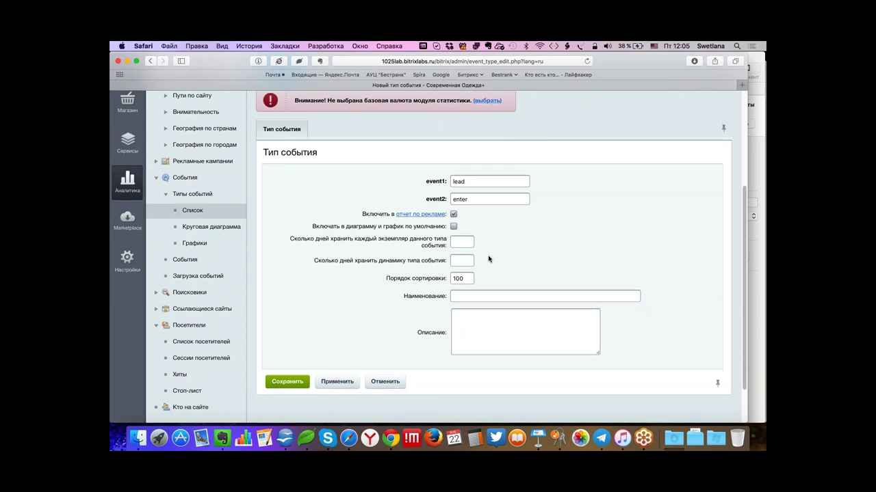
# - Name the new event type 'Вход лида' and save it
pyautogui.scroll(-2, 489, 258)
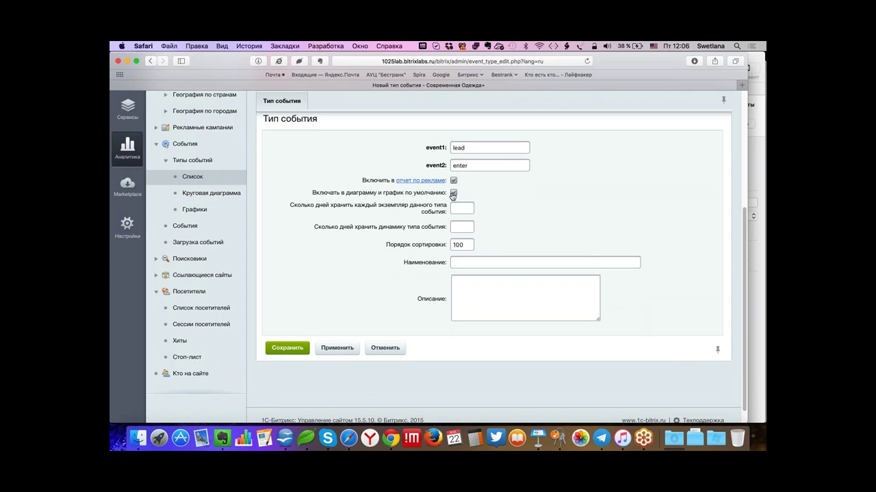
pyautogui.press('Tab')
pyautogui.press('Tab')
pyautogui.press('Tab')
pyautogui.press('Tab')
pyautogui.press('super+space')
pyautogui.write('П')
pyautogui.press('BackSpace')
pyautogui.write('Вход лида')
pyautogui.click(287, 348)
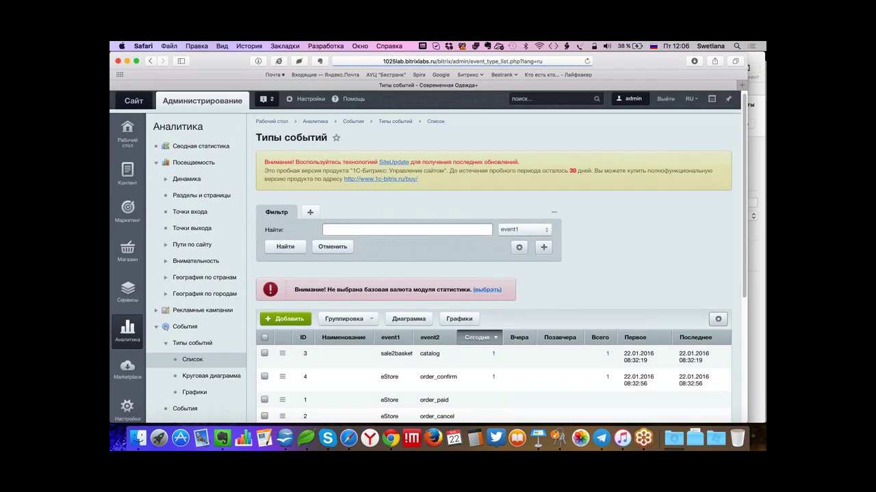
# - Scroll the event types list to check new row 5 'Вход лида' (lead / enter)
pyautogui.scroll(-5, 401, 270)
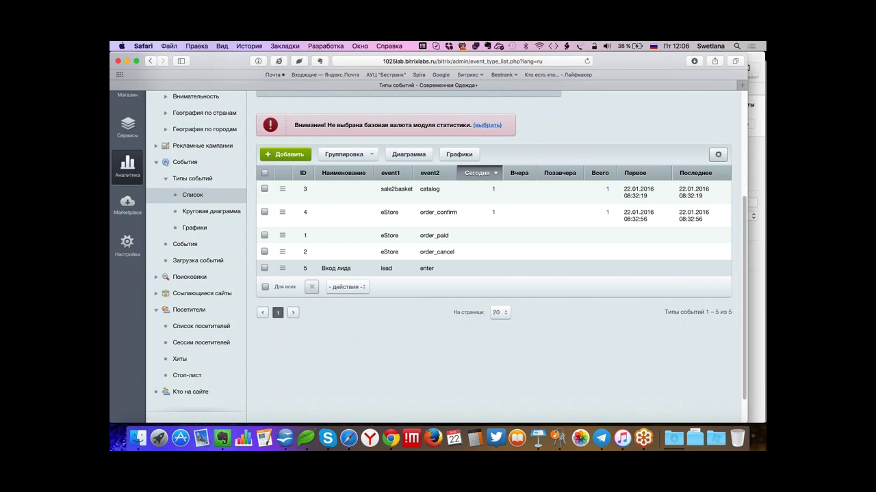
# - View the event types pie chart, split 50.00% each between sale2basket/catalog and eStore/order_confirm, then return to Список
pyautogui.click(234, 213)
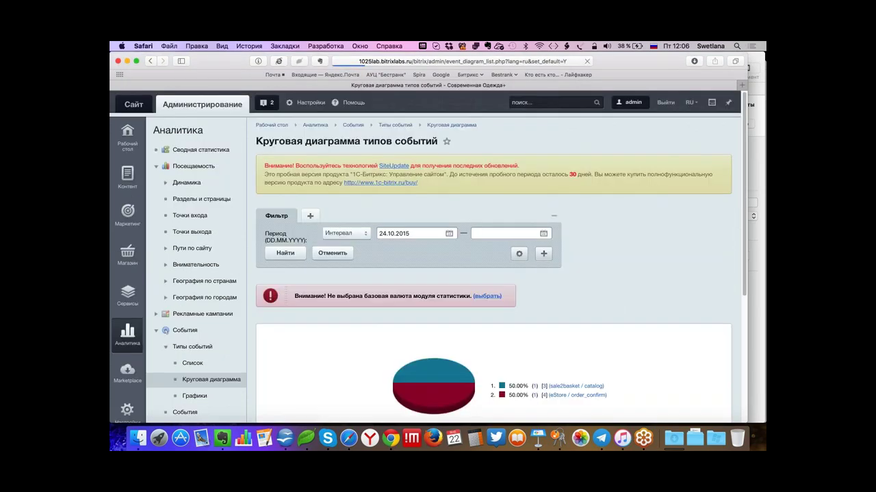
pyautogui.scroll(-4, 353, 321)
pyautogui.scroll(-1, 353, 321)
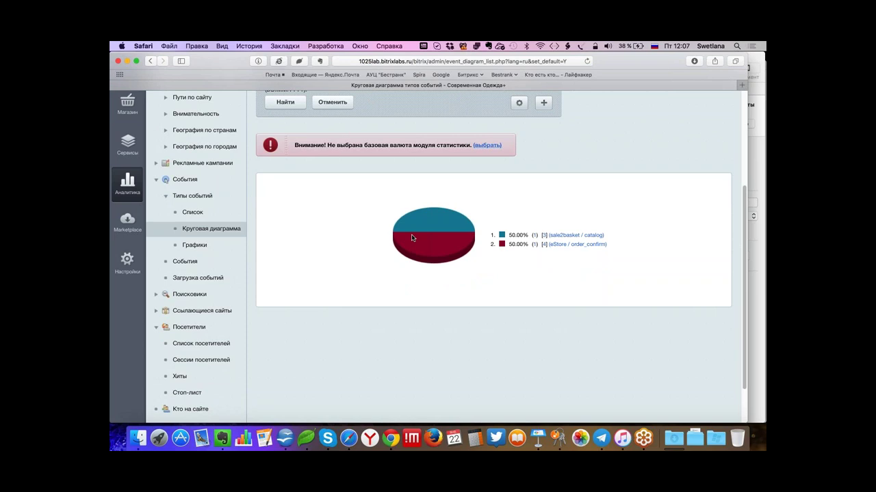
pyautogui.click(194, 213)
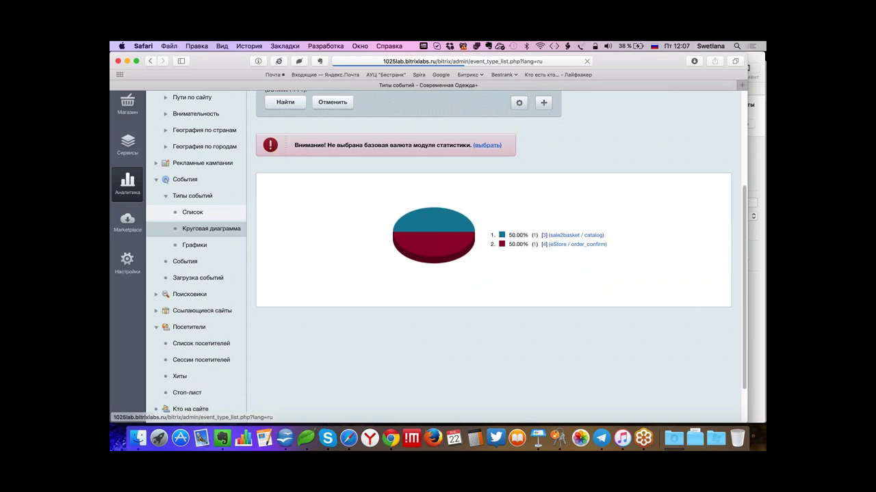
# - Scroll through the five-type event list, including Вход лида, and back to the top
pyautogui.scroll(-5, 373, 293)
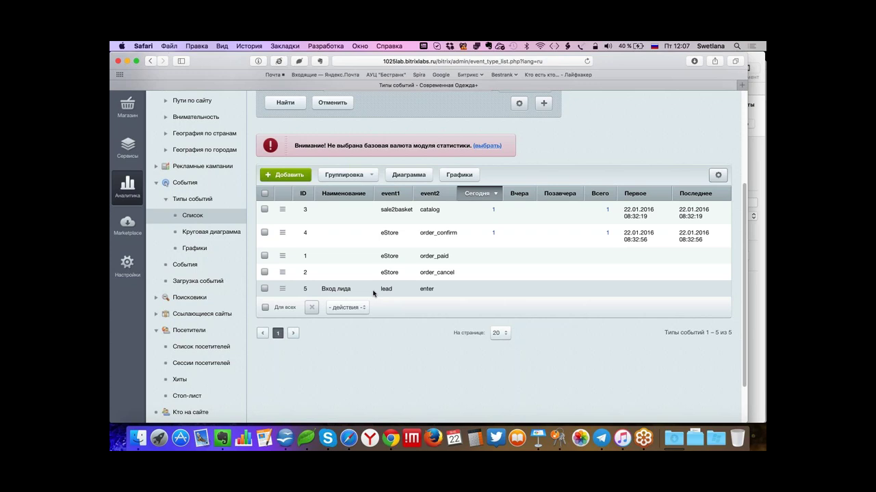
pyautogui.scroll(4, 373, 292)
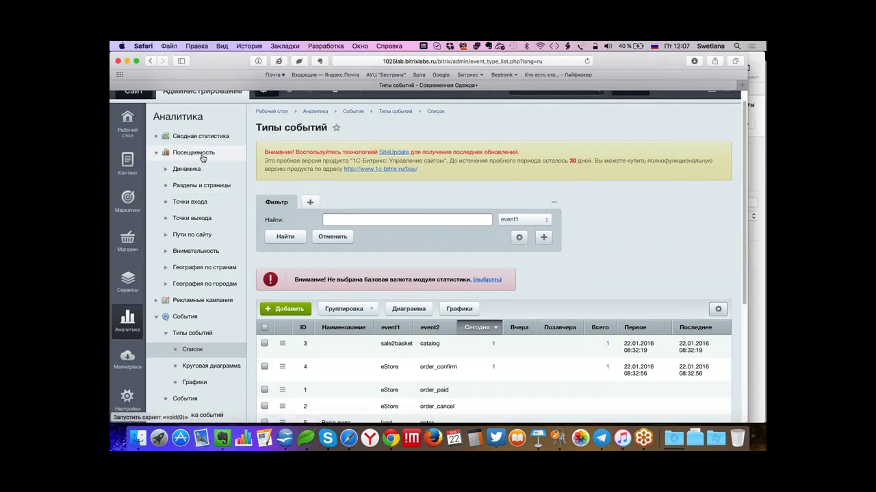
# - Open the Посещаемость → Динамика → По датам traffic report from Сводная статистика
pyautogui.click(203, 156)
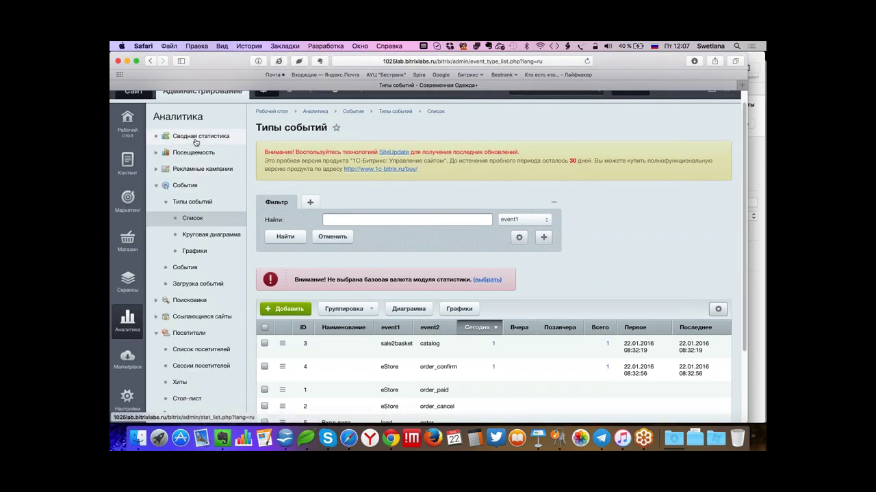
pyautogui.click(196, 141)
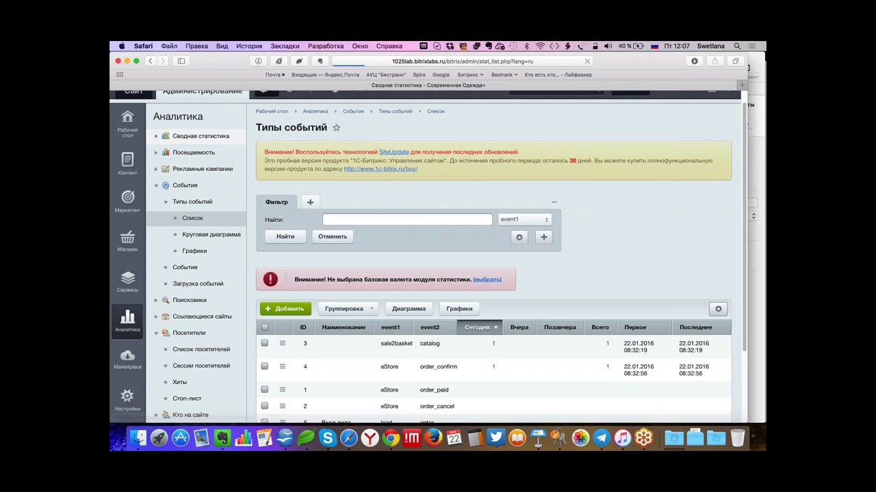
pyautogui.click(173, 168)
pyautogui.click(194, 185)
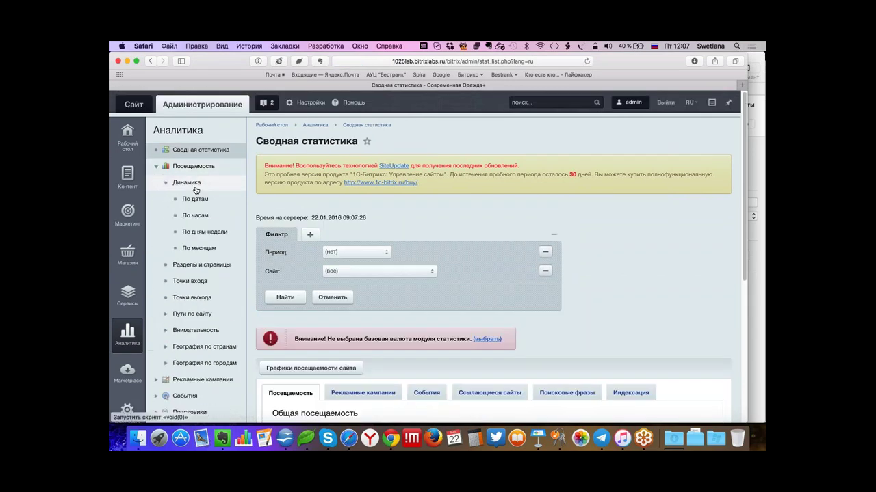
pyautogui.click(195, 199)
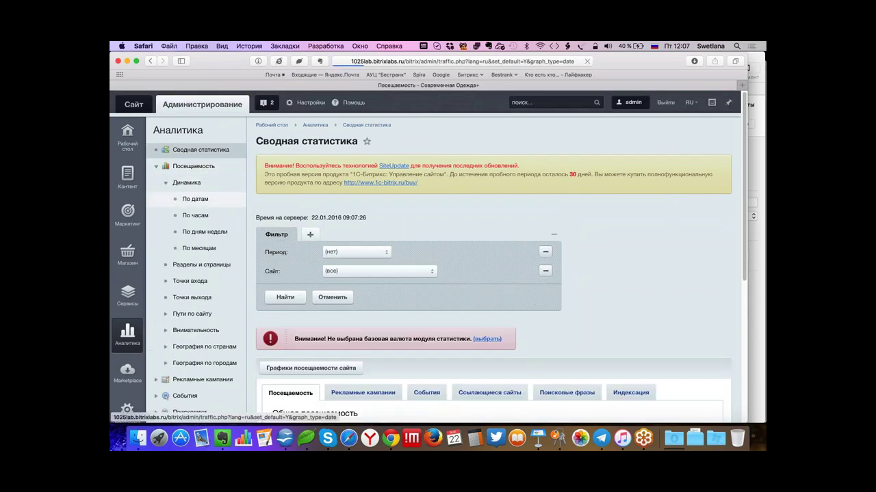
# - Review the empty 24.10.2015–21.01.2016 report with insufficient graph data, then return to Сводная статистика
pyautogui.scroll(-5, 190, 281)
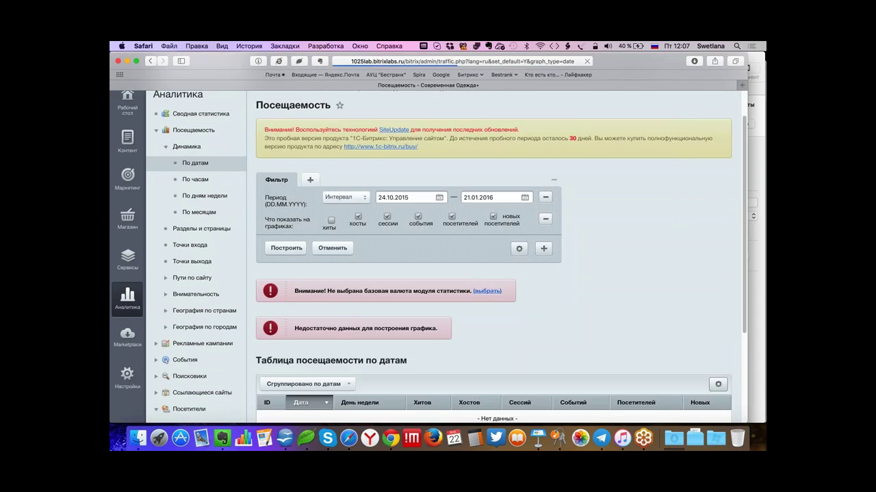
pyautogui.scroll(5, 190, 281)
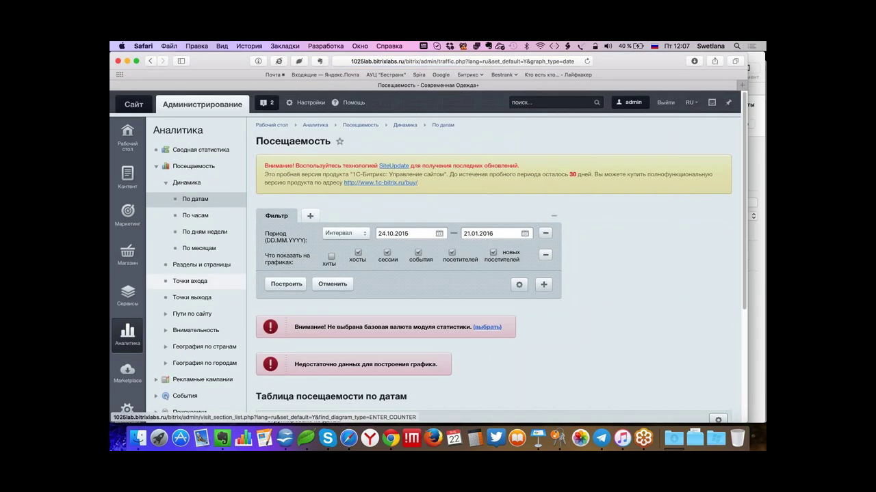
pyautogui.scroll(-3, 190, 281)
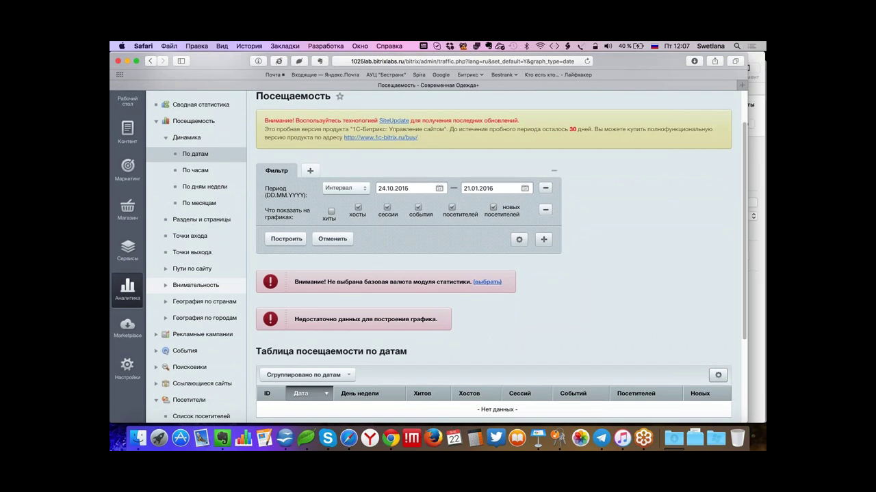
pyautogui.scroll(3, 190, 281)
pyautogui.click(198, 149)
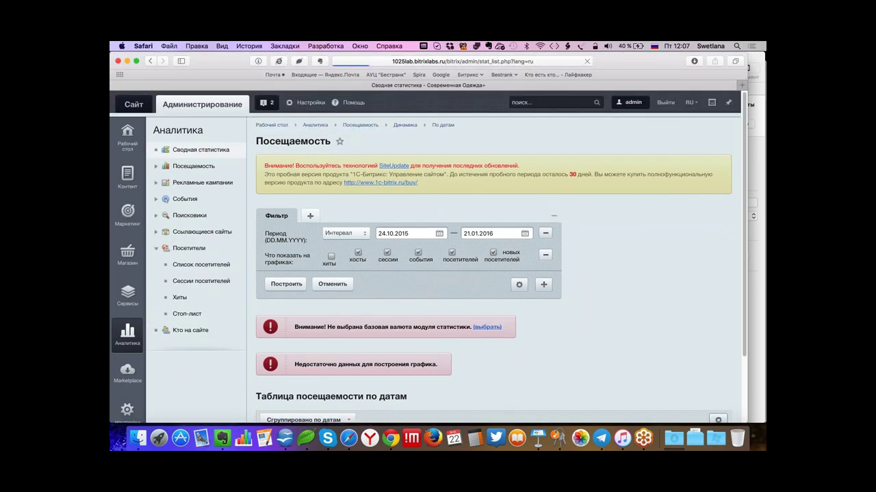
# - Scroll the summary statistics page to review the Общая посещаемость table showing 766 hits today
pyautogui.scroll(-2, 424, 260)
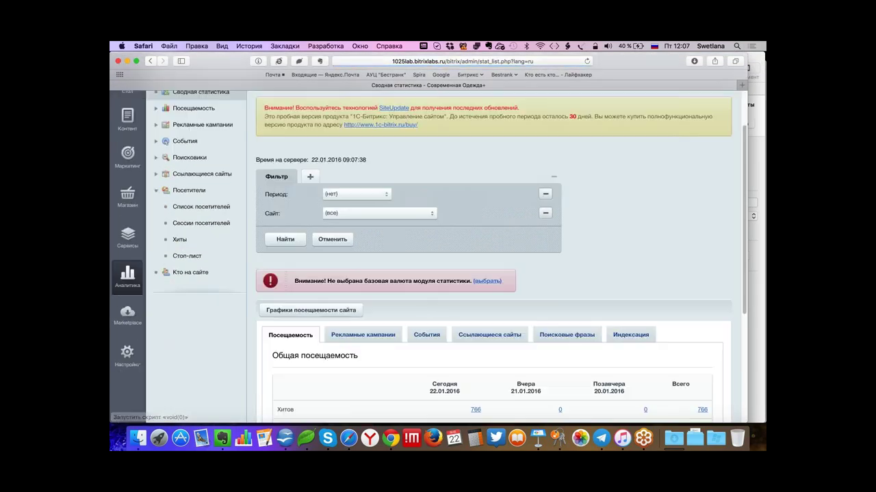
pyautogui.scroll(-5, 428, 315)
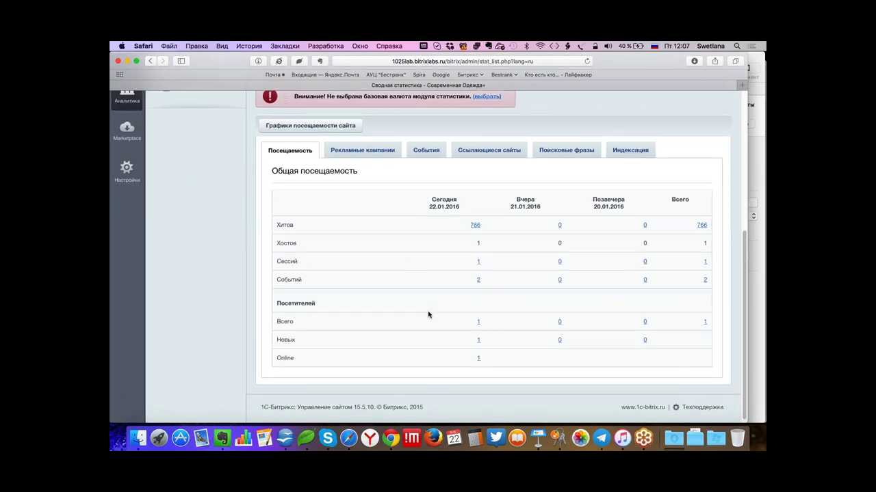
pyautogui.scroll(2, 429, 314)
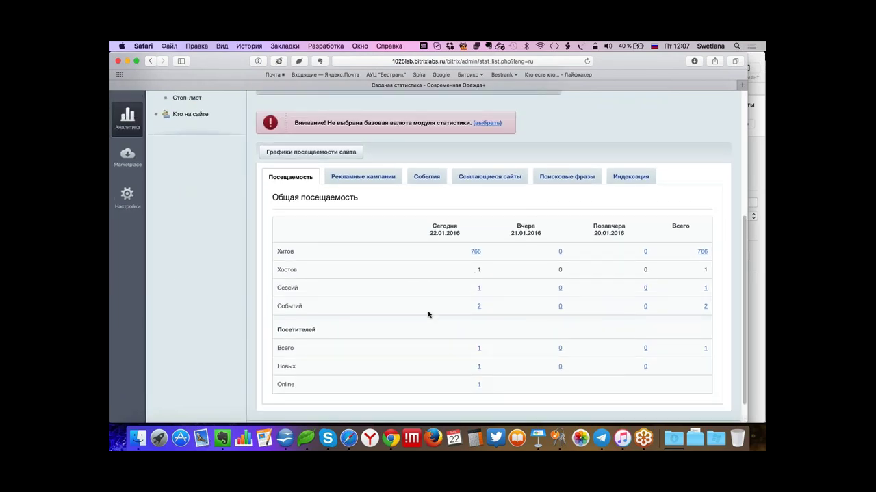
pyautogui.scroll(4, 429, 314)
pyautogui.scroll(10, 429, 315)
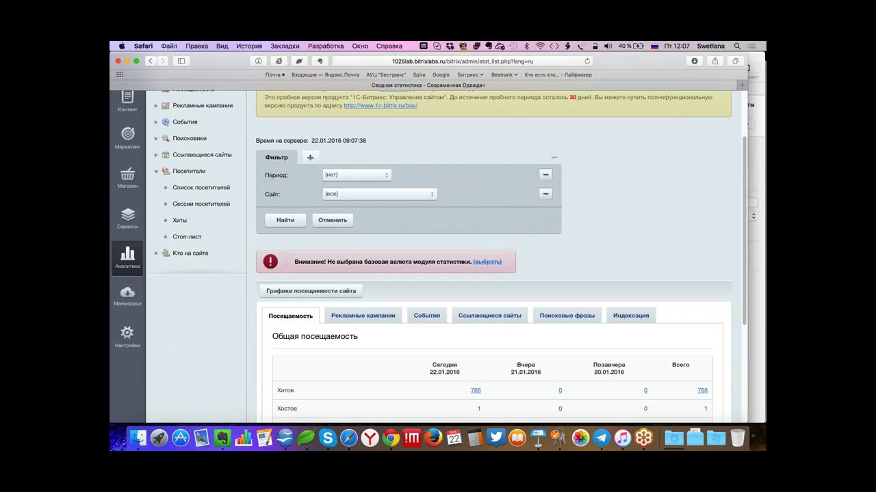
pyautogui.scroll(-9, 428, 315)
pyautogui.scroll(-6, 462, 278)
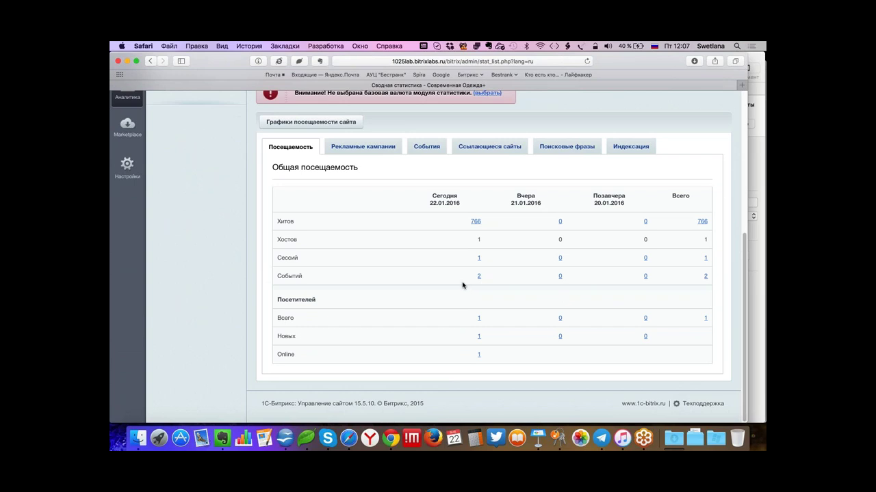
pyautogui.scroll(3, 462, 286)
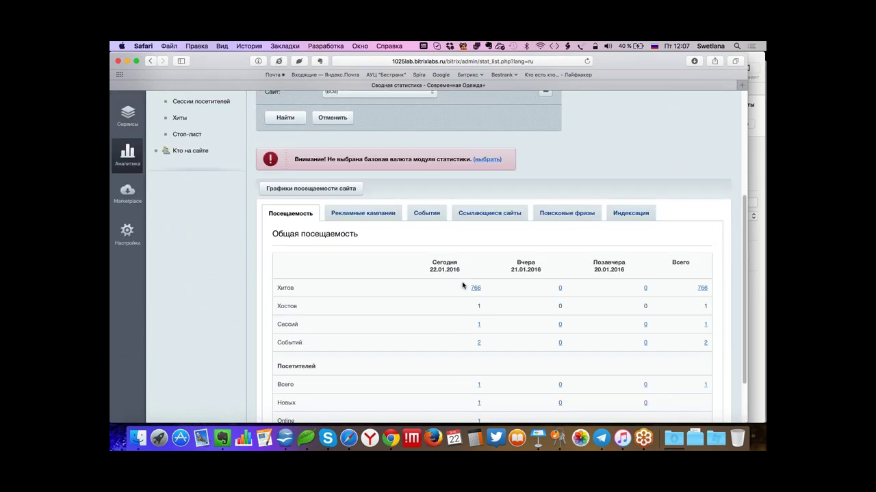
pyautogui.scroll(8, 462, 285)
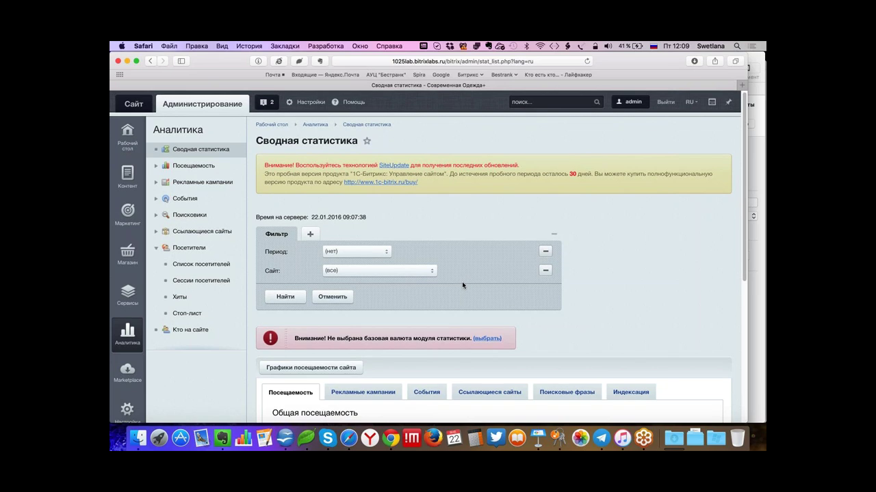
pyautogui.scroll(-3, 462, 285)
pyautogui.scroll(-2, 462, 286)
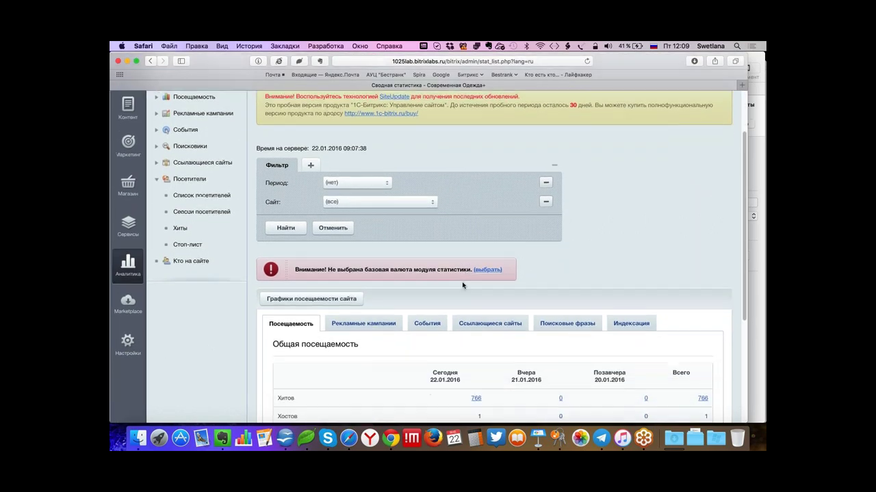
pyautogui.scroll(2, 462, 285)
pyautogui.scroll(4, 462, 285)
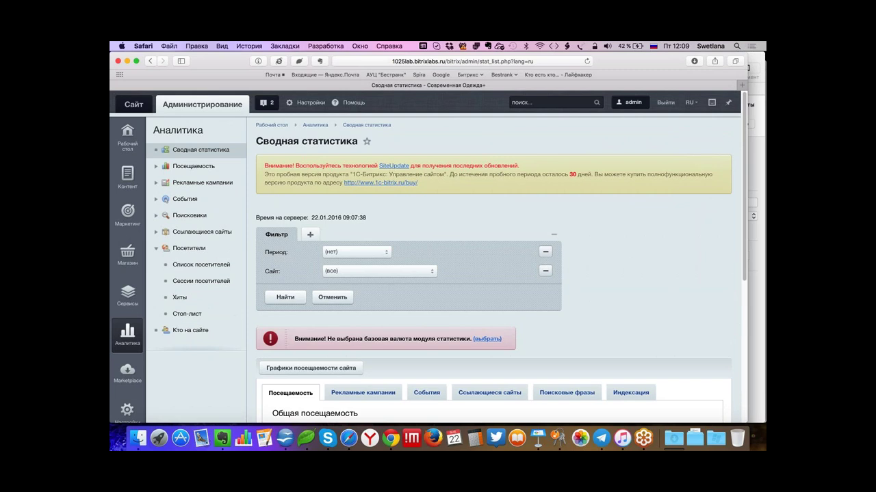
pyautogui.scroll(-2, 462, 285)
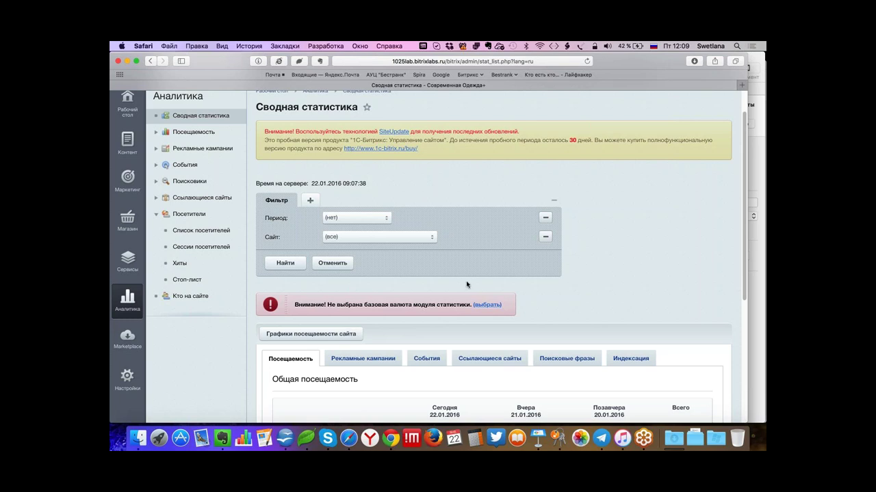
# - Switch to the formula_pribyli_IM deck on the «Работаем с веб-аналитикой» slide
pyautogui.click(538, 421)
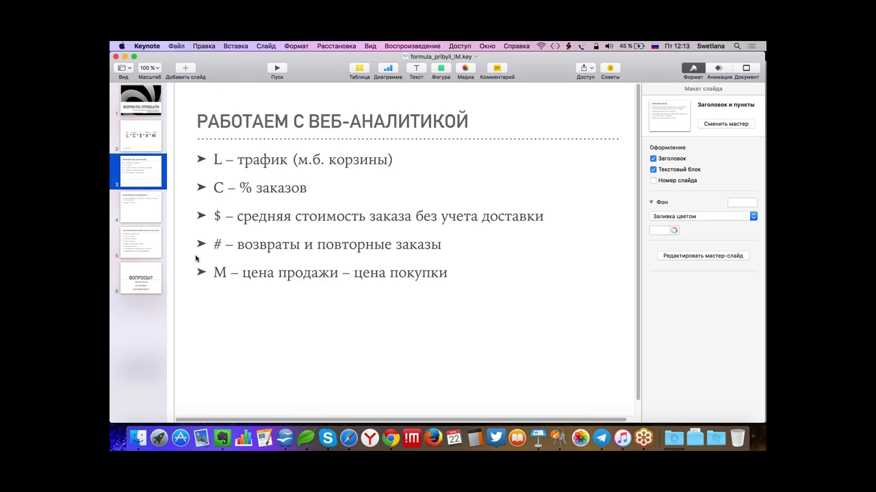
# - Browse slides 5, 2 and 3, ending on slide 2's L * C * $ * # * M formula
pyautogui.click(152, 250)
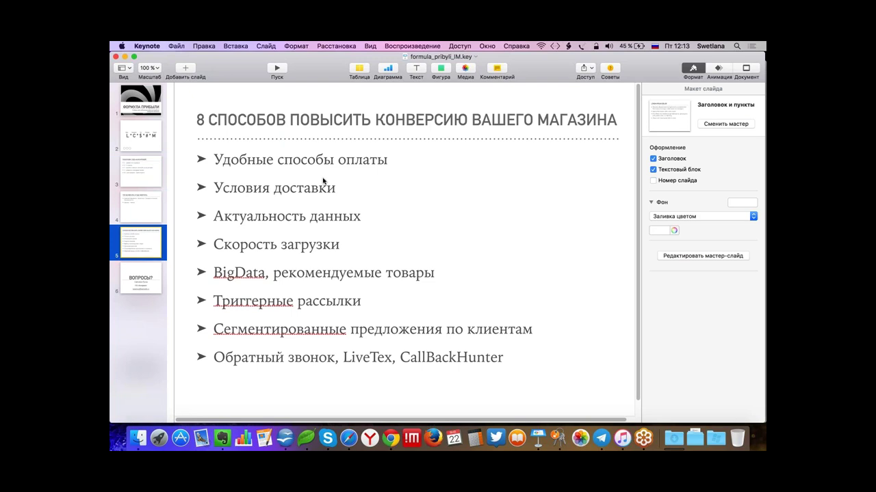
pyautogui.click(143, 149)
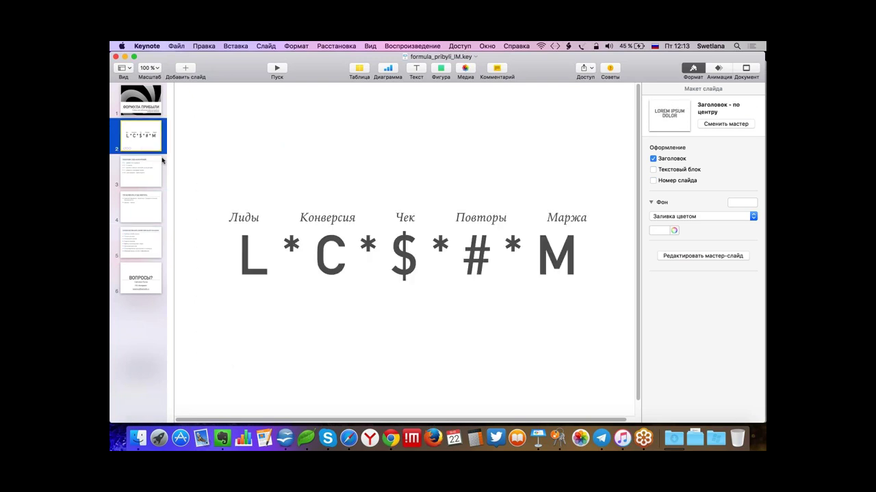
pyautogui.click(143, 176)
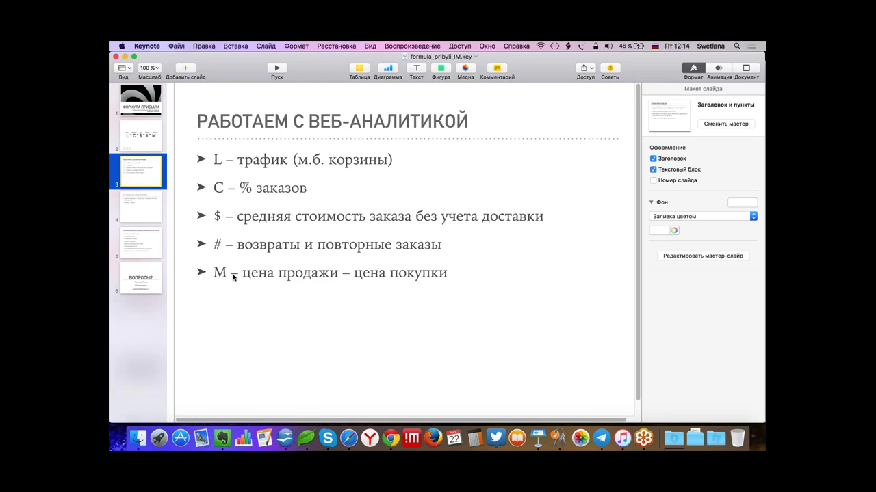
pyautogui.click(146, 145)
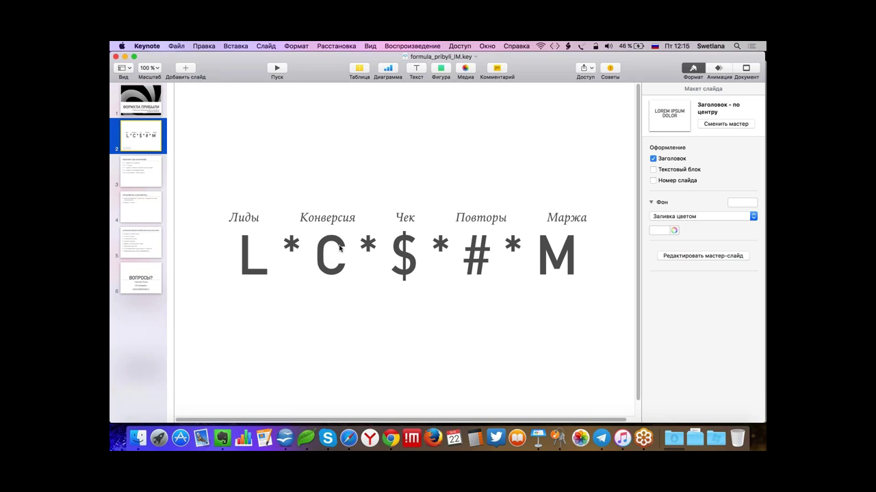
# - Show slide 5, «8 способов повысить конверсию вашего магазина», and scroll through its eight tactics
pyautogui.click(138, 251)
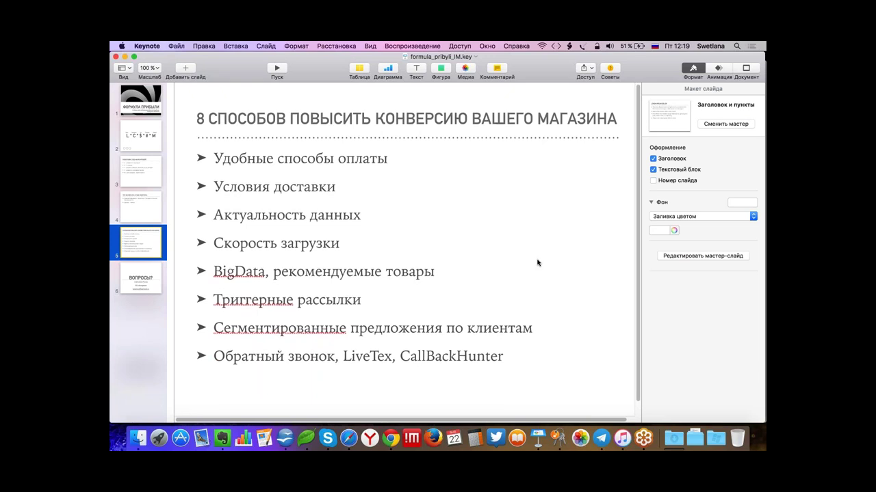
pyautogui.scroll(-1, 537, 263)
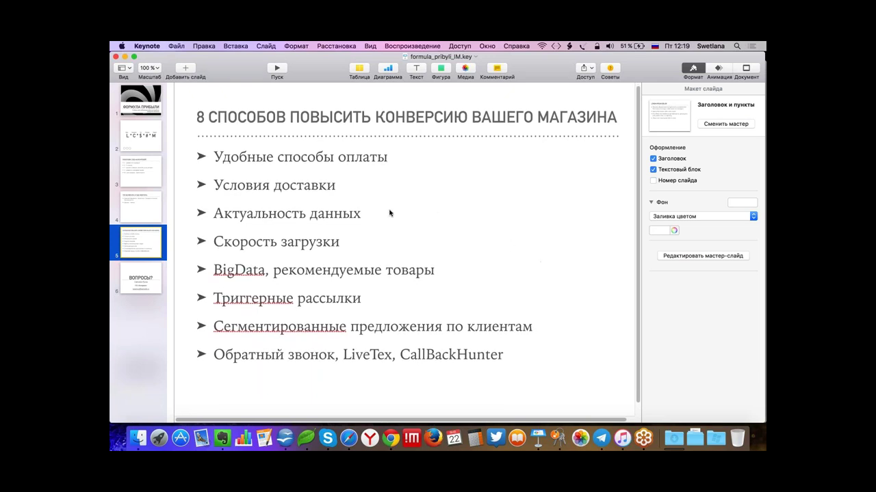
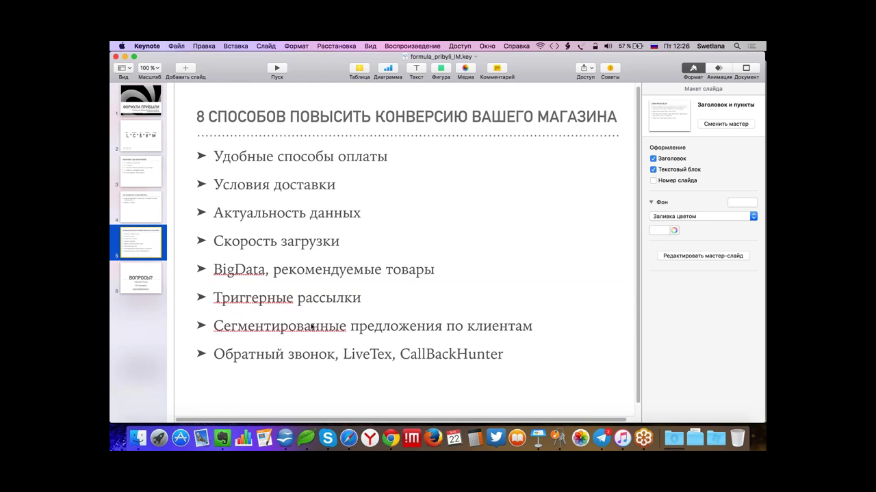
# - Bring the Safari window with the Bitrix Сводная статистика page to the front
pyautogui.click(350, 429)
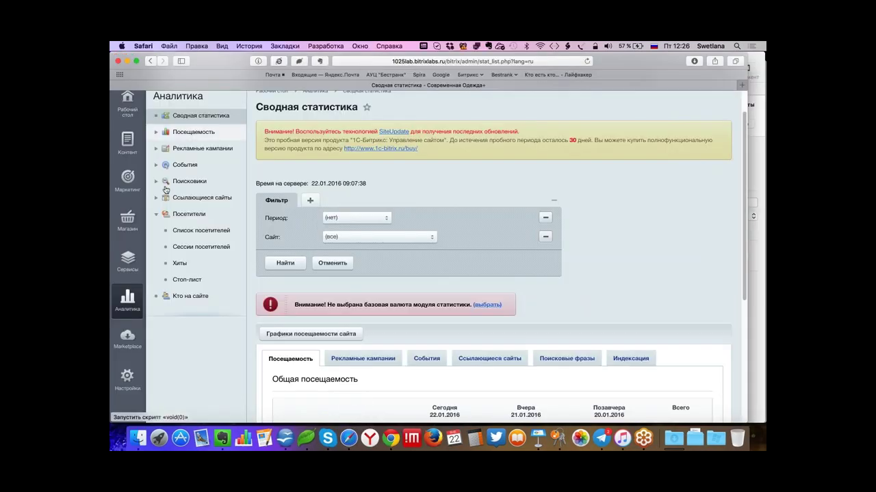
# - Open Магазин > Покупатели > Список покупателей in the admin
pyautogui.click(128, 226)
pyautogui.click(157, 182)
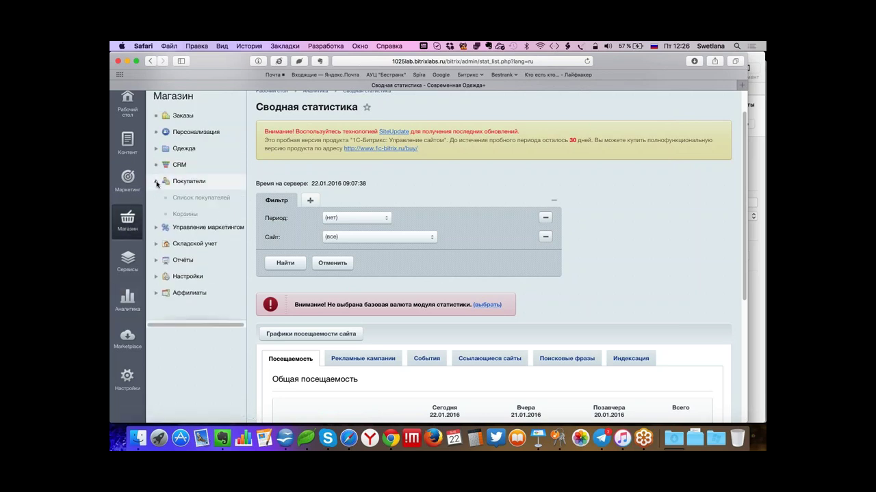
pyautogui.click(201, 197)
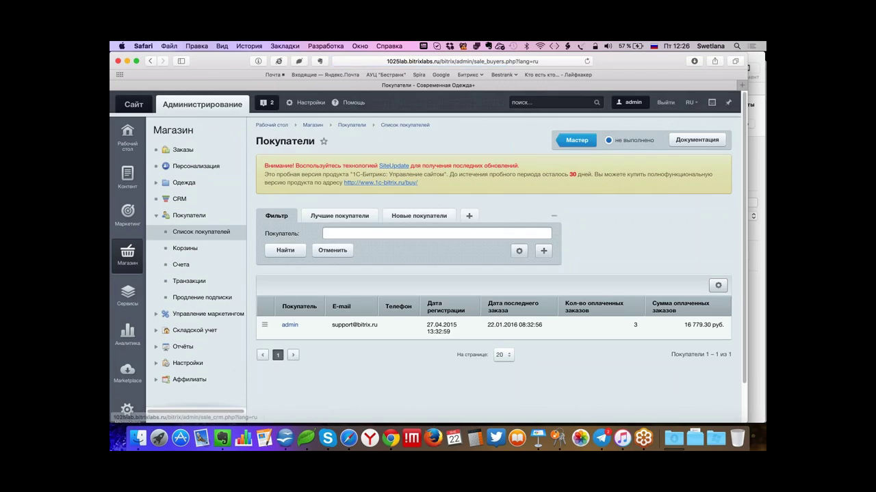
pyautogui.scroll(-1, 429, 245)
pyautogui.scroll(-3, 609, 99)
pyautogui.click(609, 99)
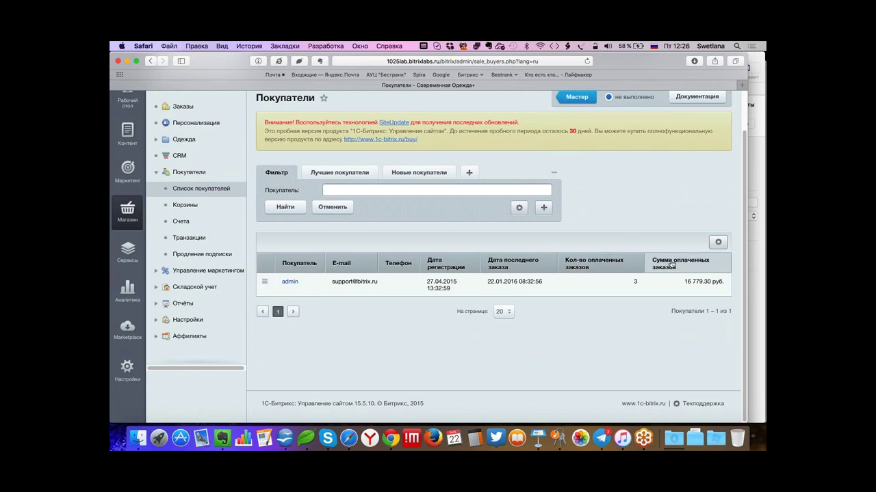
# - Sort buyers by Сумма оплаченных заказов descending, then switch to the Маркетинг section
pyautogui.click(674, 266)
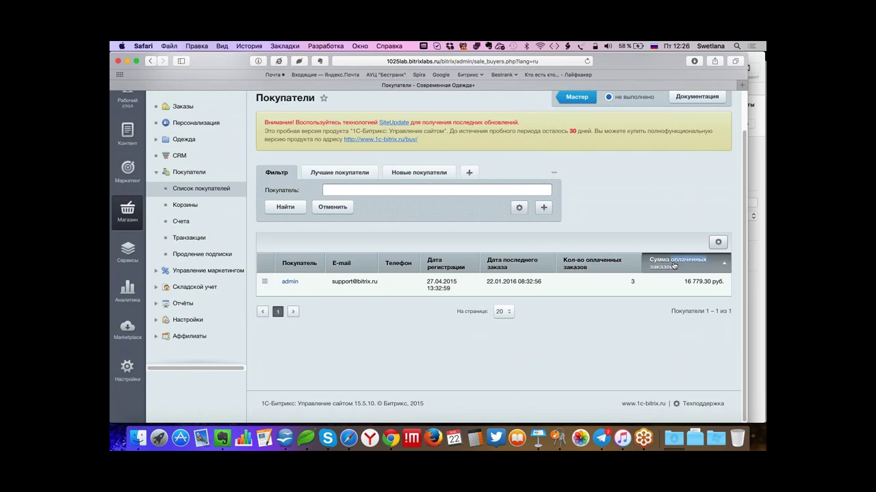
pyautogui.click(674, 266)
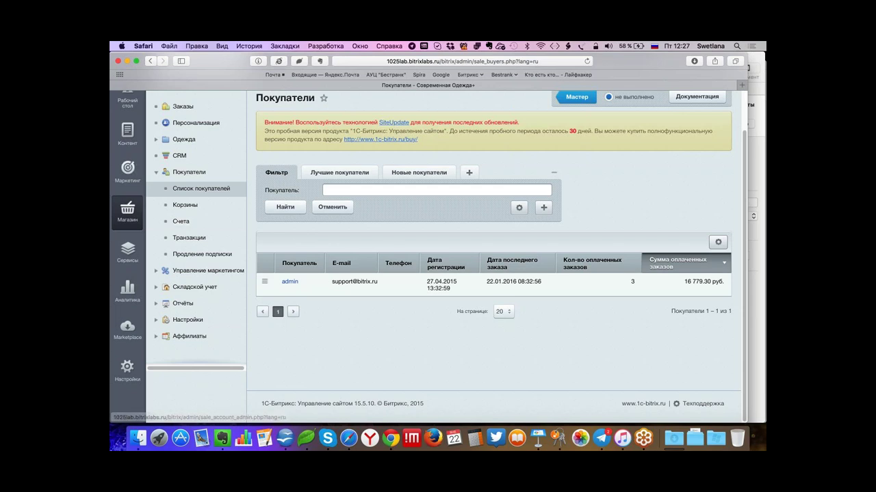
pyautogui.click(127, 170)
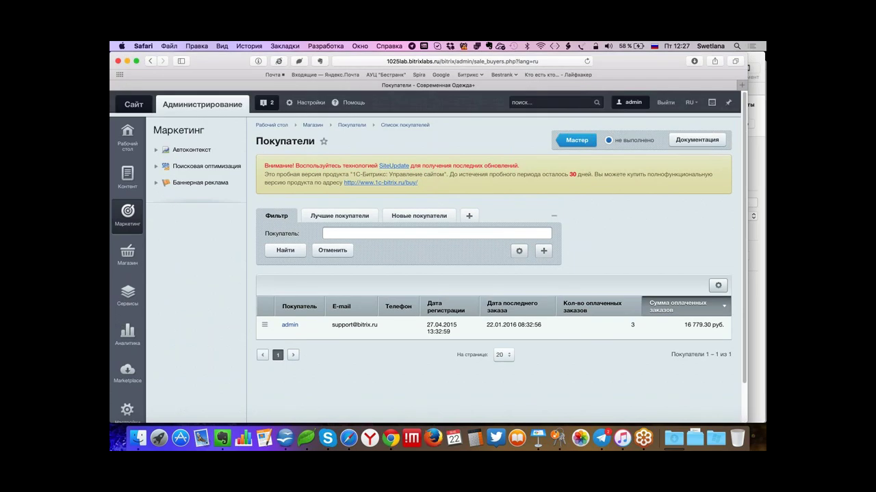
pyautogui.scroll(-1, 134, 241)
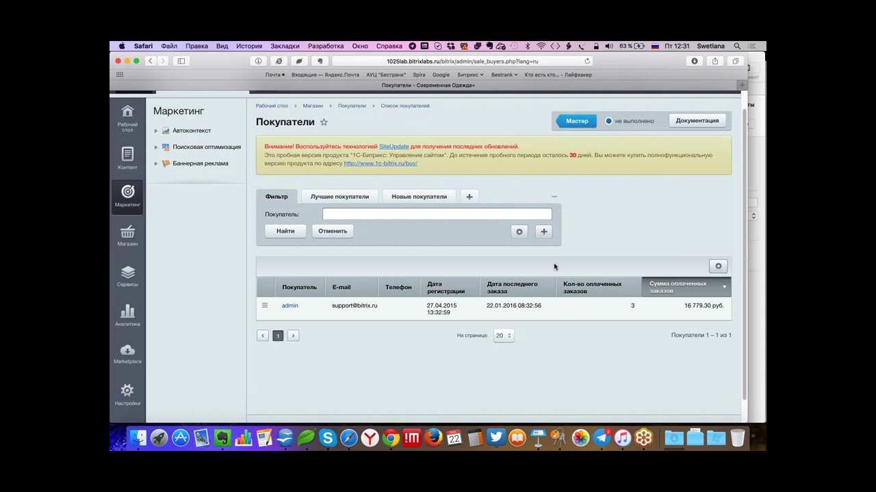
# - Return to Keynote and show slide 6, the closing ВОПРОСЫ? slide
pyautogui.click(539, 421)
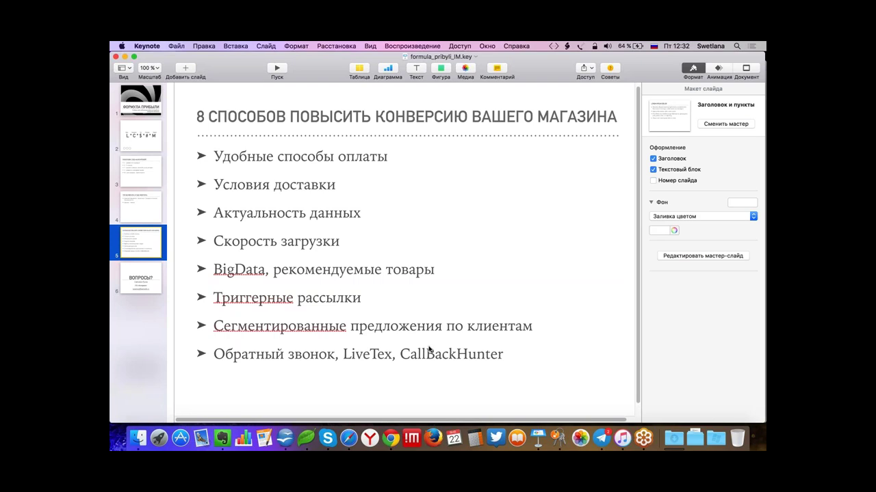
pyautogui.click(151, 283)
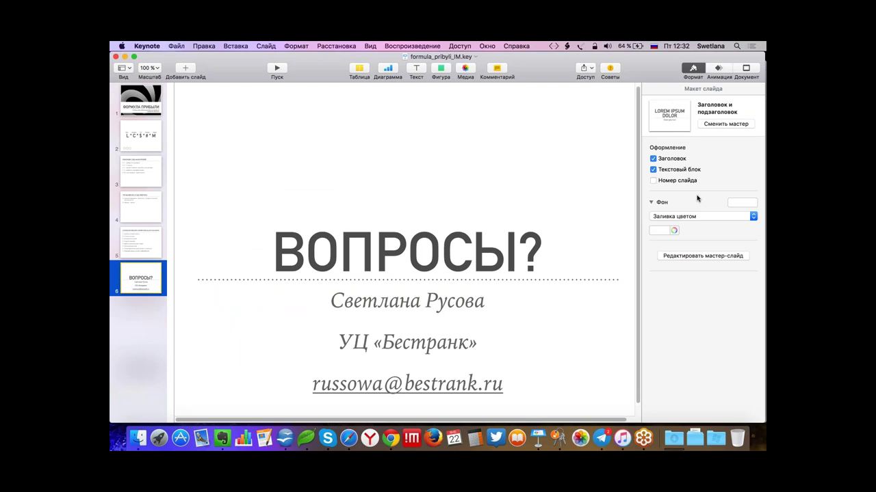
# - Click in the Keynote inspector beside the final ВОПРОСЫ? slide
pyautogui.click(697, 197)
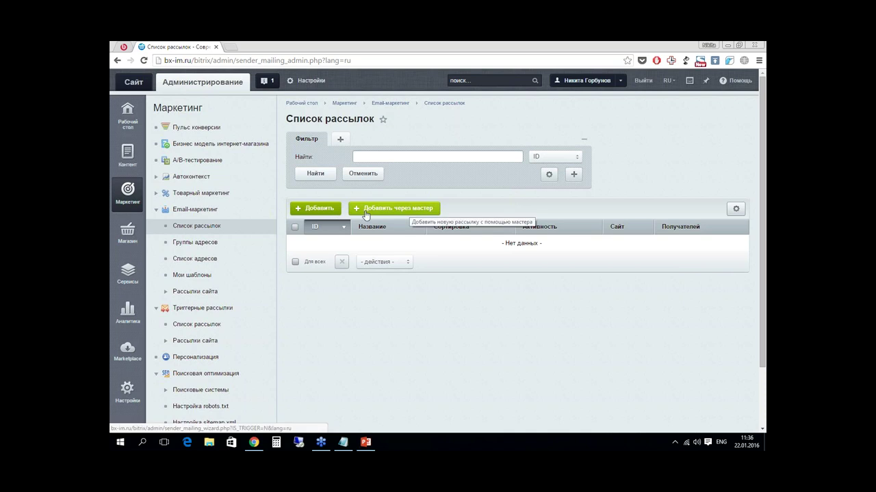
# - Start a wizard mailing named 'Рассылка №1', description 'чсмчсм', on site [s1] InternetShop
pyautogui.click(435, 210)
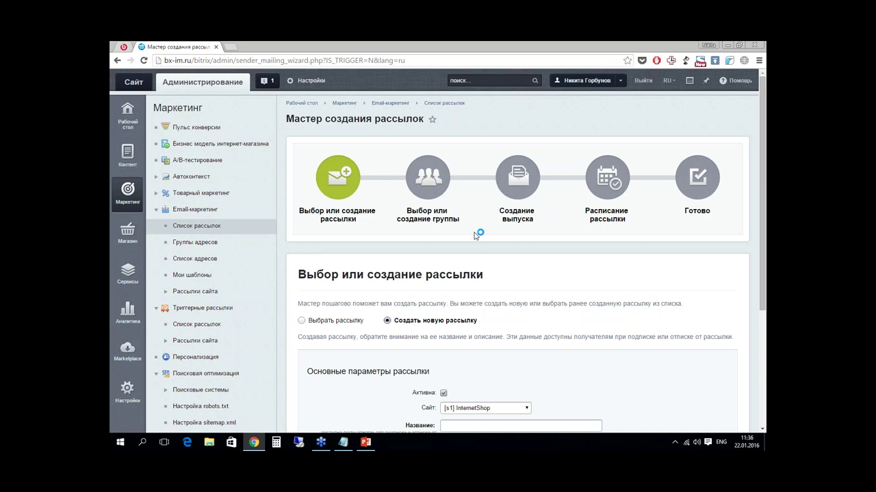
pyautogui.scroll(-1, 287, 212)
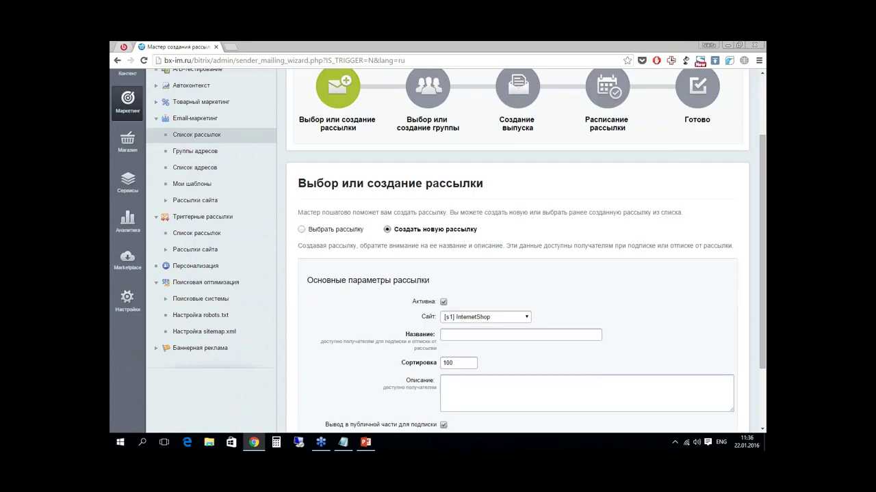
pyautogui.scroll(-1, 671, 234)
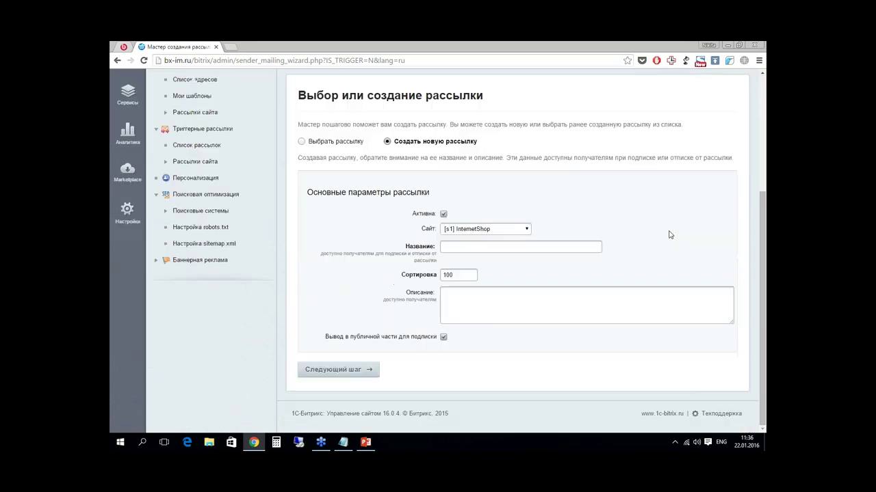
pyautogui.click(539, 249)
pyautogui.click(509, 235)
pyautogui.click(508, 238)
pyautogui.hotkey('alt', 'shift')
pyautogui.write('Рассылка')
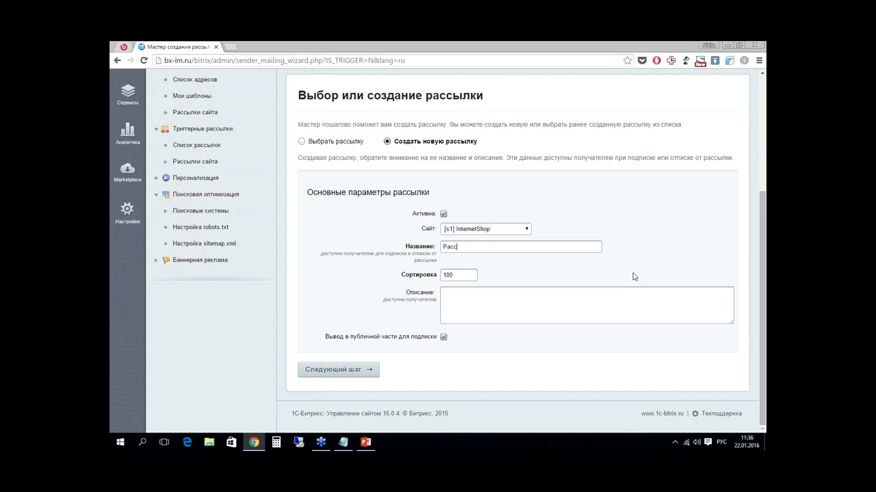
pyautogui.write(' №1')
pyautogui.write('чсмчсм')
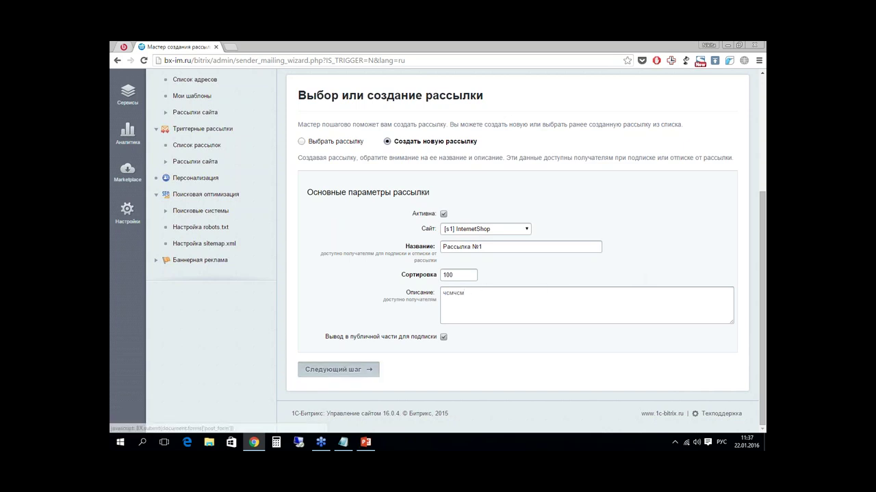
# - Submit the first mailing wizard step to reach the group step
pyautogui.click(338, 369)
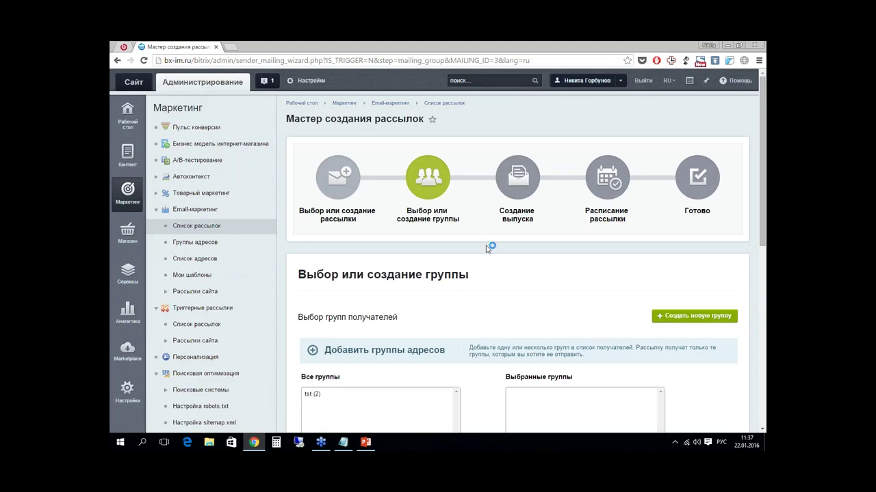
pyautogui.scroll(-3, 504, 193)
pyautogui.scroll(-3, 504, 193)
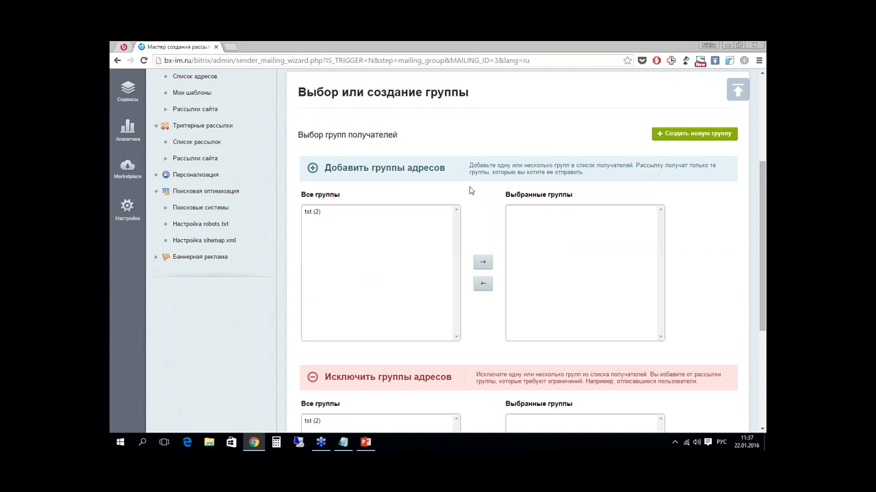
# - Create a new address group 'Тестовая группа №1' with description 'Просто тест'
pyautogui.click(677, 140)
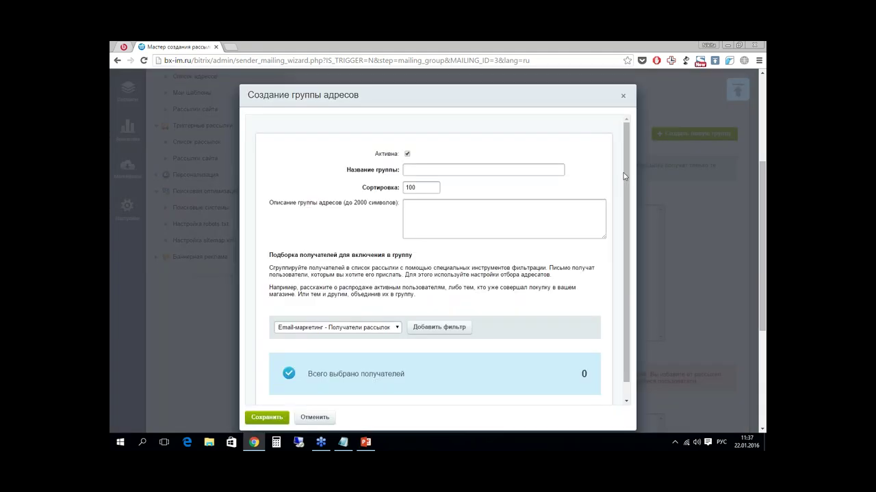
pyautogui.scroll(-1, 513, 189)
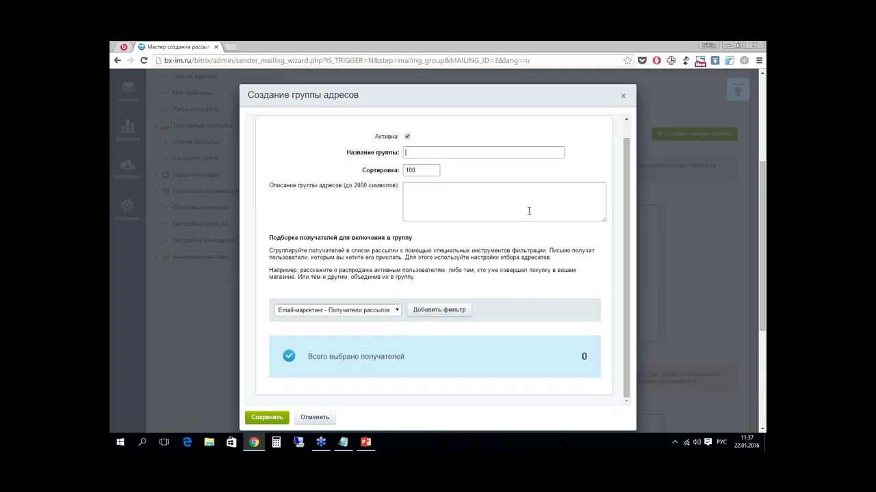
pyautogui.write('Тестовая группы')
pyautogui.press('BackSpace')
pyautogui.write('а №1Просто те')
pyautogui.press('BackSpace')
pyautogui.press('BackSpace')
pyautogui.write('тест')
pyautogui.scroll(-3, 533, 205)
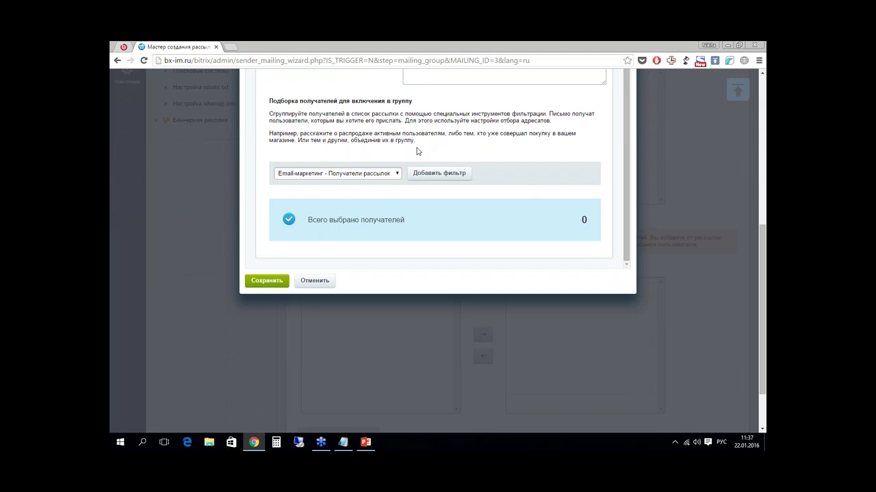
# - Try a Веб-формы recipient filter, find no web forms, and remove it
pyautogui.click(388, 173)
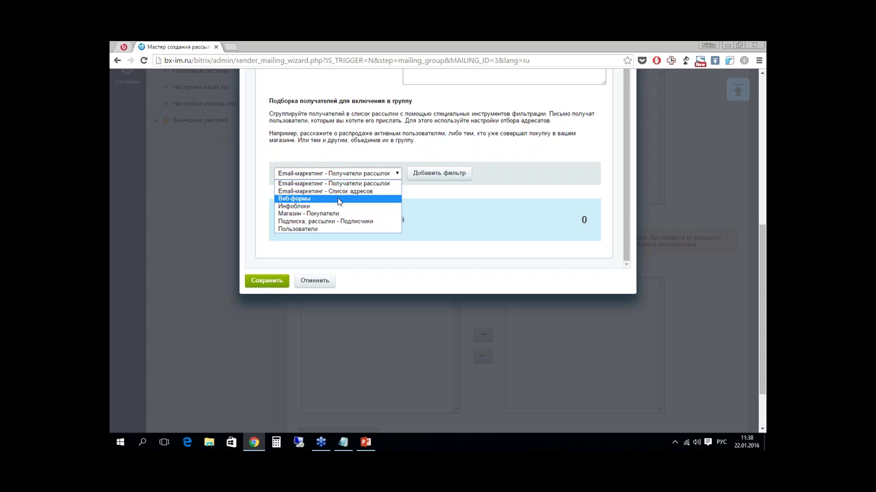
pyautogui.click(338, 200)
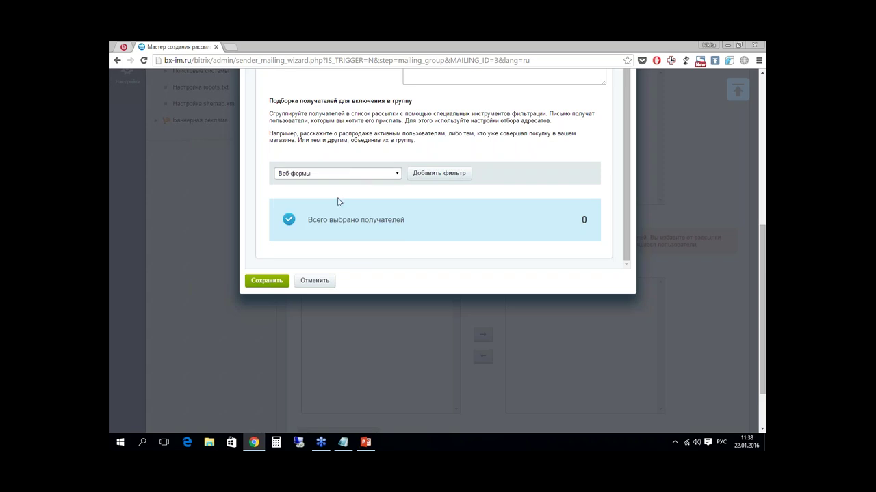
pyautogui.click(448, 174)
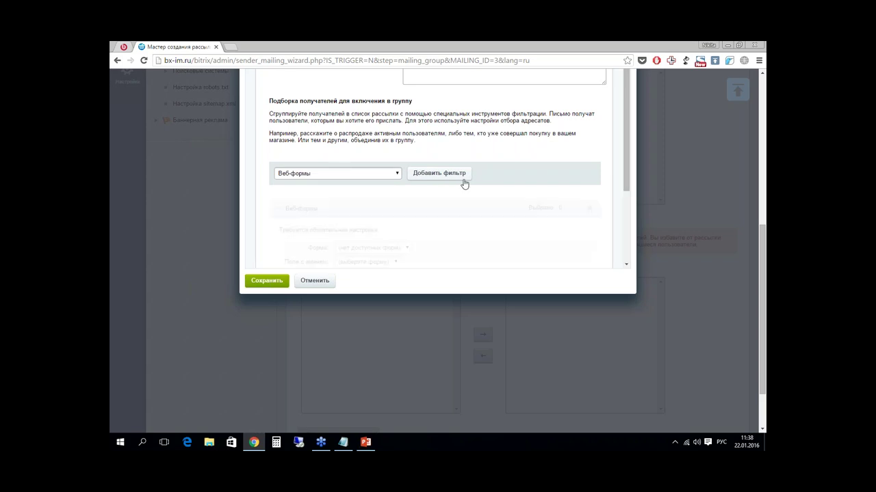
pyautogui.scroll(-1, 472, 195)
pyautogui.click(347, 204)
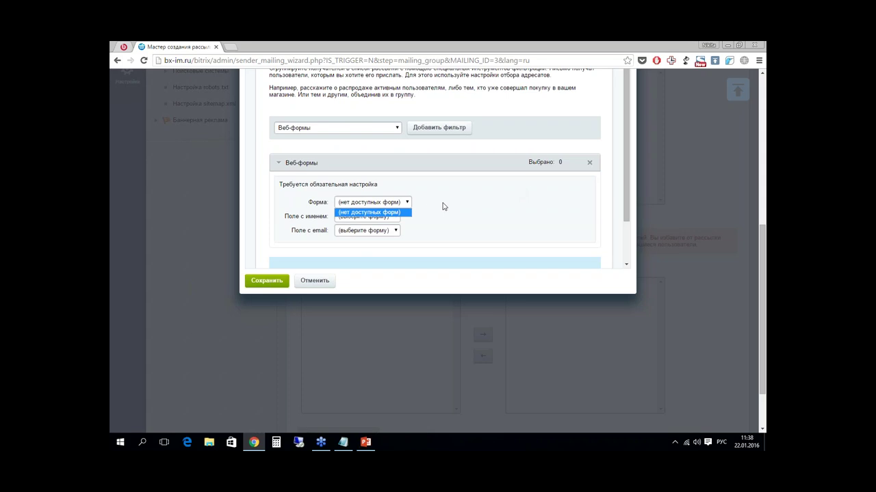
pyautogui.click(441, 204)
pyautogui.click(547, 165)
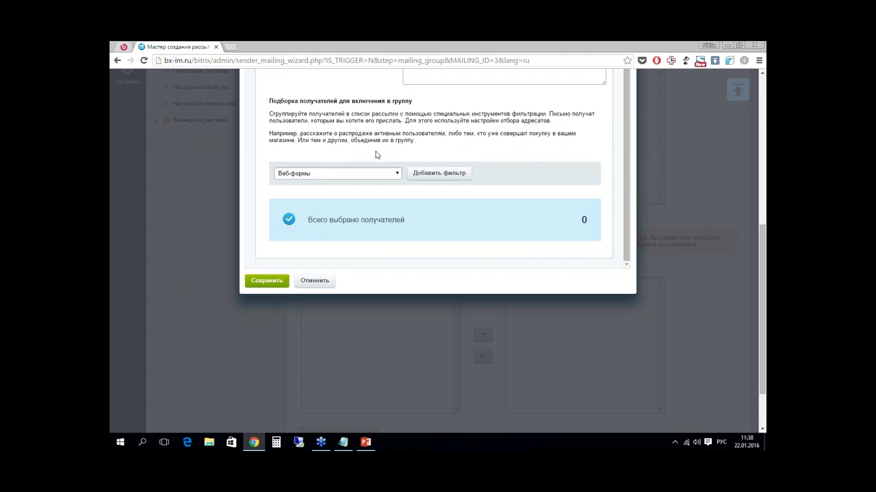
# - Add a Магазин - Покупатели recipient filter, review its order fields, and save it
pyautogui.click(380, 173)
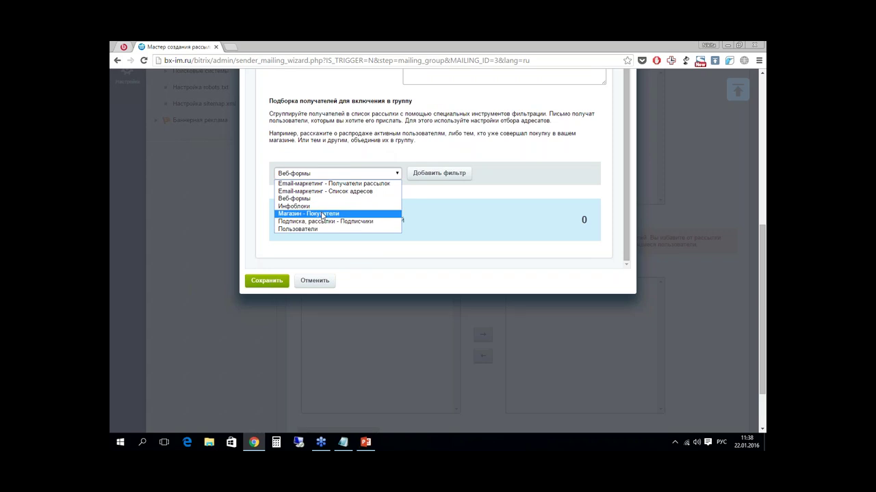
pyautogui.click(322, 214)
pyautogui.click(457, 176)
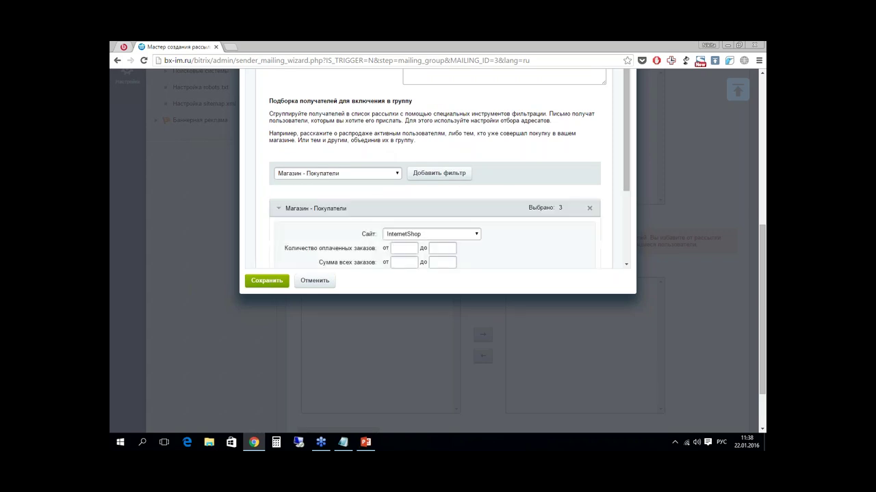
pyautogui.scroll(-2, 578, 171)
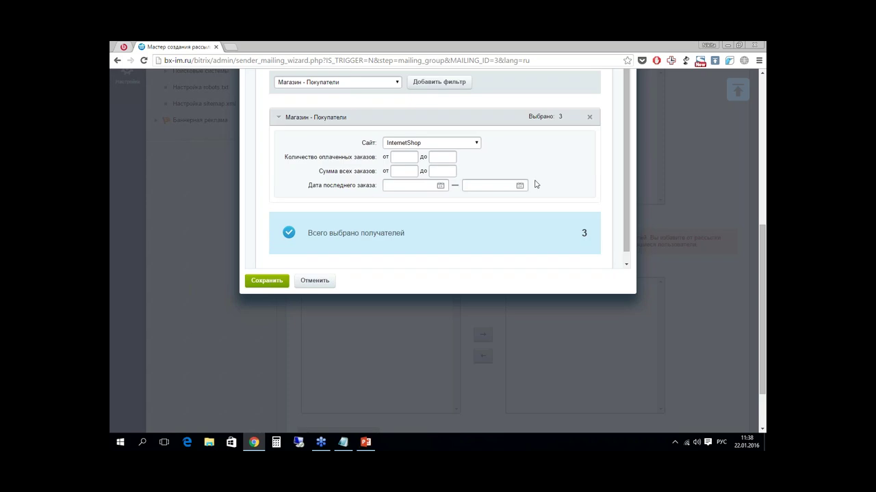
pyautogui.scroll(-1, 536, 184)
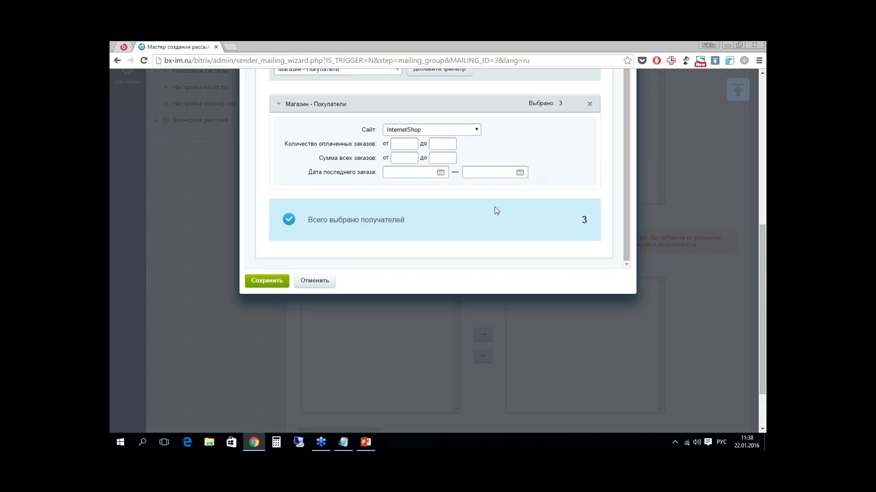
pyautogui.click(404, 147)
pyautogui.click(442, 158)
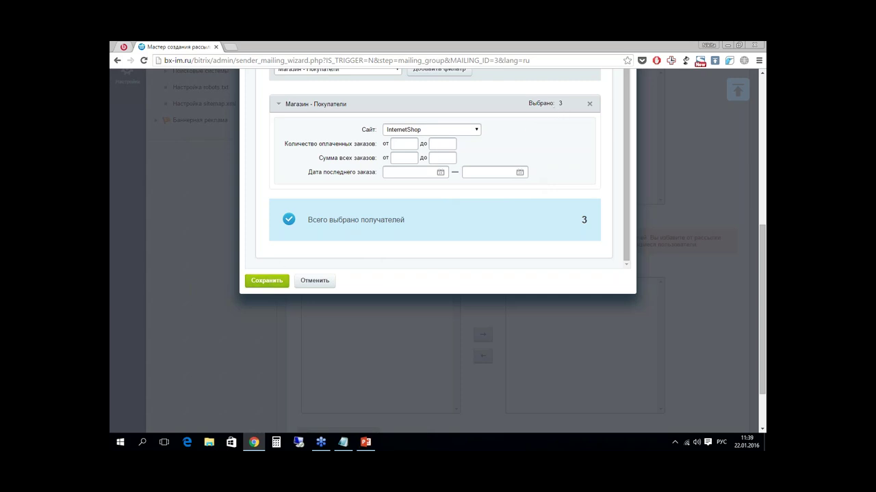
pyautogui.click(266, 281)
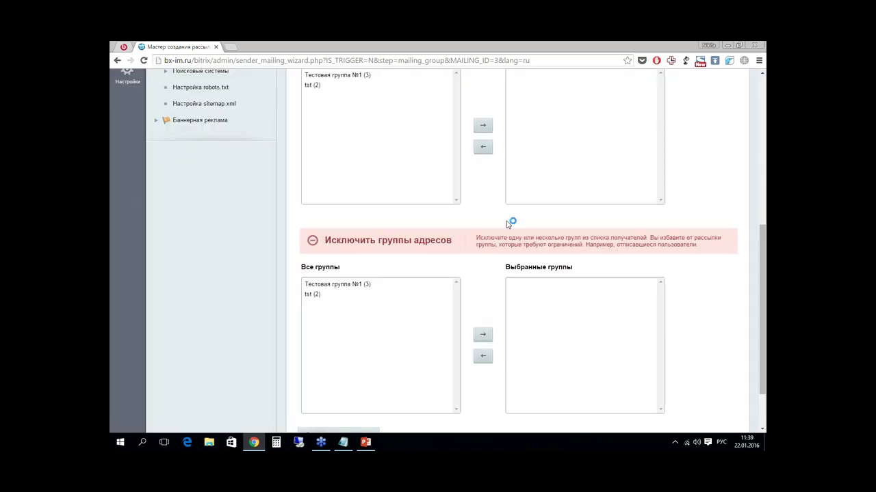
# - Add Тестовая группа №1 to the recipient groups after undoing its exclusion
pyautogui.click(354, 240)
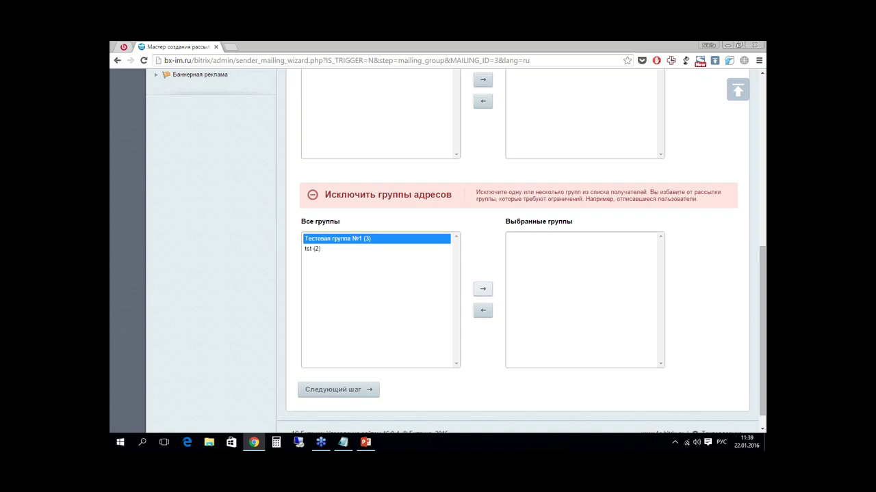
pyautogui.click(483, 291)
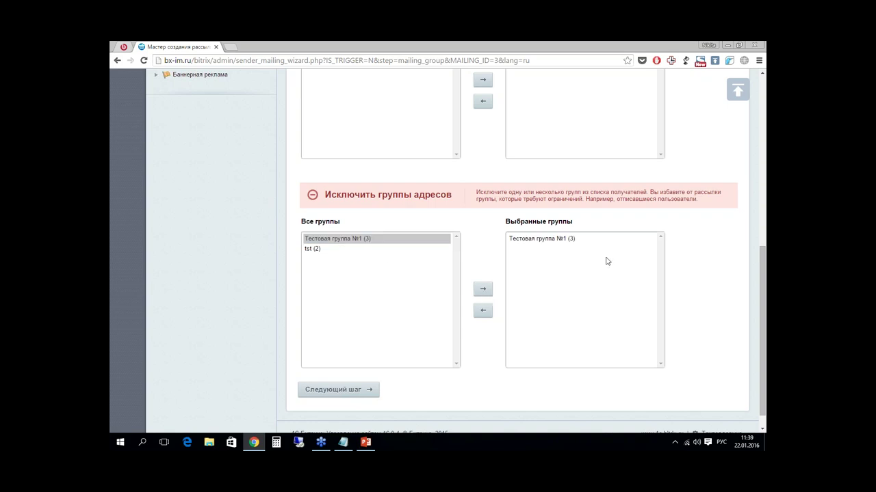
pyautogui.click(554, 239)
pyautogui.click(483, 309)
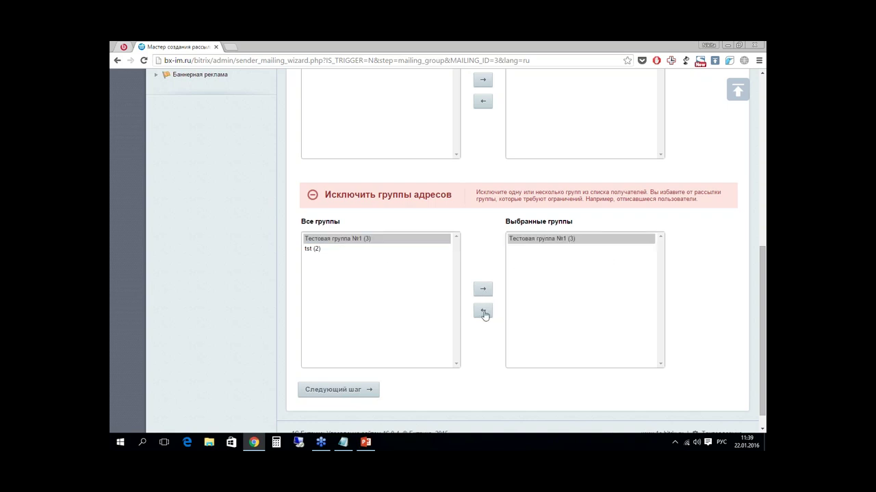
pyautogui.scroll(2, 605, 263)
pyautogui.click(329, 177)
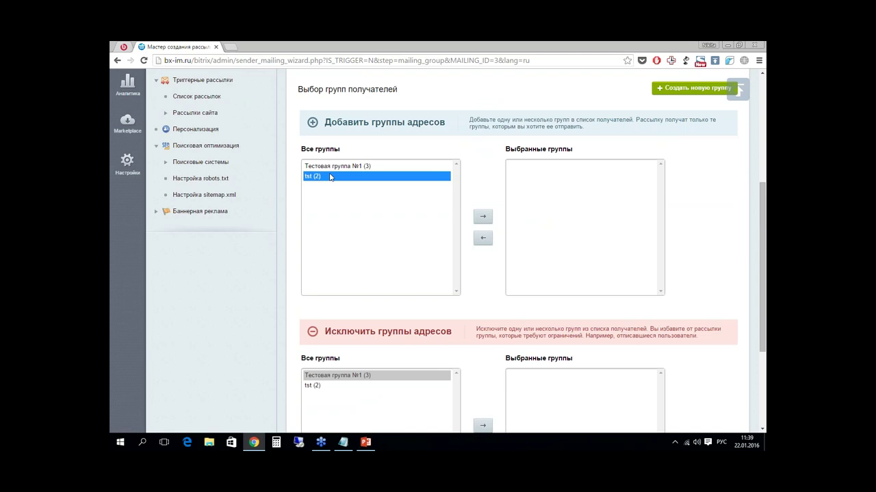
pyautogui.click(339, 167)
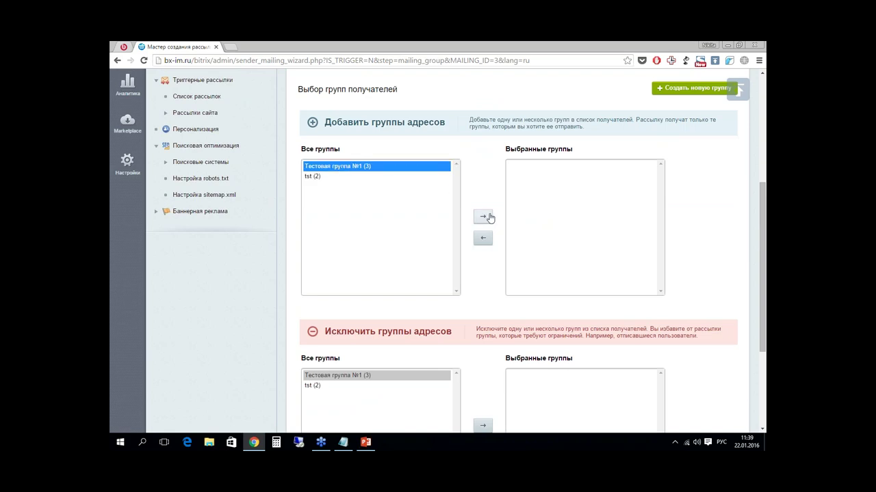
pyautogui.click(486, 217)
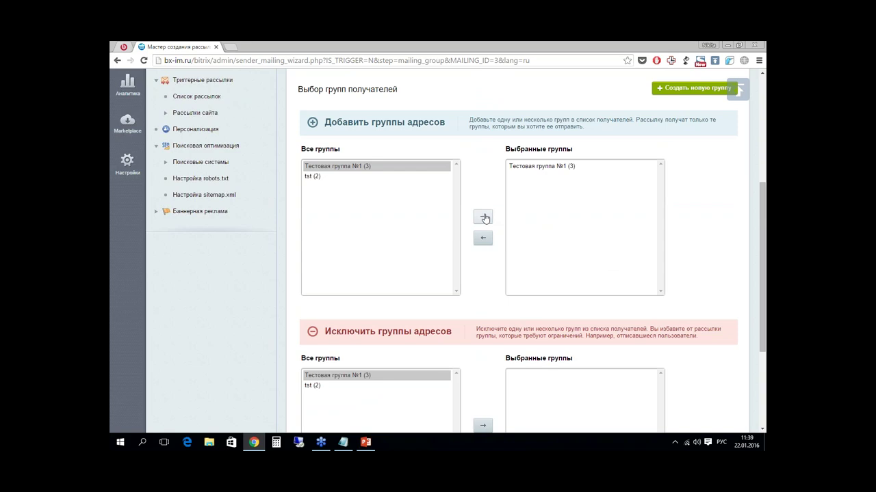
# - Clear tst (2) from the excluded groups, leaving exclusions empty, and advance to Создание выпуска
pyautogui.click(322, 176)
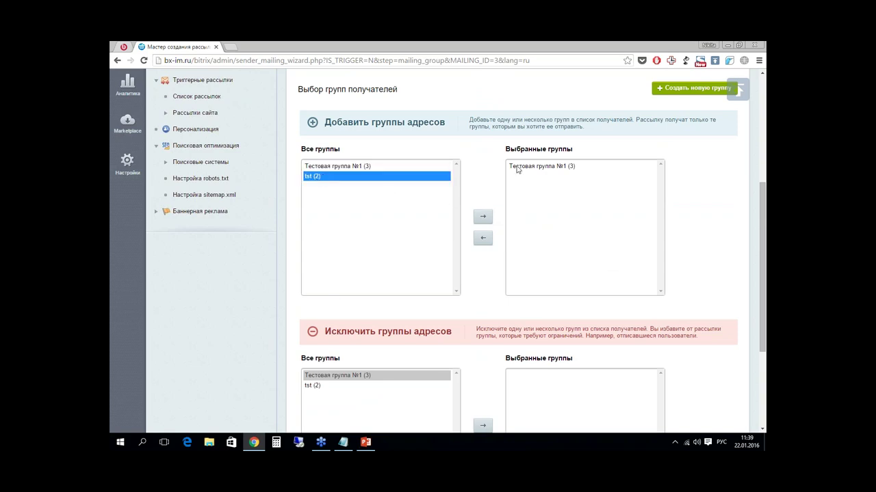
pyautogui.scroll(-2, 520, 169)
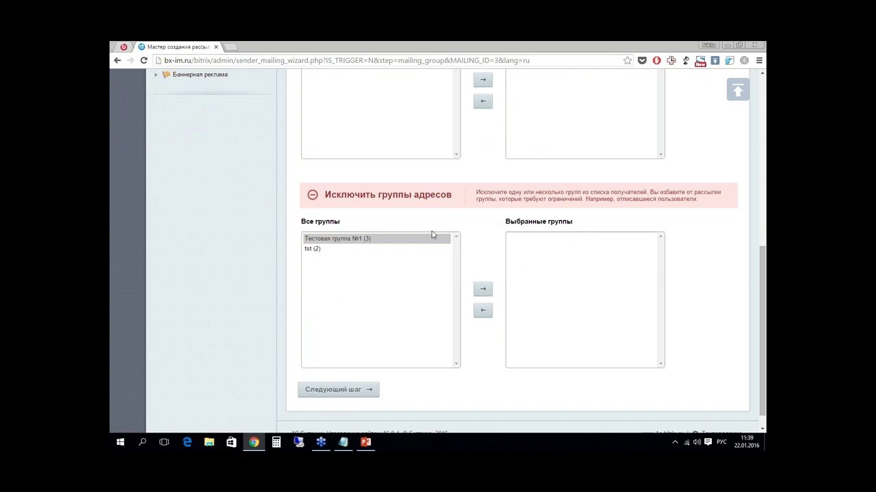
pyautogui.click(377, 242)
pyautogui.scroll(2, 479, 205)
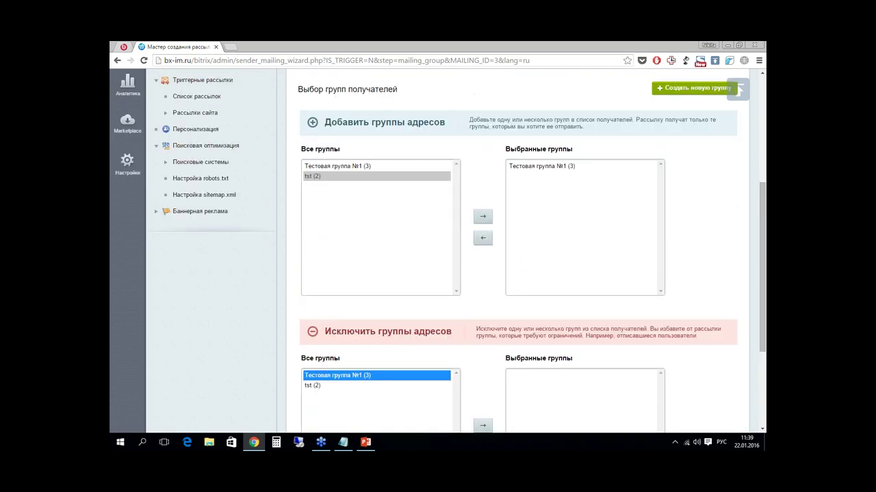
pyautogui.click(546, 167)
pyautogui.scroll(-2, 571, 238)
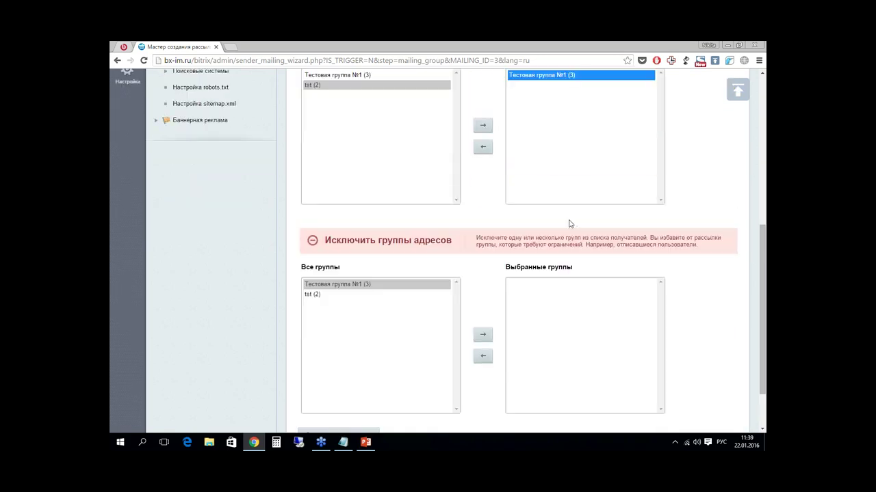
pyautogui.click(335, 294)
pyautogui.click(482, 334)
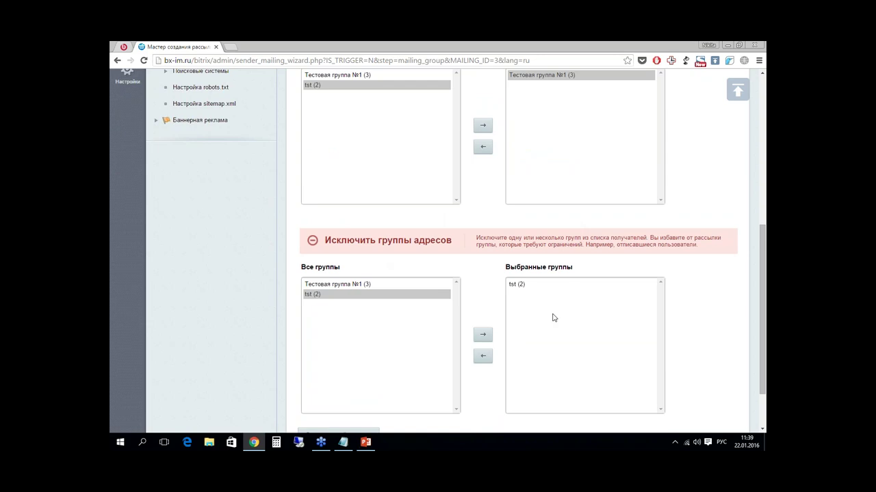
pyautogui.click(523, 285)
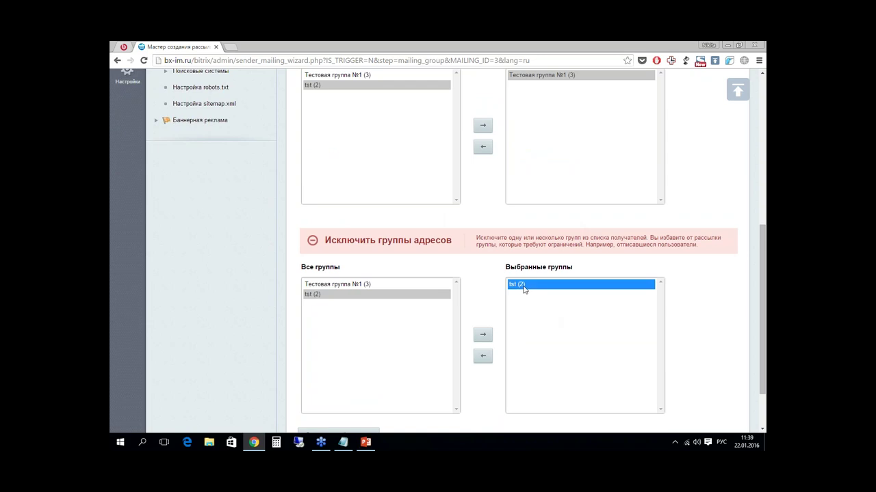
pyautogui.click(482, 356)
pyautogui.scroll(-2, 649, 301)
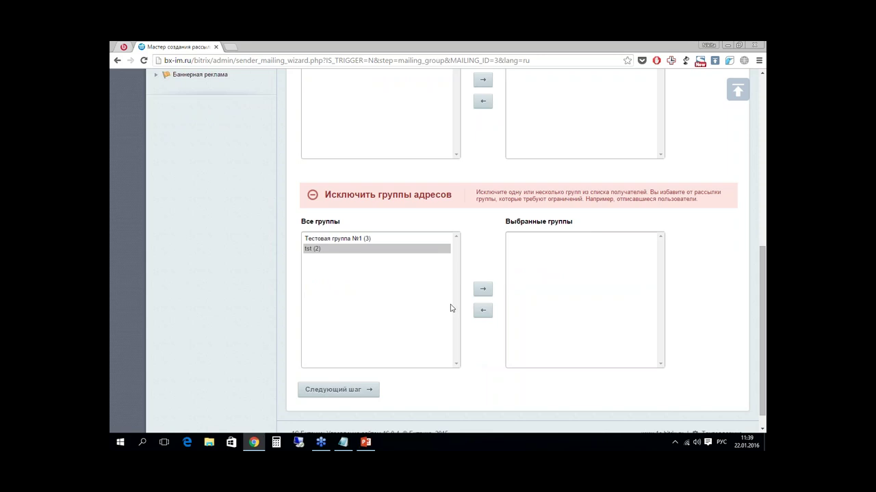
pyautogui.click(355, 390)
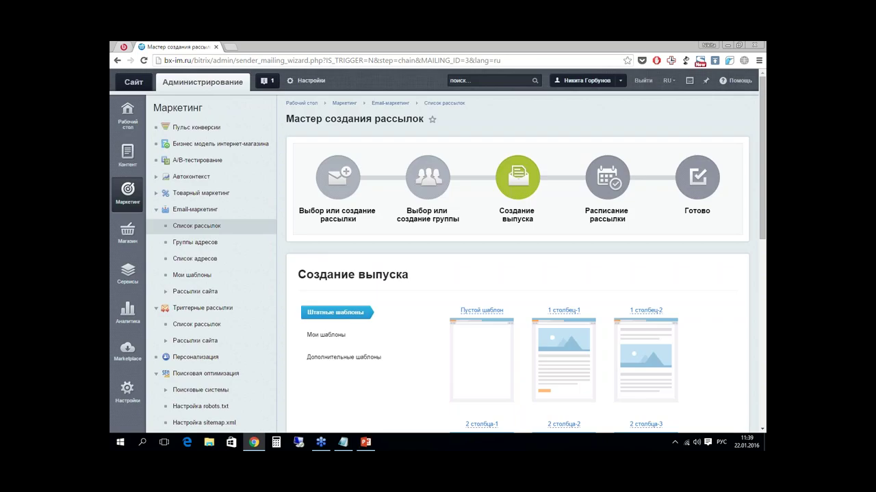
# - Review Штатные and the empty Мои шаблоны, then base the issue on Пустой шаблон
pyautogui.scroll(-1, 477, 249)
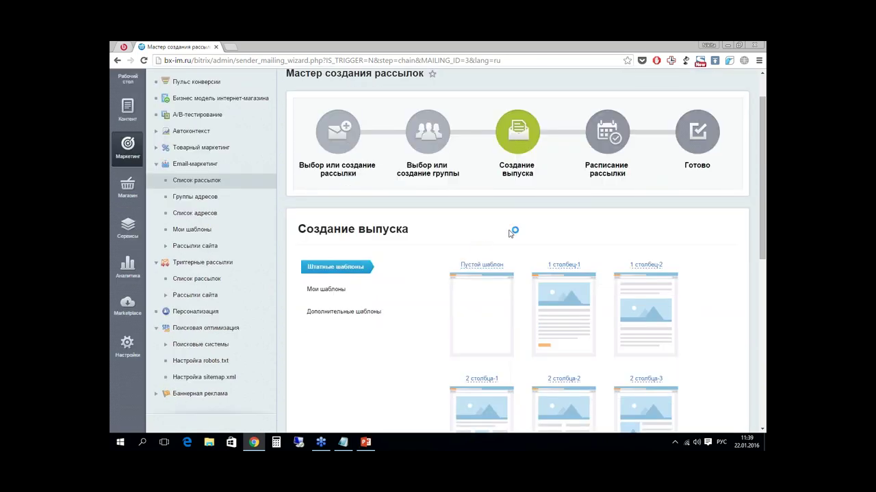
pyautogui.scroll(-2, 510, 231)
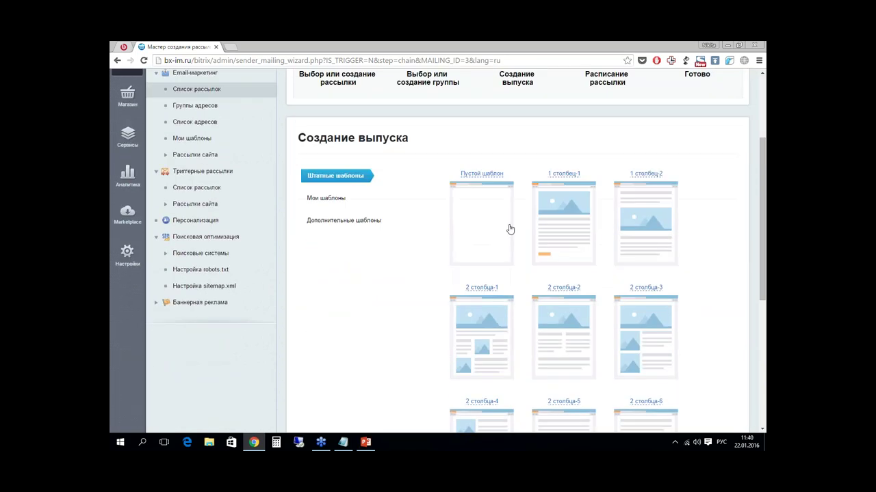
pyautogui.scroll(1, 509, 228)
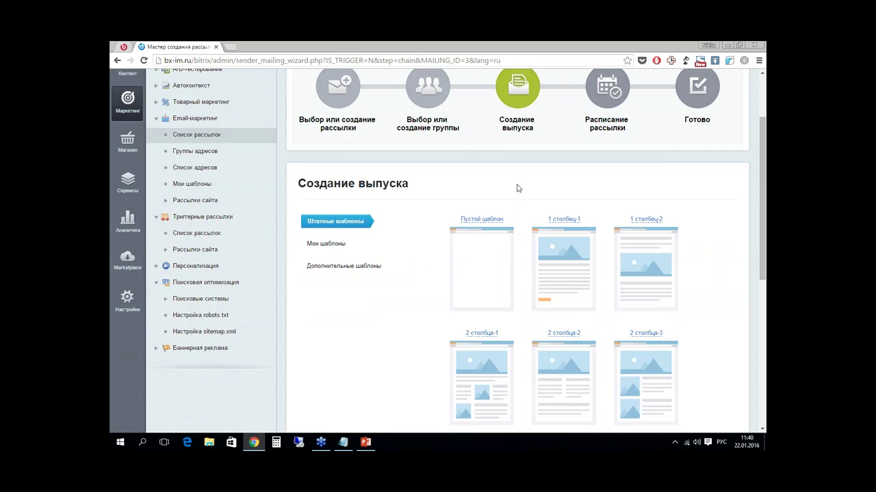
pyautogui.scroll(-2, 517, 188)
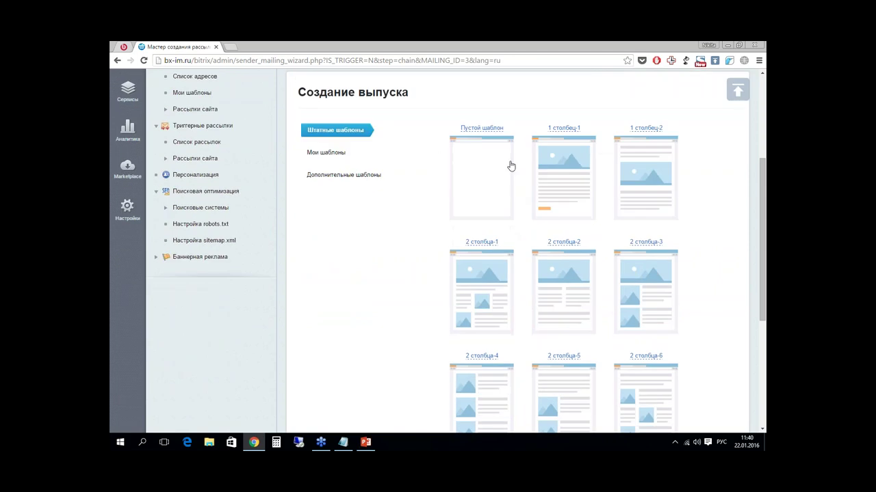
pyautogui.scroll(-3, 691, 171)
pyautogui.scroll(-2, 682, 171)
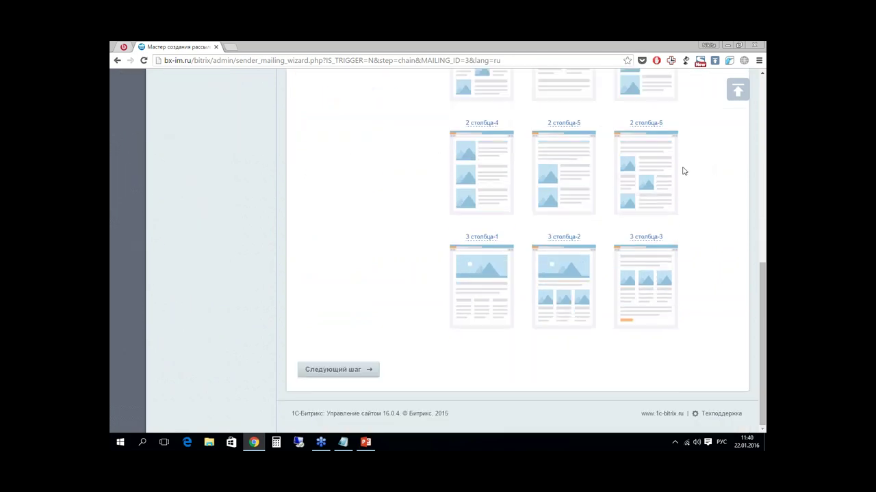
pyautogui.scroll(5, 682, 171)
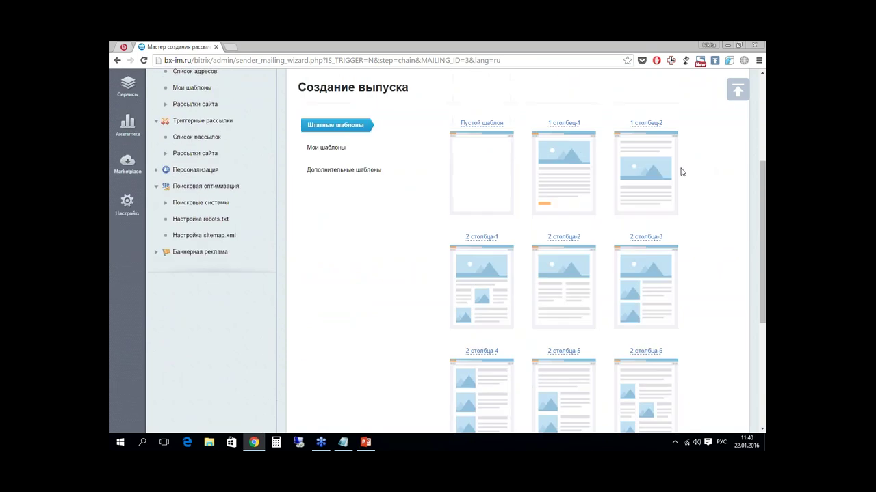
pyautogui.click(330, 148)
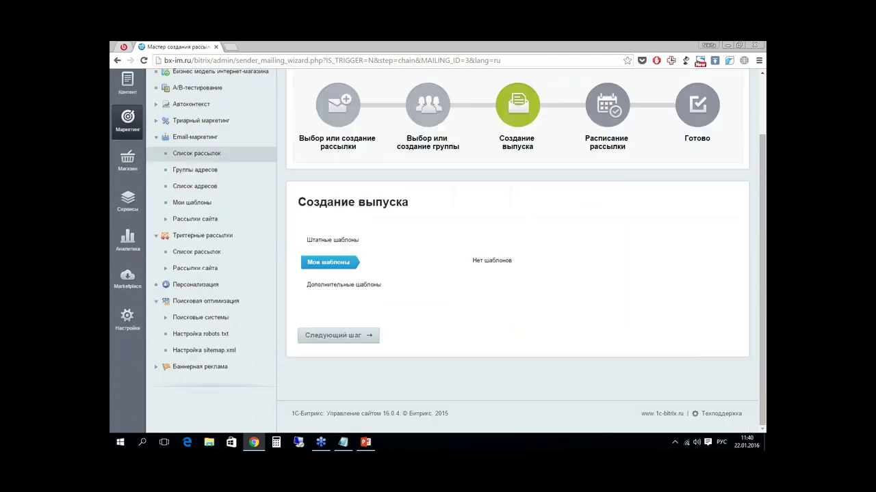
pyautogui.click(340, 239)
pyautogui.scroll(-2, 580, 194)
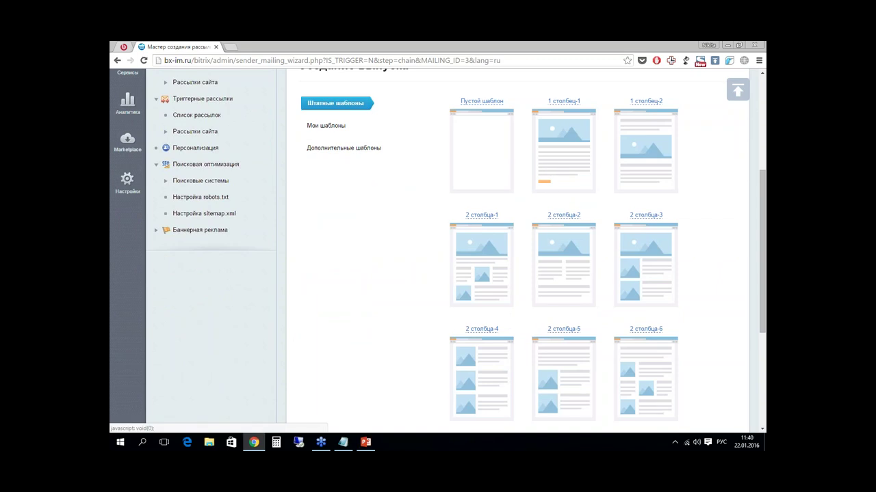
pyautogui.click(483, 182)
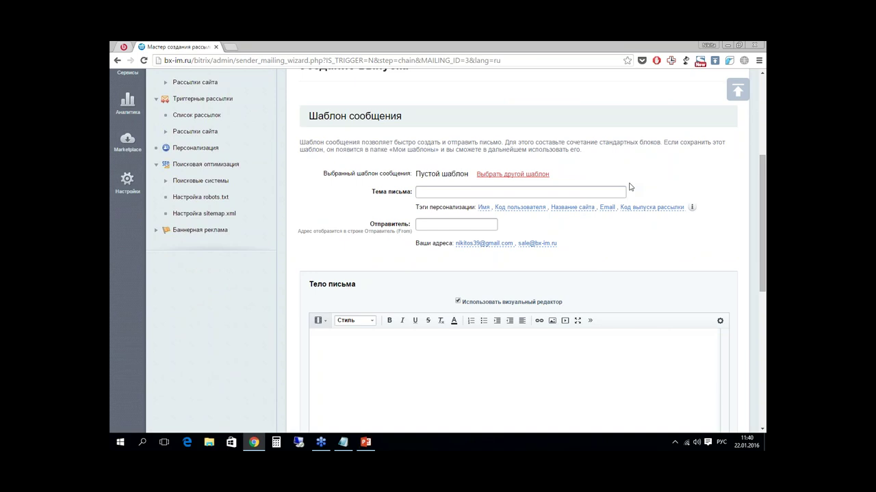
# - Switch the issue to the 2 столбца-2 template, prefilling a two-column body
pyautogui.scroll(-3, 633, 186)
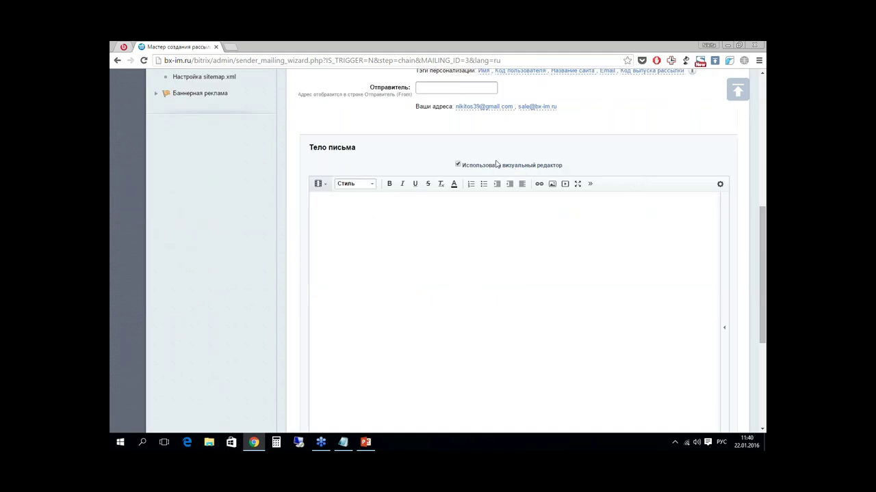
pyautogui.scroll(-4, 526, 196)
pyautogui.scroll(5, 526, 196)
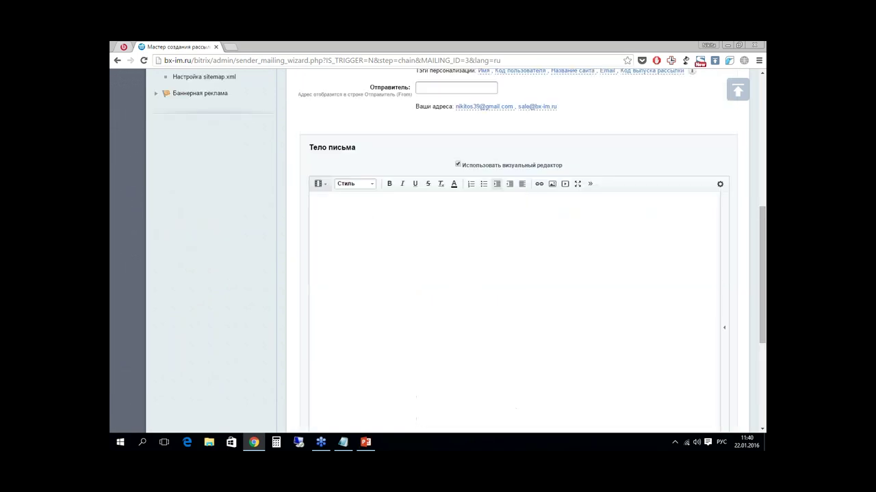
pyautogui.click(458, 165)
pyautogui.click(458, 166)
pyautogui.scroll(-5, 561, 216)
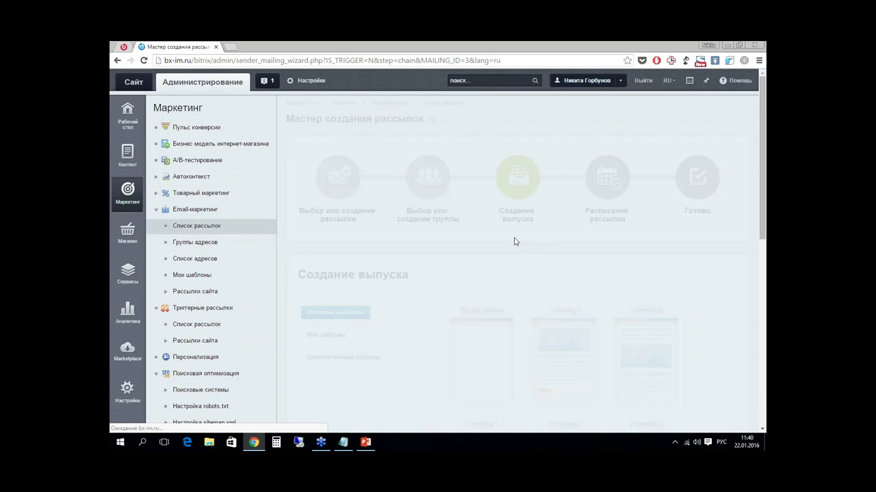
pyautogui.scroll(3, 560, 229)
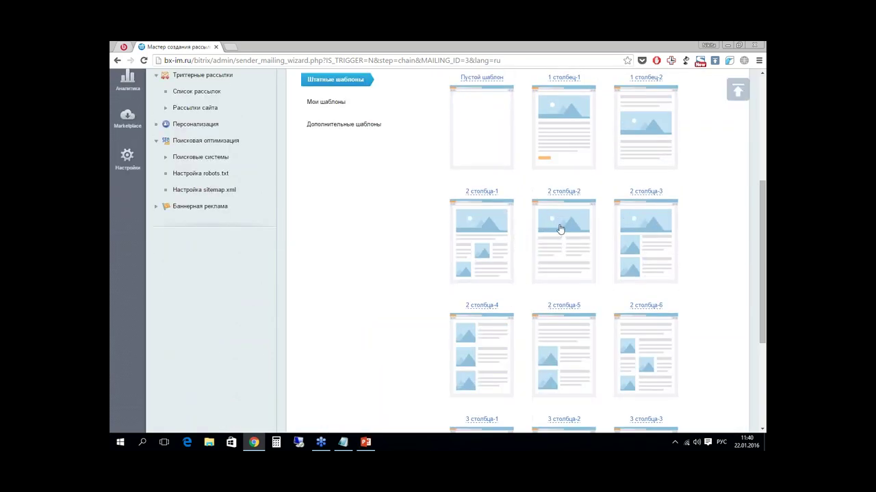
pyautogui.click(560, 229)
pyautogui.scroll(1, 559, 228)
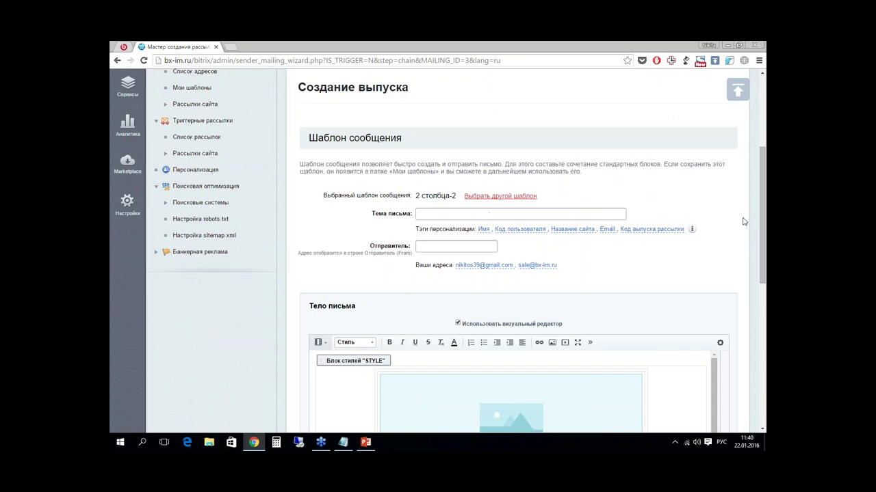
# - Set the mailing subject to '#NAME#! Посмотрите какая рассылка пришла!' using the Имя tag
pyautogui.click(692, 231)
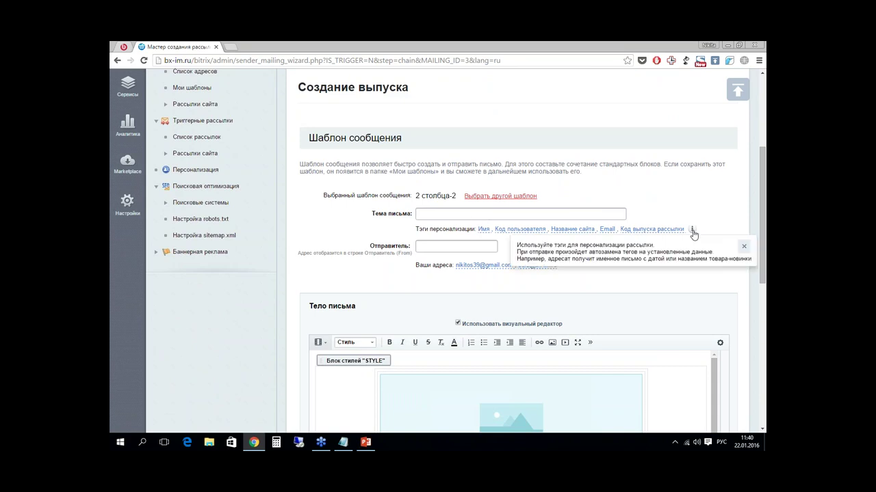
pyautogui.click(744, 247)
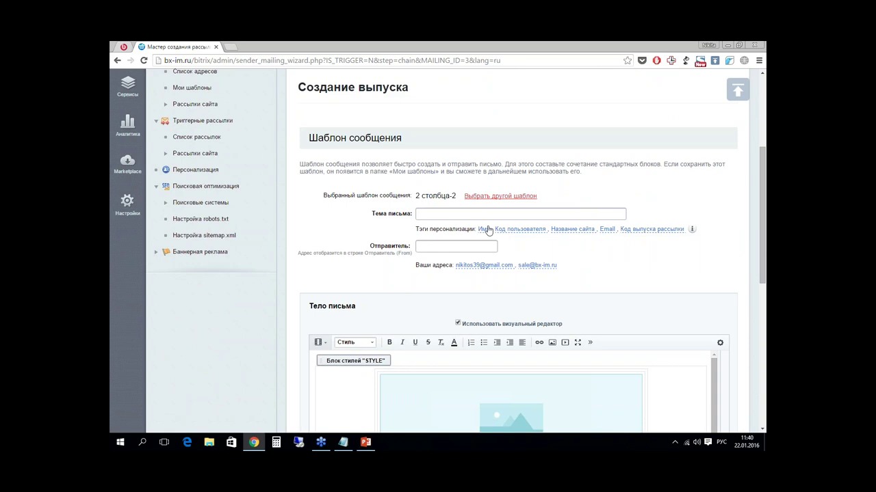
pyautogui.click(484, 230)
pyautogui.write('Посмотрите какая ')
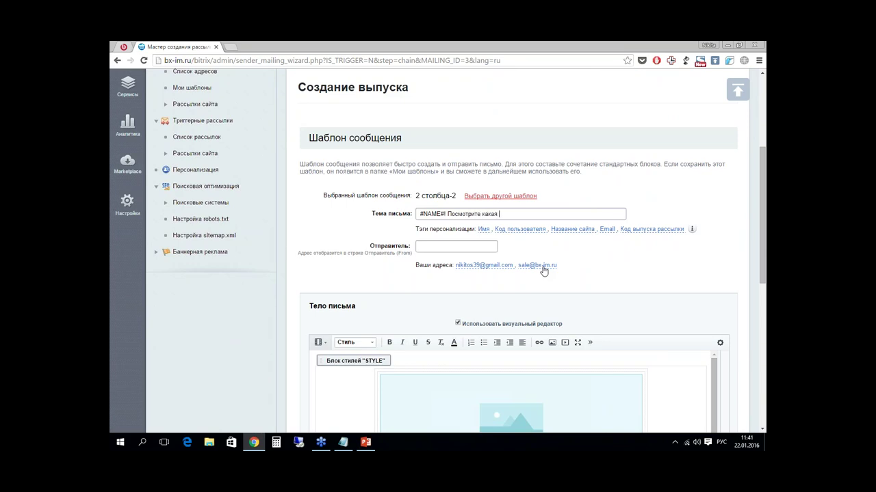
pyautogui.write('рассылка пришла!')
# - Set the sender to the shop's sales address from Ваши адреса
pyautogui.click(469, 265)
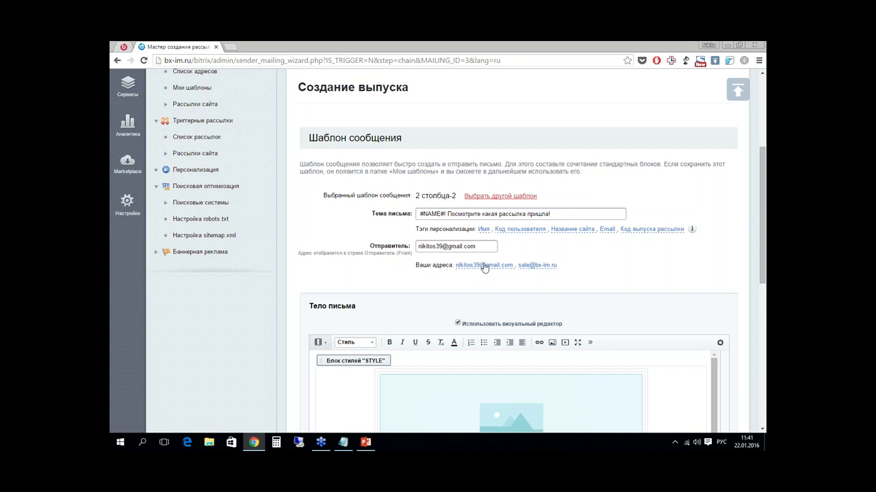
pyautogui.moveTo(484, 247); pyautogui.dragTo(418, 247)
pyautogui.click(570, 271)
pyautogui.click(532, 266)
# - Switch the message body to raw HTML source and back to visual editing
pyautogui.scroll(-2, 612, 274)
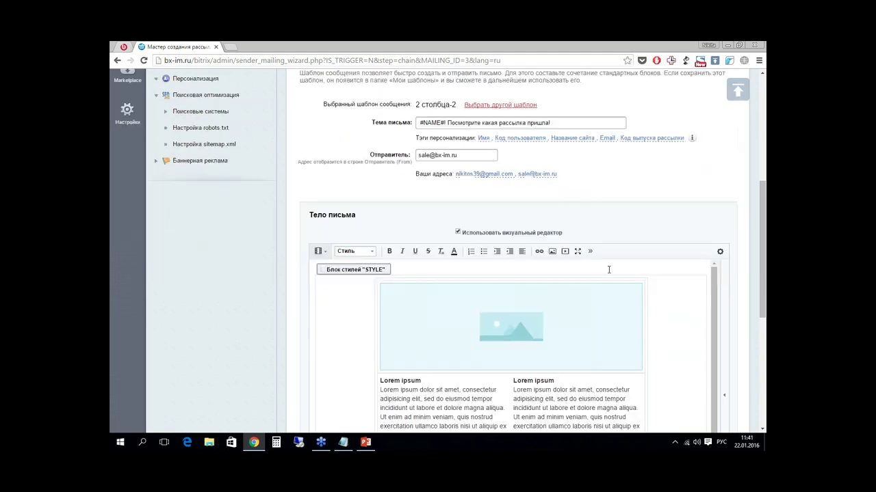
pyautogui.scroll(-1, 609, 270)
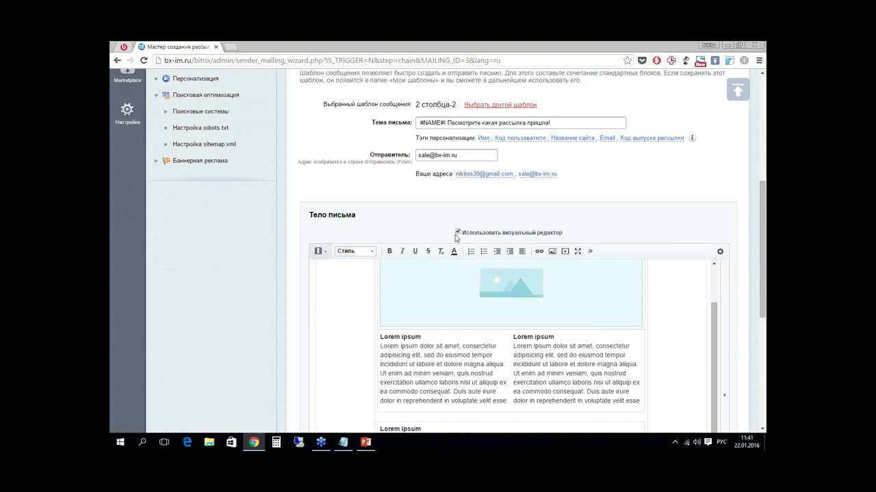
pyautogui.scroll(-4, 293, 308)
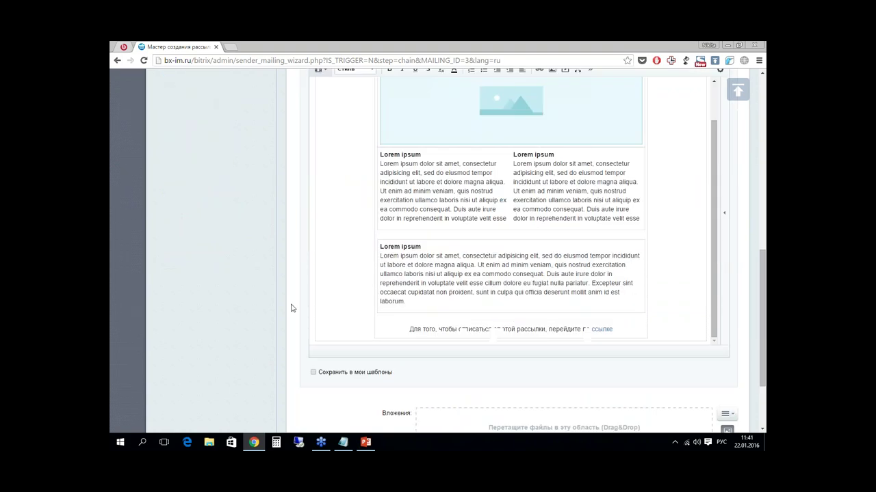
pyautogui.scroll(3, 293, 307)
pyautogui.scroll(-4, 293, 307)
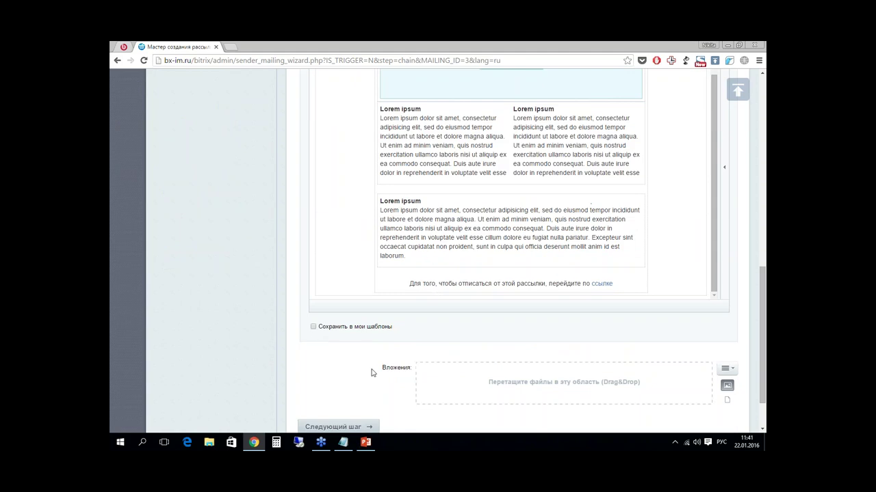
pyautogui.scroll(3, 388, 363)
pyautogui.scroll(1, 708, 279)
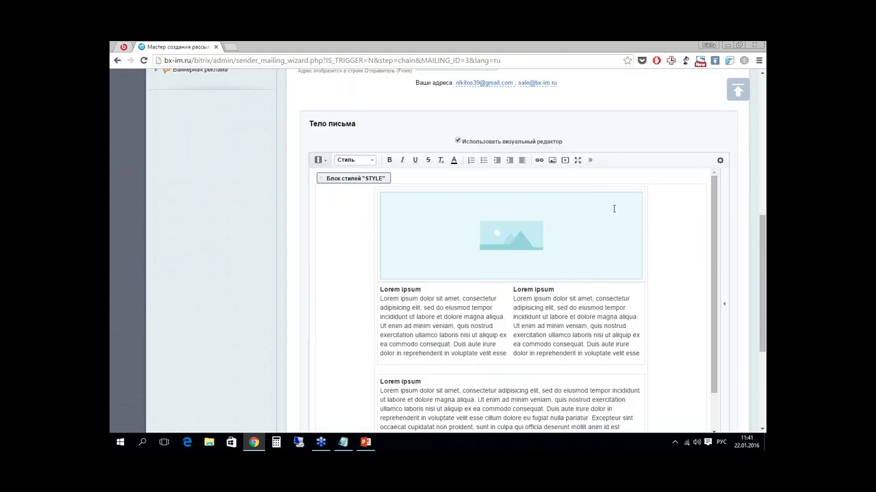
pyautogui.click(457, 141)
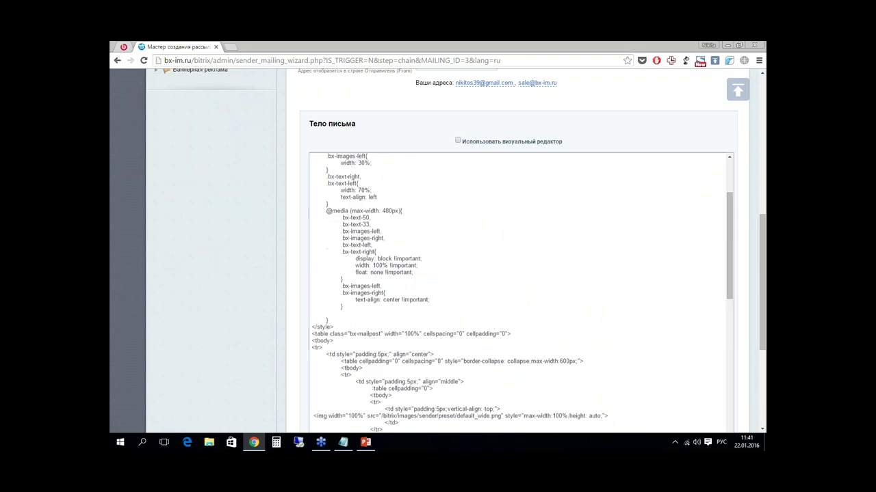
pyautogui.click(457, 141)
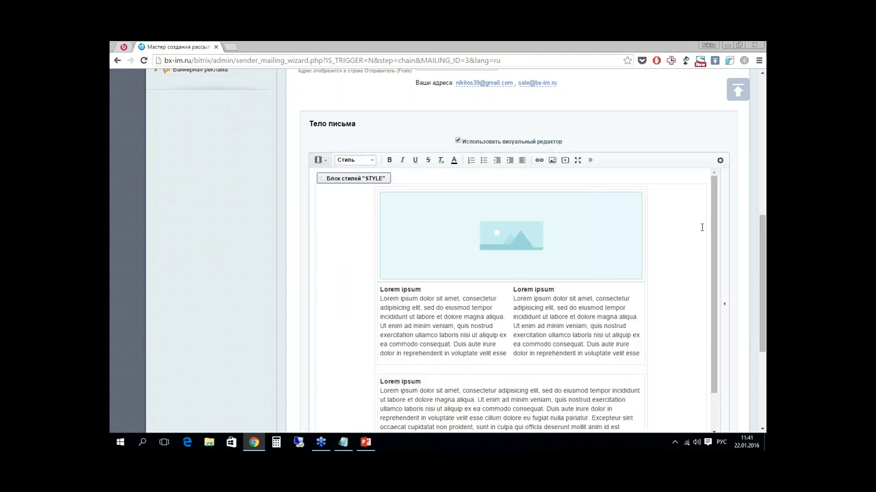
# - Show the mail blocks side panel and list the Базовые блоки types
pyautogui.click(615, 273)
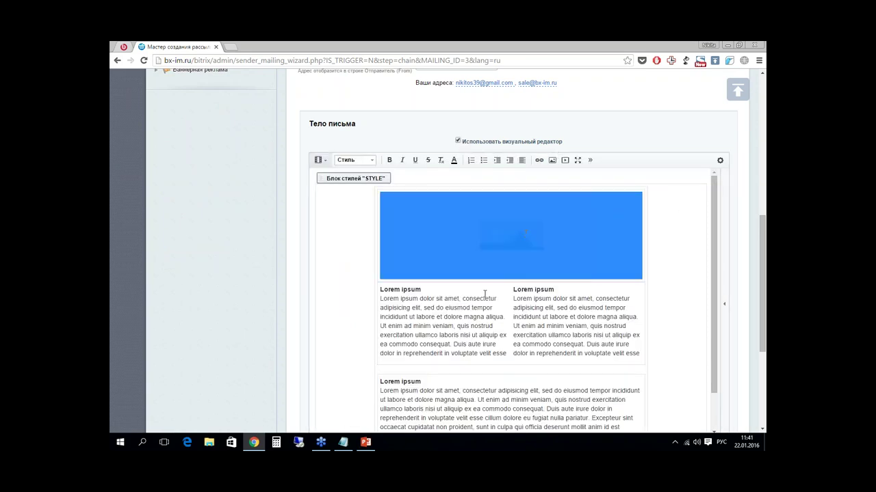
pyautogui.click(453, 324)
pyautogui.scroll(-1, 620, 264)
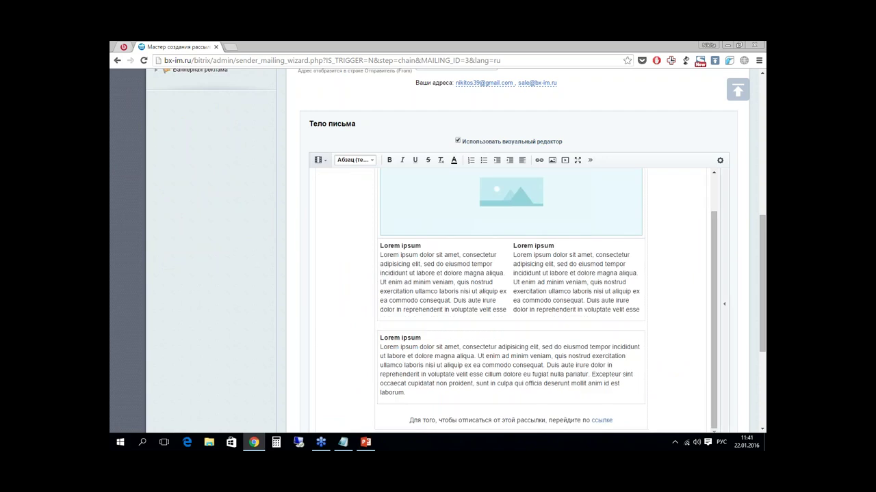
pyautogui.scroll(-1, 730, 301)
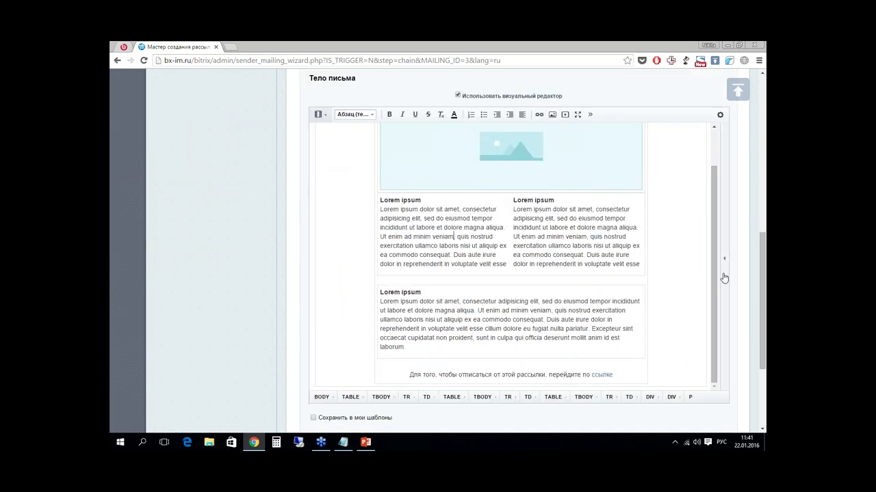
pyautogui.click(725, 277)
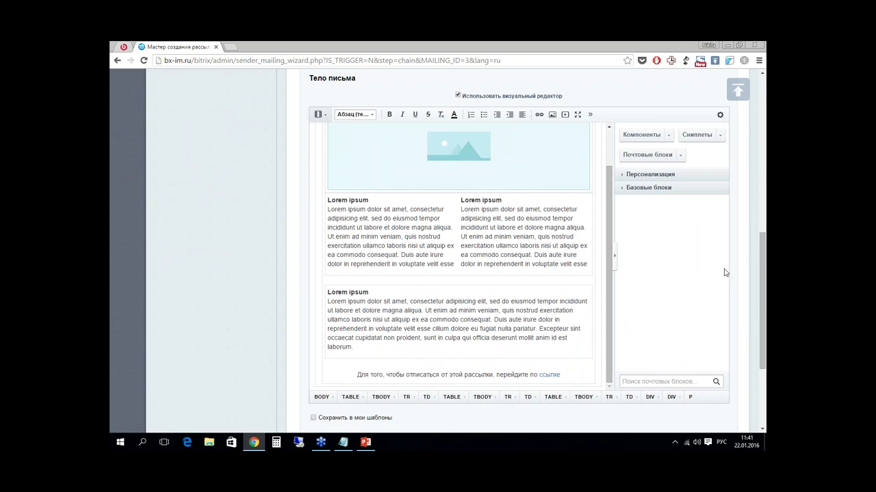
pyautogui.click(624, 189)
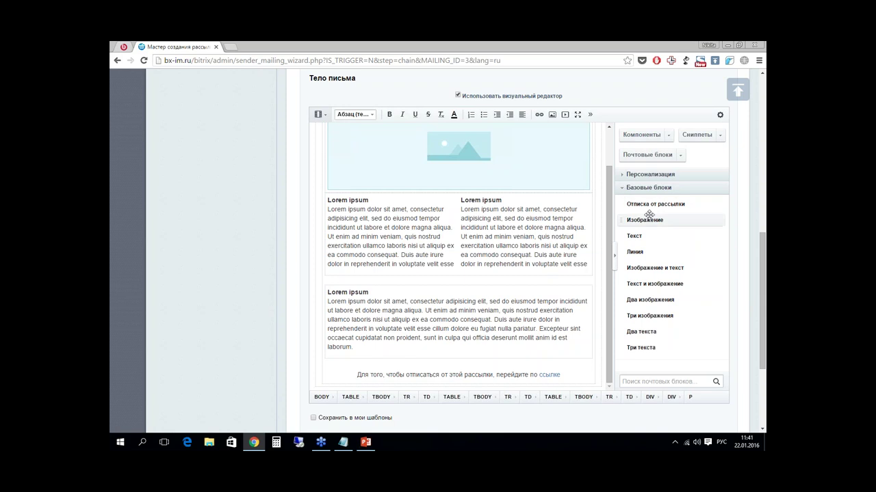
# - Delete the top image and drag a Три изображения block into its place
pyautogui.scroll(1, 590, 223)
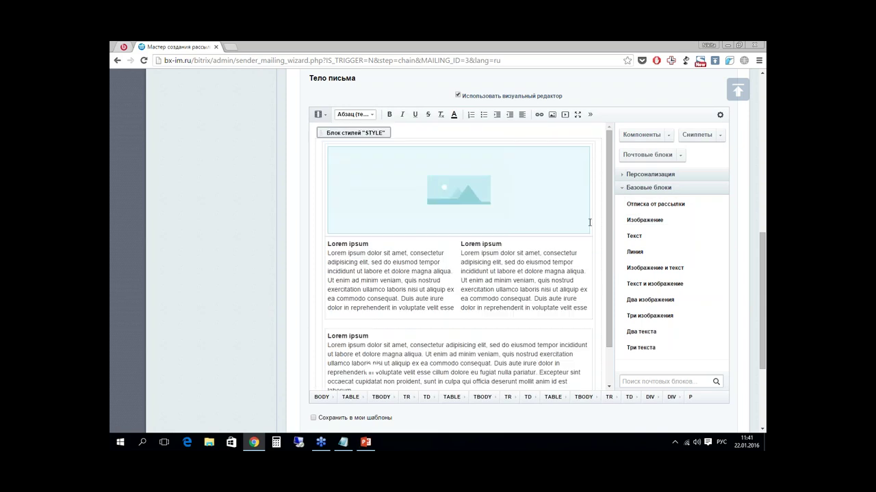
pyautogui.click(588, 223)
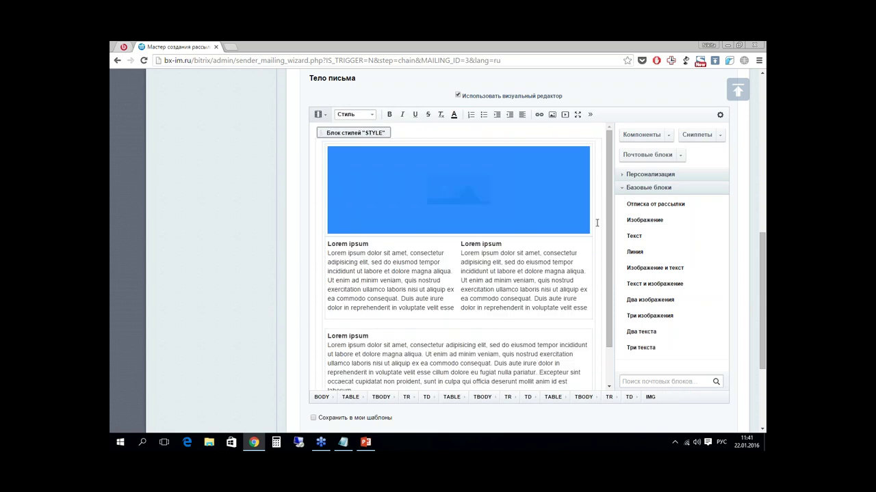
pyautogui.click(596, 222)
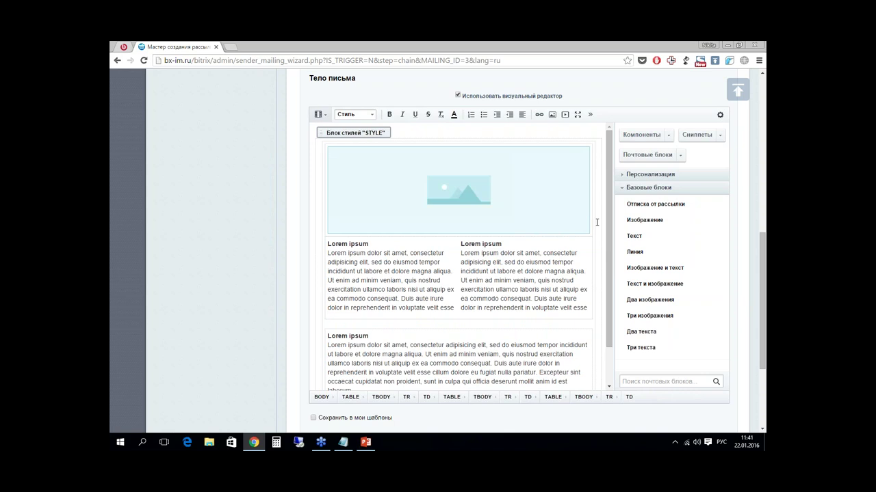
pyautogui.press('BackSpace')
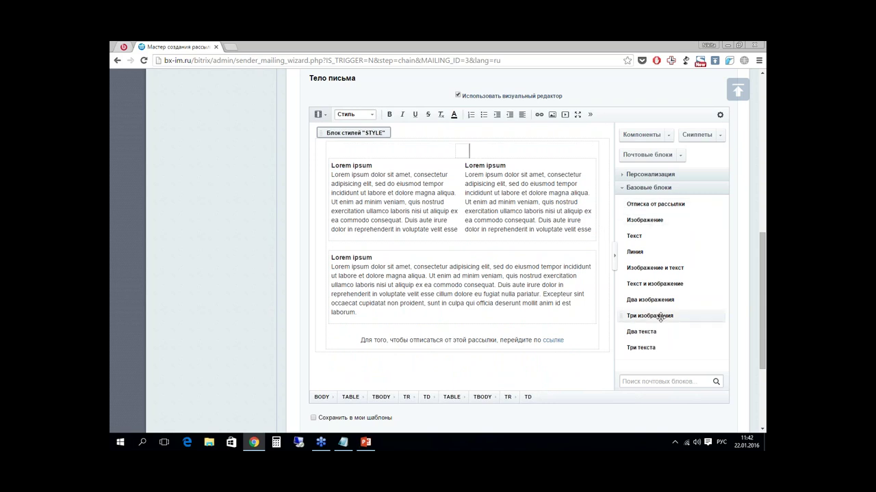
pyautogui.moveTo(657, 315); pyautogui.dragTo(465, 154)
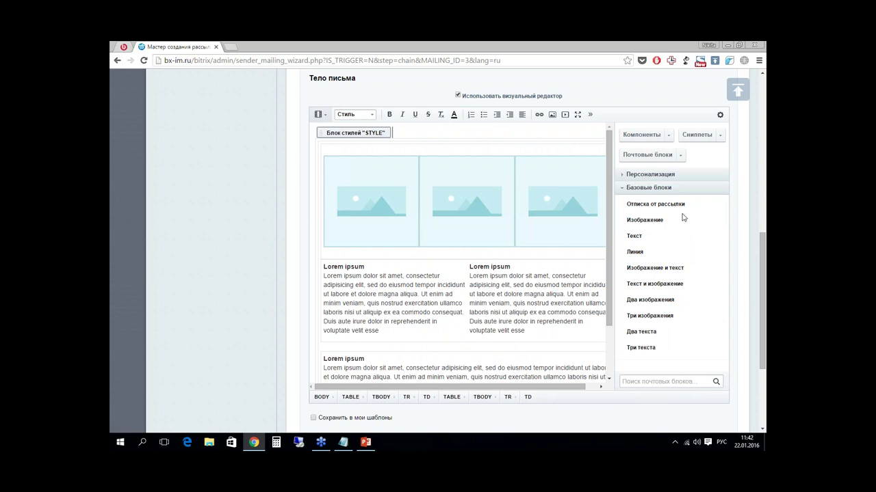
pyautogui.scroll(1, 700, 216)
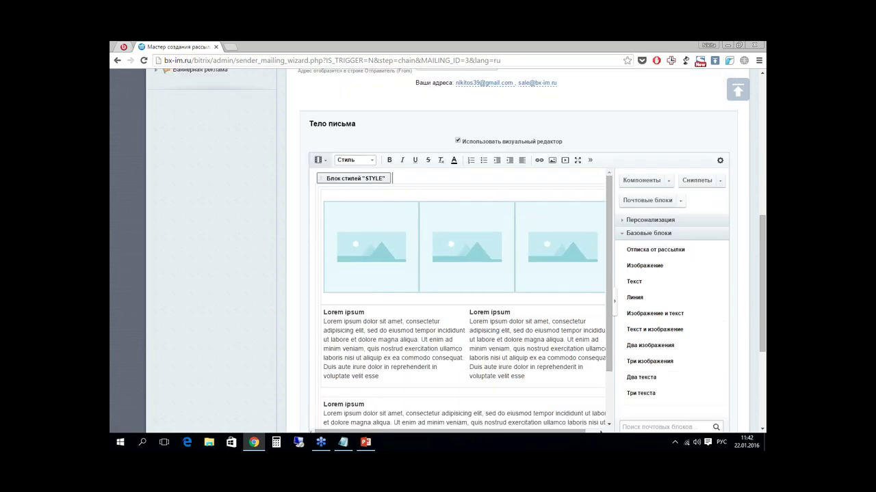
pyautogui.scroll(-1, 699, 240)
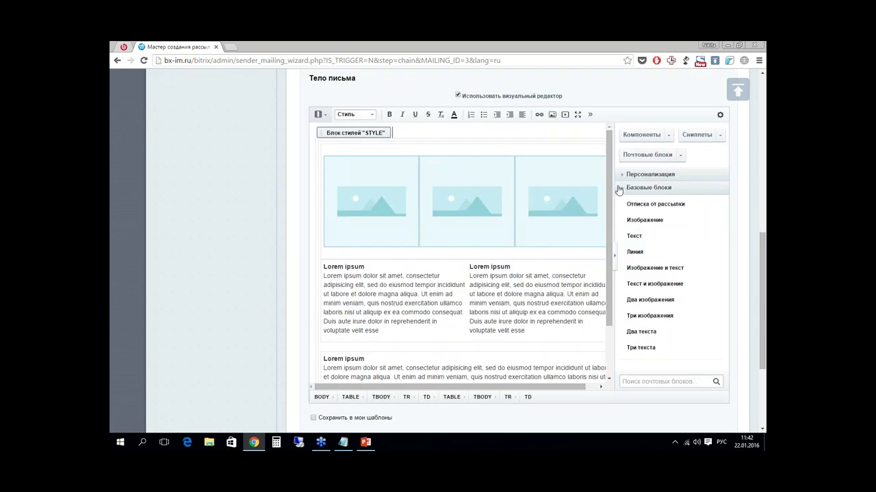
pyautogui.click(619, 189)
pyautogui.scroll(1, 691, 219)
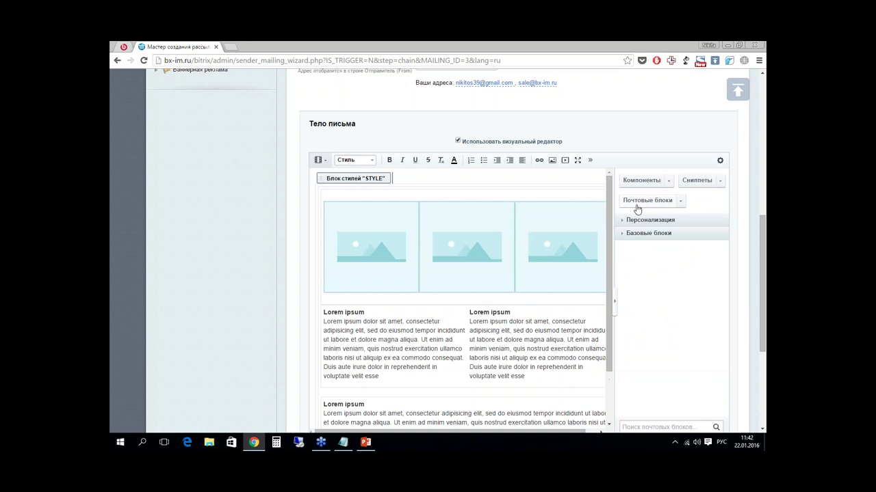
pyautogui.click(622, 221)
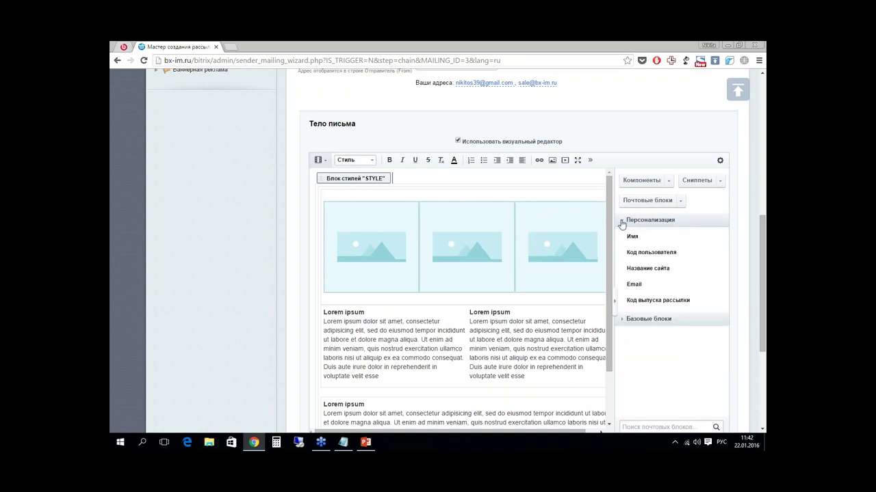
pyautogui.click(623, 221)
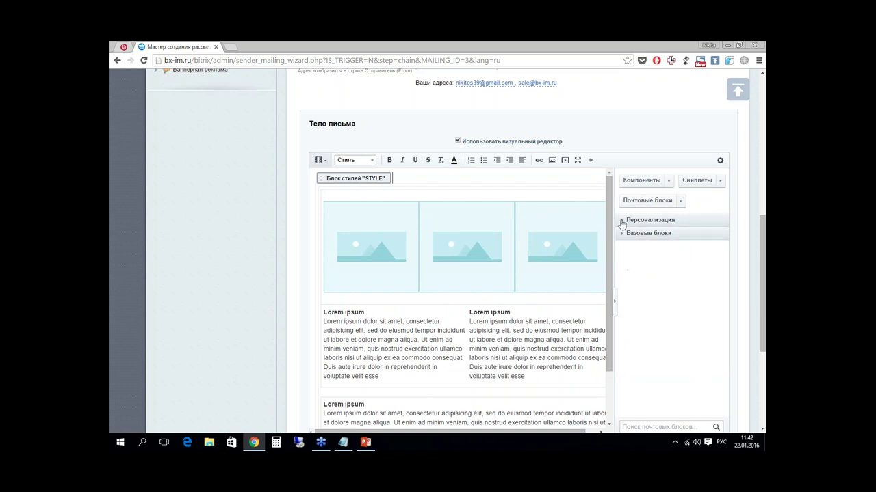
pyautogui.click(623, 235)
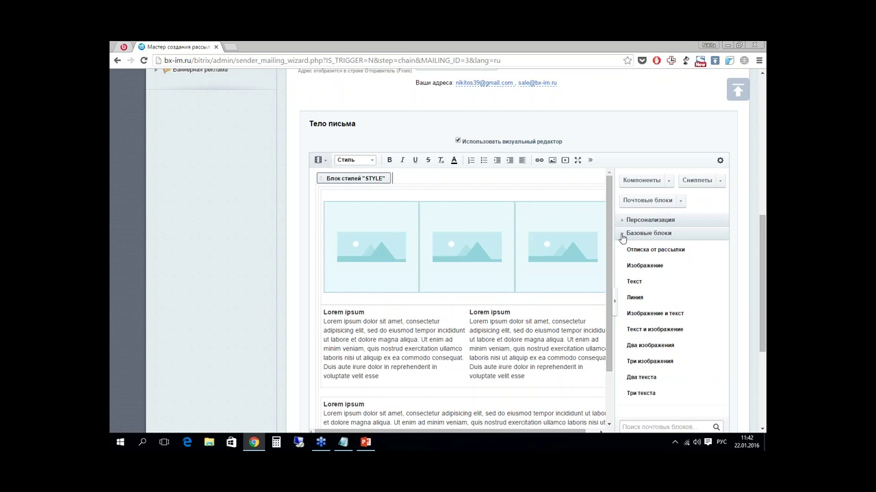
pyautogui.scroll(-1, 623, 237)
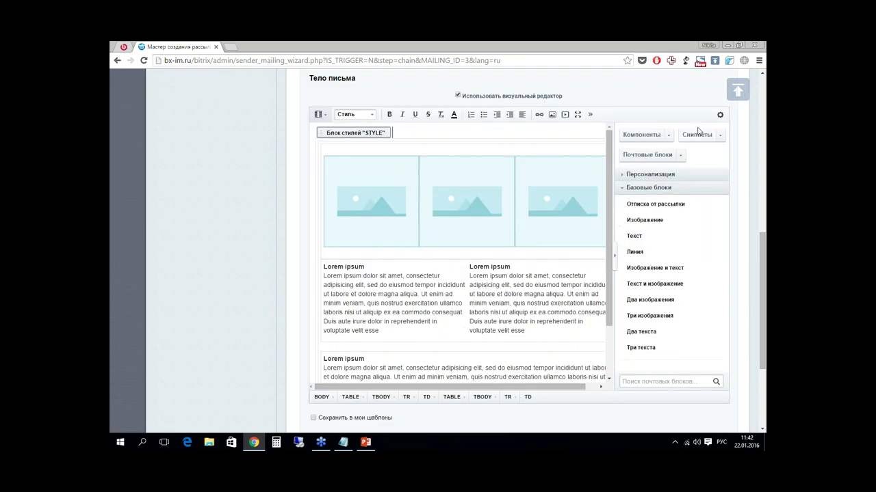
pyautogui.click(720, 115)
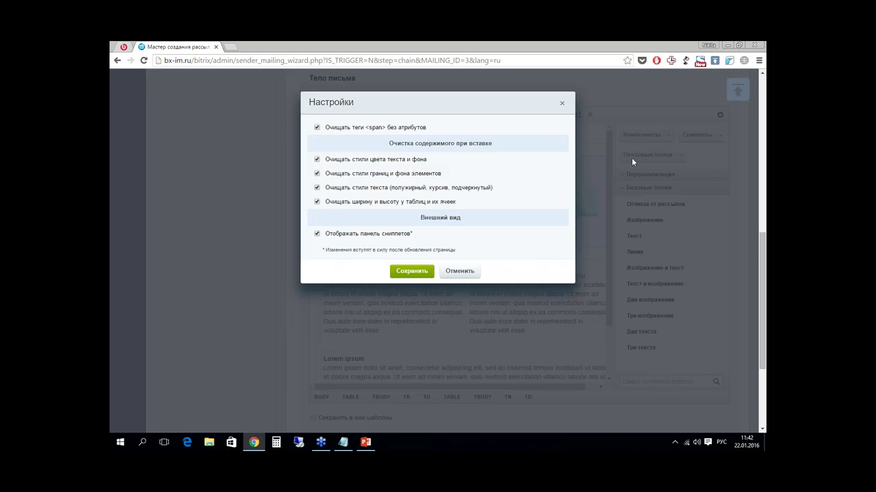
pyautogui.click(460, 270)
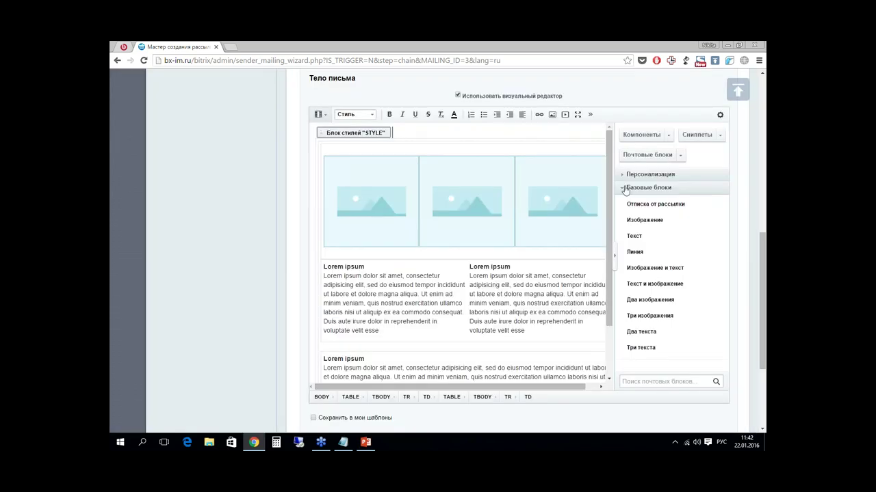
pyautogui.click(621, 188)
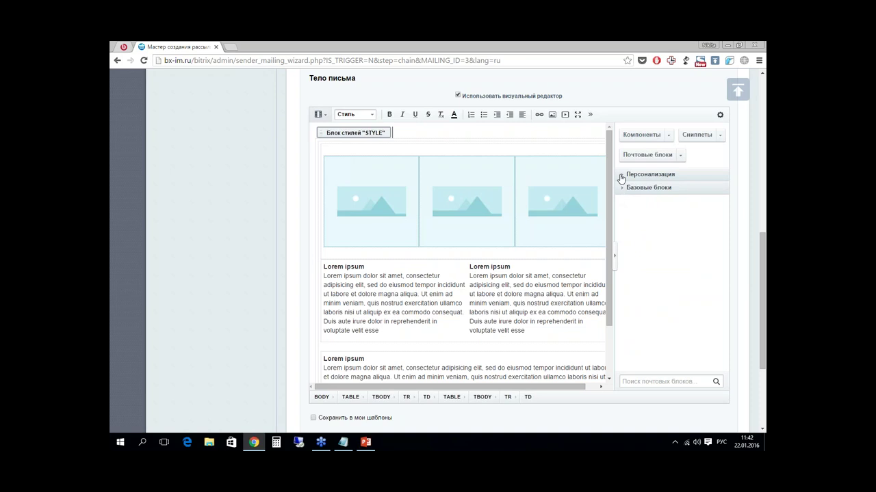
pyautogui.click(621, 175)
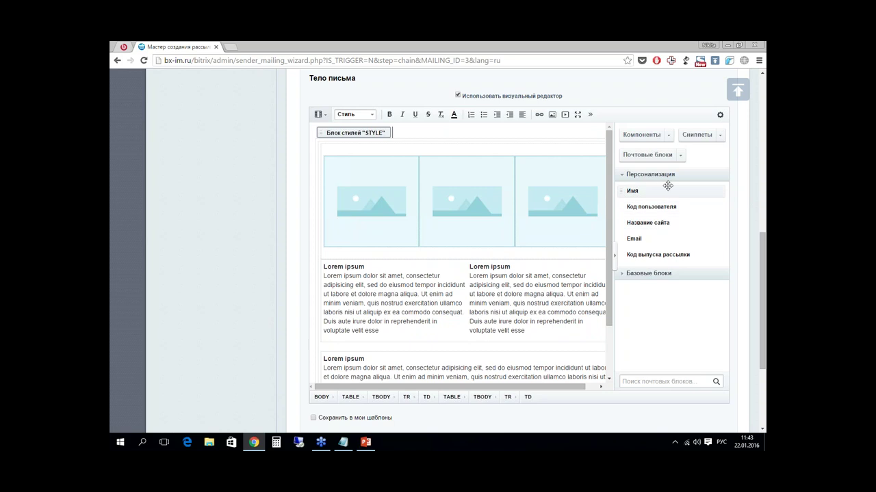
pyautogui.click(622, 176)
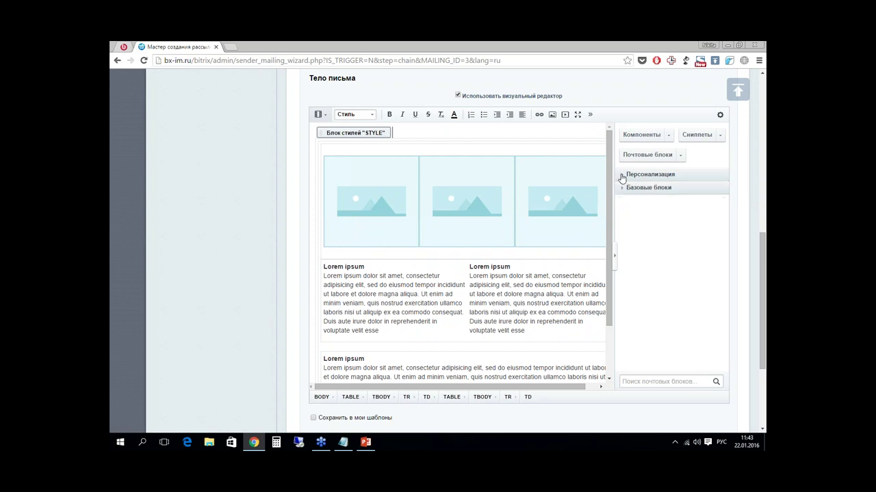
pyautogui.scroll(-3, 199, 256)
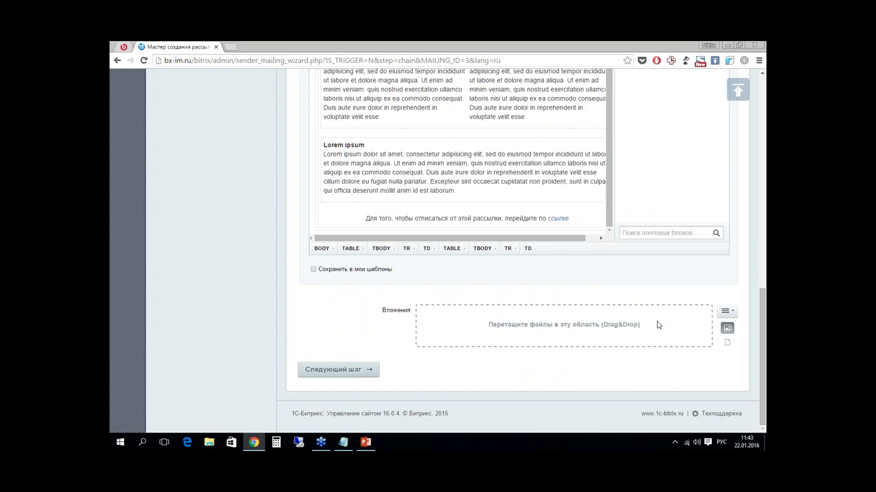
# - Advance to the schedule step and add an 'Отправить в определенное время' schedule
pyautogui.click(350, 369)
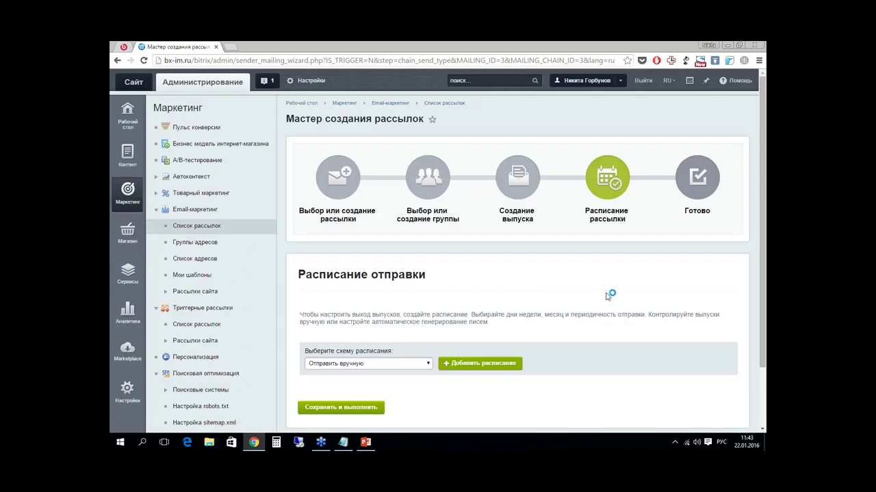
pyautogui.scroll(-2, 608, 294)
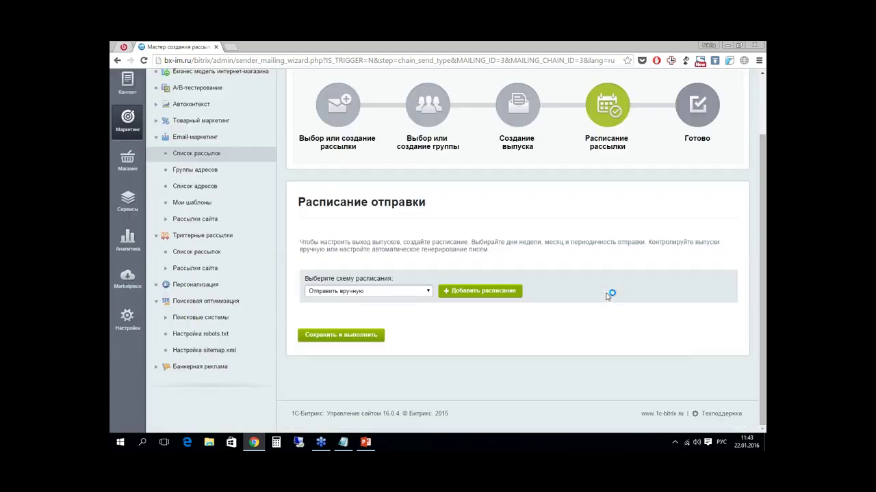
pyautogui.click(402, 291)
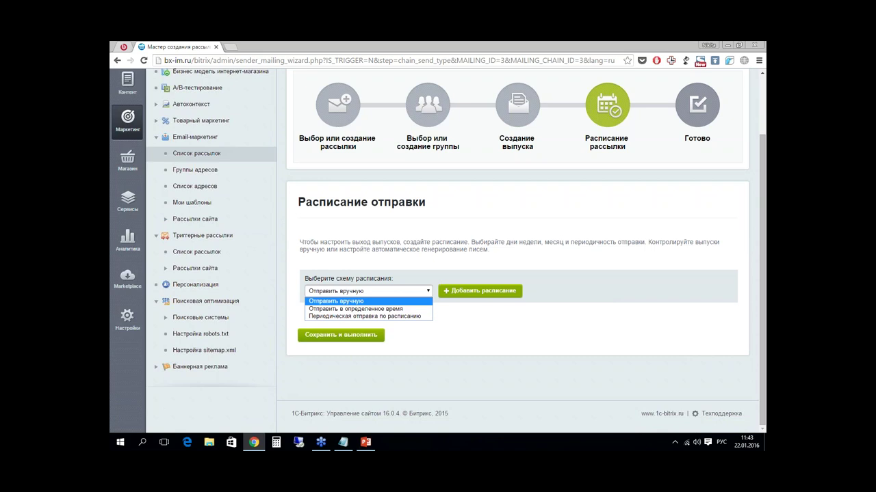
pyautogui.click(419, 267)
pyautogui.click(388, 291)
pyautogui.click(389, 309)
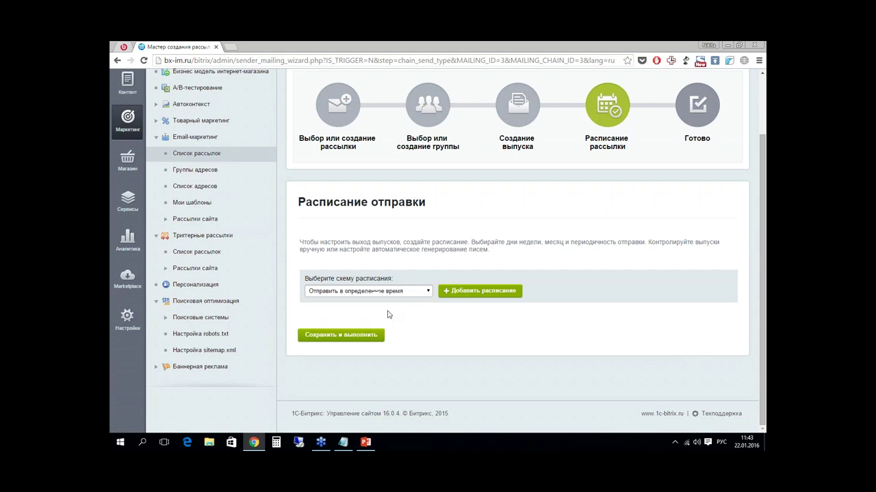
pyautogui.click(469, 293)
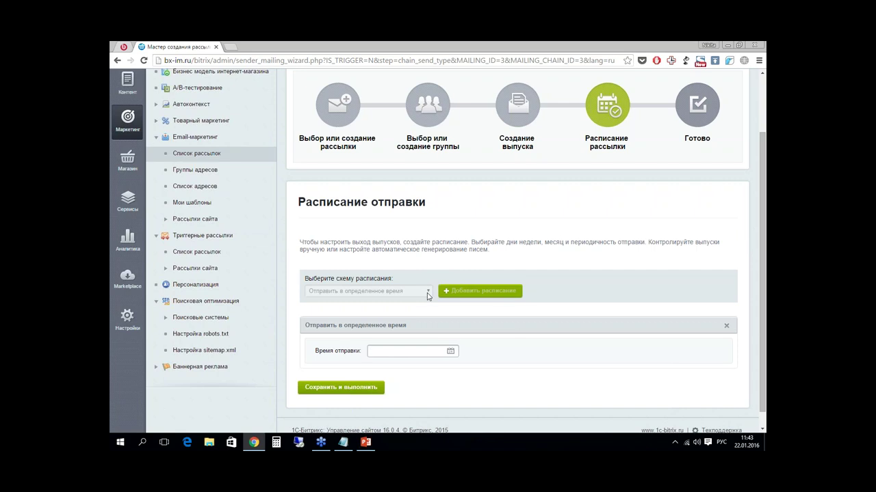
# - Set the send time to 20 January 2016, 11:43:00
pyautogui.scroll(-1, 424, 322)
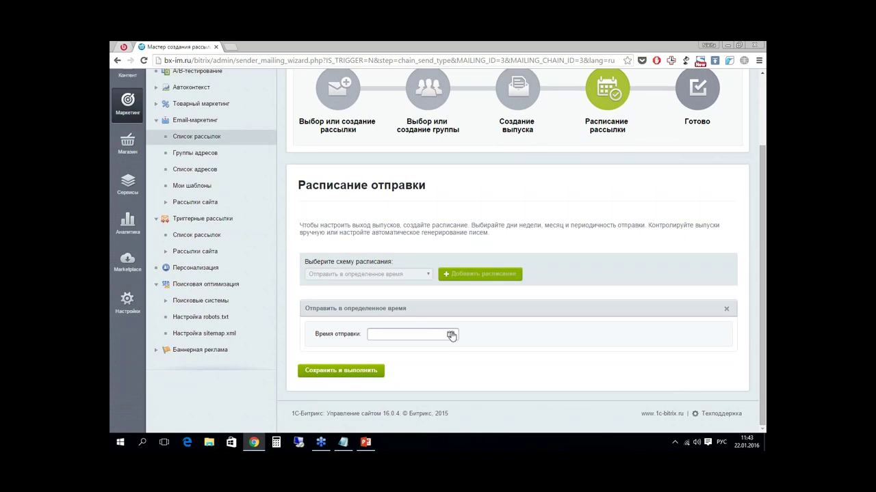
pyautogui.click(450, 335)
pyautogui.click(483, 265)
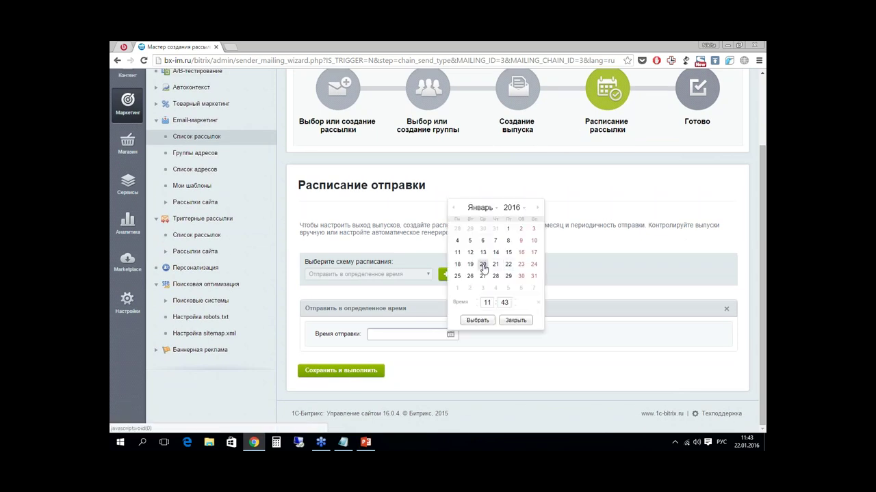
pyautogui.click(477, 320)
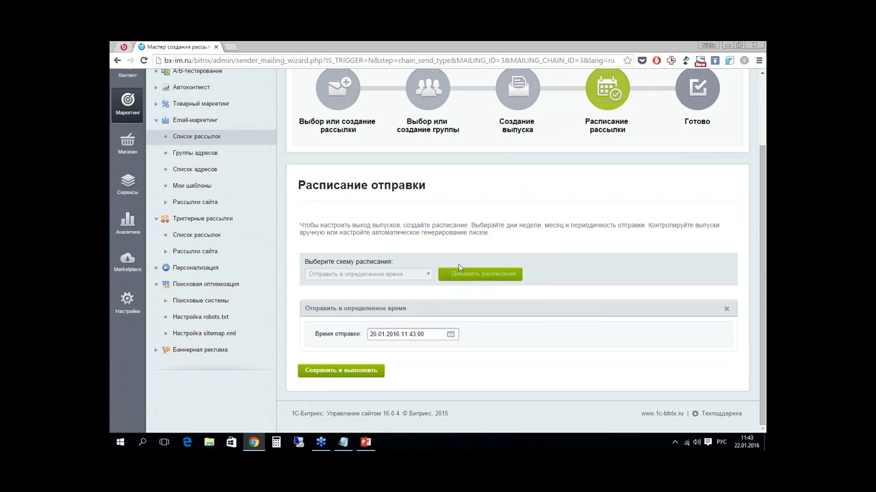
# - Remove the timed schedule, try a periodic schedule block, then remove it too
pyautogui.click(726, 308)
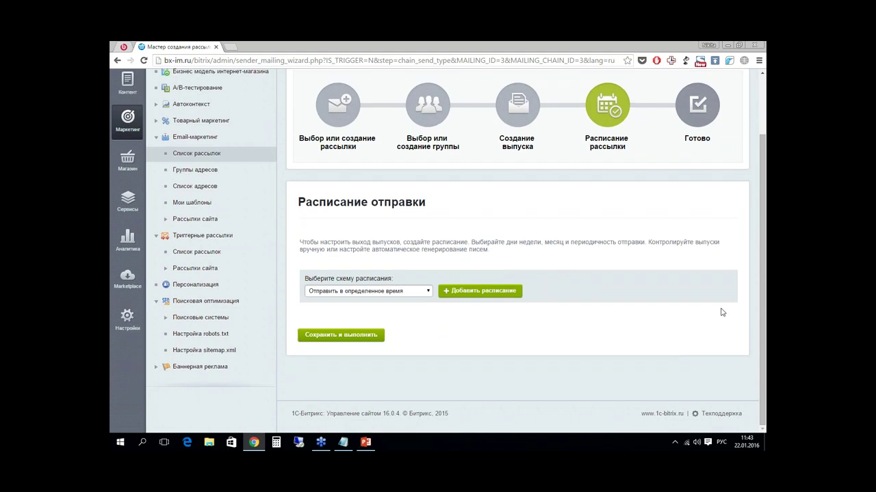
pyautogui.click(407, 291)
pyautogui.click(394, 317)
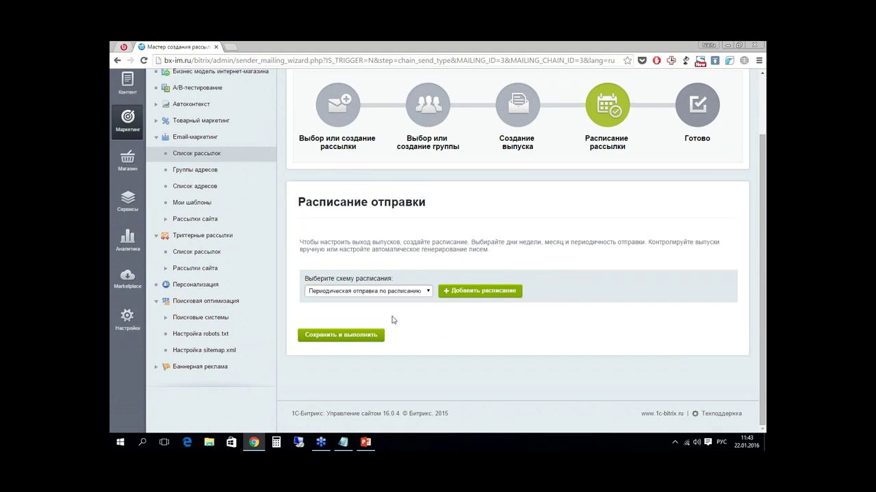
pyautogui.click(459, 295)
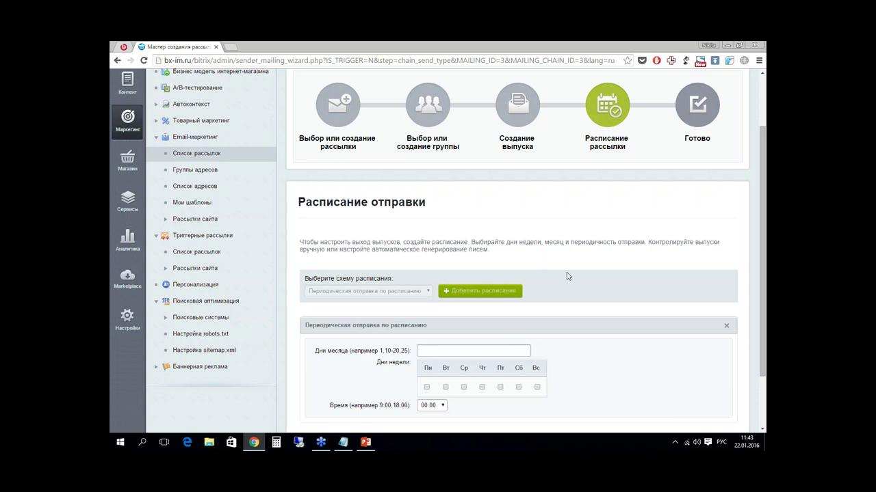
pyautogui.scroll(-1, 571, 274)
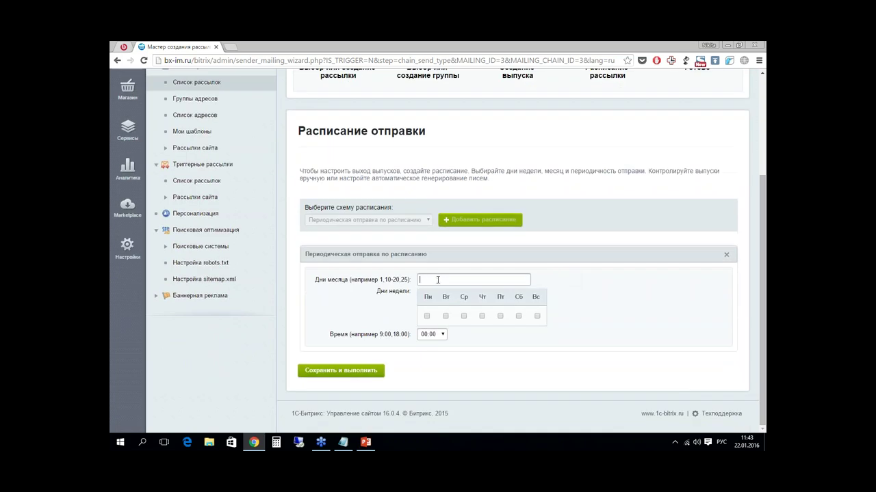
pyautogui.click(442, 334)
pyautogui.click(511, 334)
pyautogui.click(726, 254)
# - Add a manual-sending schedule and save with Сохранить и выполнить
pyautogui.click(411, 291)
pyautogui.click(393, 301)
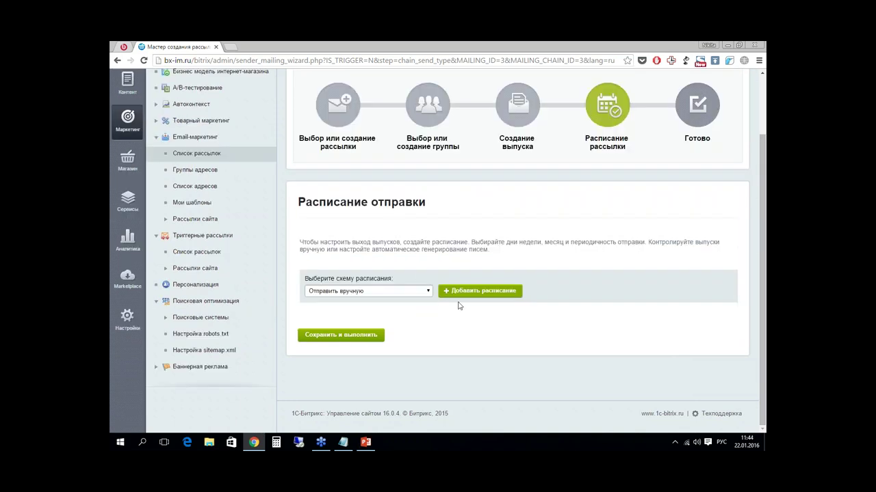
pyautogui.click(472, 294)
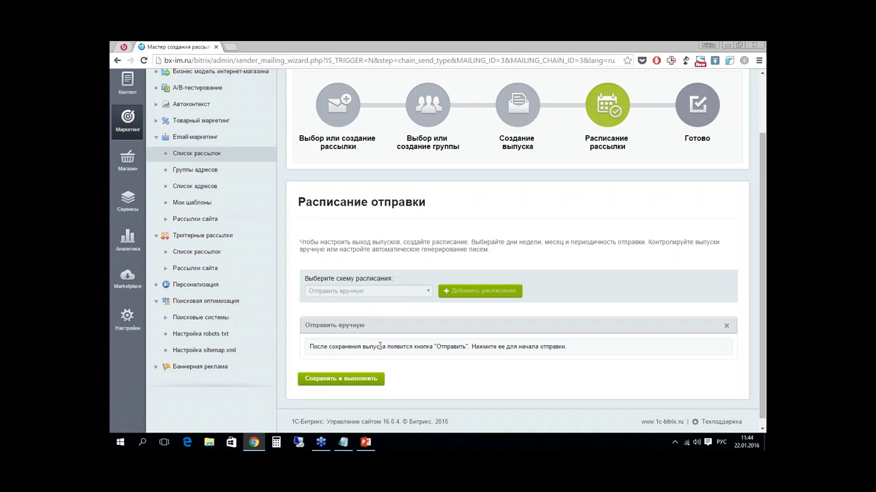
pyautogui.scroll(-1, 400, 327)
pyautogui.click(346, 373)
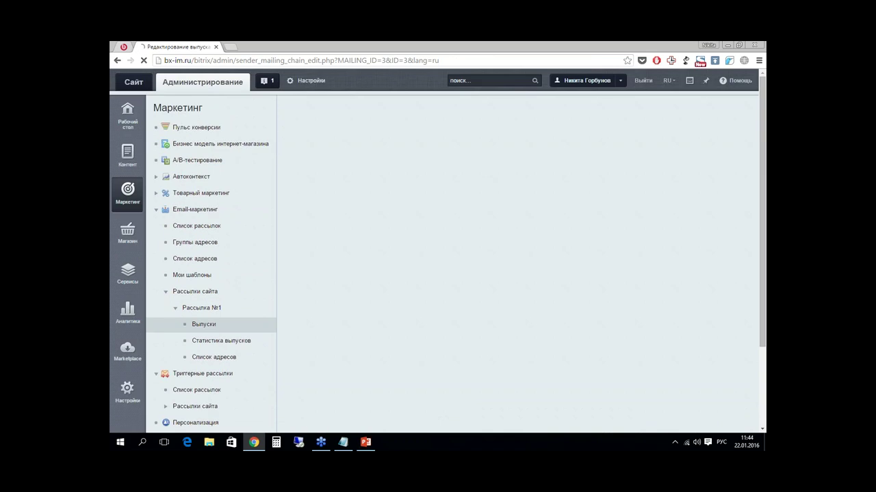
# - Test-send issue #3 to the recent recipient's address; it fails for every address
pyautogui.scroll(-1, 553, 245)
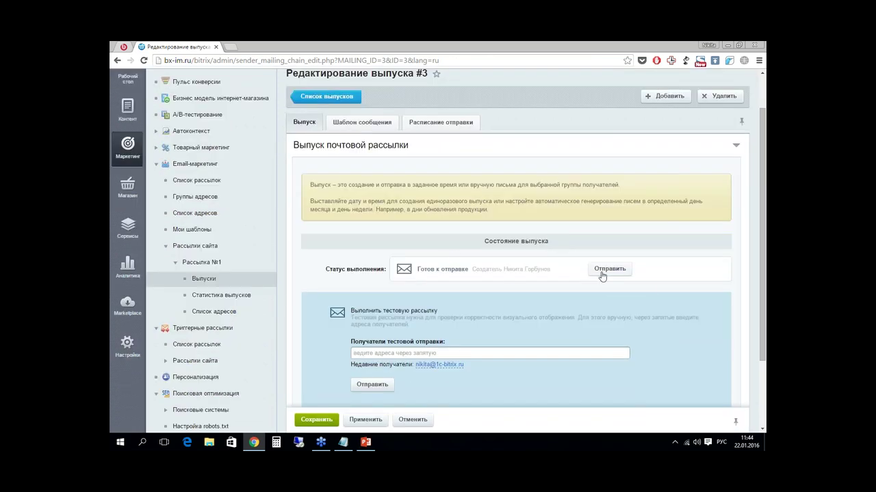
pyautogui.scroll(-2, 452, 299)
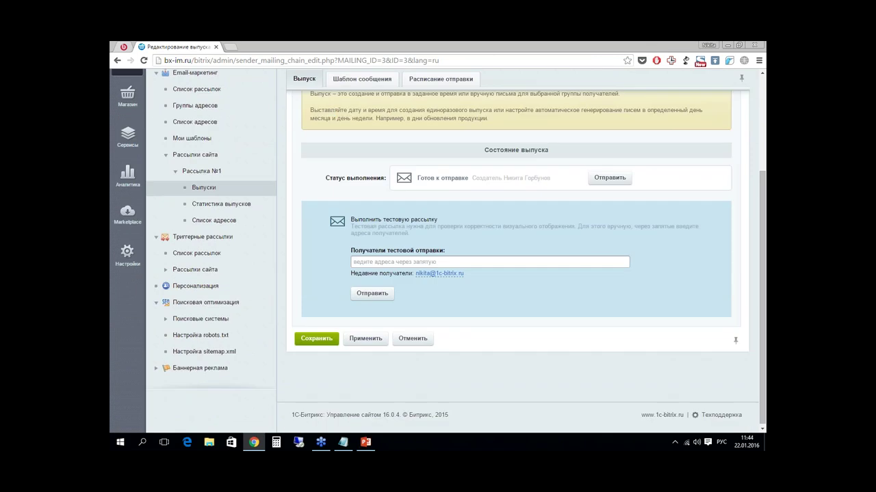
pyautogui.click(455, 274)
pyautogui.click(372, 293)
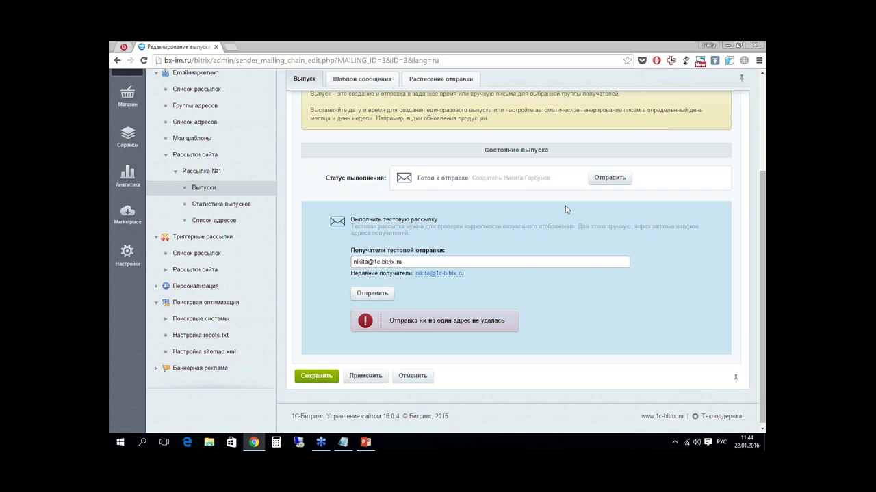
pyautogui.scroll(1, 525, 191)
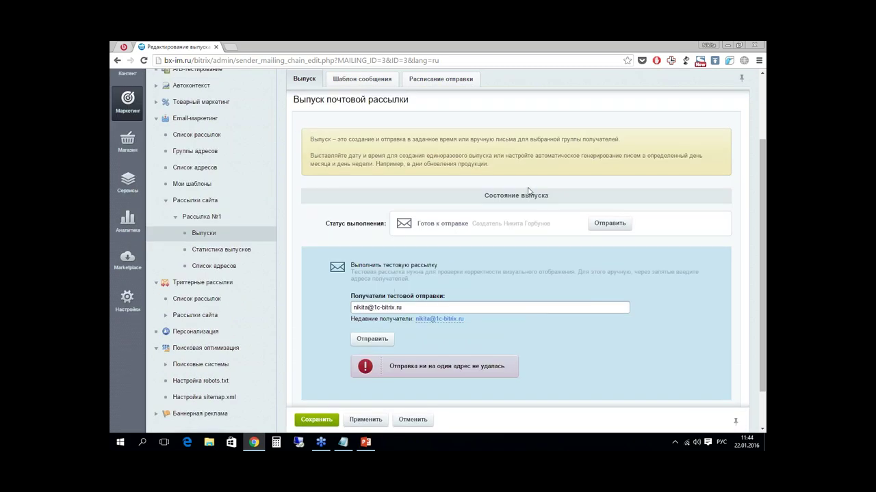
pyautogui.scroll(-1, 528, 191)
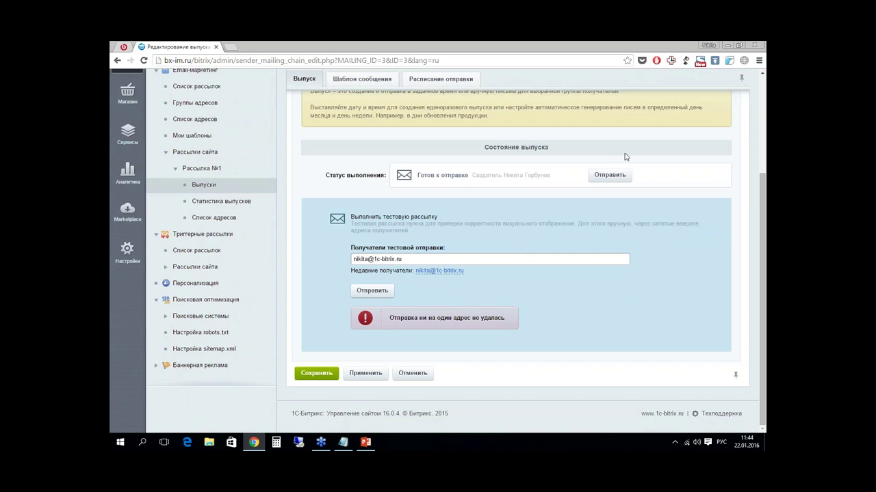
pyautogui.scroll(2, 615, 234)
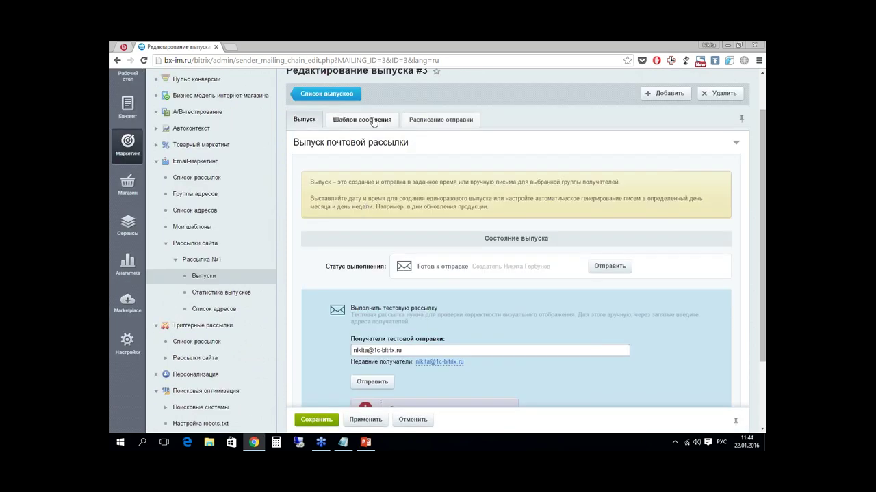
pyautogui.scroll(-2, 373, 205)
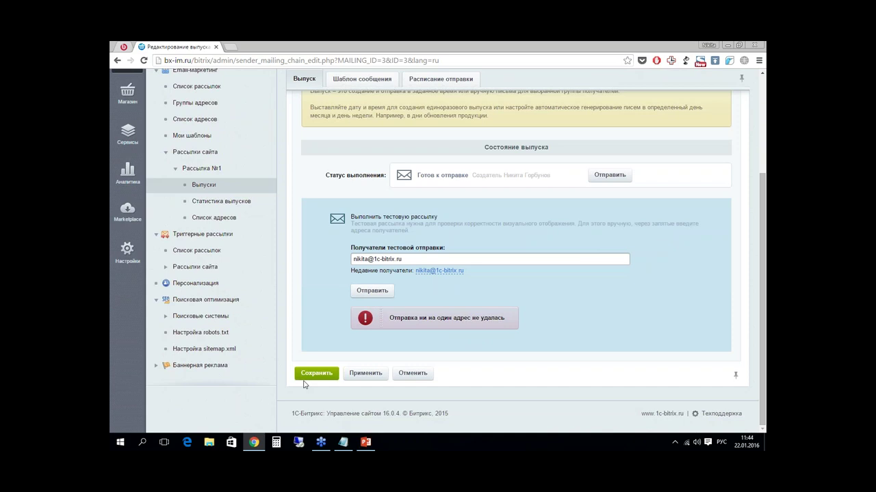
# - Save issue #3 and look over the new-issue form
pyautogui.click(305, 380)
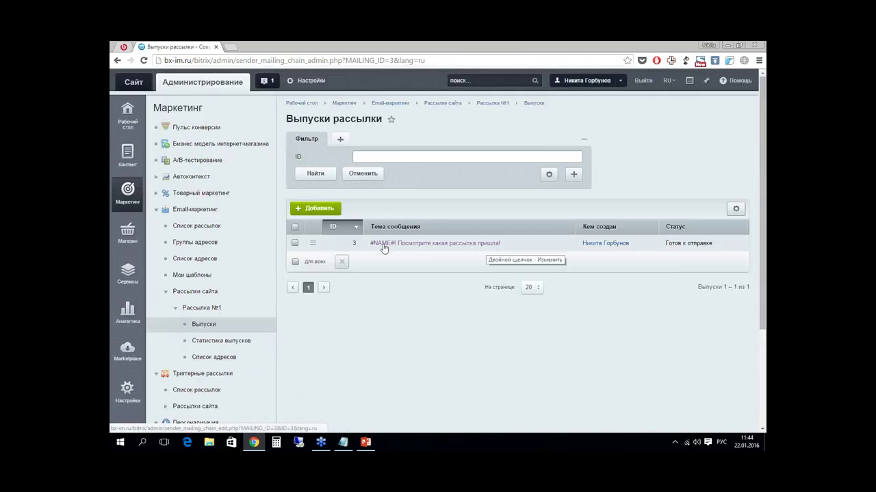
pyautogui.click(319, 207)
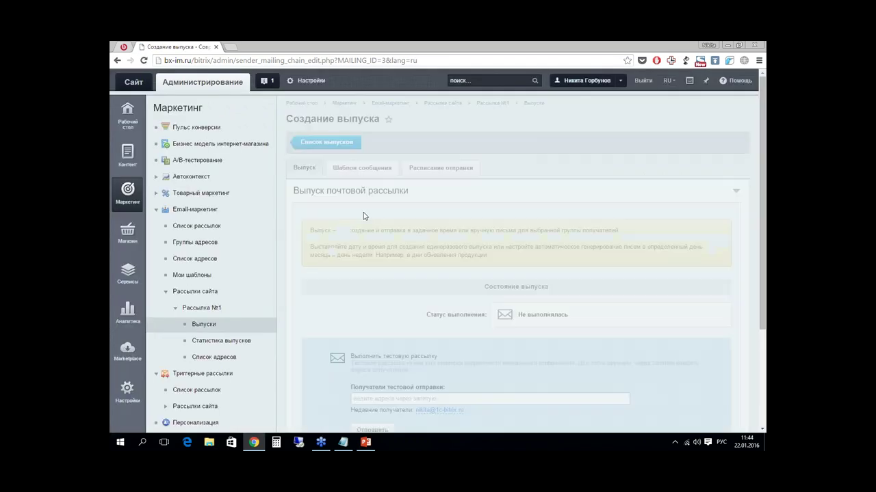
pyautogui.scroll(-2, 375, 242)
pyautogui.scroll(2, 450, 199)
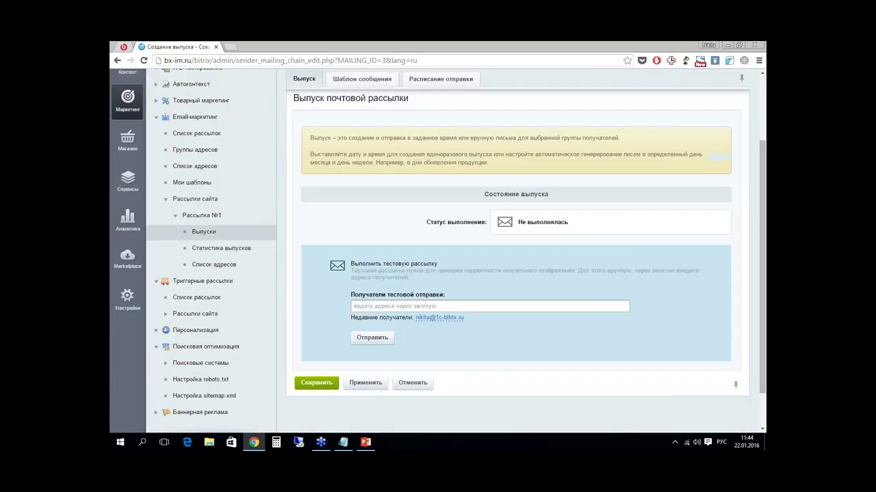
pyautogui.scroll(-2, 449, 199)
pyautogui.scroll(2, 449, 199)
# - Return to the issues list and open Список рассылок under Email-маркетинг
pyautogui.click(320, 141)
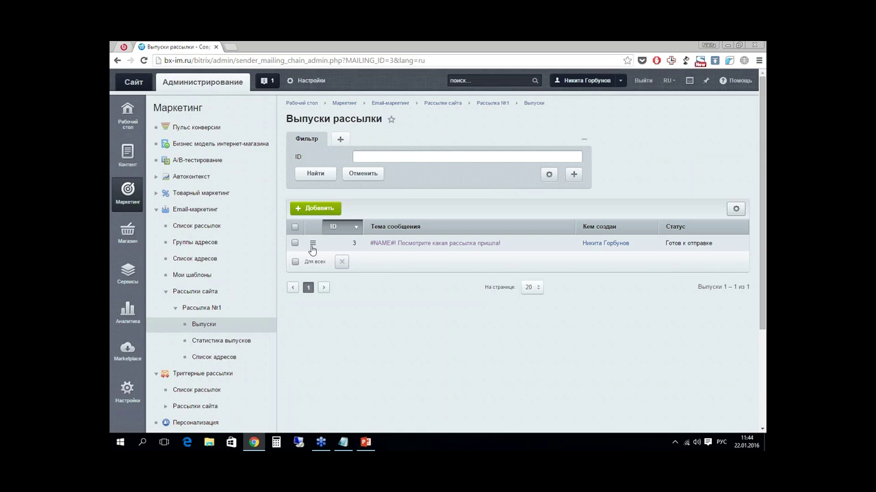
pyautogui.click(175, 308)
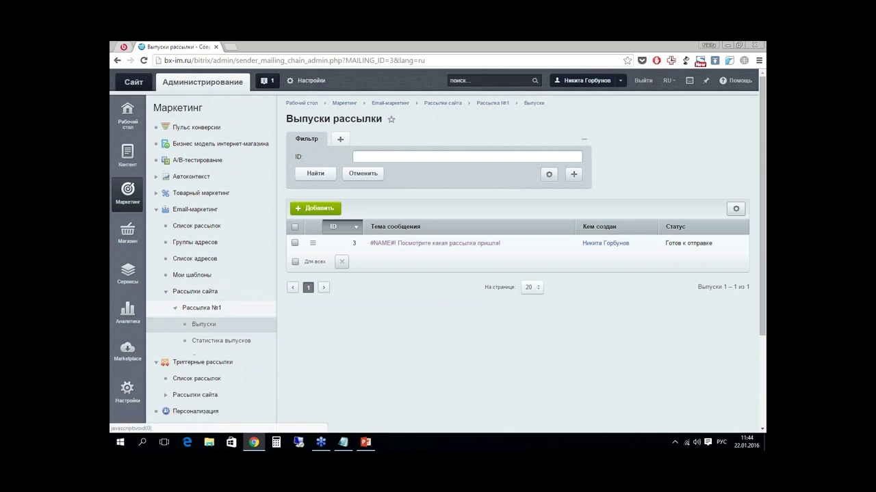
pyautogui.click(196, 225)
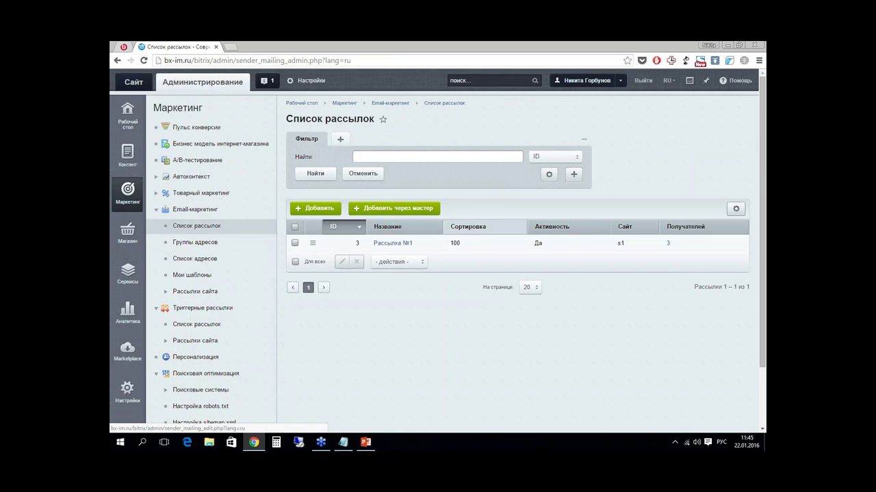
# - View the address groups and the contact address list with its import options
pyautogui.click(208, 248)
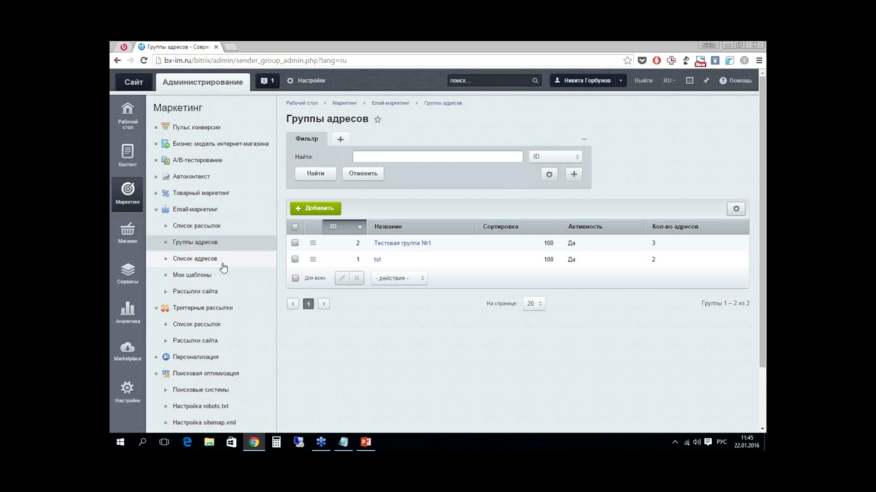
pyautogui.click(205, 261)
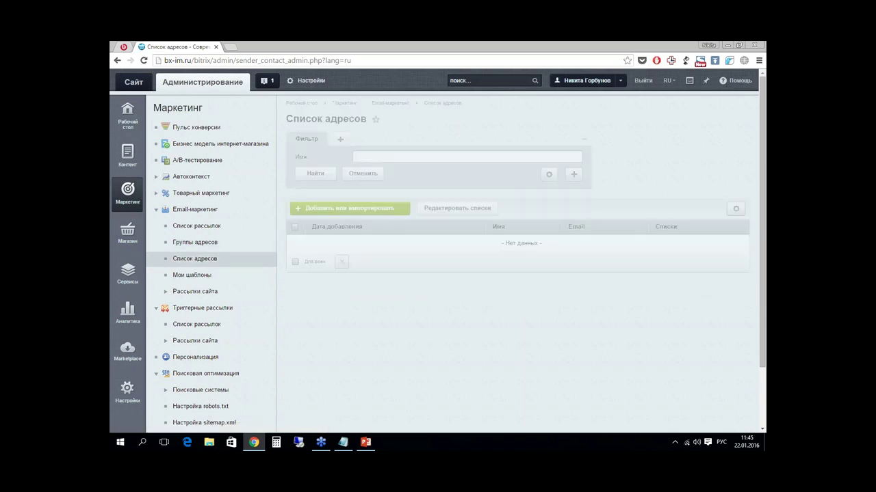
pyautogui.click(402, 209)
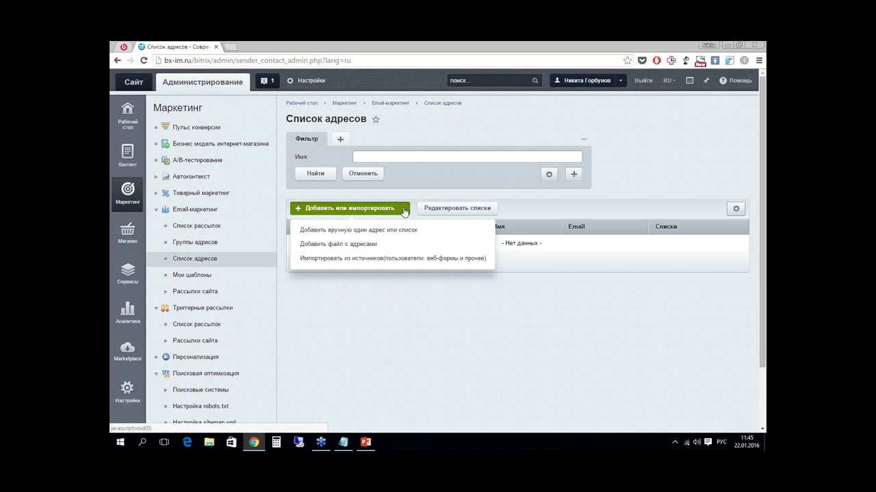
pyautogui.click(561, 200)
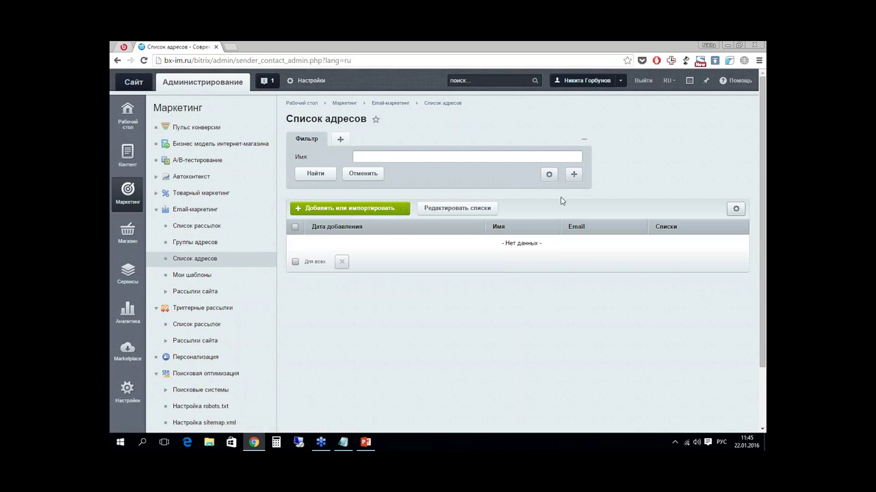
# - View Мои шаблоны, then open the triggered mailings list
pyautogui.click(226, 276)
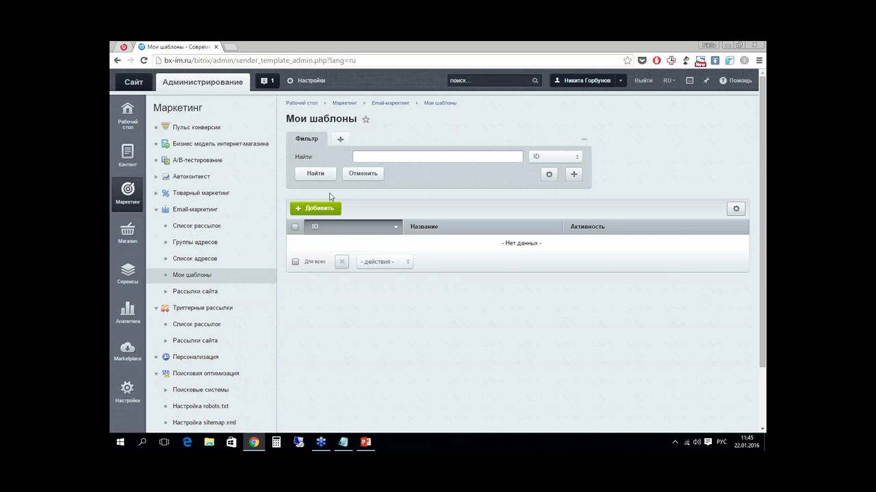
pyautogui.click(166, 292)
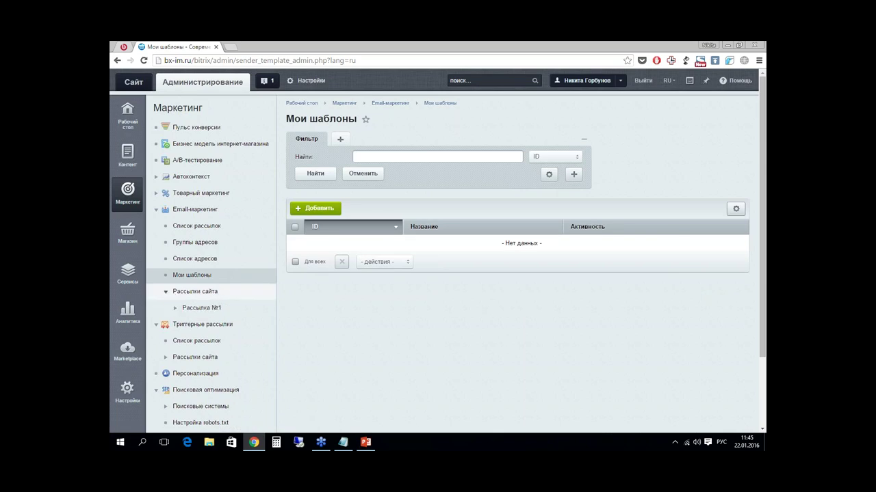
pyautogui.click(166, 292)
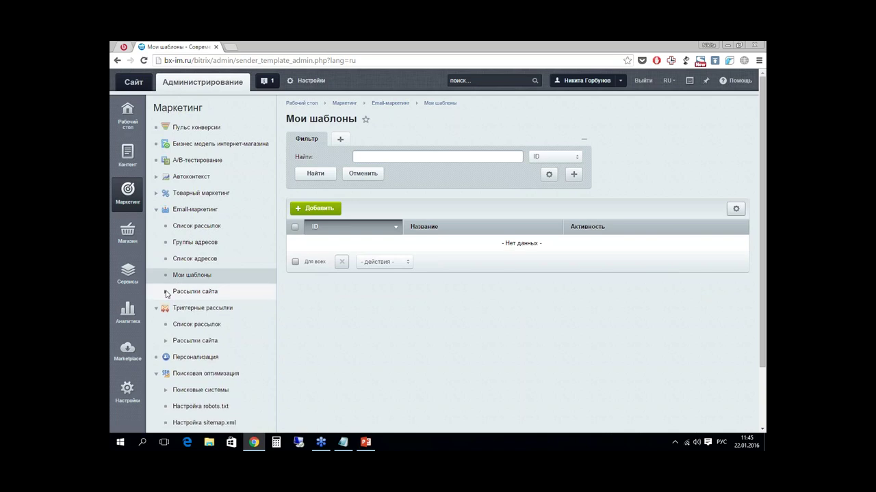
pyautogui.click(202, 325)
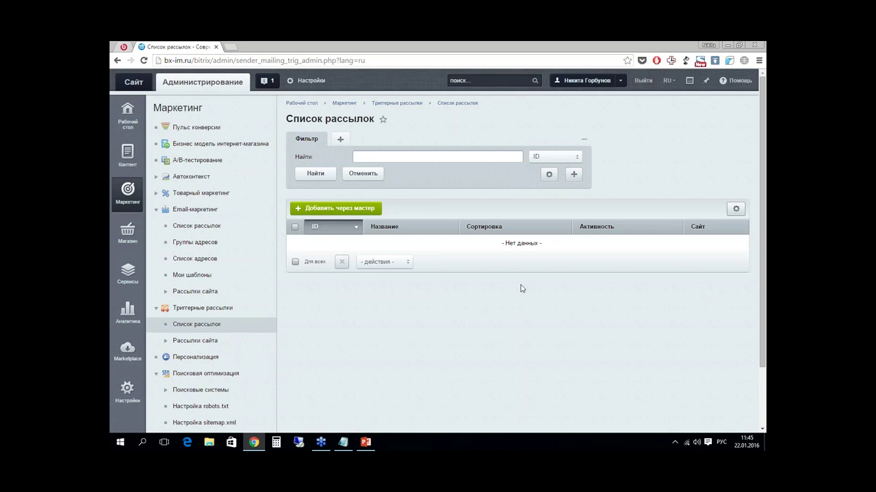
# - Start the trigger wizard via Добавить через мастер and choose the Забытая корзина preset
pyautogui.click(375, 212)
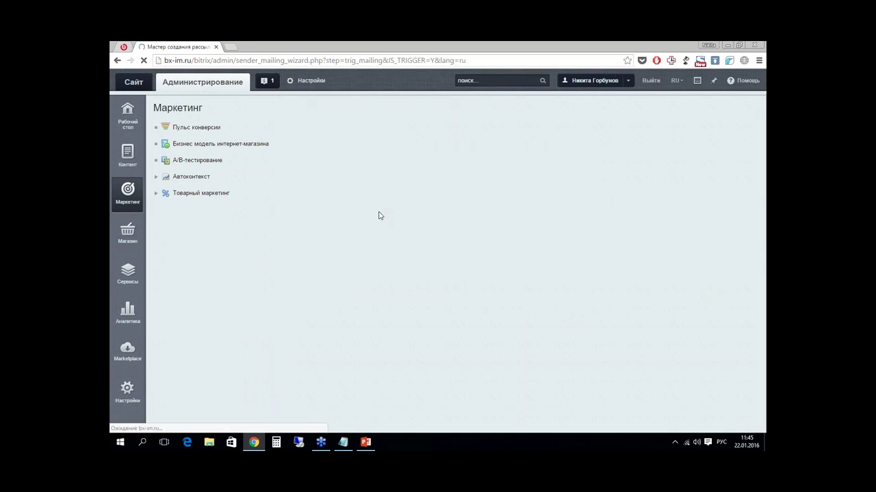
pyautogui.scroll(-1, 638, 248)
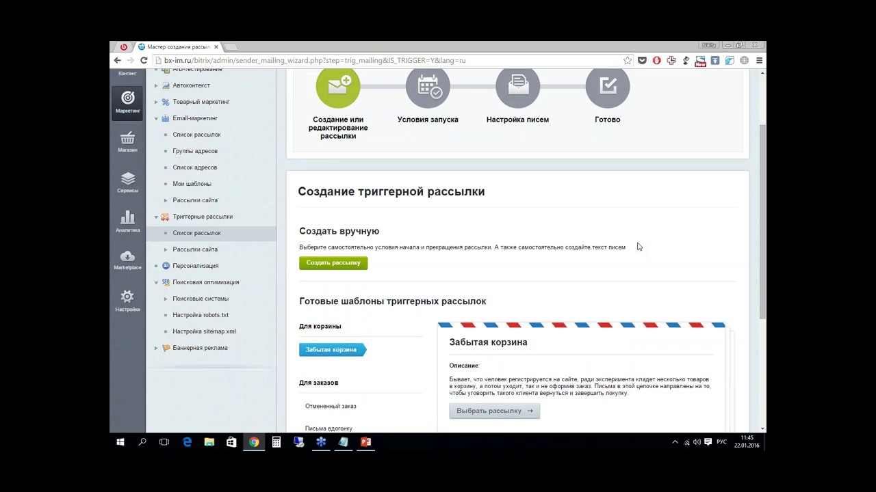
pyautogui.scroll(-1, 518, 193)
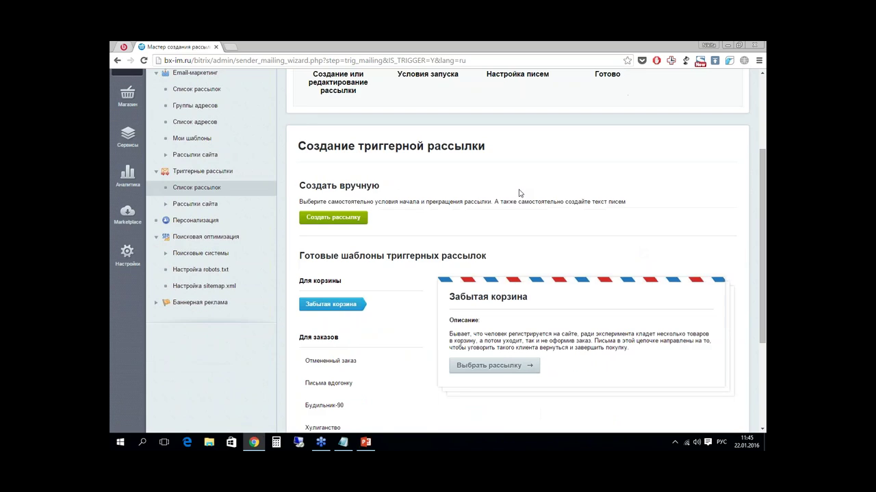
pyautogui.scroll(-1, 518, 193)
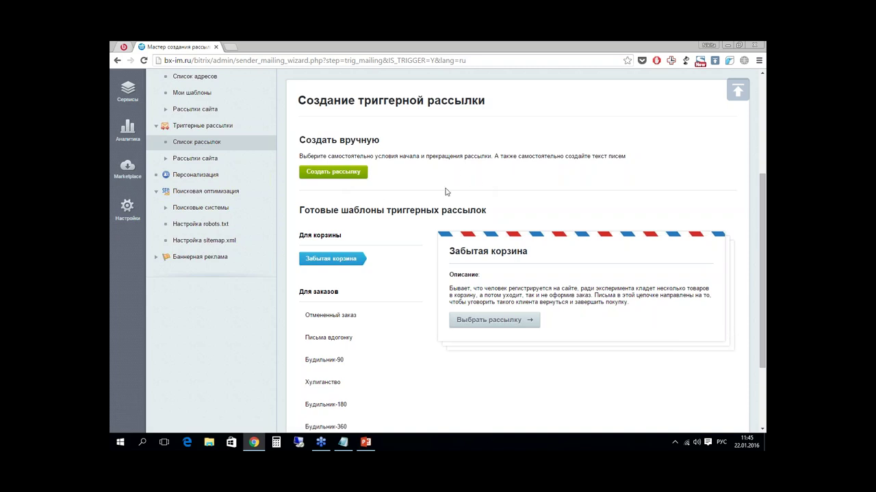
pyautogui.scroll(-1, 466, 186)
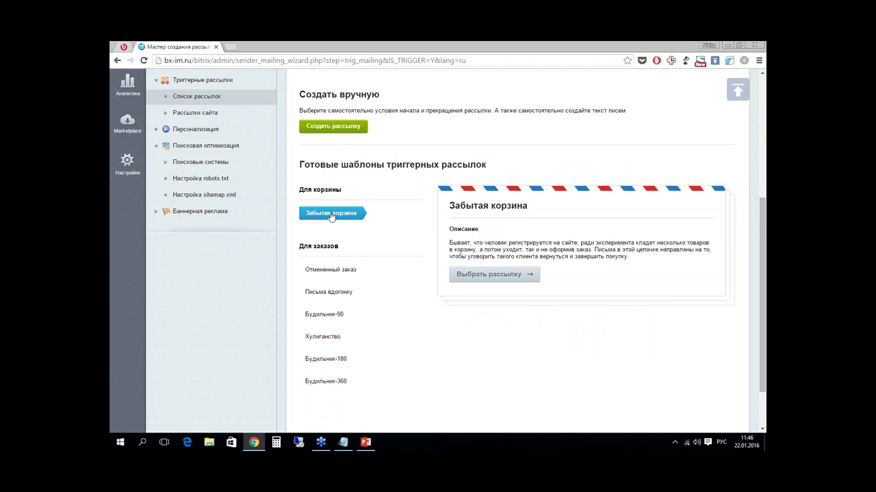
pyautogui.click(510, 275)
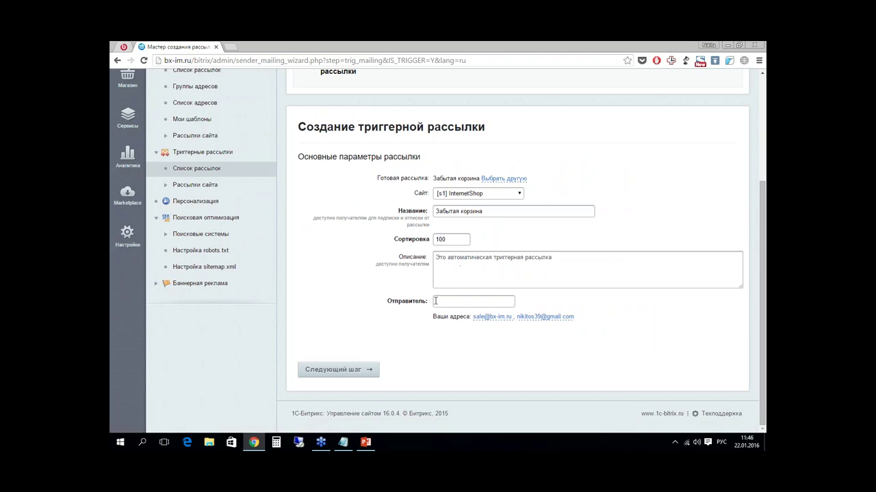
# - Set the sender to the shop's sales address and keep Забытая корзина as launch condition
pyautogui.click(482, 317)
pyautogui.click(338, 370)
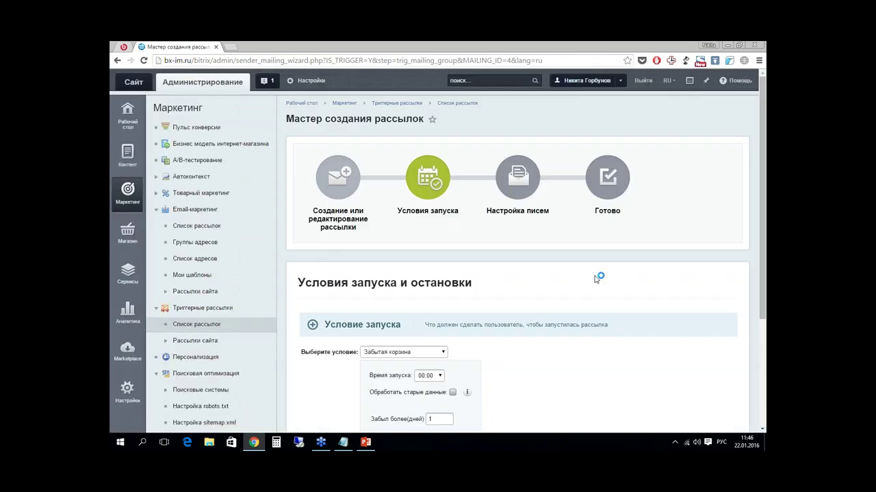
pyautogui.scroll(-3, 594, 260)
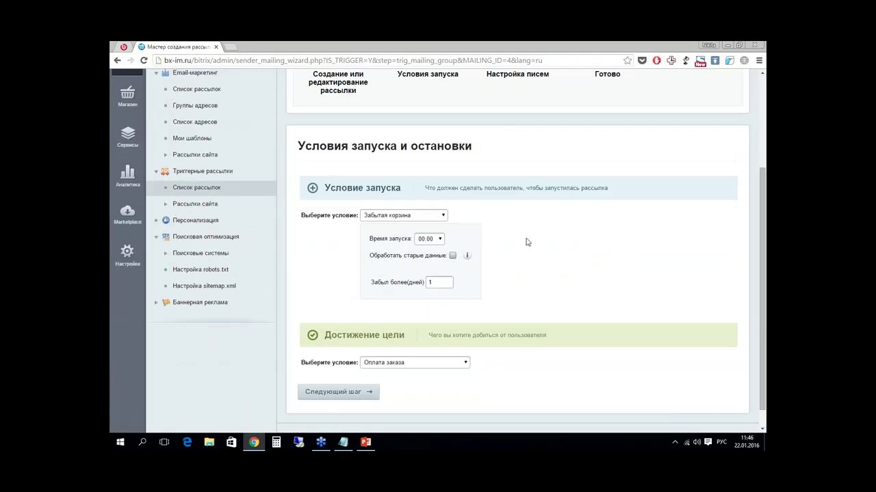
pyautogui.click(439, 216)
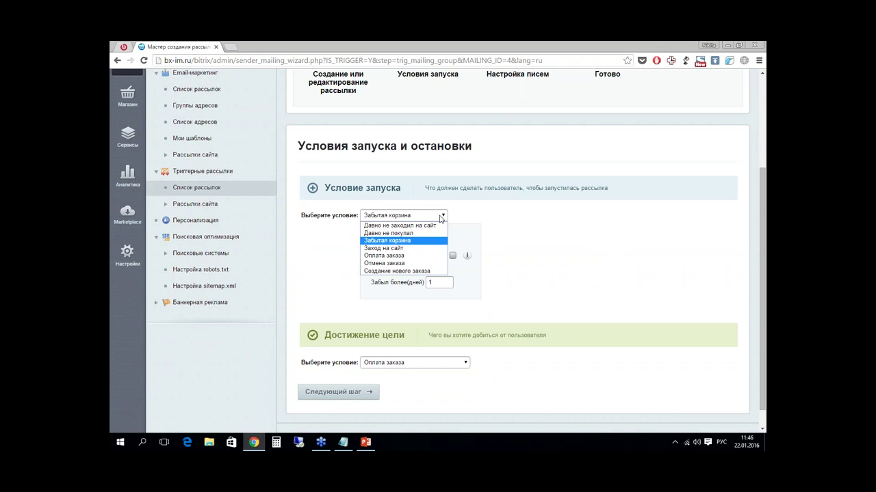
pyautogui.click(508, 240)
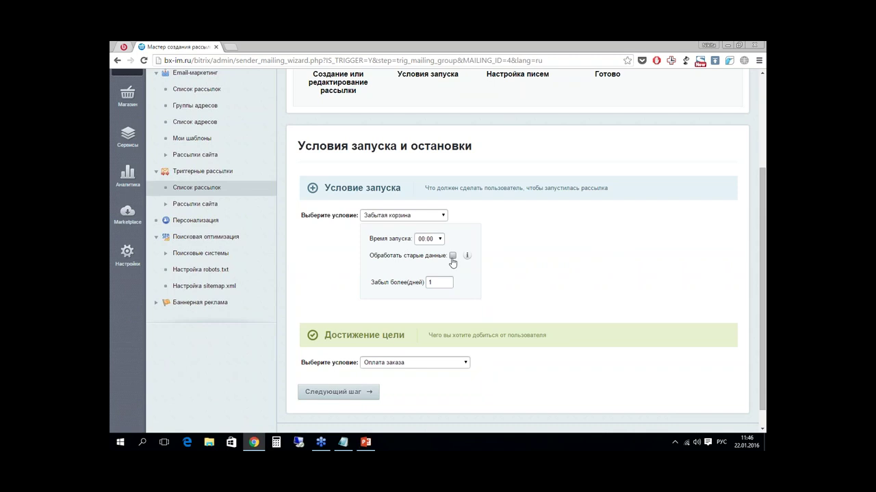
# - Keep Оплата заказа as the goal condition and continue to the next wizard step
pyautogui.moveTo(466, 259)
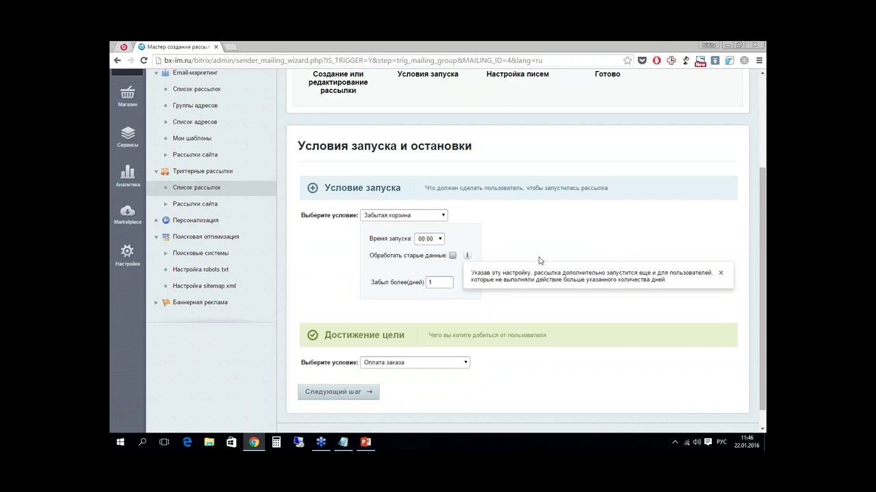
pyautogui.click(722, 275)
pyautogui.scroll(-1, 641, 251)
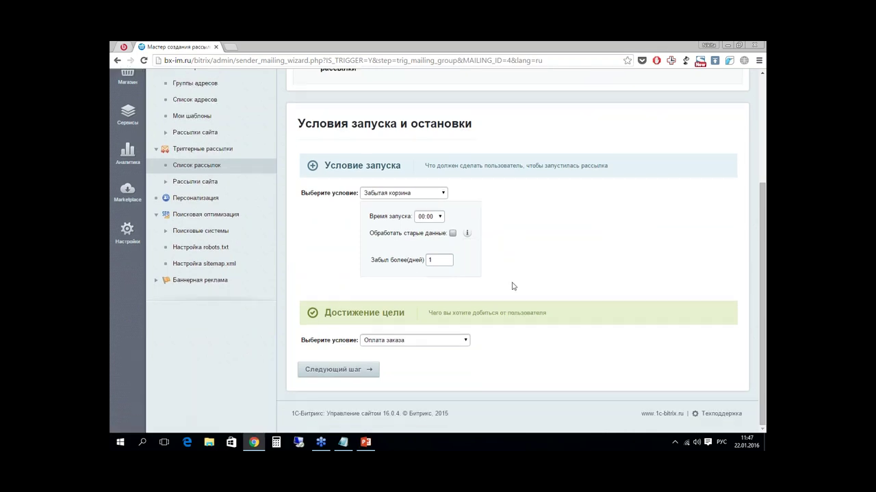
pyautogui.click(412, 341)
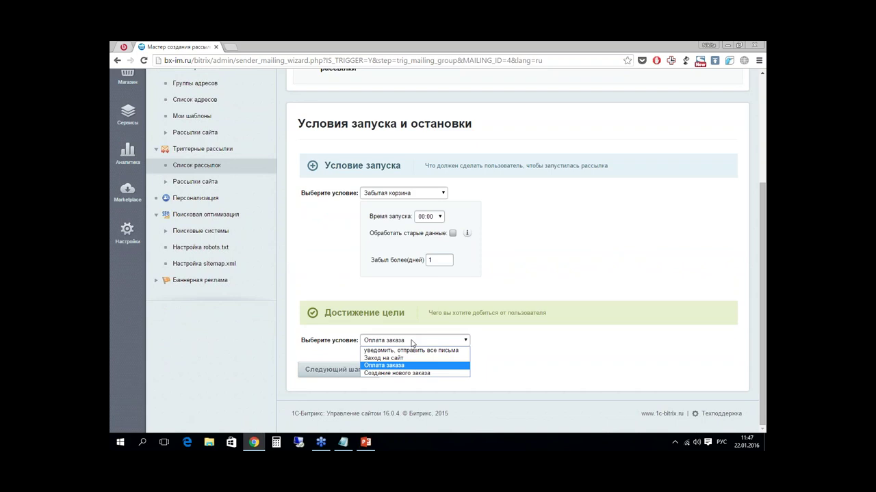
pyautogui.click(415, 341)
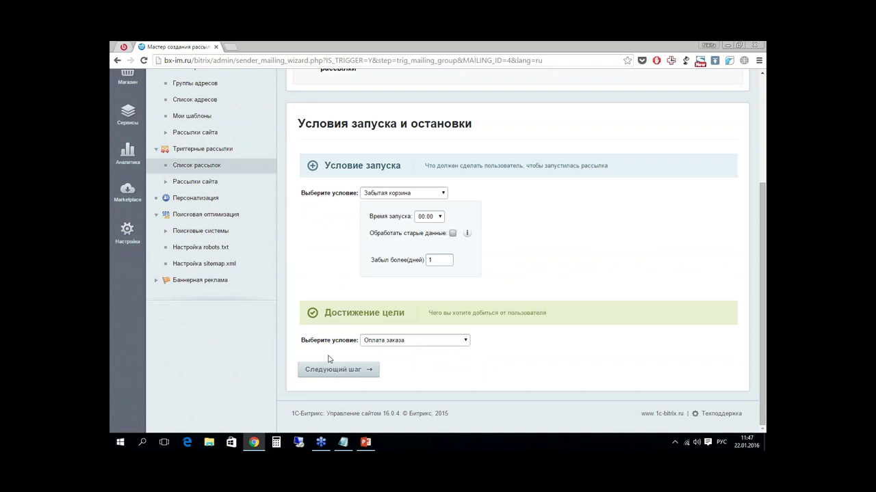
pyautogui.click(332, 369)
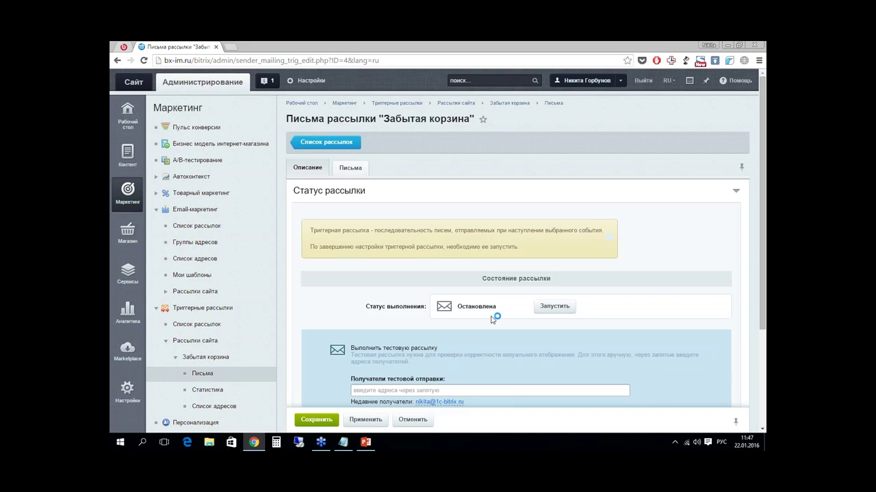
# - Open the Письма tab to view the mailing's chain of three letters
pyautogui.scroll(-3, 618, 284)
pyautogui.scroll(2, 617, 283)
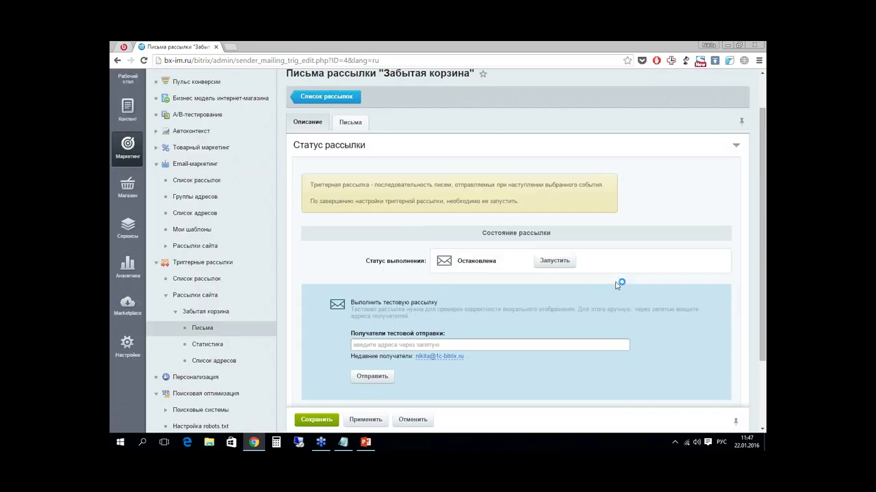
pyautogui.click(350, 121)
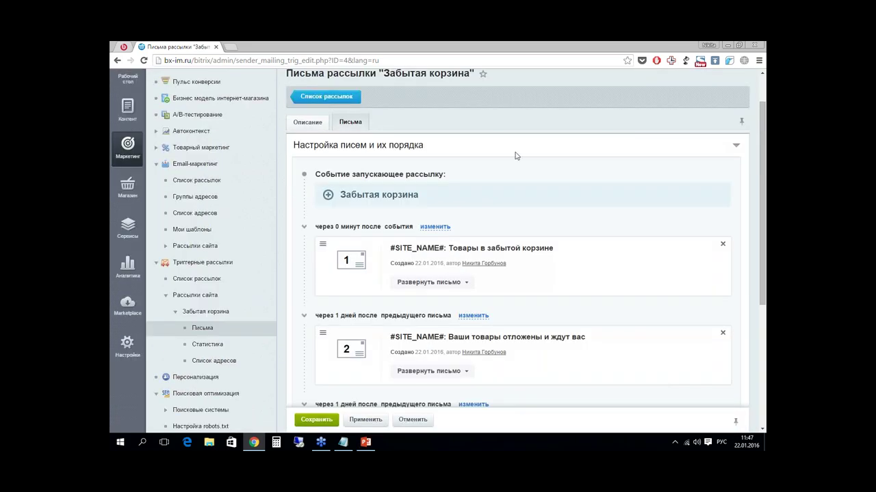
pyautogui.scroll(-3, 556, 172)
pyautogui.scroll(3, 558, 173)
pyautogui.scroll(-1, 557, 173)
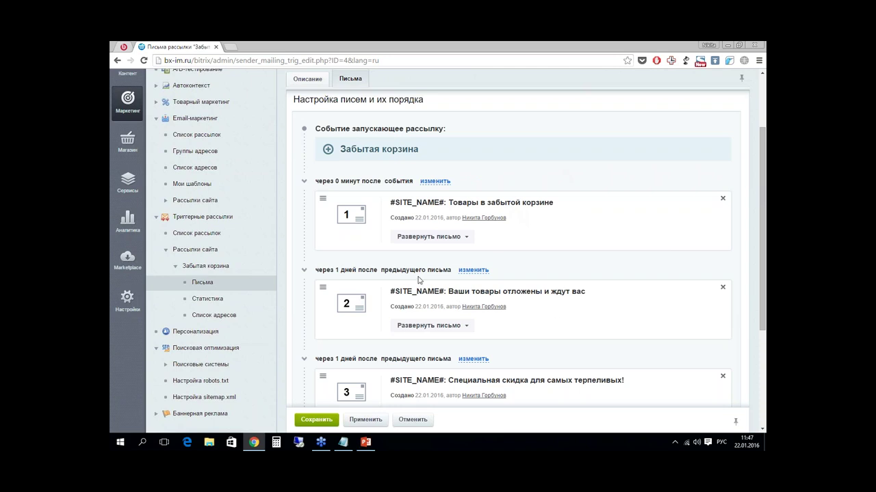
# - Expand letter 1 with Использовать визуальный редактор ticked, then expand letter 3
pyautogui.click(463, 237)
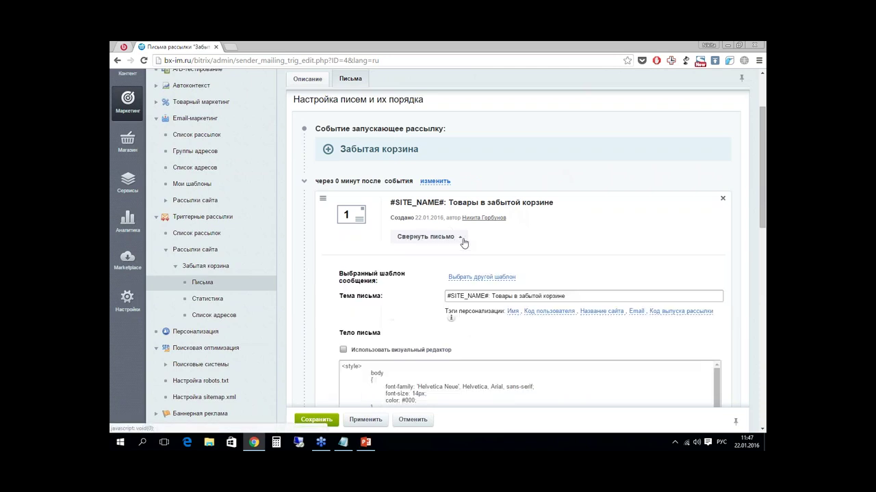
pyautogui.scroll(-2, 368, 222)
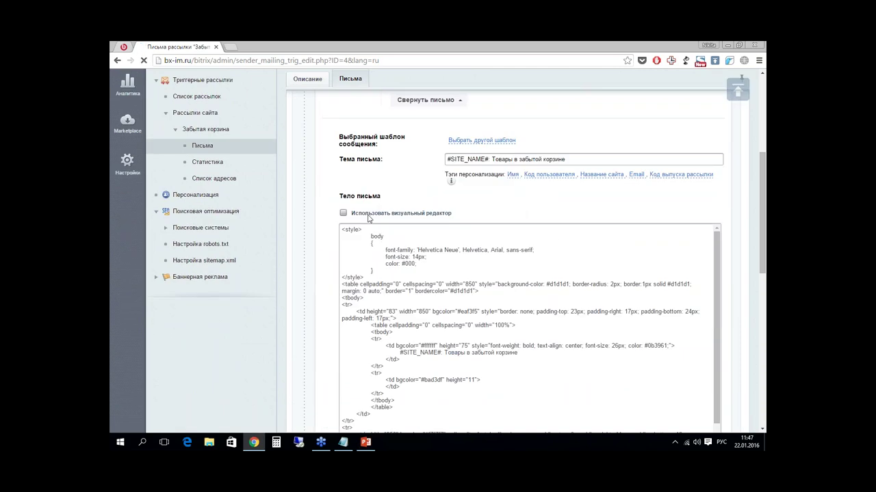
pyautogui.click(344, 213)
pyautogui.scroll(-1, 350, 285)
pyautogui.scroll(-8, 349, 286)
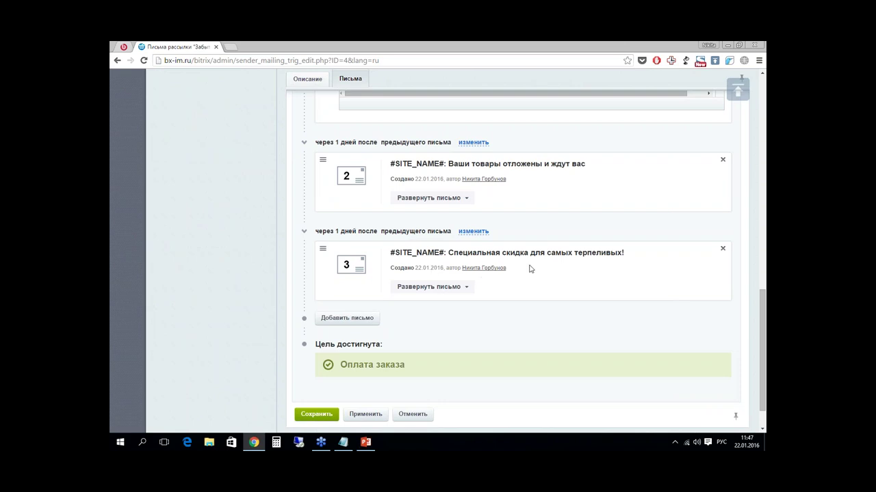
pyautogui.click(451, 287)
# - Show letter 3's discount email in the visual editor, toggling the components panel open and closed
pyautogui.scroll(-1, 372, 287)
pyautogui.click(344, 308)
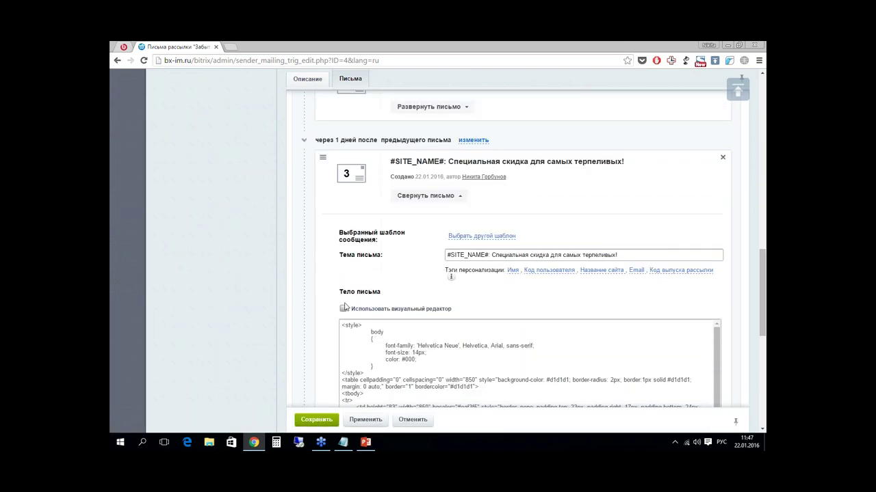
pyautogui.scroll(-3, 332, 267)
pyautogui.scroll(-1, 322, 258)
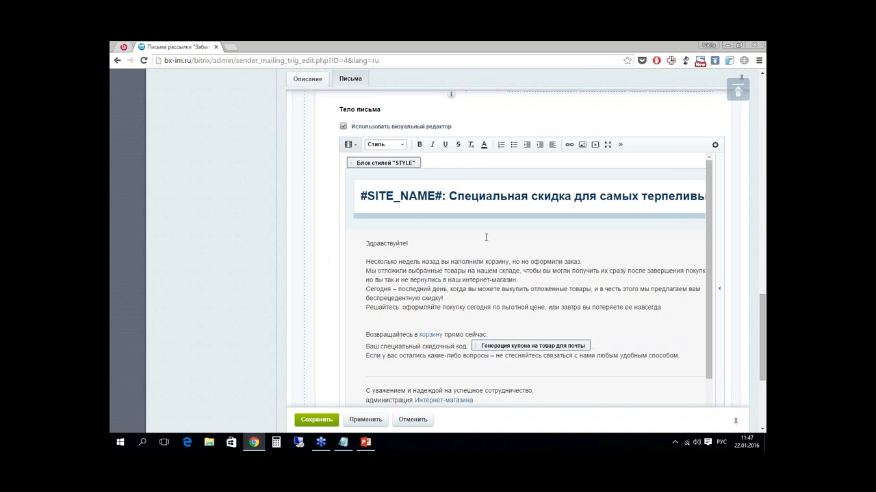
pyautogui.scroll(-3, 487, 238)
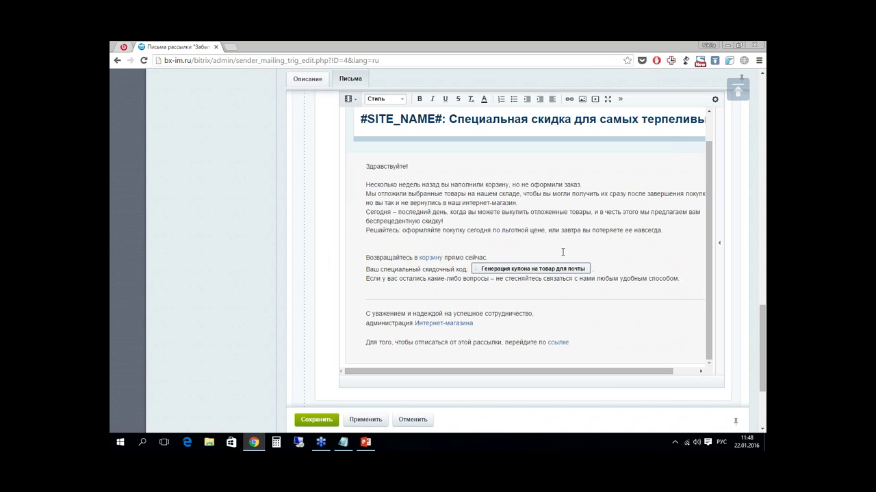
pyautogui.click(718, 248)
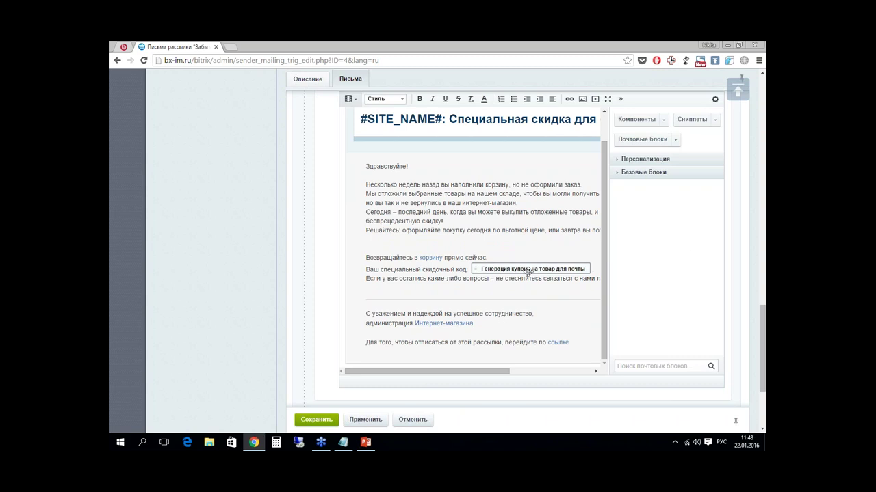
pyautogui.click(610, 245)
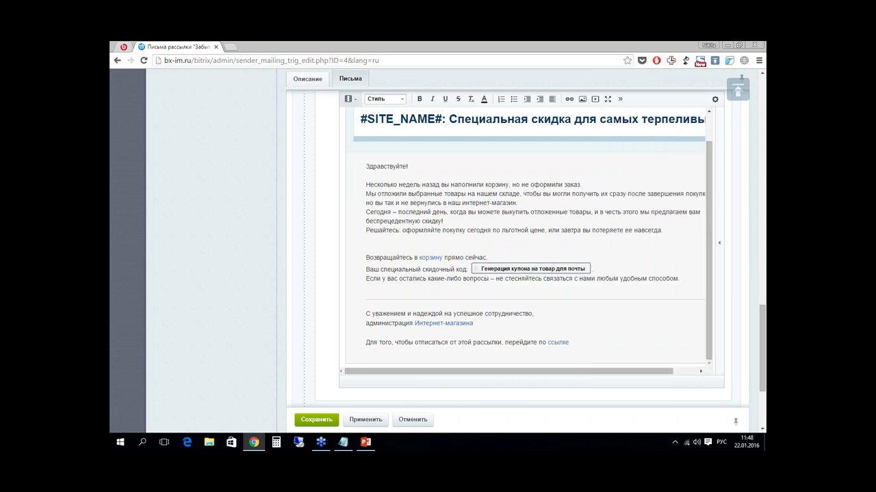
# - Return to the Описание tab, which shows the mailing's Остановлена status
pyautogui.scroll(-2, 610, 246)
pyautogui.scroll(-1, 483, 322)
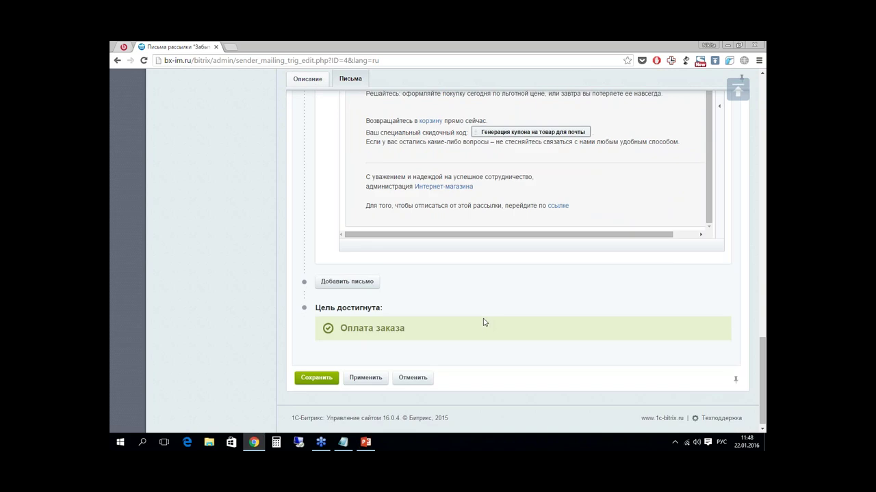
pyautogui.scroll(5, 321, 91)
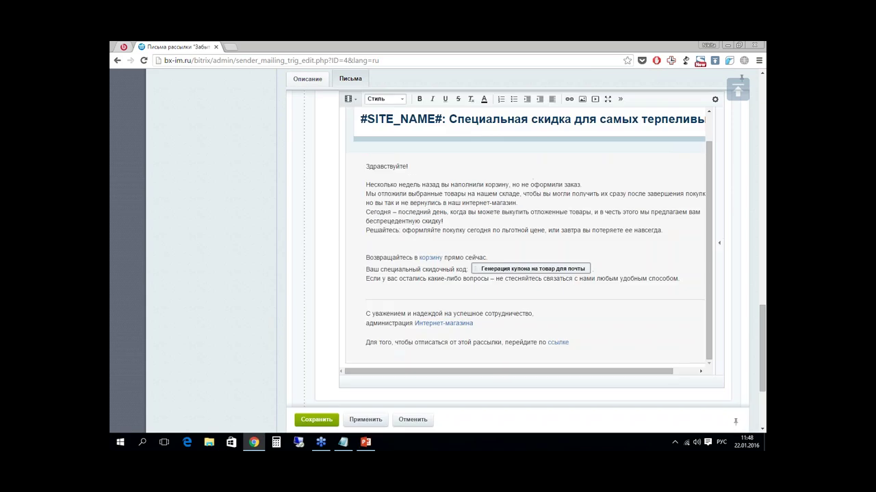
pyautogui.click(307, 78)
pyautogui.scroll(-2, 542, 168)
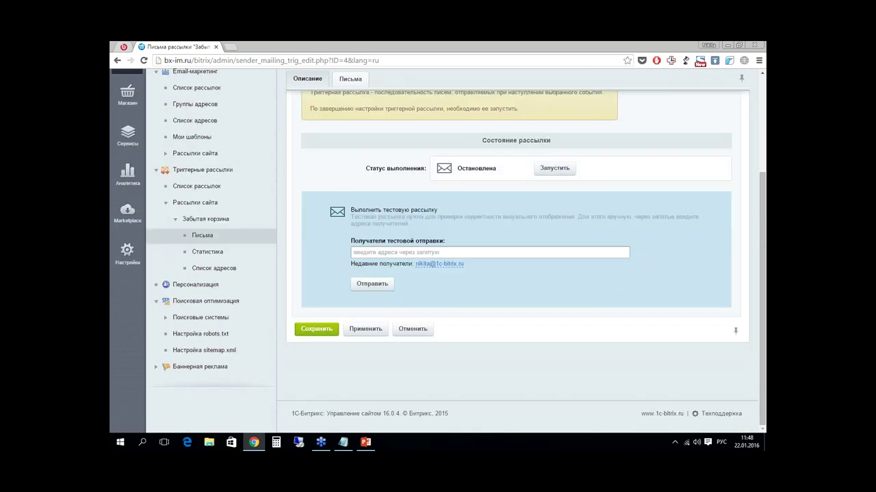
# - Save the Забытая корзина mailing, collapse Email-маркетинг in the sidebar, and show the Настройки menu
pyautogui.click(316, 329)
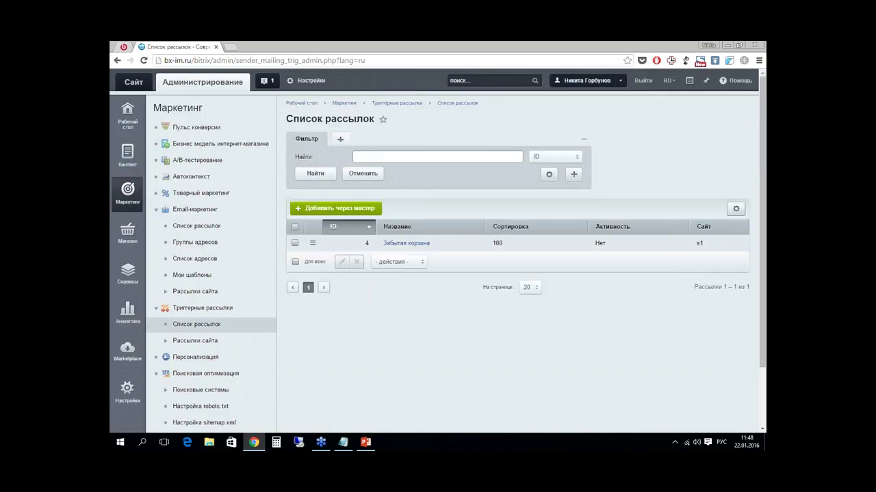
pyautogui.click(156, 209)
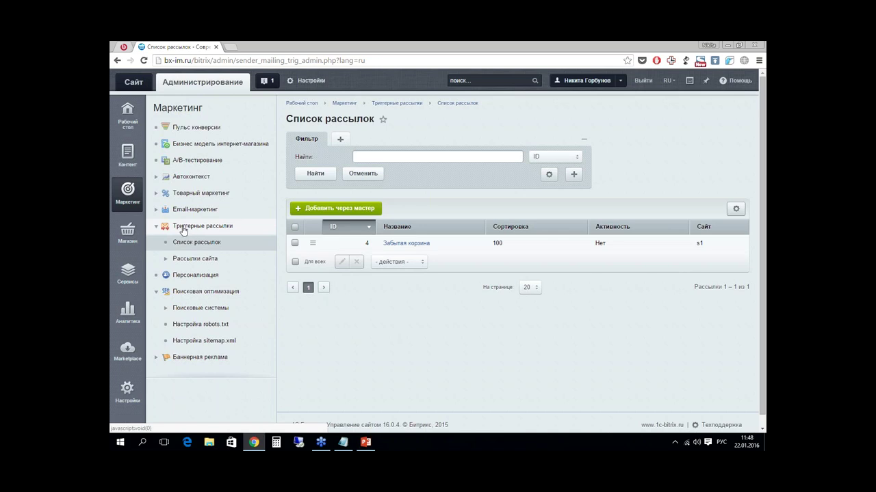
pyautogui.click(127, 389)
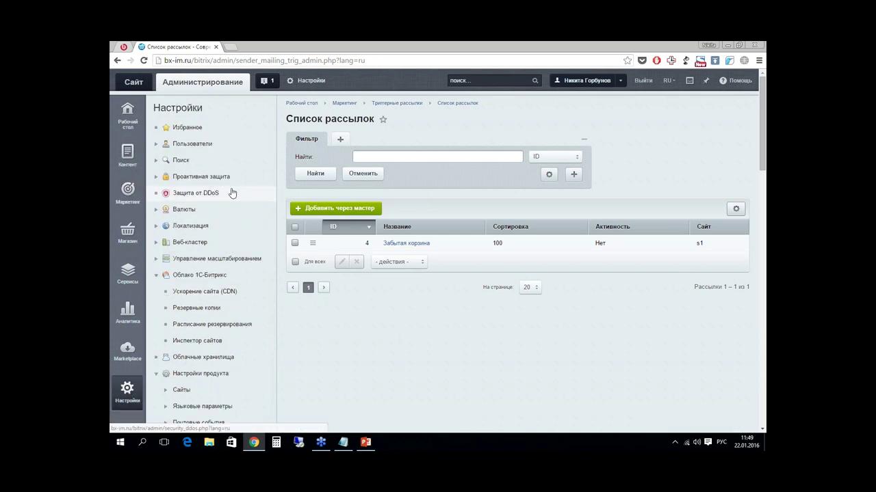
# - Review Email-маркетинг module settings (agent sending, 20 s interval, 5 letters per run), then restore the Маркетинг menu
pyautogui.scroll(-3, 233, 193)
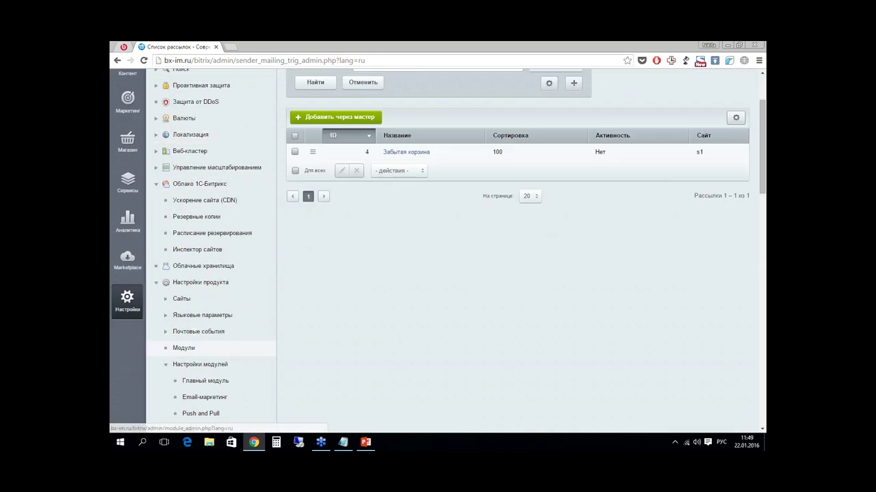
pyautogui.scroll(-2, 203, 363)
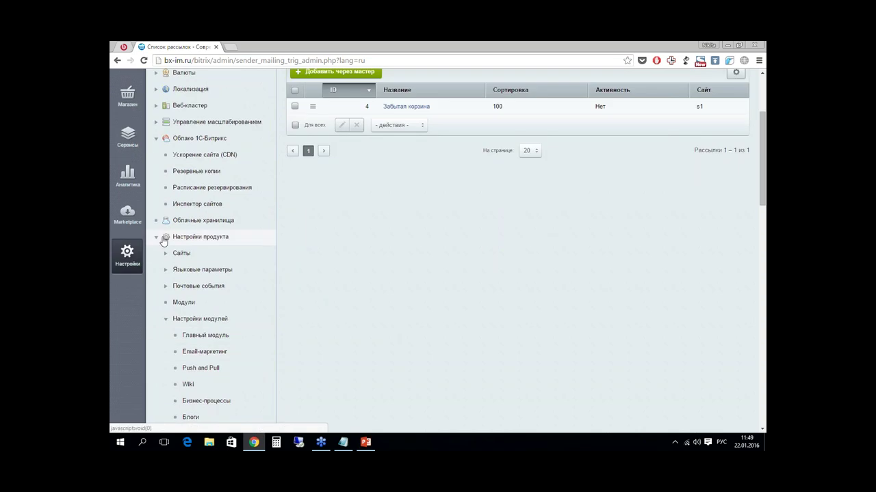
pyautogui.scroll(-2, 219, 320)
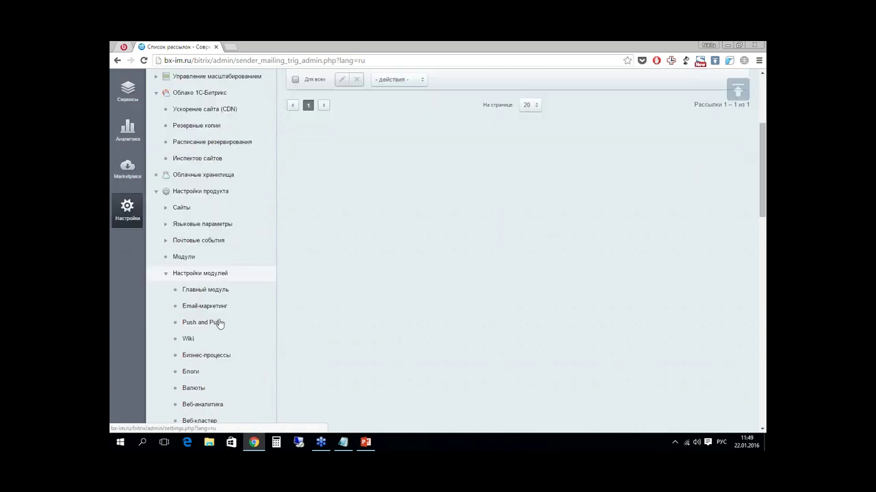
pyautogui.click(222, 307)
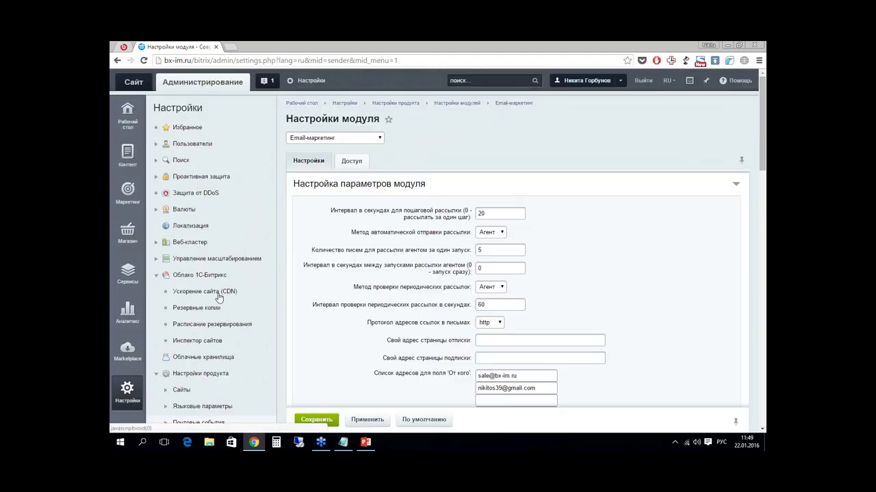
pyautogui.scroll(-5, 218, 284)
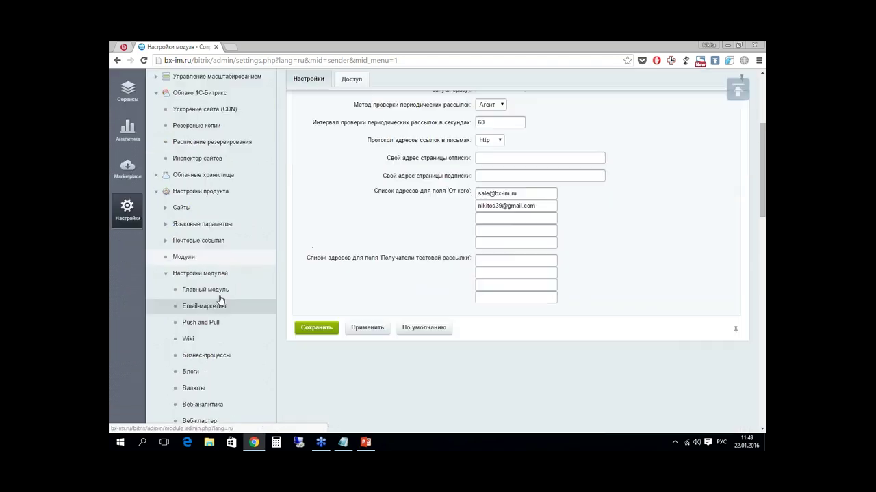
pyautogui.scroll(-6, 224, 290)
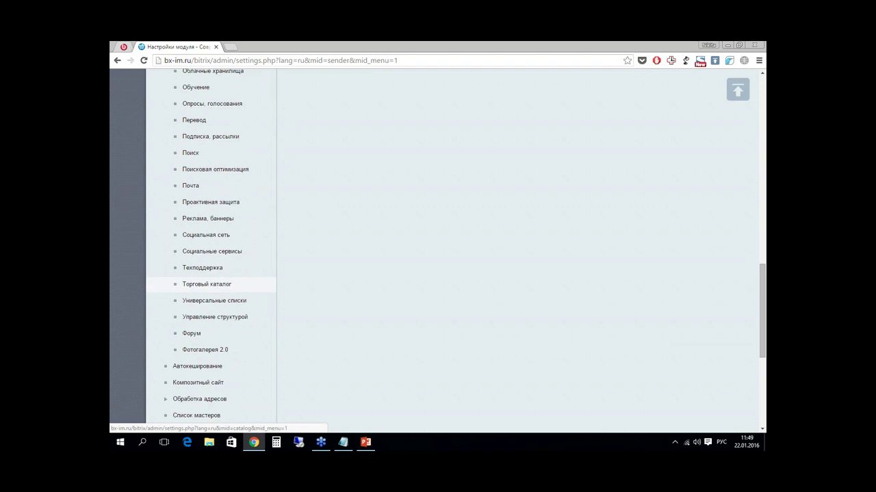
pyautogui.scroll(10, 307, 297)
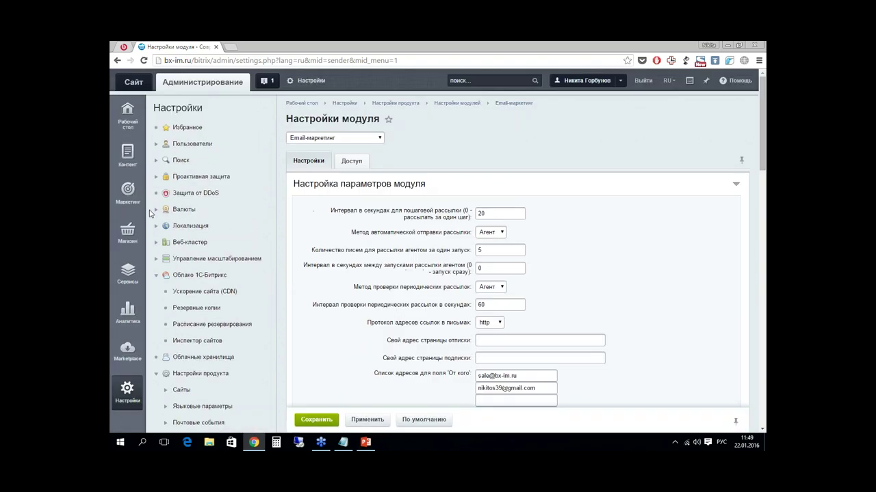
pyautogui.click(128, 193)
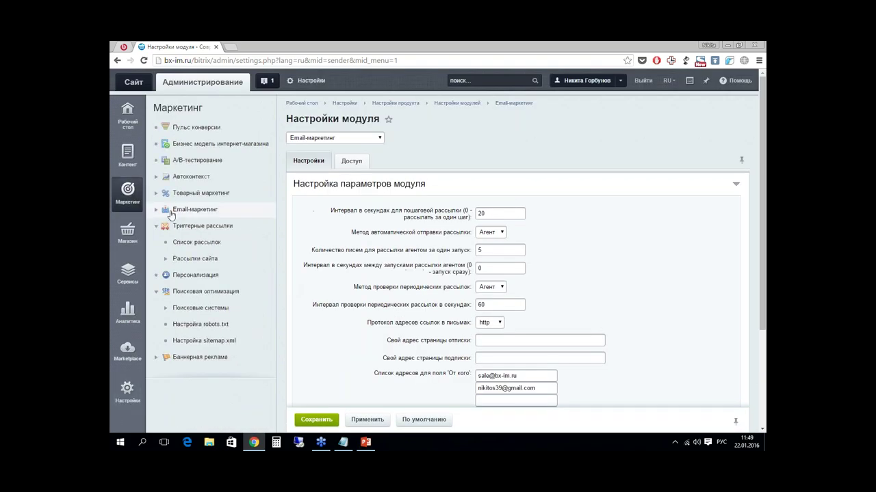
# - Open Пульс конверсии for 01.12.2015–31.01.2016 and open its breakdown options list
pyautogui.click(186, 133)
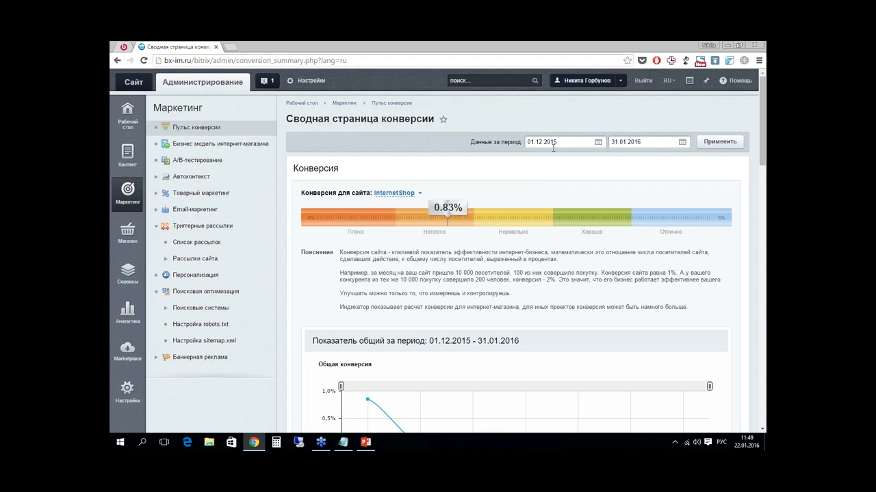
pyautogui.scroll(-2, 565, 162)
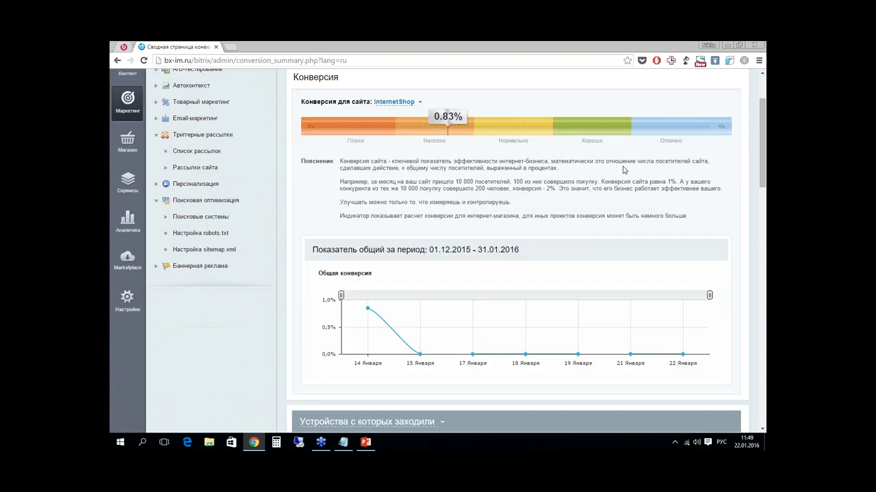
pyautogui.scroll(-2, 624, 170)
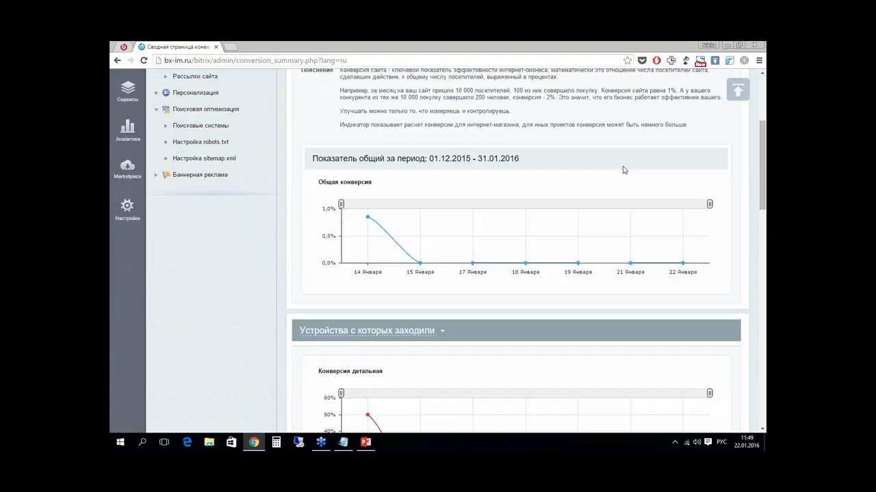
pyautogui.scroll(-3, 624, 170)
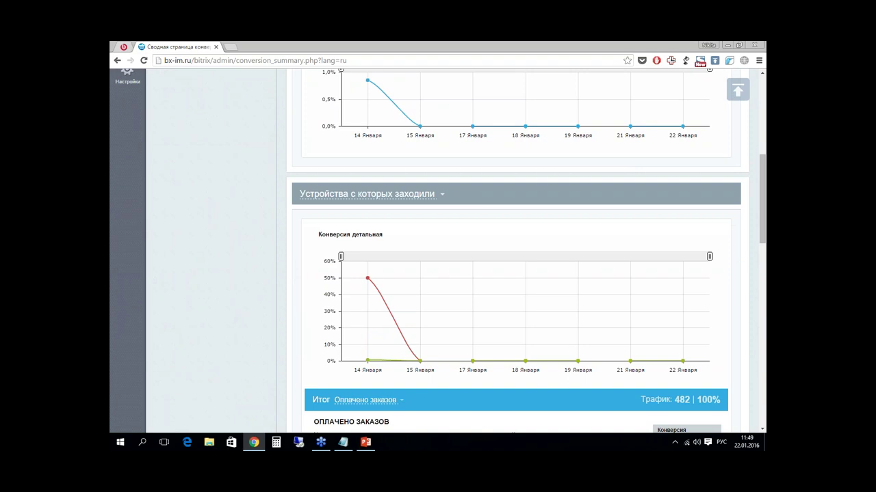
pyautogui.click(425, 195)
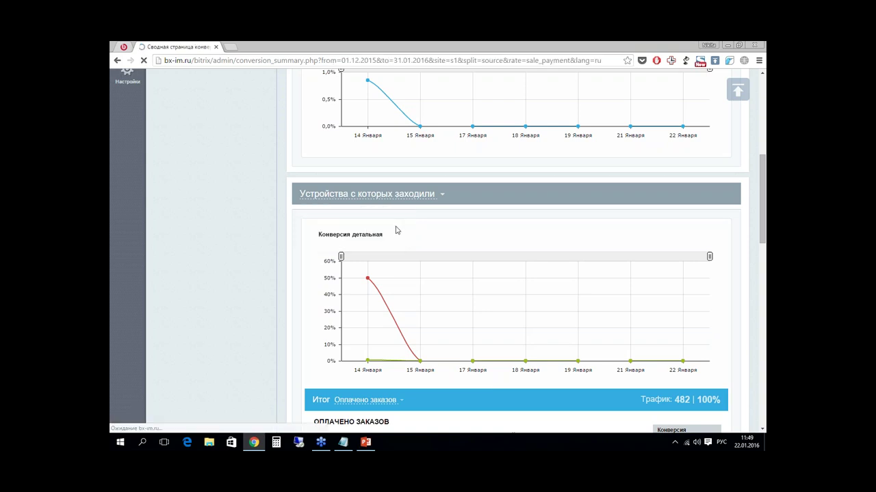
pyautogui.scroll(-6, 510, 221)
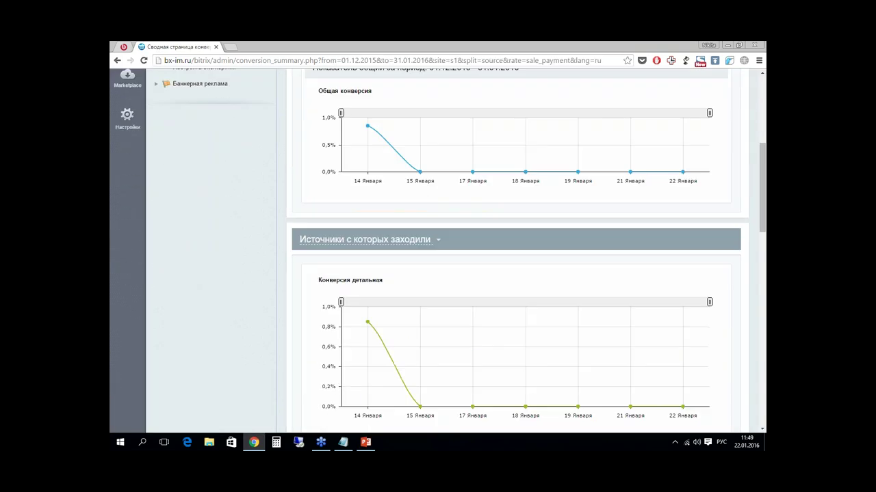
pyautogui.scroll(-6, 540, 209)
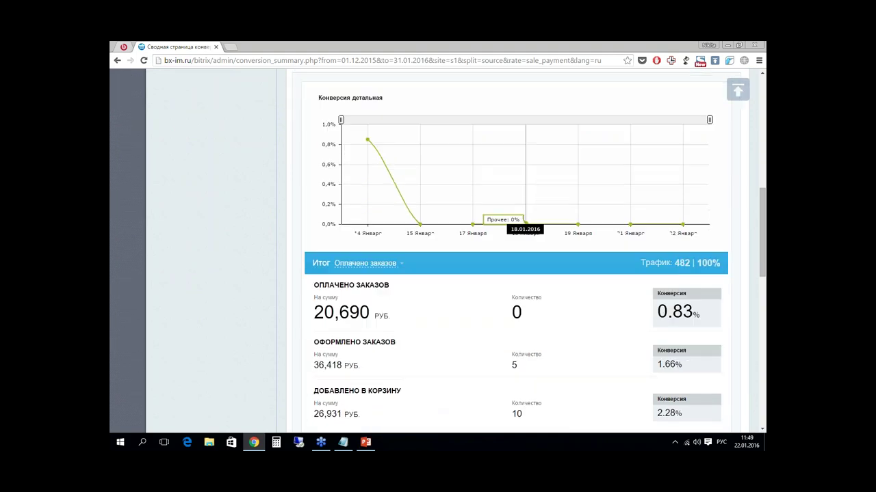
pyautogui.scroll(-1, 459, 196)
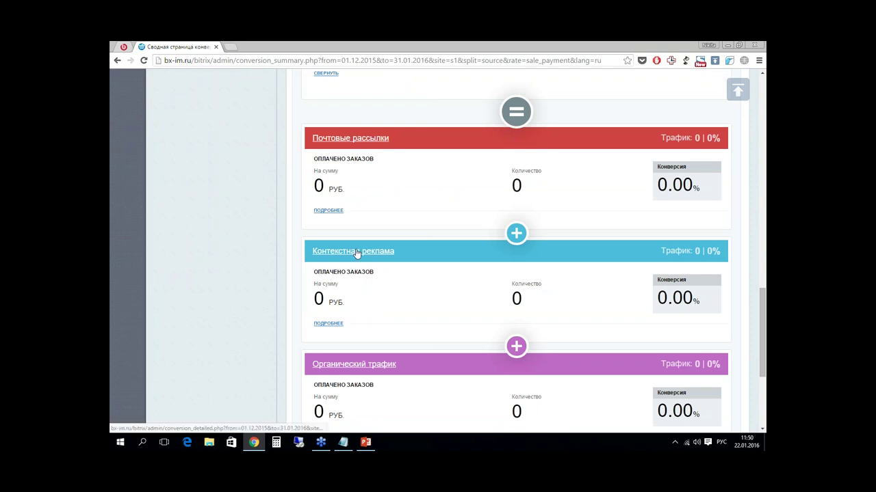
pyautogui.scroll(-1, 366, 251)
pyautogui.scroll(-1, 268, 280)
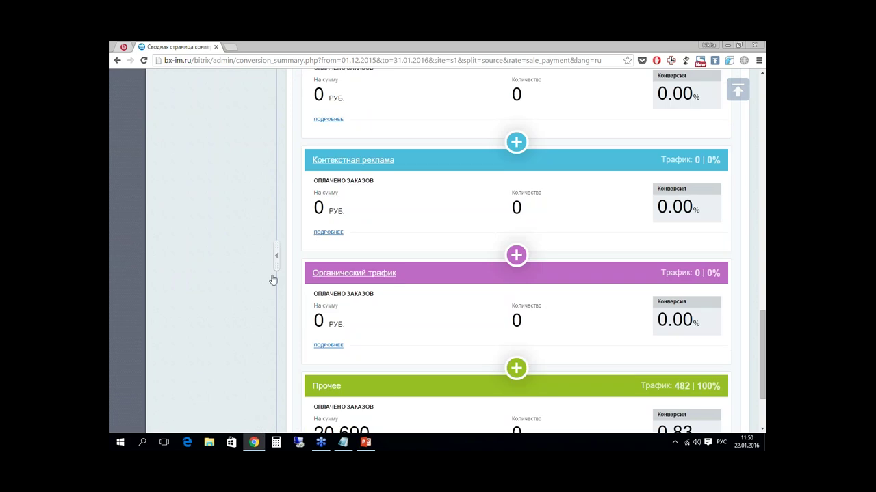
pyautogui.scroll(-2, 362, 336)
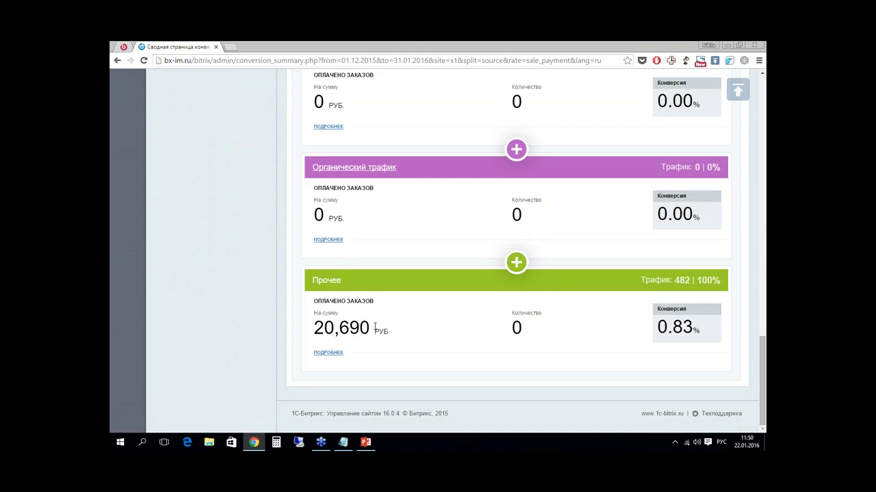
pyautogui.scroll(1, 381, 301)
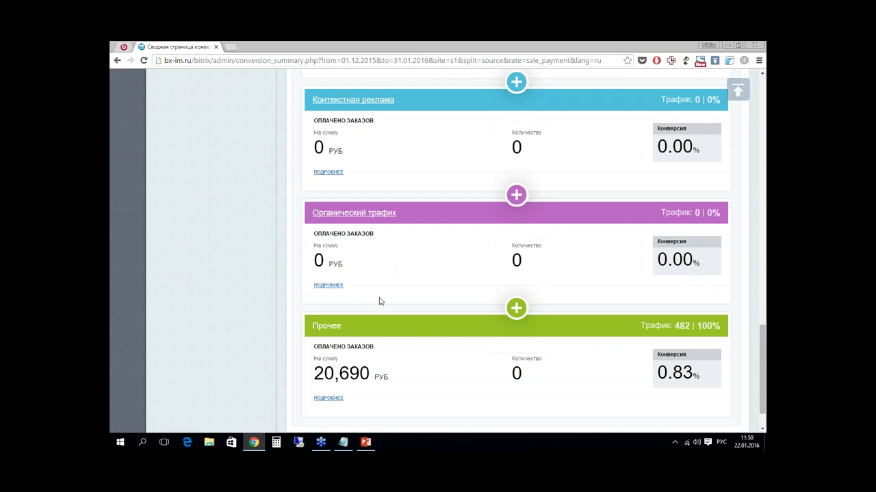
pyautogui.scroll(2, 372, 297)
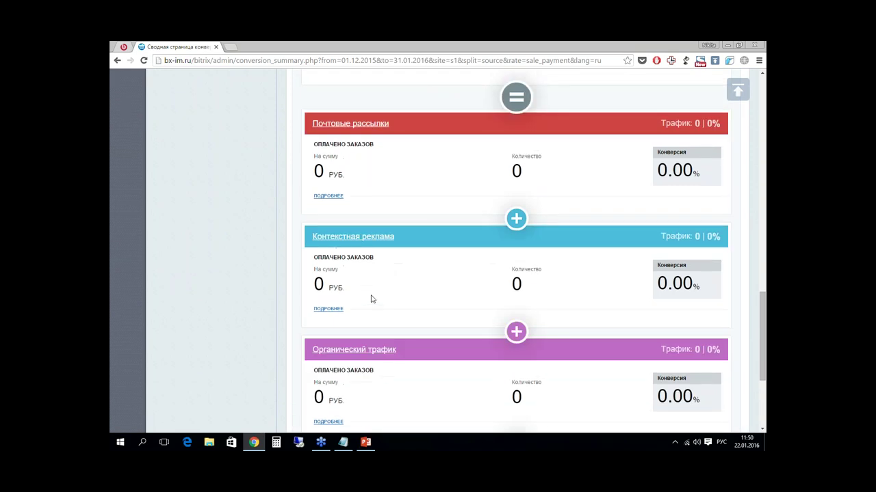
pyautogui.scroll(10, 372, 297)
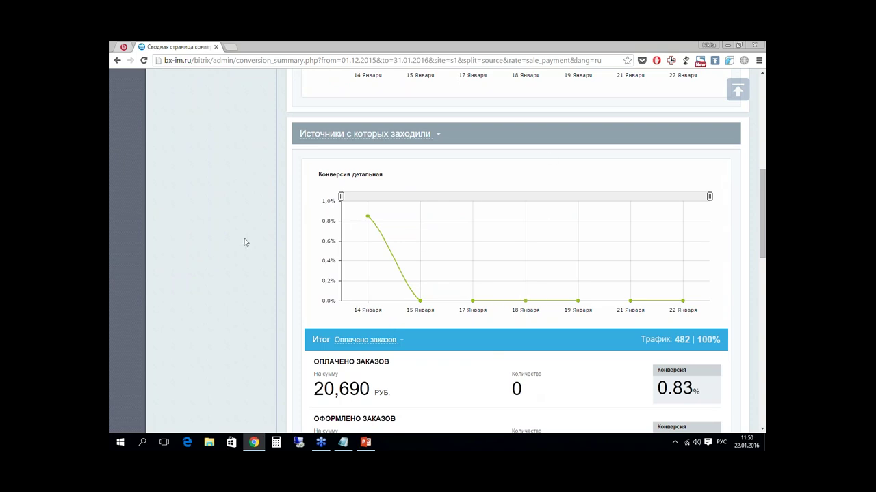
pyautogui.scroll(4, 246, 244)
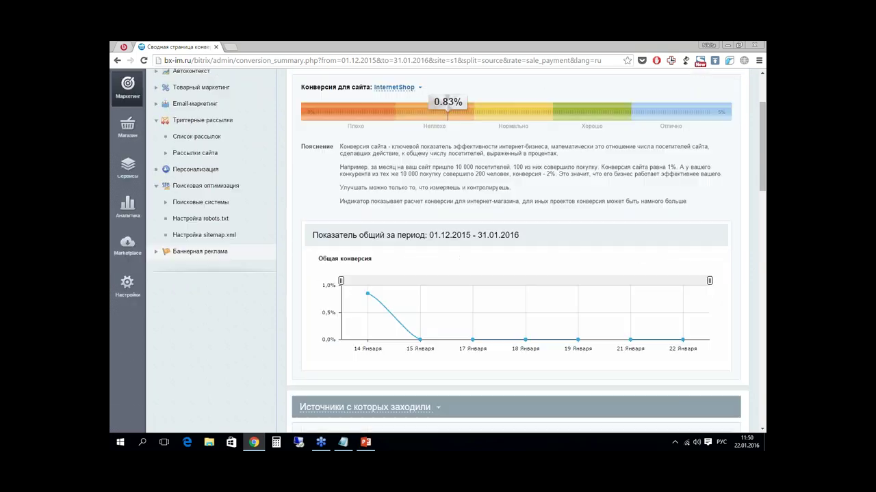
pyautogui.scroll(1, 383, 230)
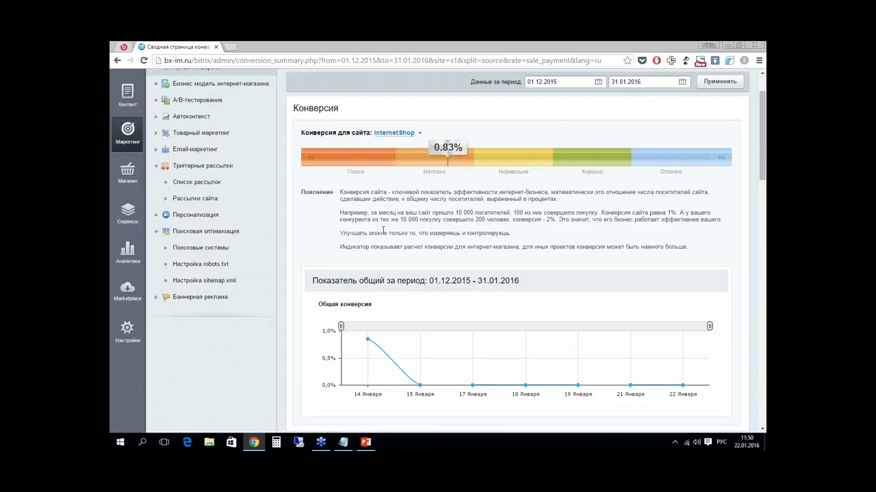
pyautogui.scroll(-1, 385, 229)
pyautogui.scroll(-7, 386, 229)
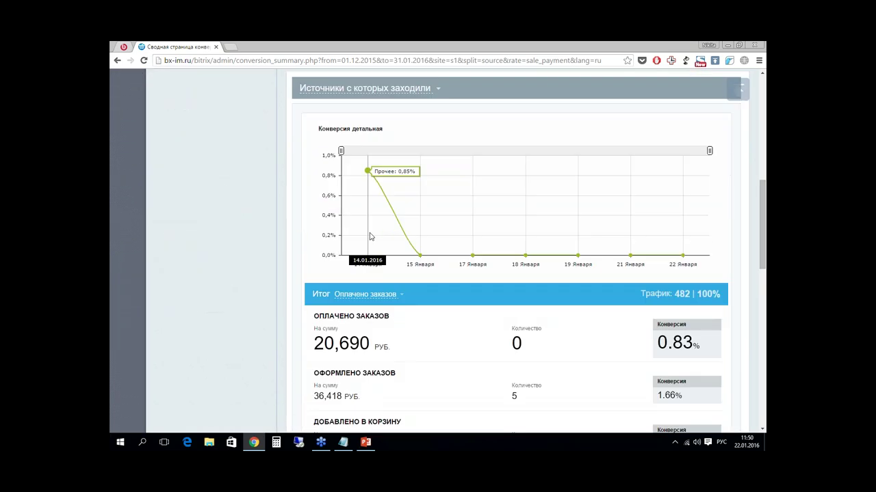
pyautogui.scroll(2, 355, 206)
# - Break conversions down by Устройства с которых заходили and review the Планшеты, Смартфоны, Десктопы and Прочее cards
pyautogui.click(381, 179)
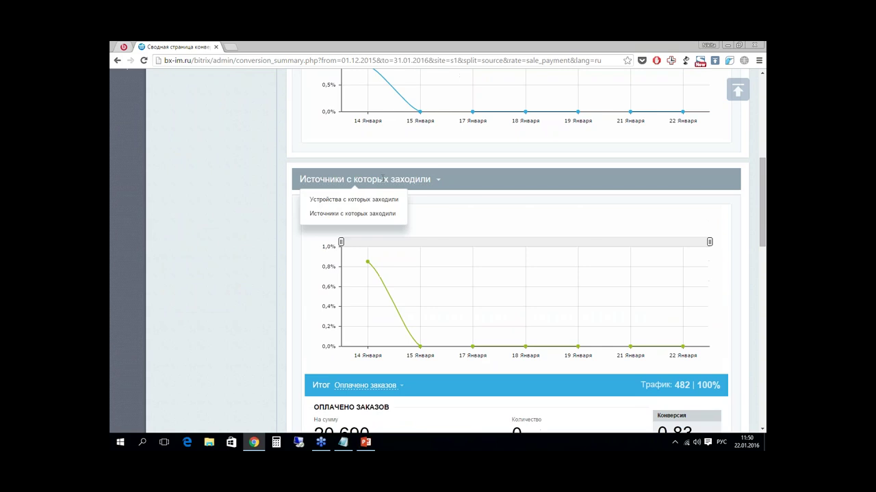
pyautogui.click(361, 198)
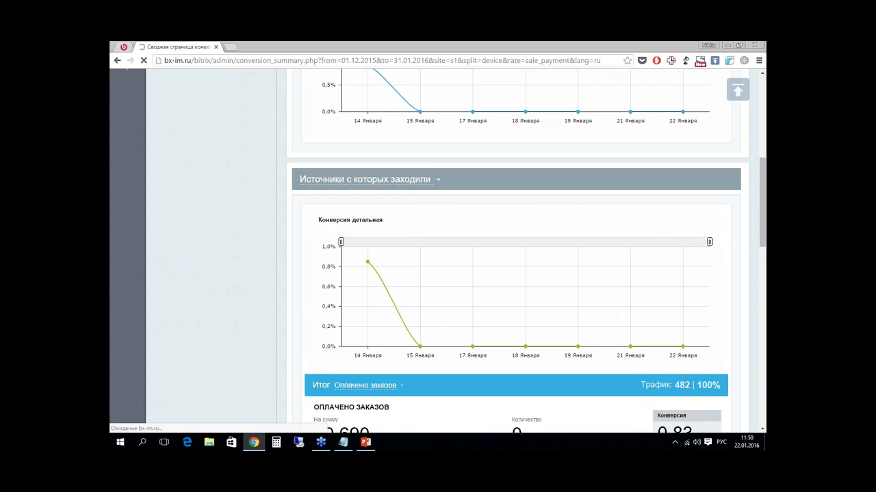
pyautogui.scroll(-4, 315, 227)
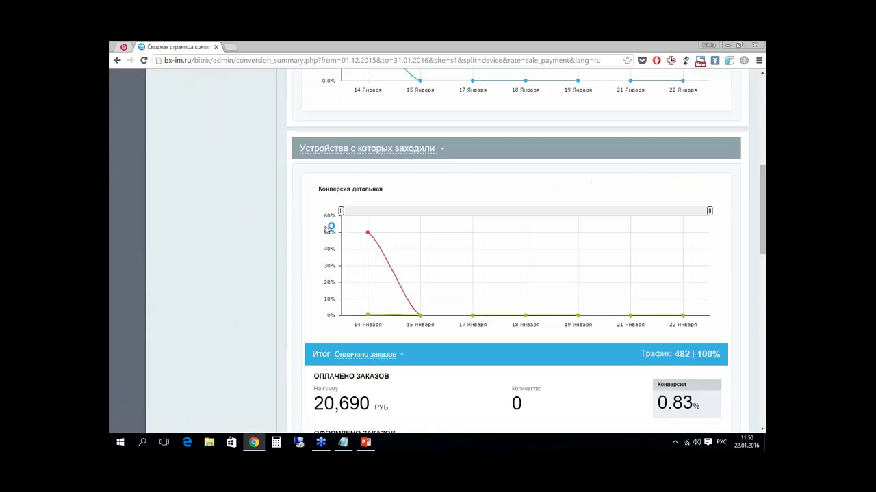
pyautogui.scroll(-2, 314, 227)
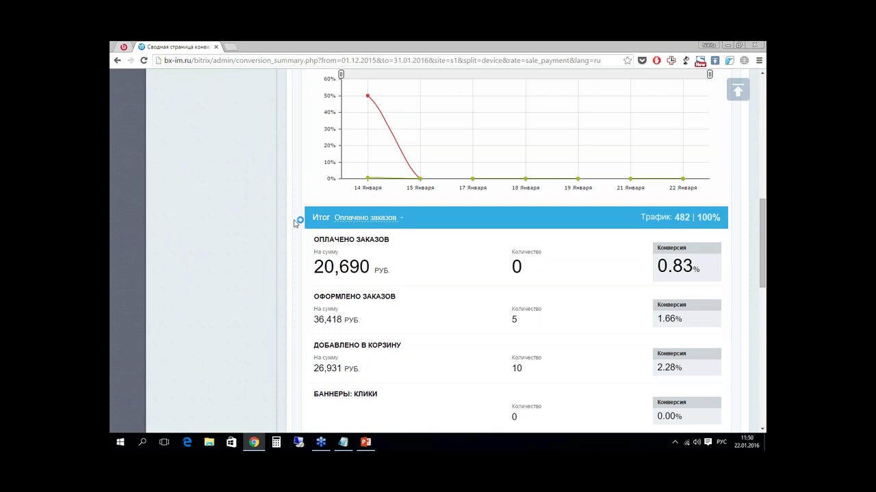
pyautogui.scroll(-4, 296, 223)
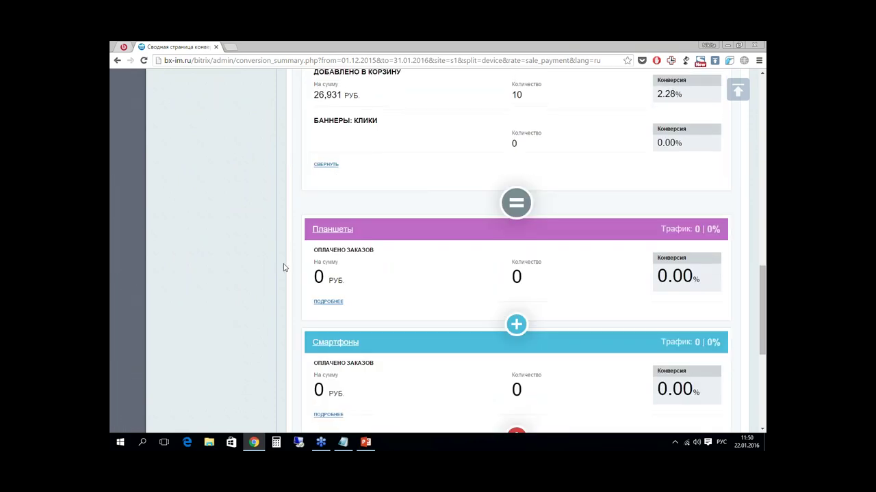
pyautogui.scroll(-2, 285, 268)
pyautogui.scroll(-2, 239, 246)
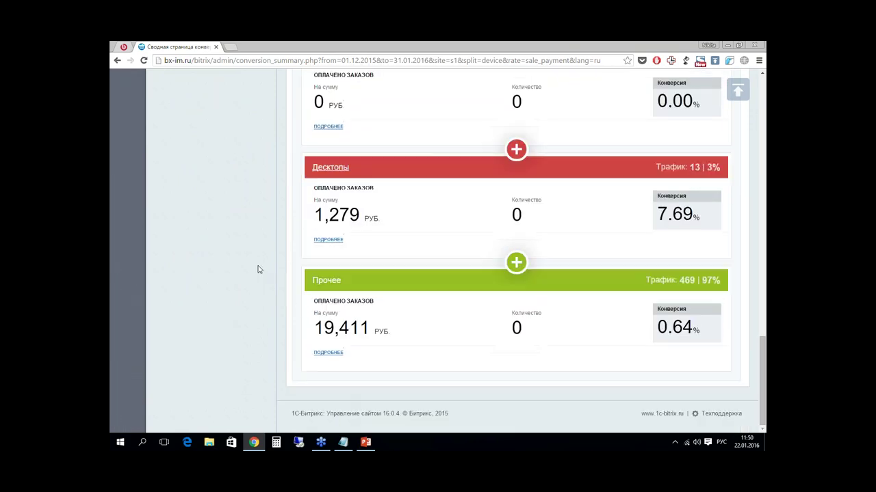
pyautogui.scroll(10, 260, 267)
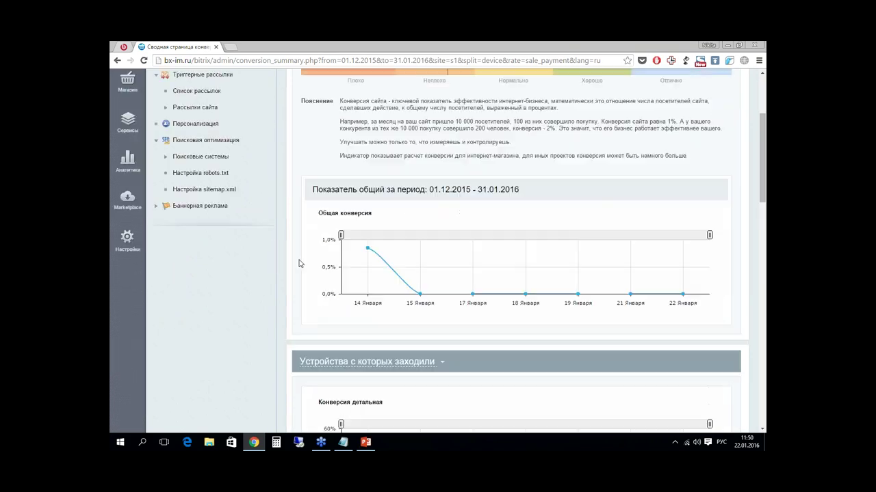
pyautogui.scroll(3, 299, 263)
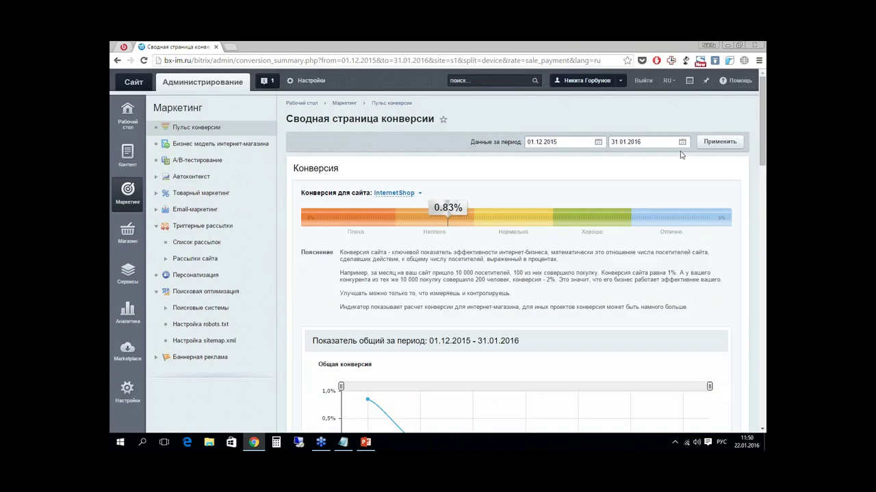
pyautogui.click(580, 139)
pyautogui.scroll(-1, 591, 204)
pyautogui.scroll(-1, 591, 204)
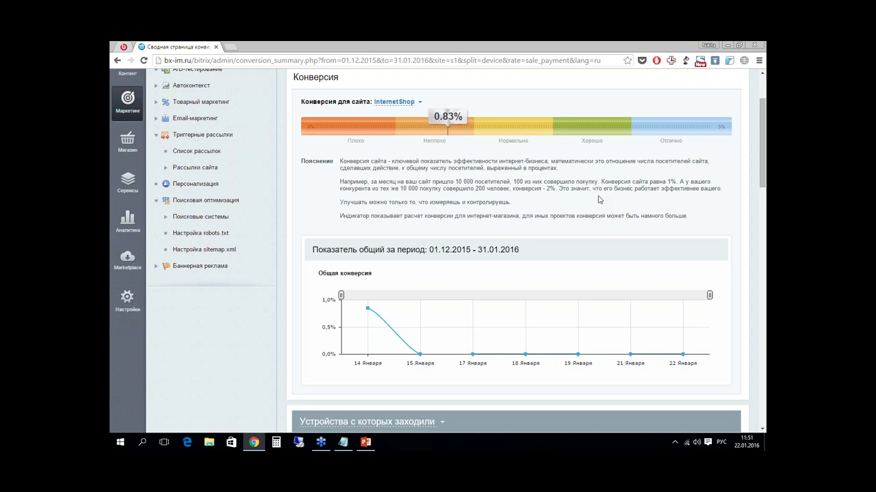
pyautogui.scroll(2, 598, 199)
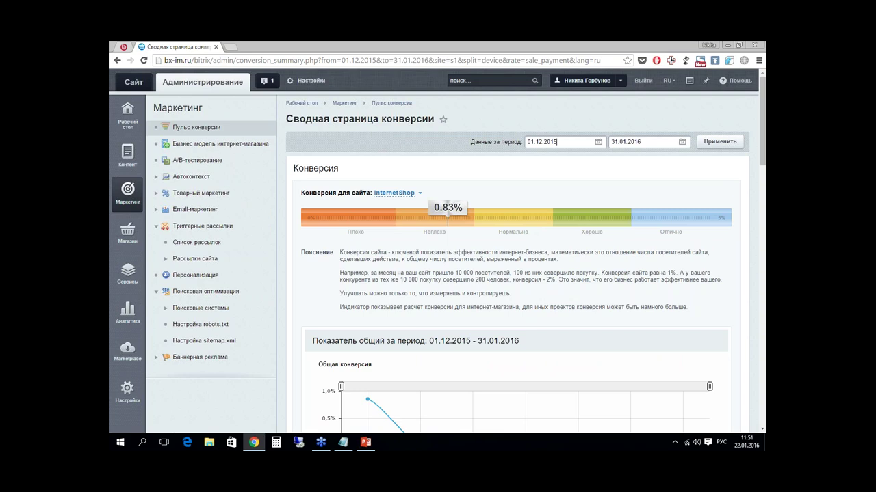
pyautogui.moveTo(382, 119); pyautogui.dragTo(434, 119)
pyautogui.click(491, 80)
pyautogui.write('к')
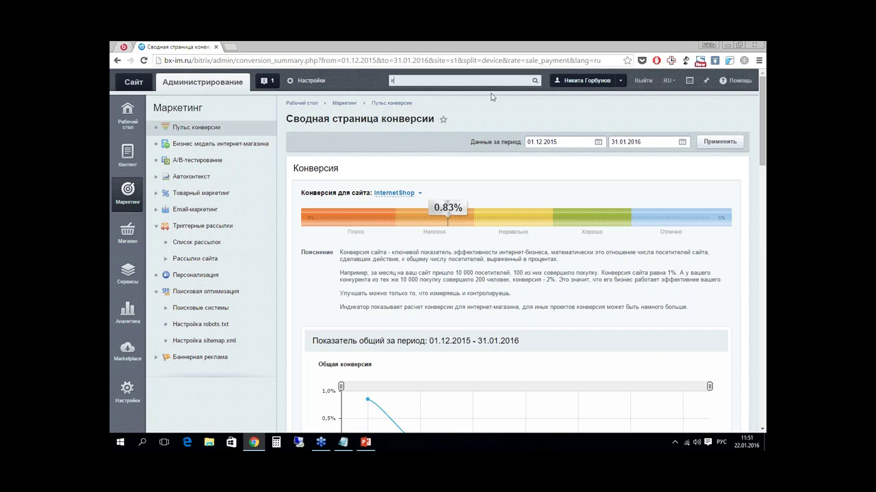
pyautogui.write('онверси')
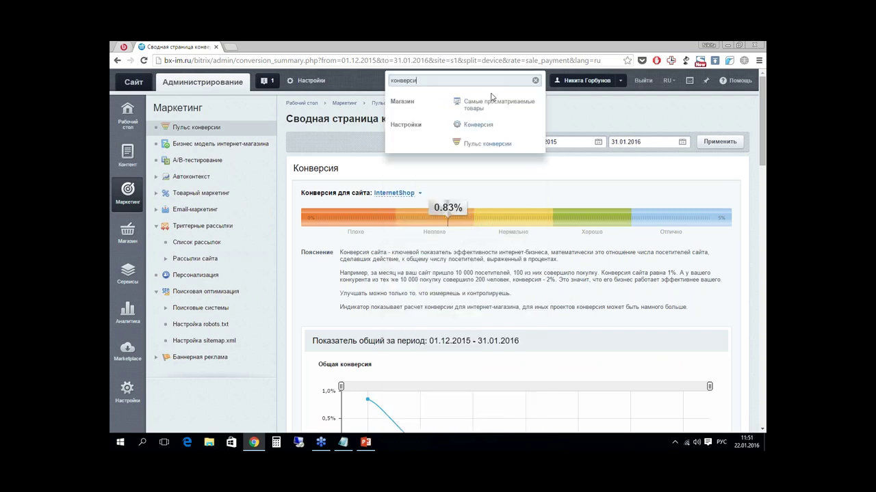
pyautogui.click(476, 125)
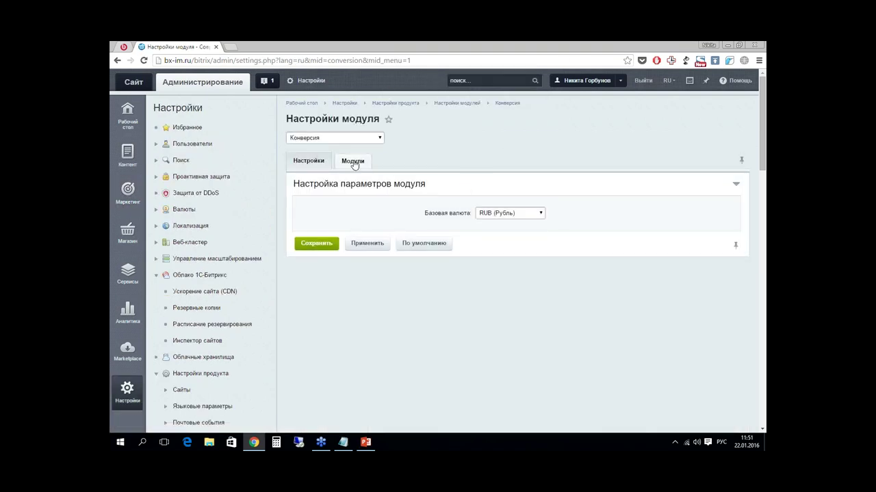
pyautogui.click(353, 161)
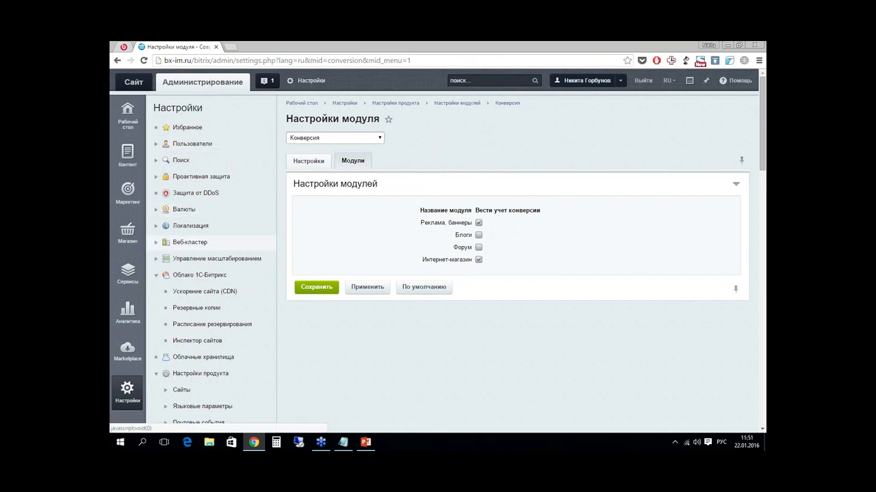
pyautogui.click(127, 191)
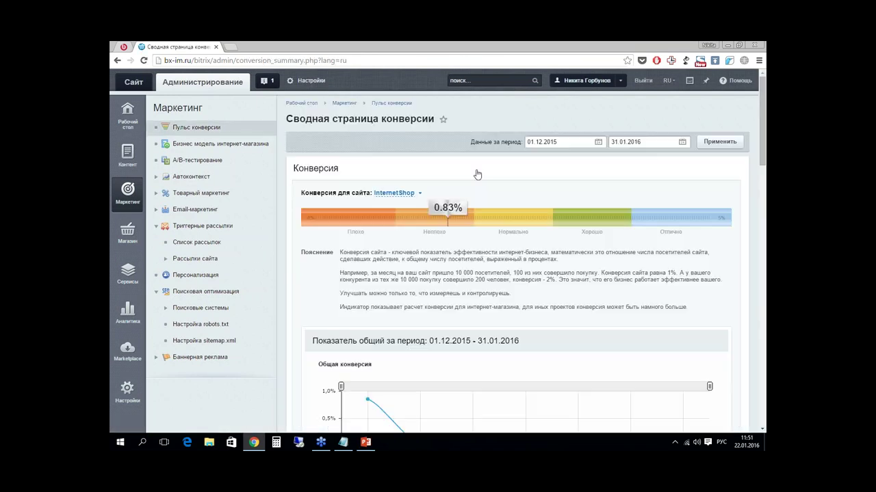
pyautogui.click(735, 80)
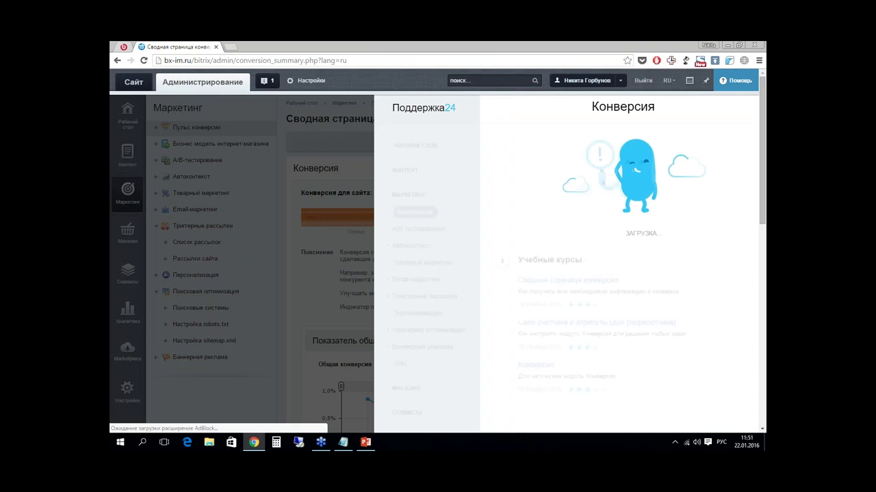
pyautogui.click(607, 325)
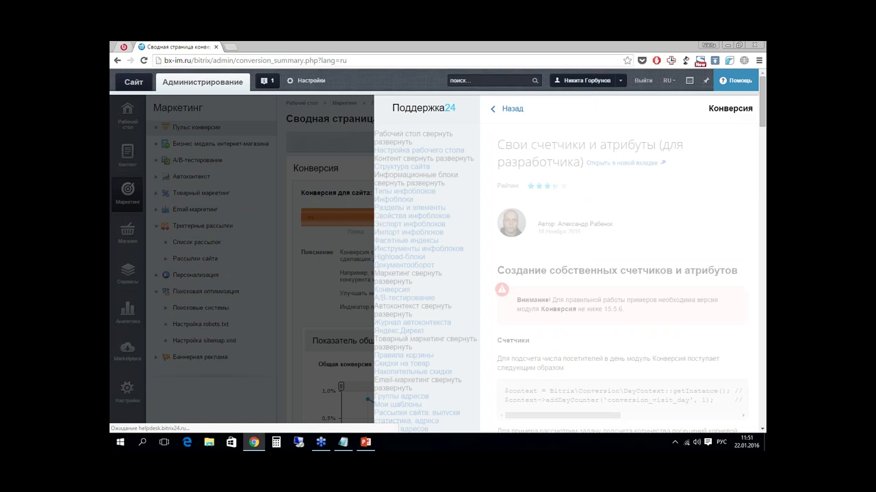
pyautogui.scroll(-6, 661, 217)
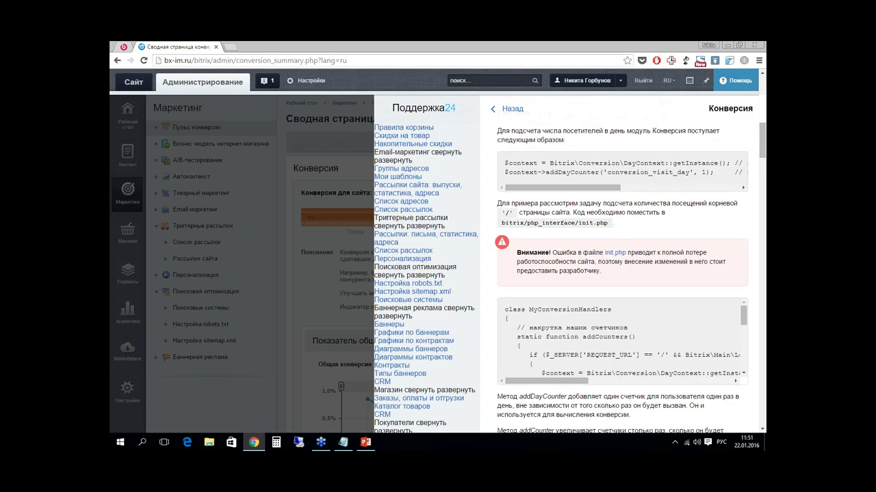
pyautogui.scroll(-3, 663, 238)
pyautogui.scroll(-5, 630, 362)
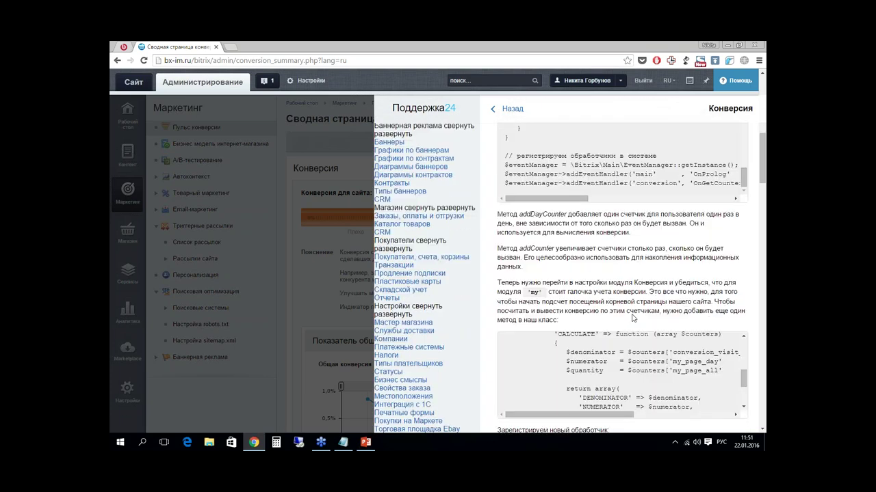
pyautogui.click(333, 265)
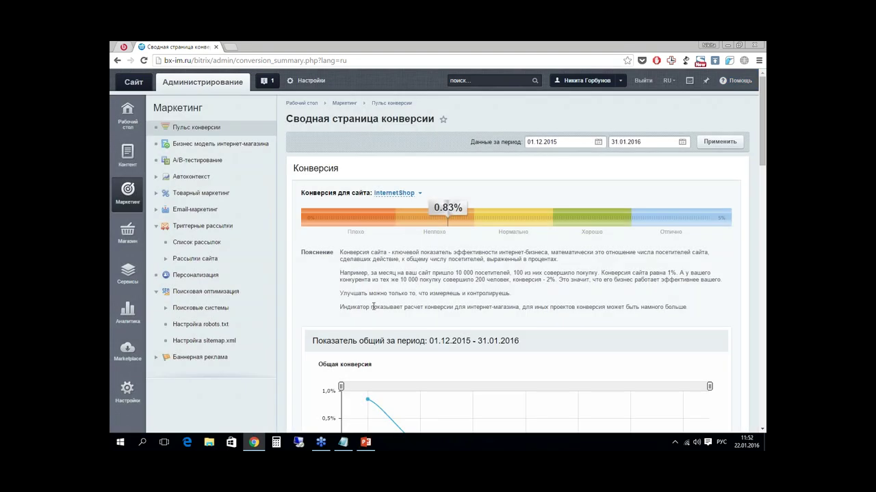
# - Open Бизнес модель интернет-магазина, showing actual gross revenue of 20690
pyautogui.click(249, 147)
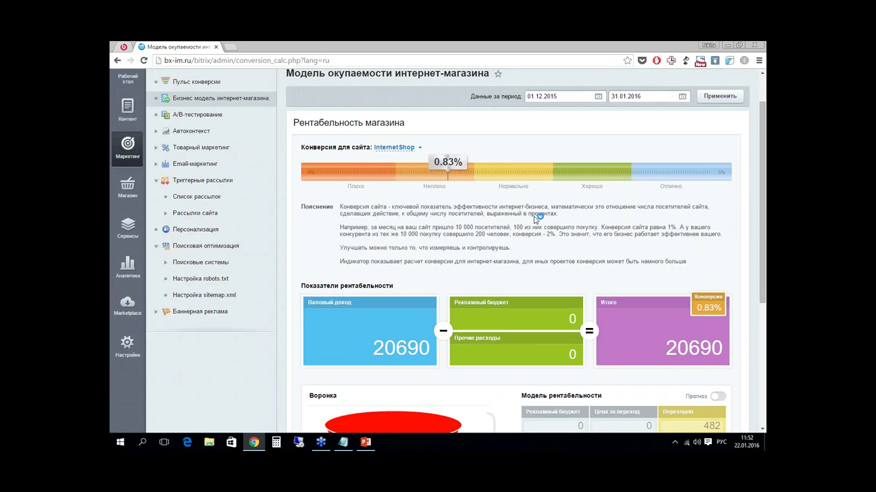
pyautogui.scroll(-2, 527, 208)
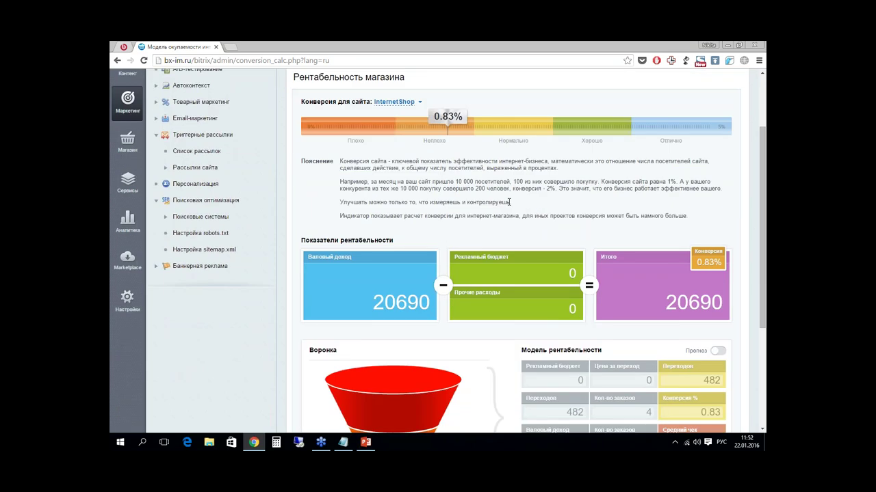
pyautogui.scroll(-3, 509, 202)
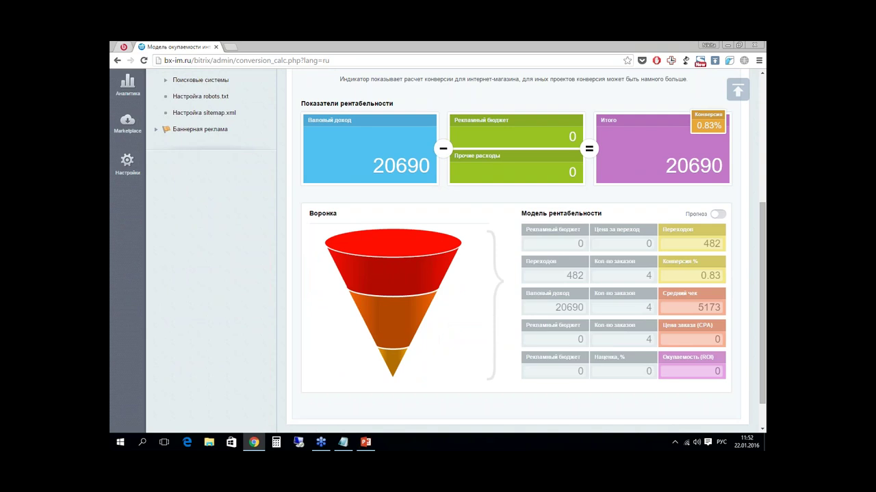
pyautogui.scroll(1, 508, 253)
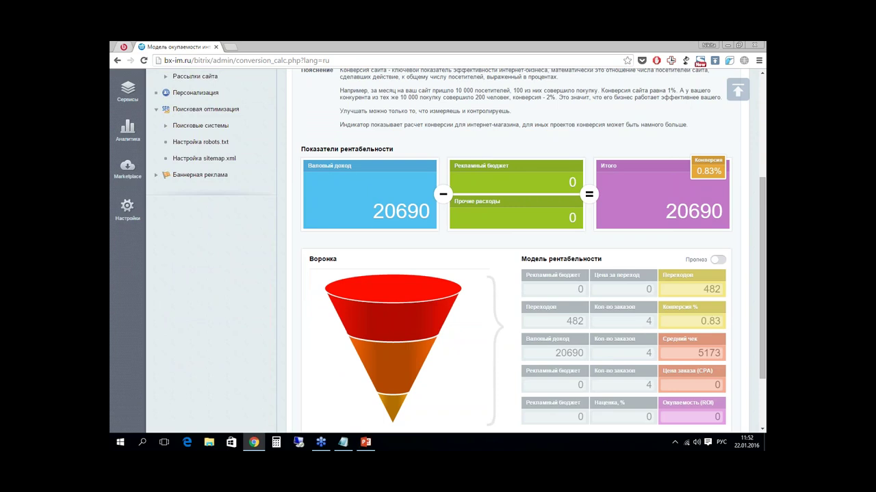
pyautogui.scroll(-1, 630, 229)
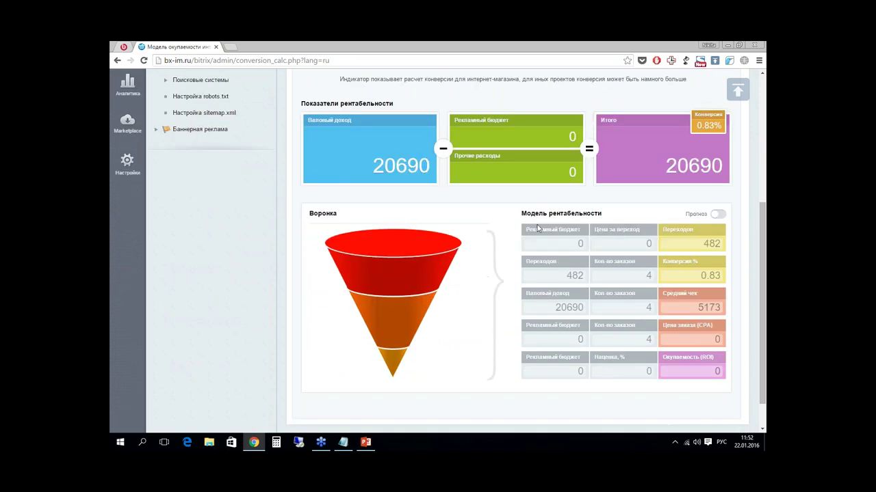
# - Turn Прогноз on, set Конверсия % from 0.83 to 3, then reset and turn Прогноз off
pyautogui.click(718, 215)
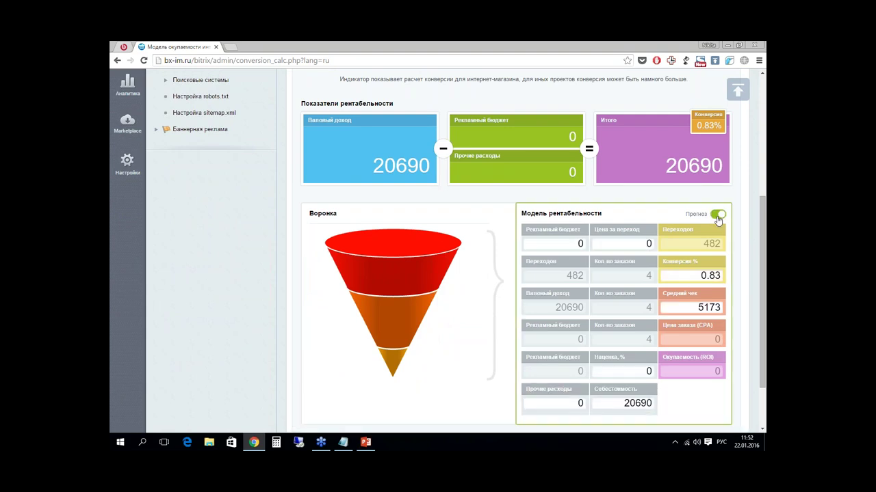
pyautogui.scroll(-1, 520, 237)
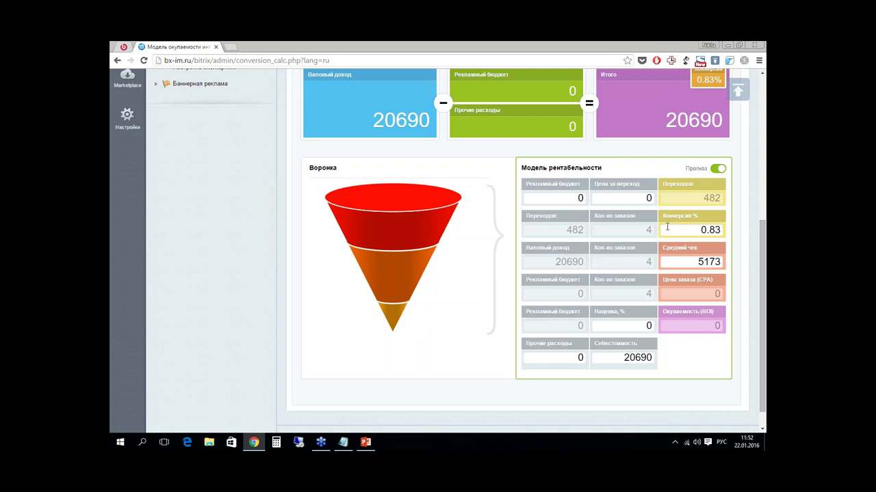
pyautogui.moveTo(667, 226); pyautogui.dragTo(724, 231)
pyautogui.write('3')
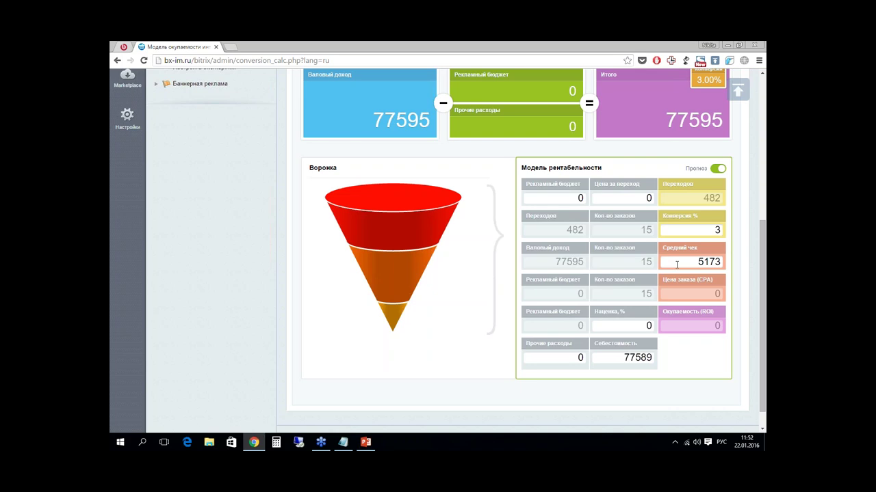
pyautogui.click(693, 230)
pyautogui.click(717, 168)
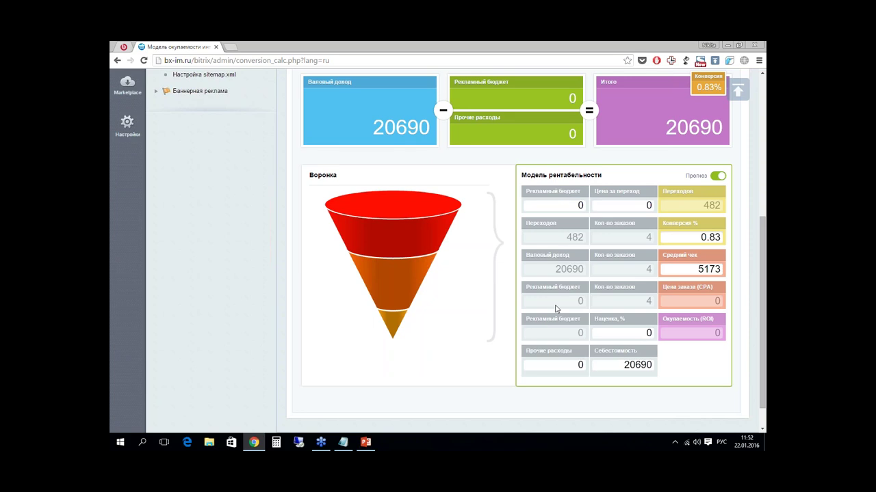
pyautogui.click(718, 176)
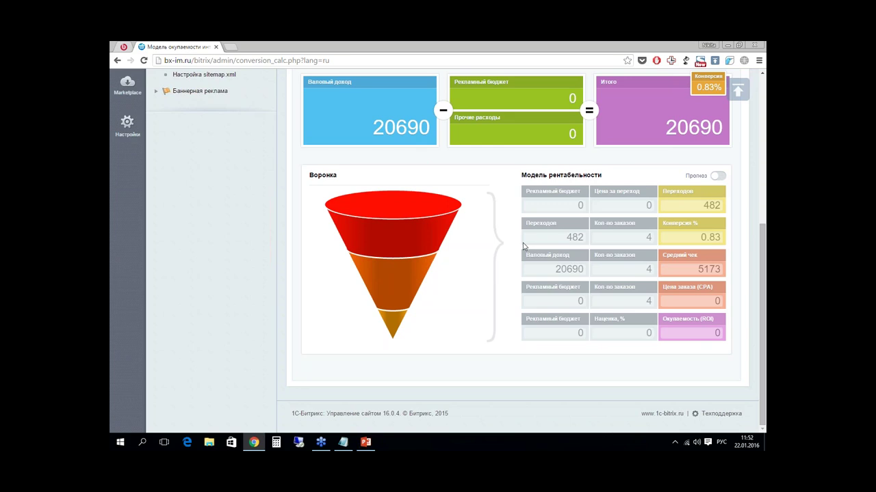
pyautogui.scroll(4, 504, 239)
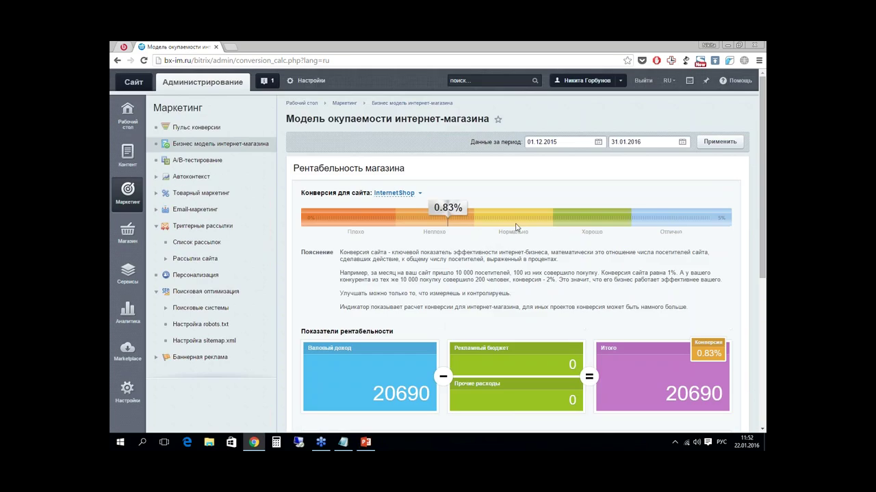
# - Open Яндекс.Директ campaigns under Автоконтекст, then the A/B-тестирование page
pyautogui.click(192, 177)
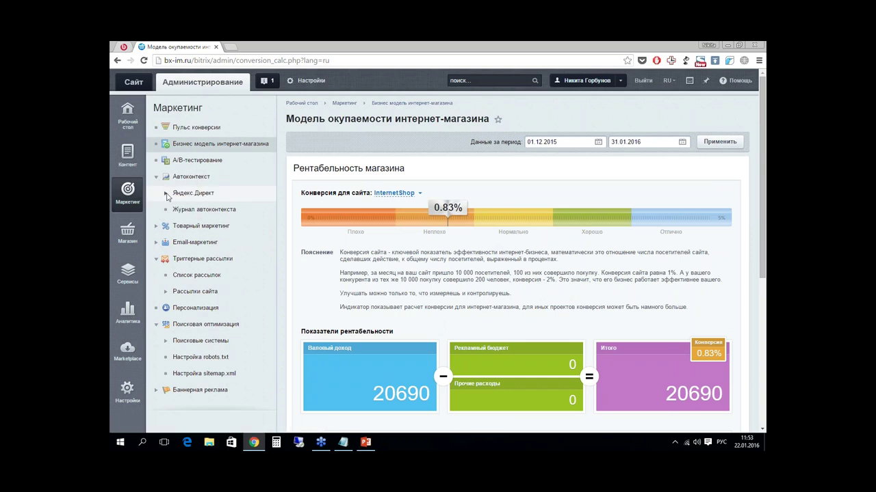
pyautogui.click(167, 197)
pyautogui.click(193, 193)
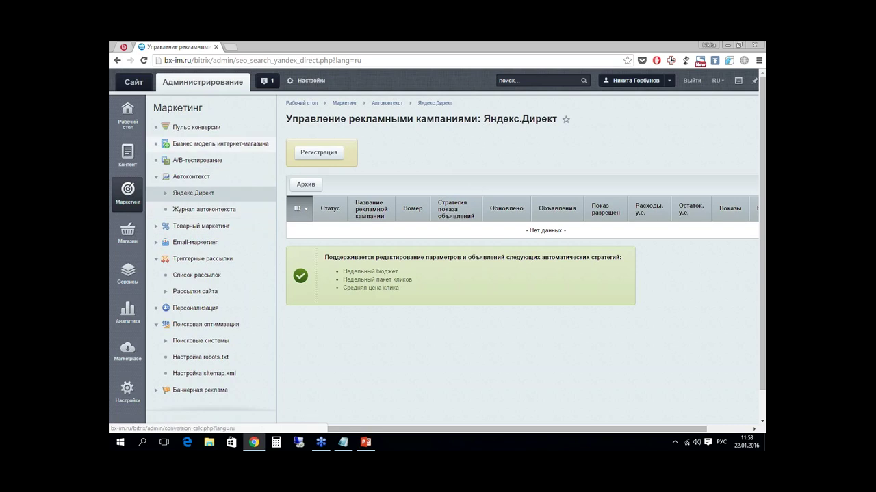
pyautogui.click(207, 162)
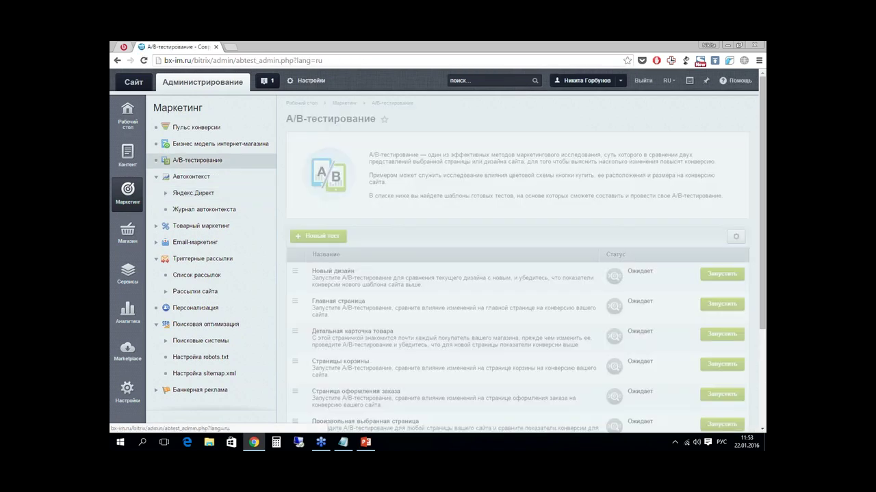
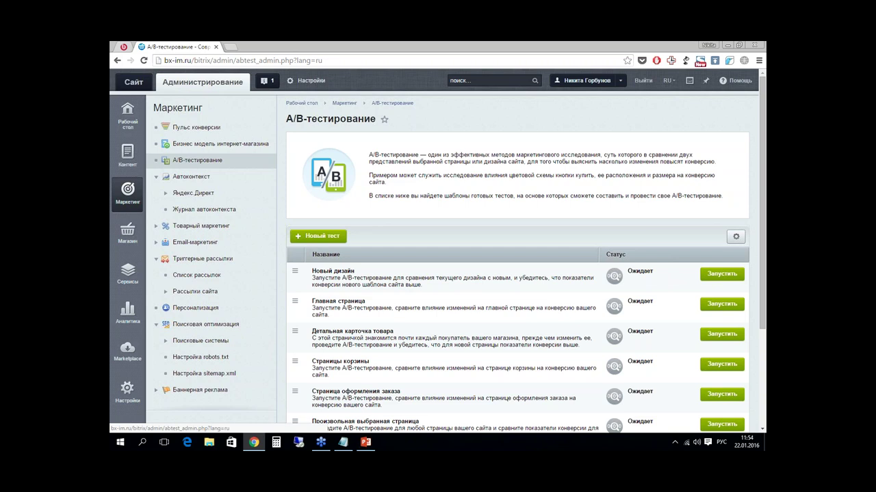
# - From the A/B tests list, open the Главная страница test's Изменить form
pyautogui.click(320, 236)
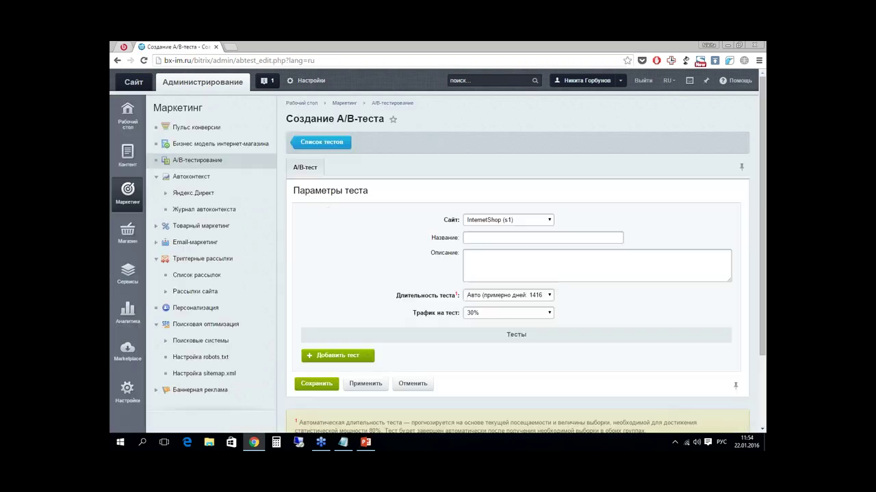
pyautogui.click(321, 142)
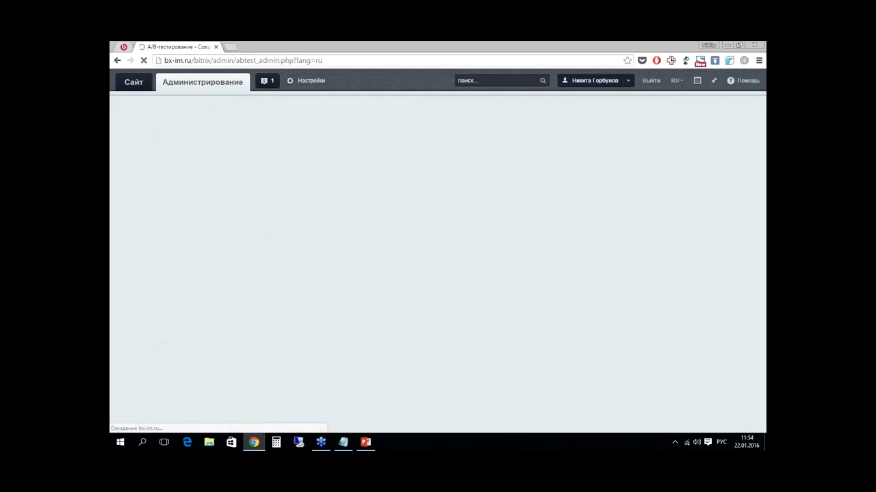
pyautogui.scroll(-3, 284, 189)
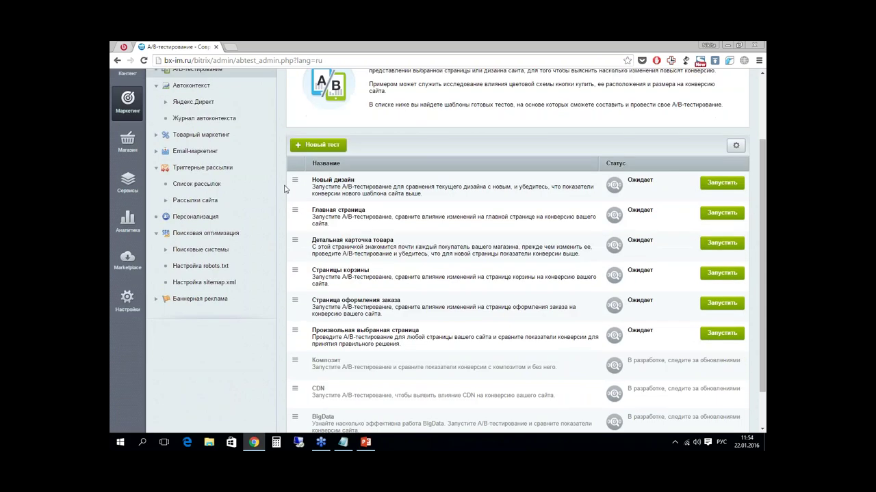
pyautogui.click(295, 210)
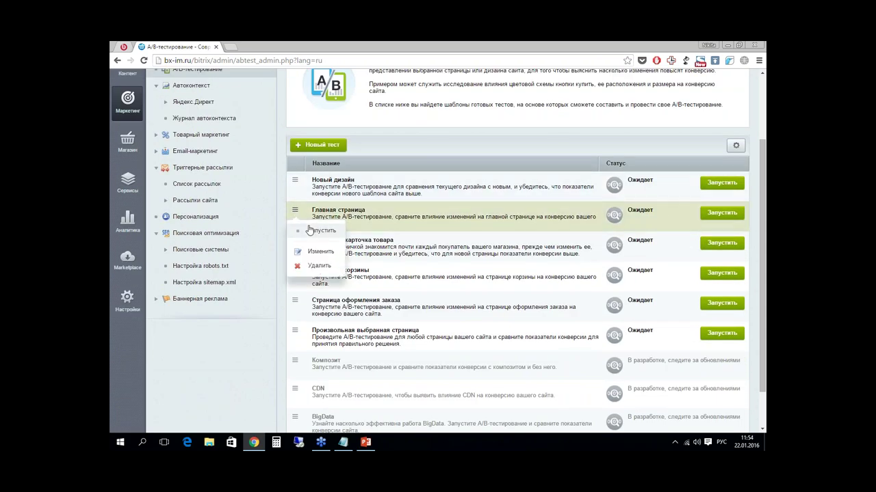
pyautogui.click(316, 252)
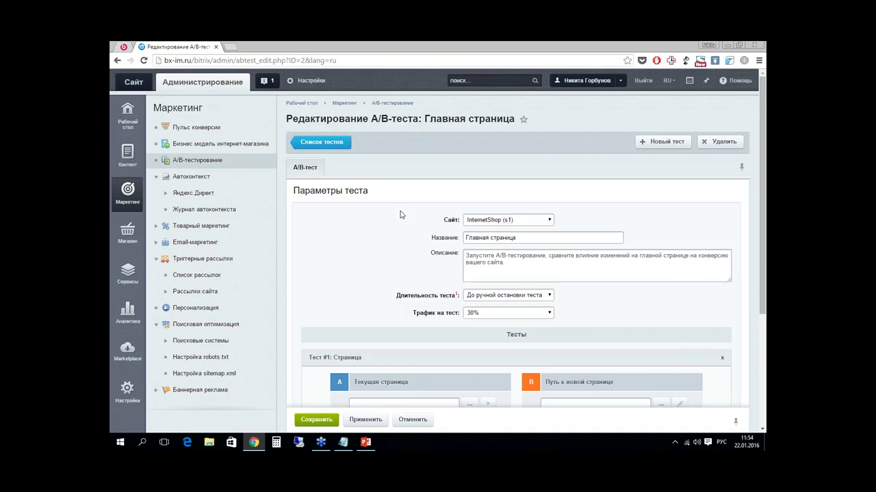
# - Keep the test's traffic share at 30%
pyautogui.click(553, 263)
pyautogui.scroll(-2, 609, 166)
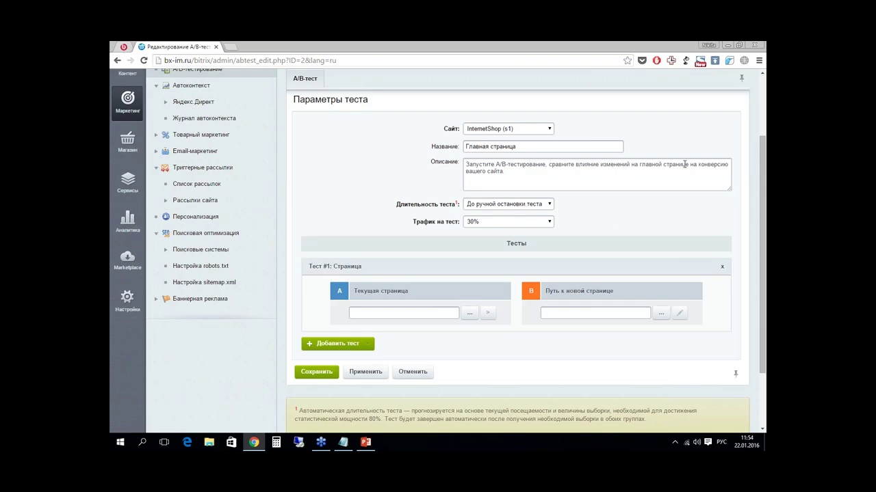
pyautogui.click(509, 225)
pyautogui.click(509, 225)
# - Try the other site, then set the test's site back to InternetShop (s1)
pyautogui.click(469, 313)
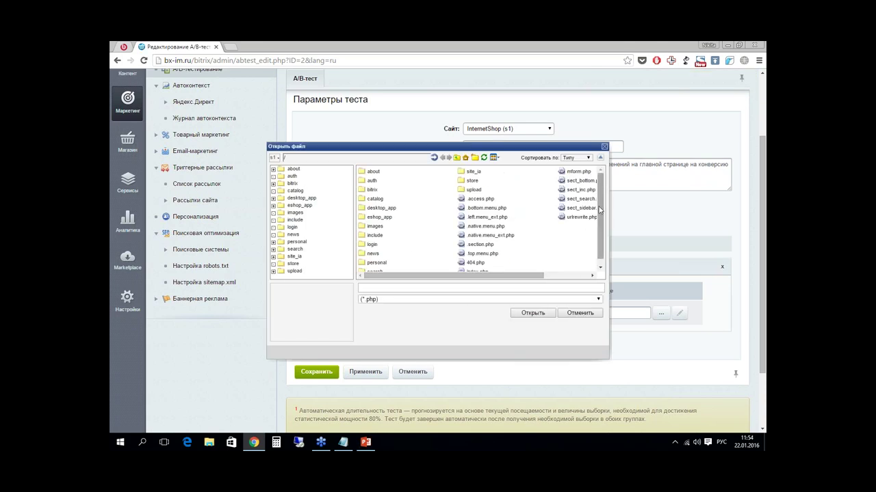
pyautogui.moveTo(602, 197)
pyautogui.mouseDown()
pyautogui.moveTo(603, 211)
pyautogui.moveTo(605, 198)
pyautogui.mouseUp()
pyautogui.click(580, 313)
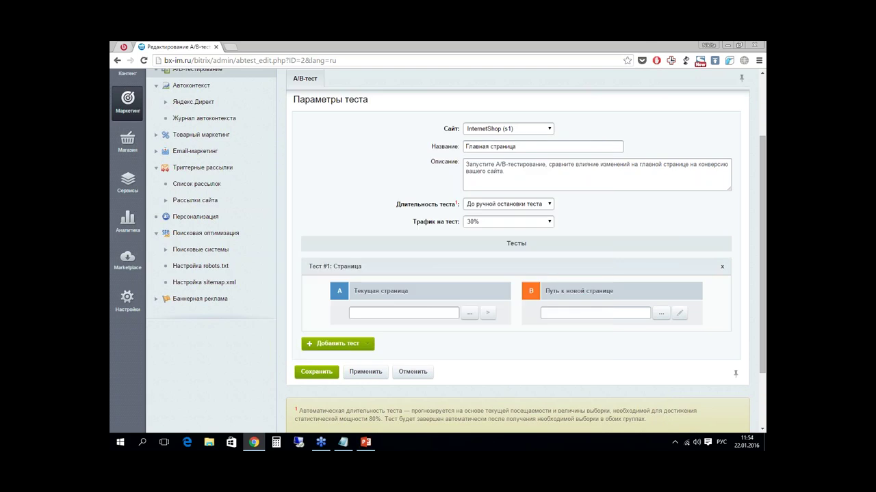
pyautogui.click(539, 133)
pyautogui.click(527, 146)
pyautogui.click(469, 312)
pyautogui.click(580, 313)
pyautogui.click(512, 130)
pyautogui.click(489, 138)
pyautogui.click(470, 313)
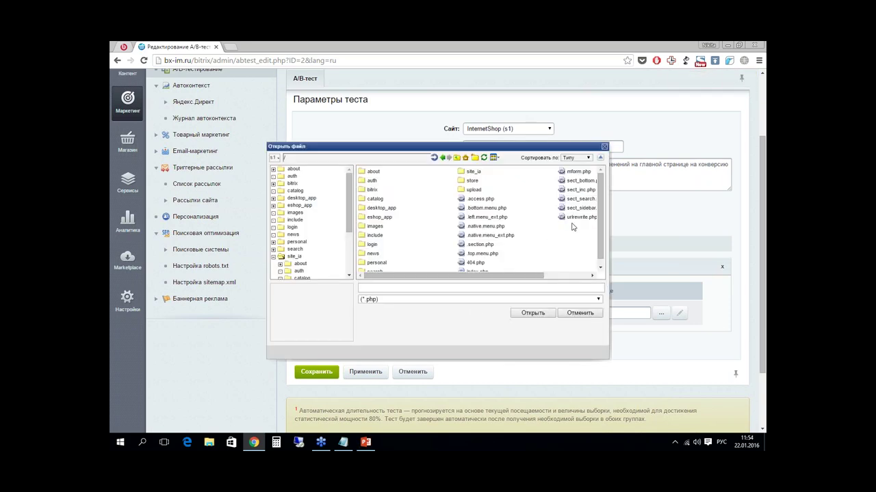
pyautogui.scroll(-1, 575, 227)
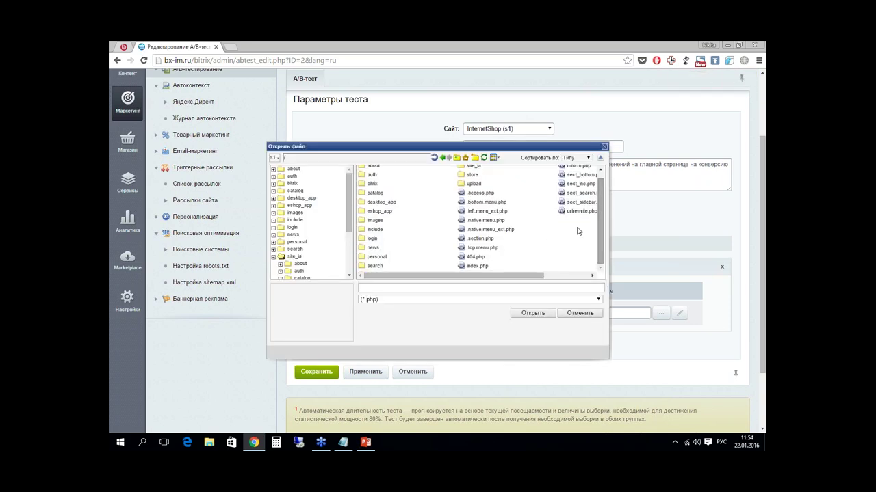
# - Choose /index.php as variant A and /404.php as variant B
pyautogui.click(477, 265)
pyautogui.click(533, 312)
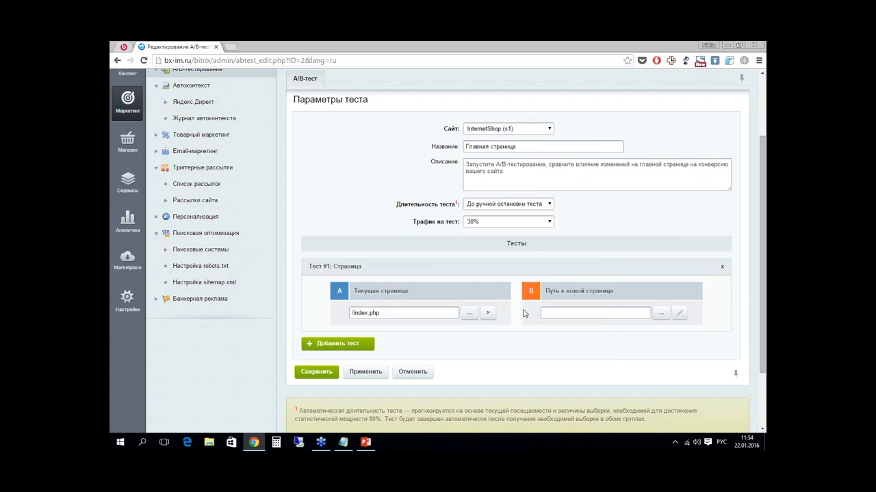
pyautogui.click(660, 313)
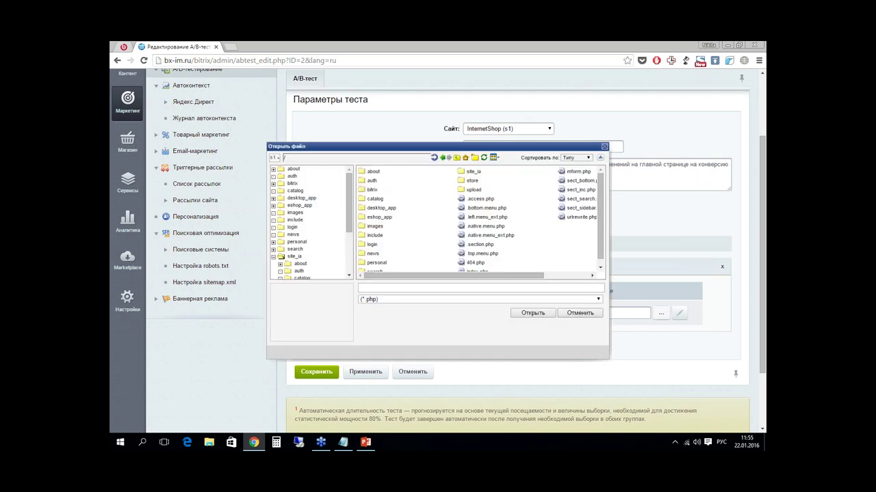
pyautogui.click(474, 264)
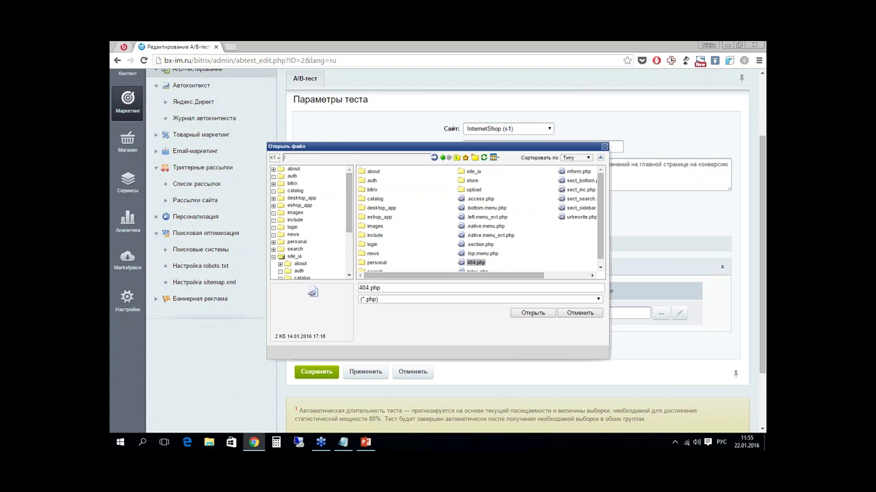
pyautogui.click(533, 312)
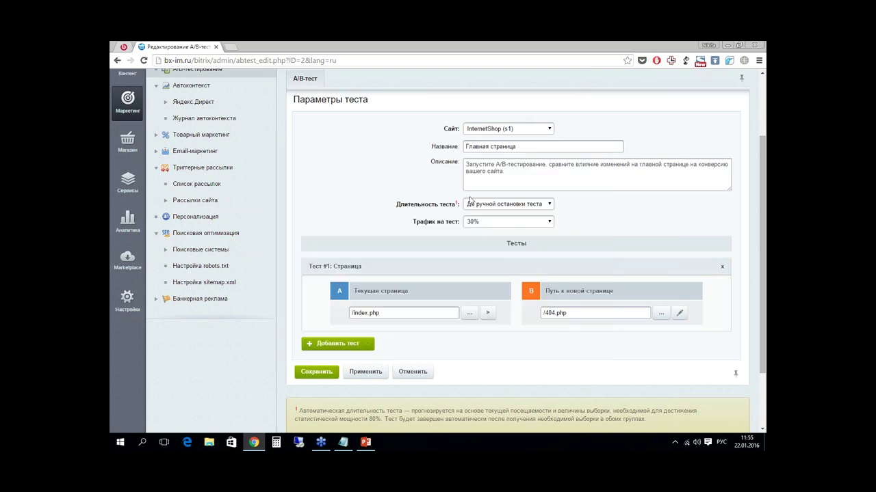
pyautogui.scroll(-1, 505, 263)
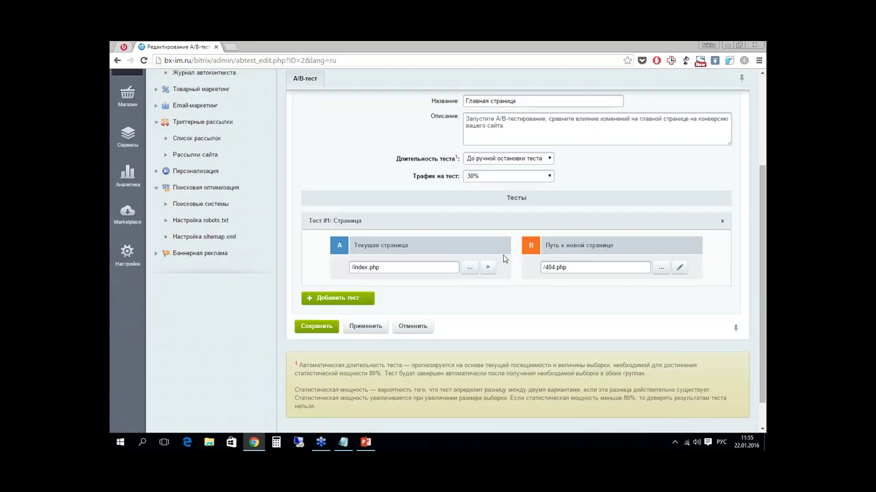
# - Save the Главная страница test, look at Новый дизайн, and return to Список тестов
pyautogui.click(319, 327)
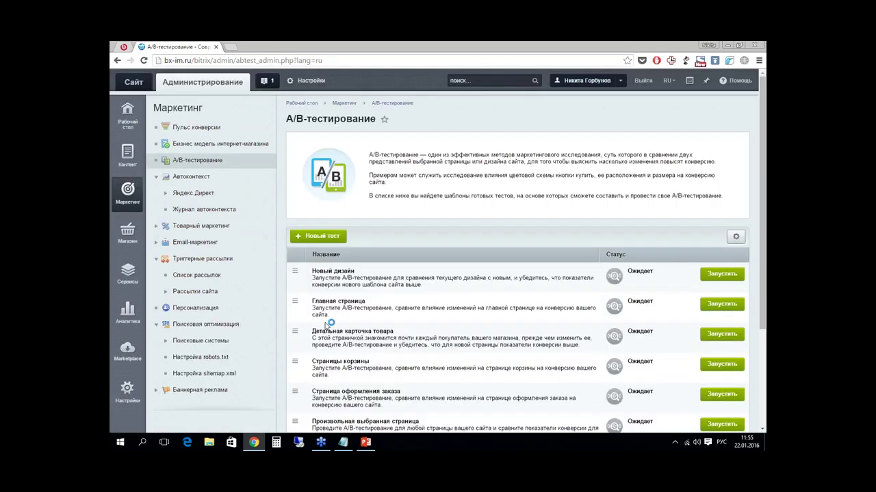
pyautogui.click(719, 275)
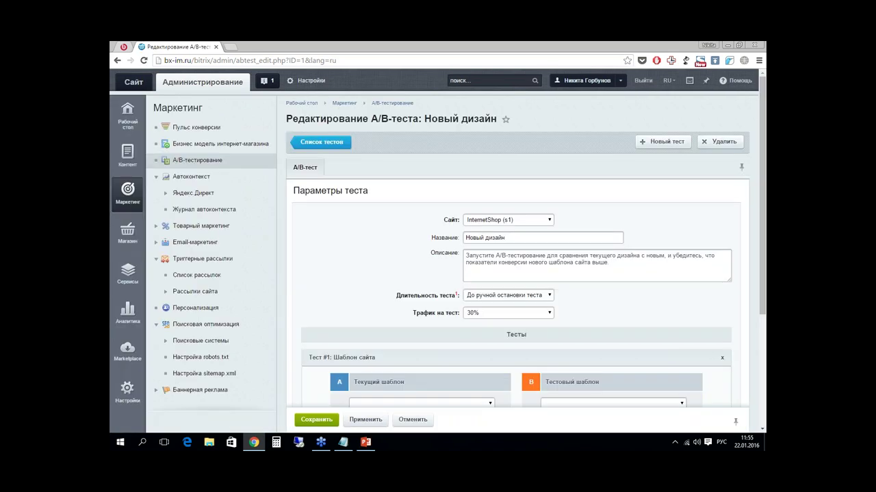
pyautogui.scroll(-2, 690, 251)
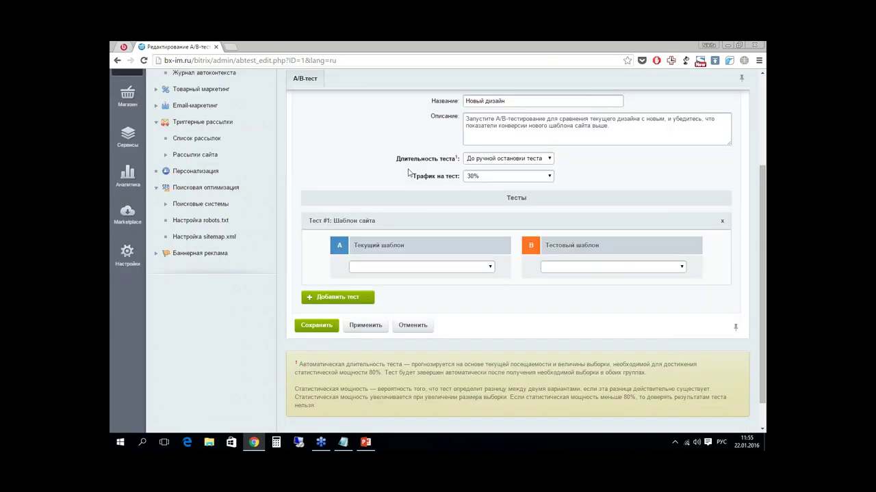
pyautogui.scroll(2, 411, 173)
pyautogui.click(321, 142)
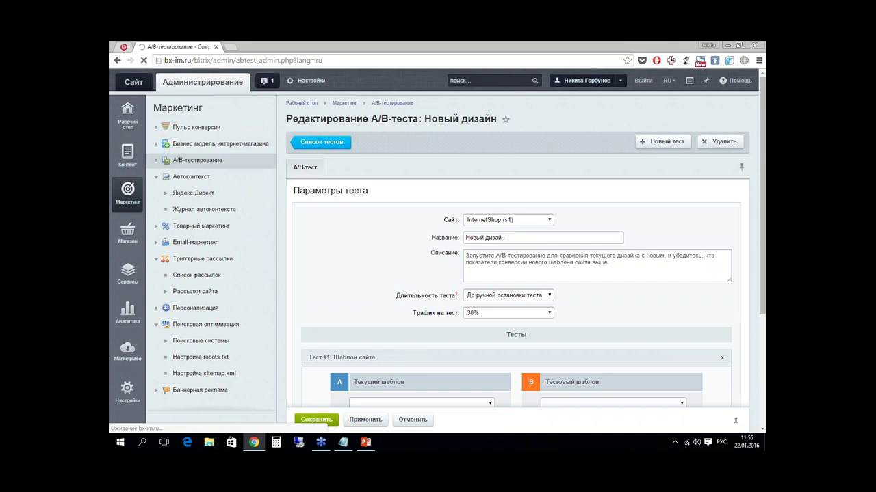
pyautogui.scroll(-2, 578, 162)
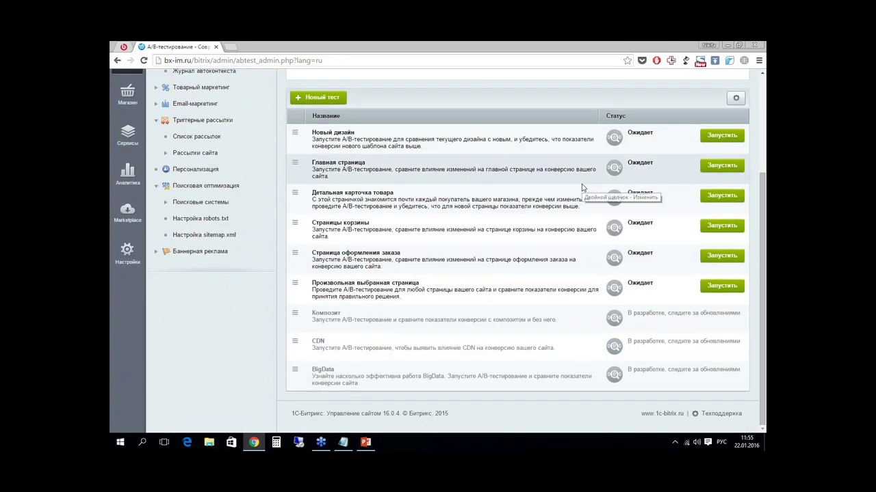
# - Launch the Главная страница test and review its settings without saving changes
pyautogui.click(719, 170)
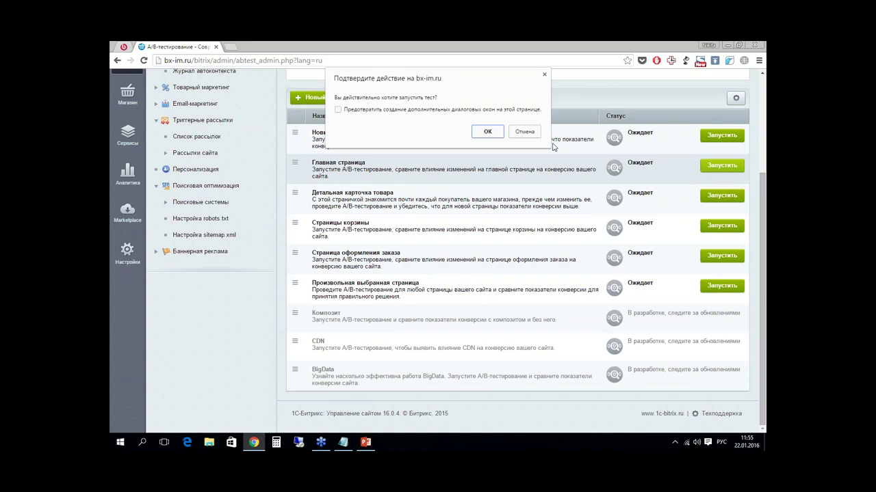
pyautogui.click(487, 132)
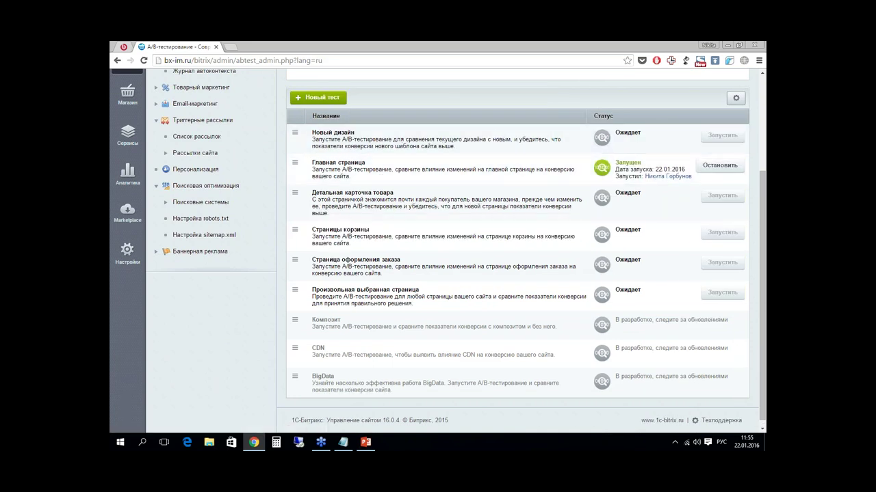
pyautogui.click(296, 167)
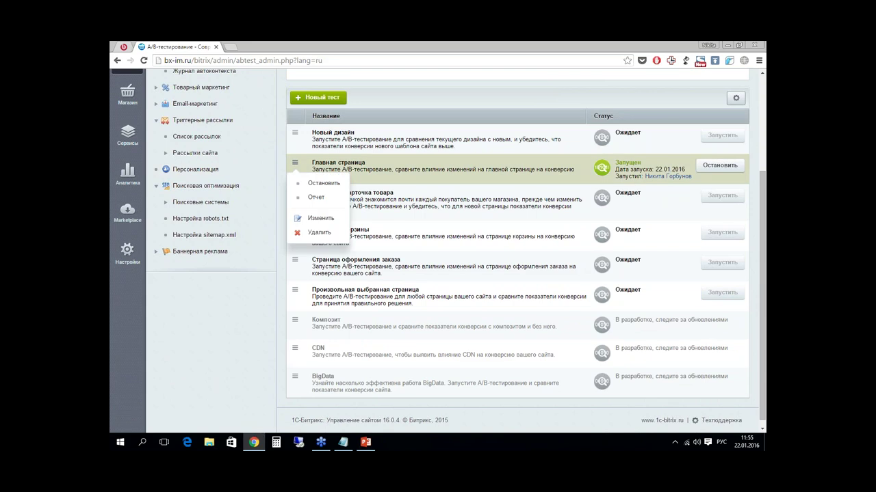
pyautogui.click(328, 220)
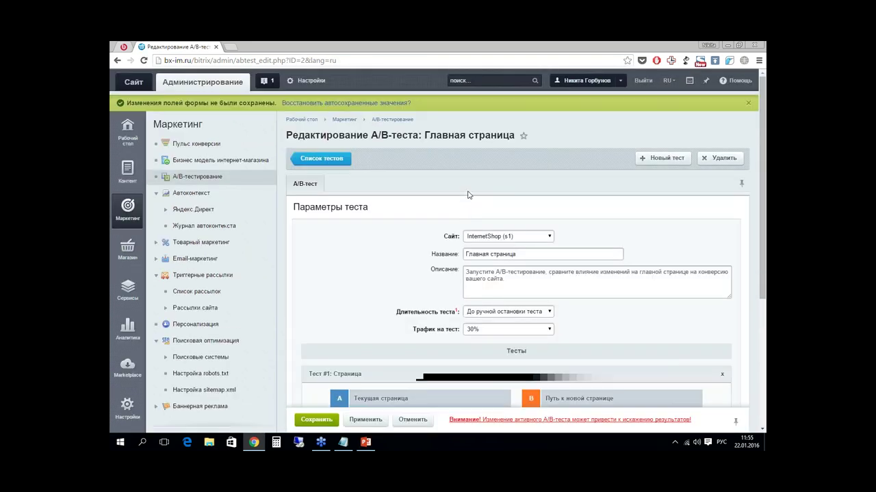
pyautogui.scroll(-3, 466, 194)
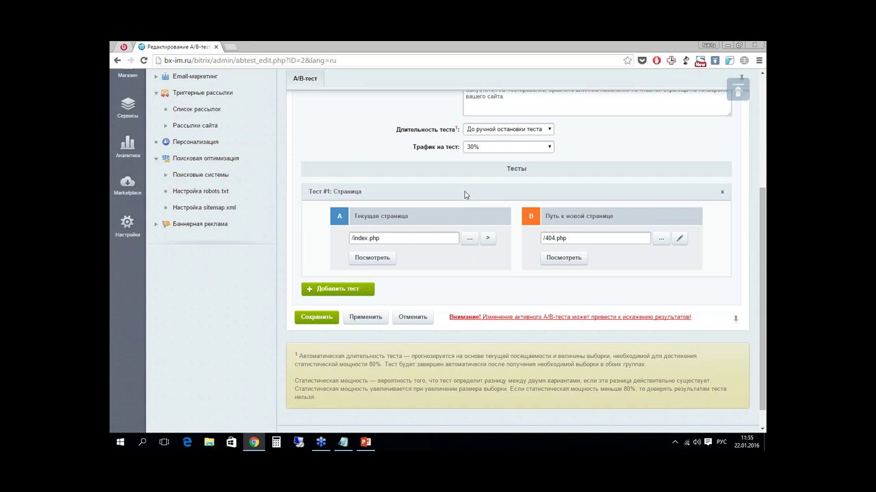
pyautogui.click(405, 318)
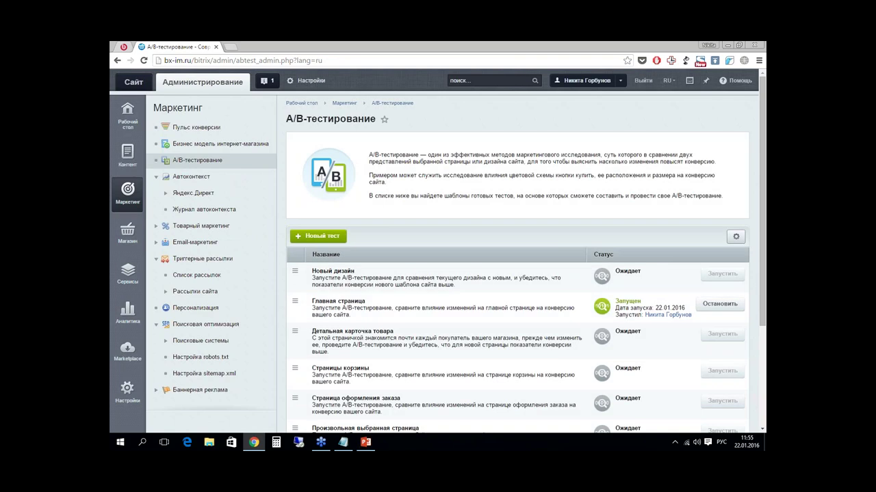
# - Open the storefront home page in a new tab with the admin panel expanded
pyautogui.rightClick(133, 82)
pyautogui.click(161, 88)
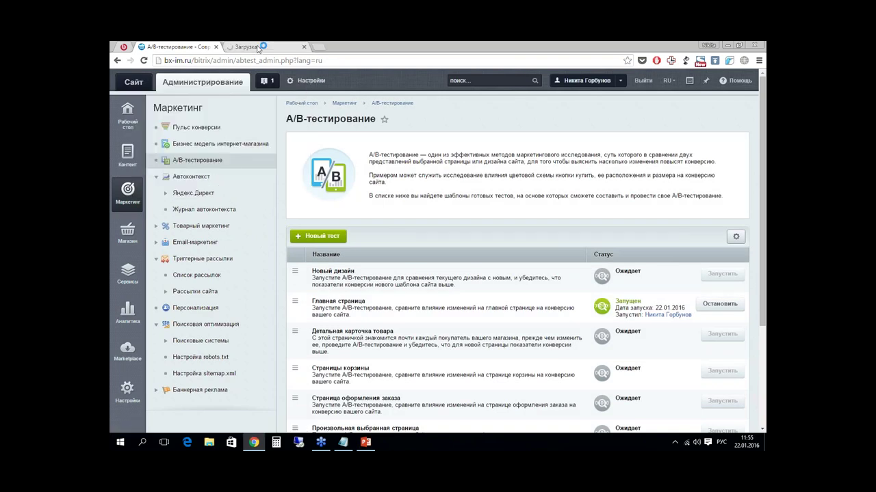
pyautogui.click(259, 48)
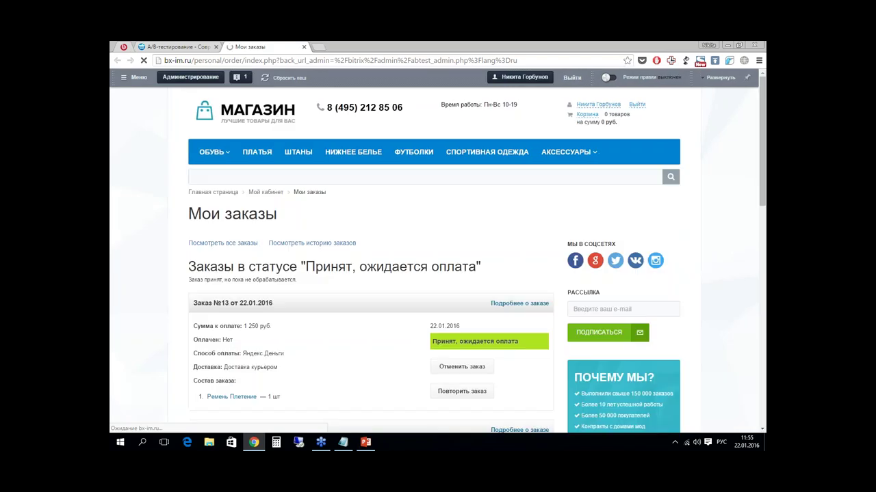
pyautogui.click(720, 77)
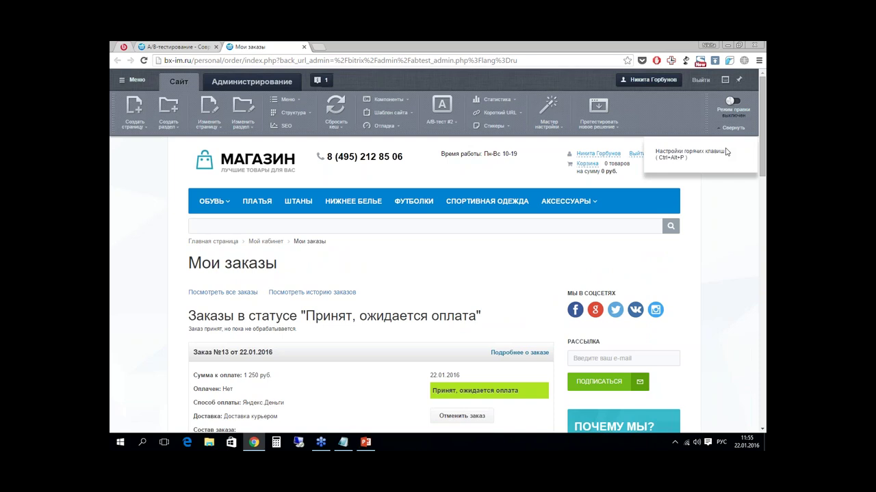
pyautogui.click(438, 104)
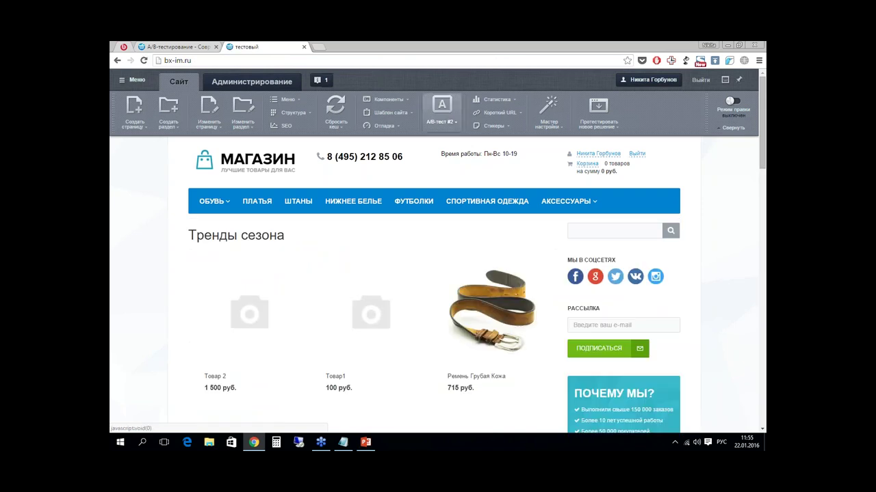
# - Preview the home page as Группа A, then Группа B, then return to the A/B testing list
pyautogui.click(441, 119)
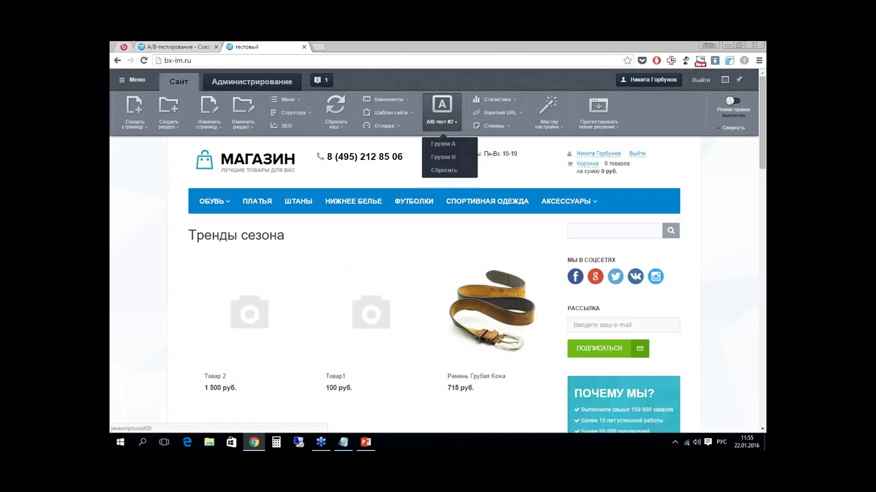
pyautogui.click(446, 148)
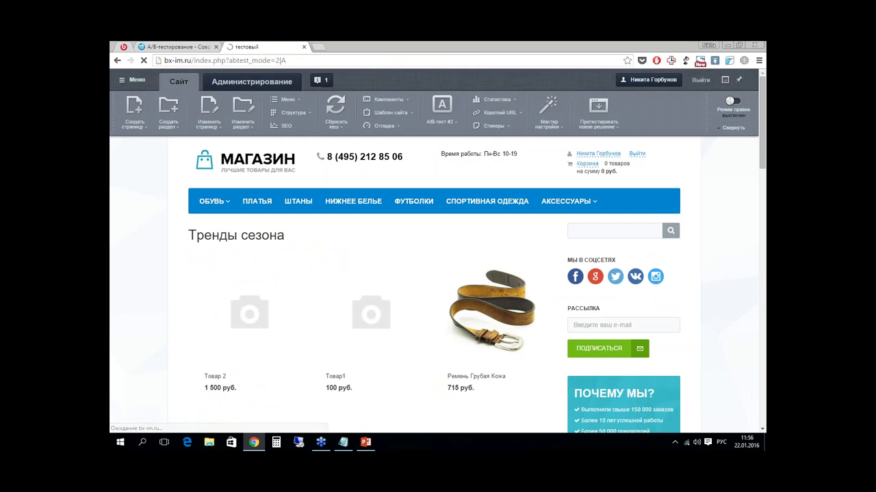
pyautogui.click(450, 121)
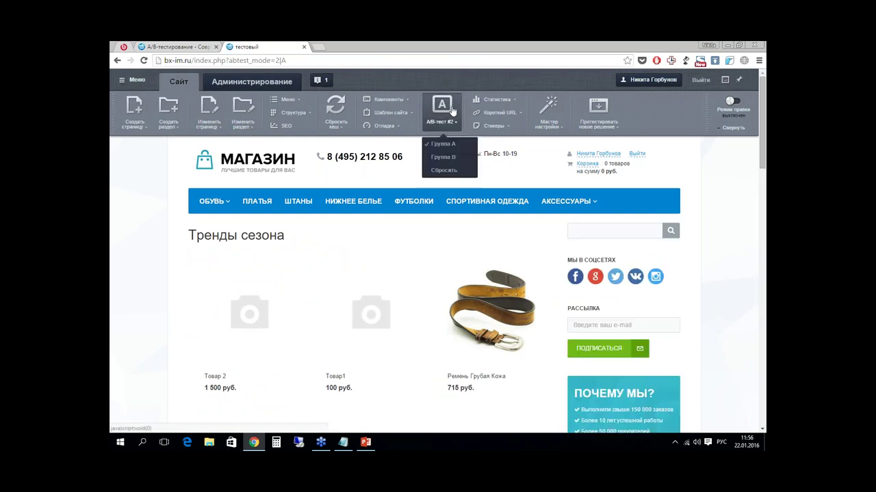
pyautogui.click(443, 158)
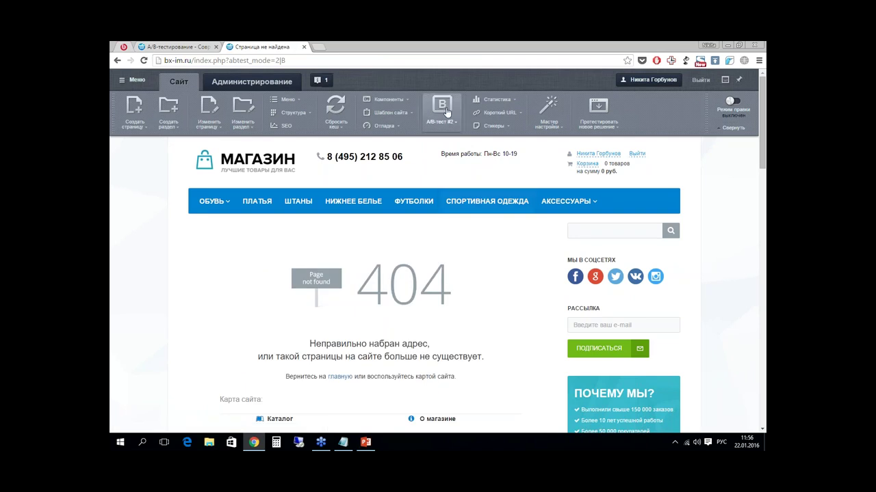
pyautogui.click(162, 47)
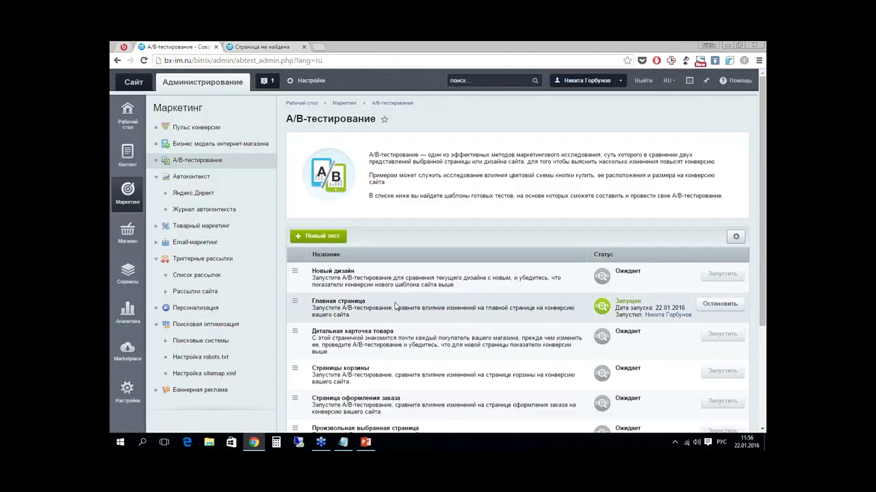
# - Open the Главная страница test's Отчет and read the statistical power warning
pyautogui.click(293, 304)
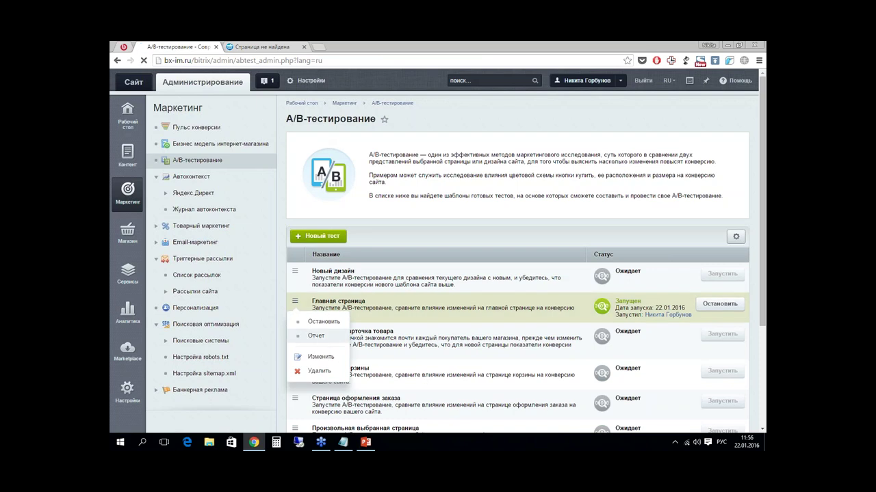
pyautogui.click(316, 335)
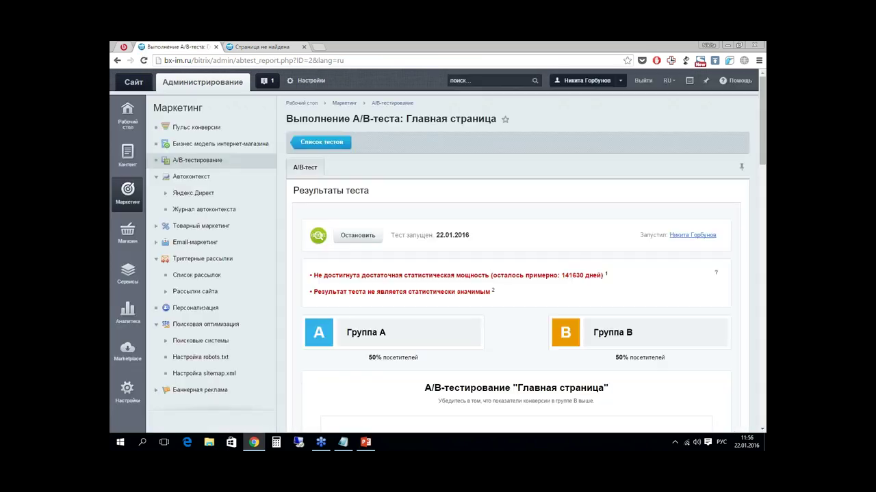
pyautogui.moveTo(422, 275); pyautogui.dragTo(515, 275)
pyautogui.scroll(-1, 498, 240)
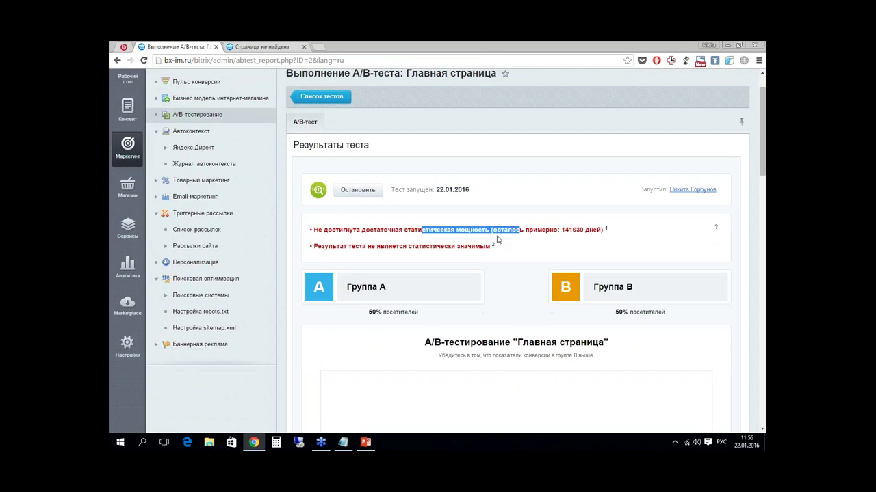
pyautogui.click(414, 253)
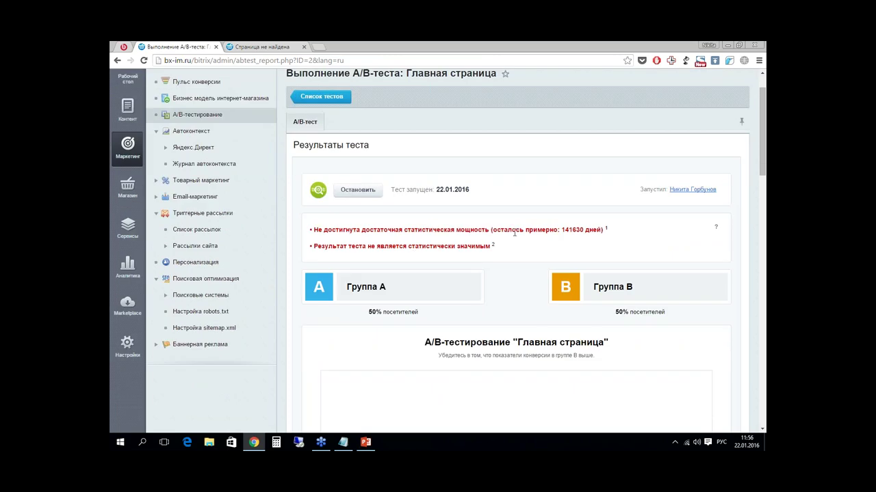
pyautogui.moveTo(572, 231); pyautogui.dragTo(559, 231)
# - Scroll through the report's 0% conversion figures for both groups
pyautogui.scroll(-1, 531, 222)
pyautogui.scroll(-2, 530, 221)
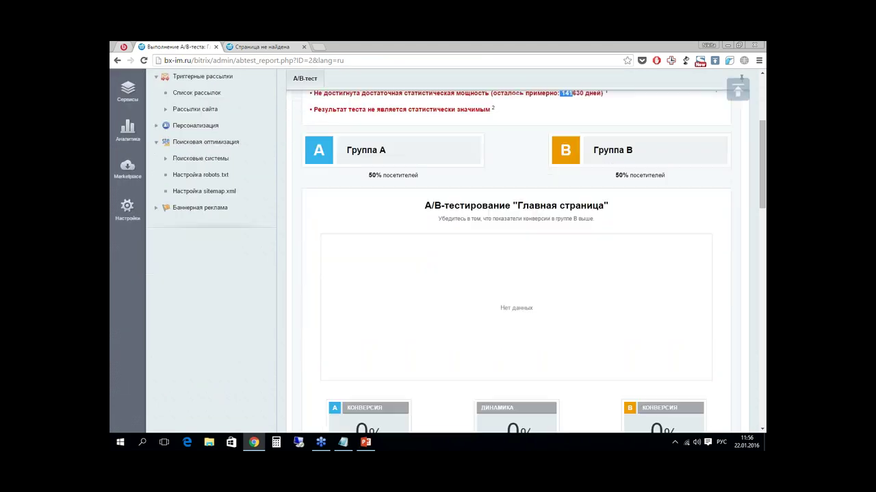
pyautogui.scroll(-4, 529, 218)
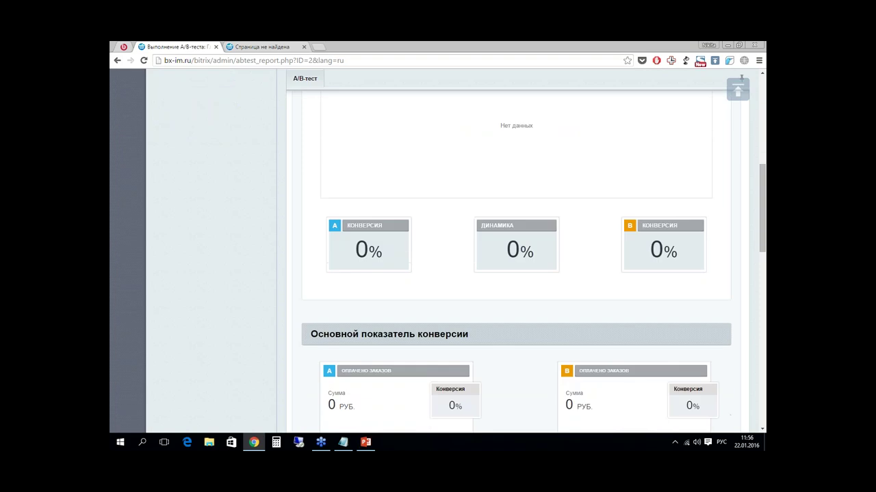
pyautogui.scroll(3, 529, 219)
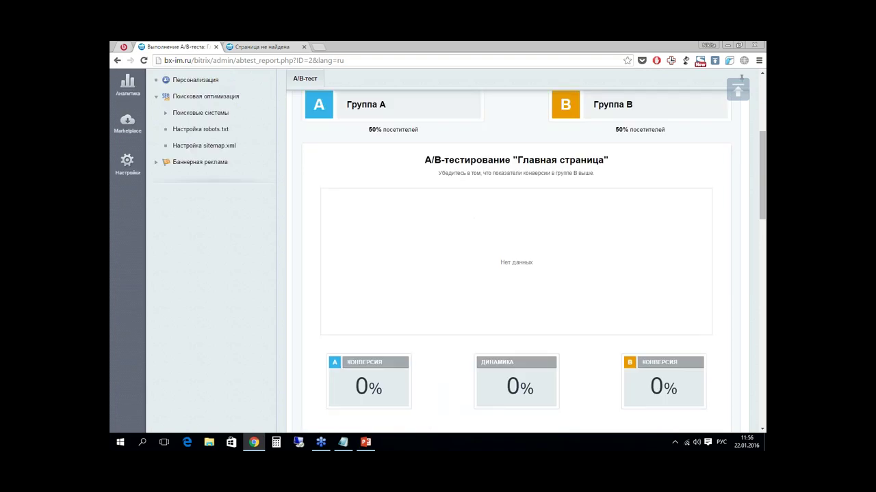
pyautogui.scroll(-2, 527, 219)
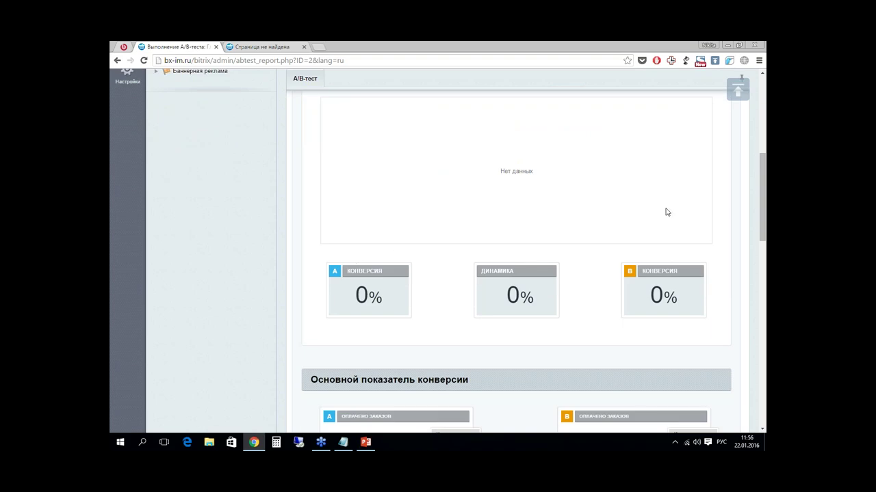
pyautogui.scroll(-4, 665, 212)
pyautogui.scroll(-7, 663, 211)
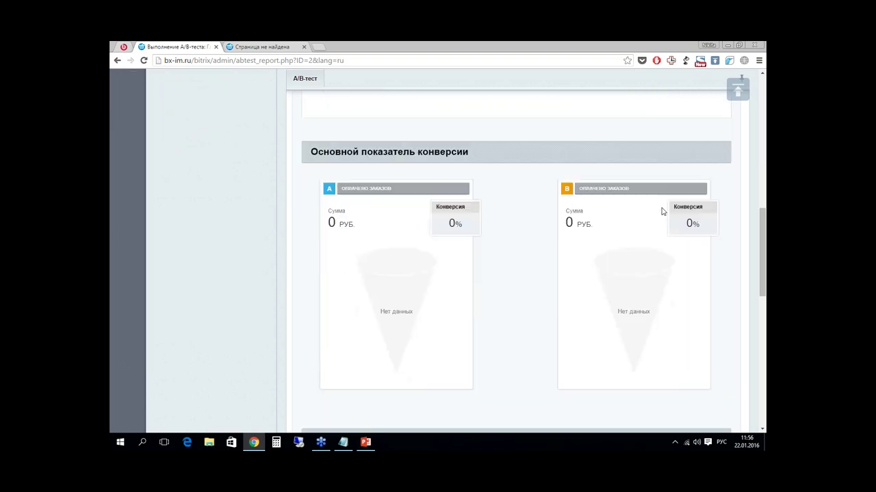
pyautogui.scroll(-2, 655, 209)
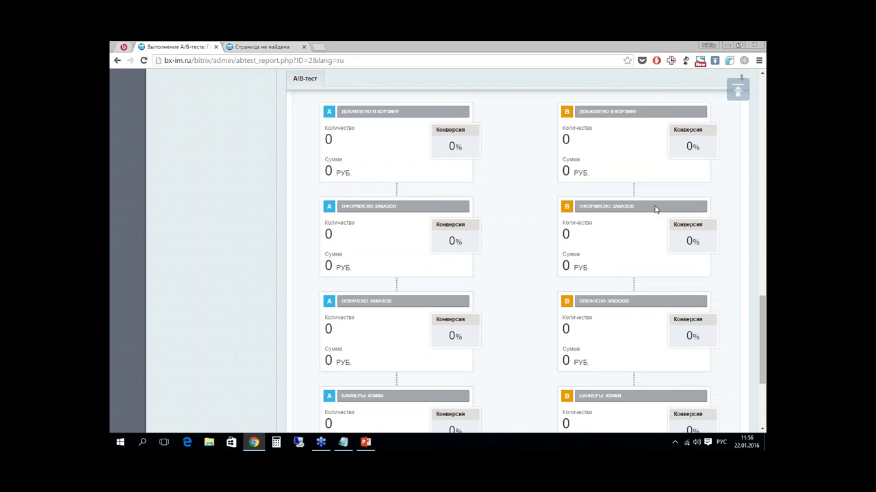
pyautogui.scroll(-4, 654, 211)
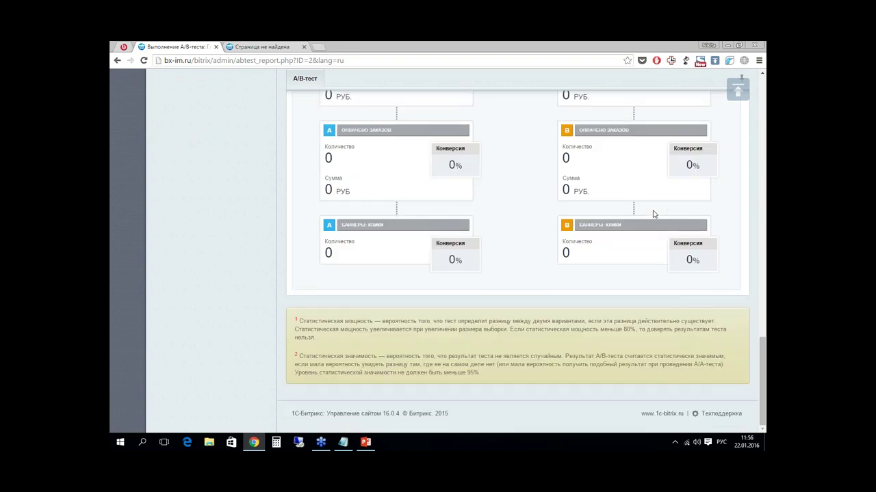
pyautogui.scroll(15, 254, 201)
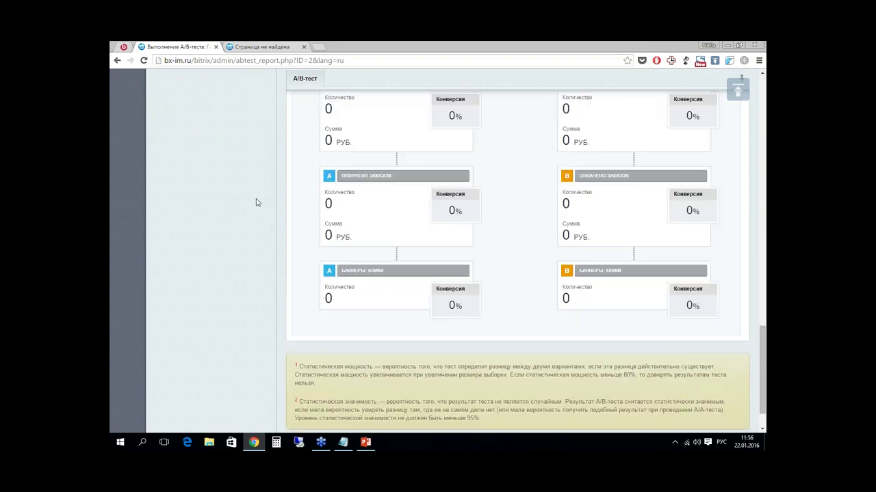
pyautogui.scroll(2, 308, 204)
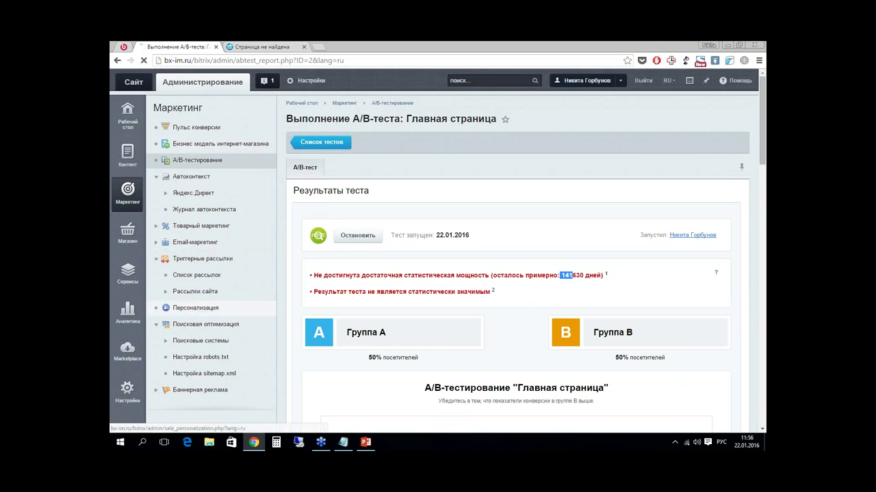
# - Open the Маркетинг › Персонализация page showing the 1C-Bitrix BigData promo
pyautogui.click(195, 308)
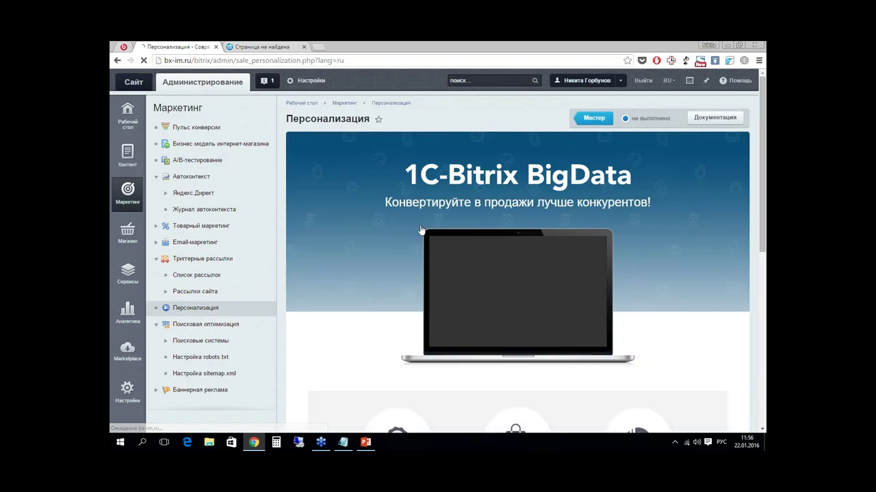
pyautogui.scroll(-5, 353, 197)
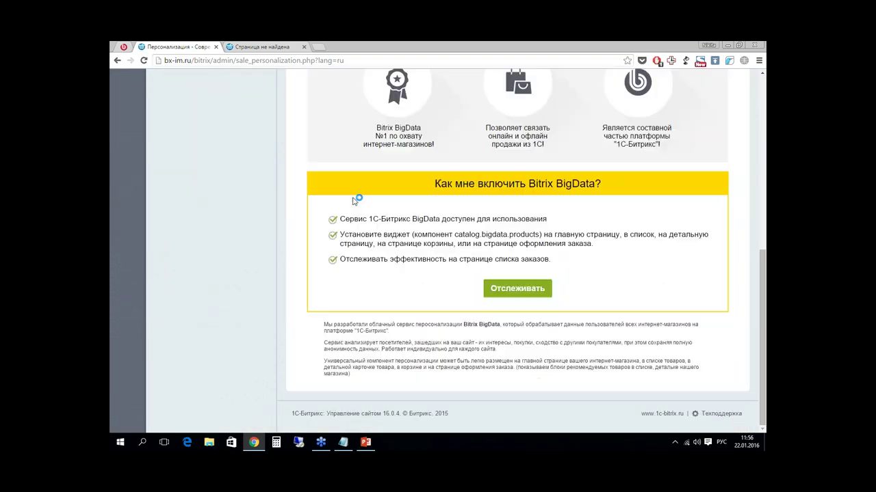
pyautogui.scroll(2, 354, 201)
pyautogui.scroll(4, 352, 198)
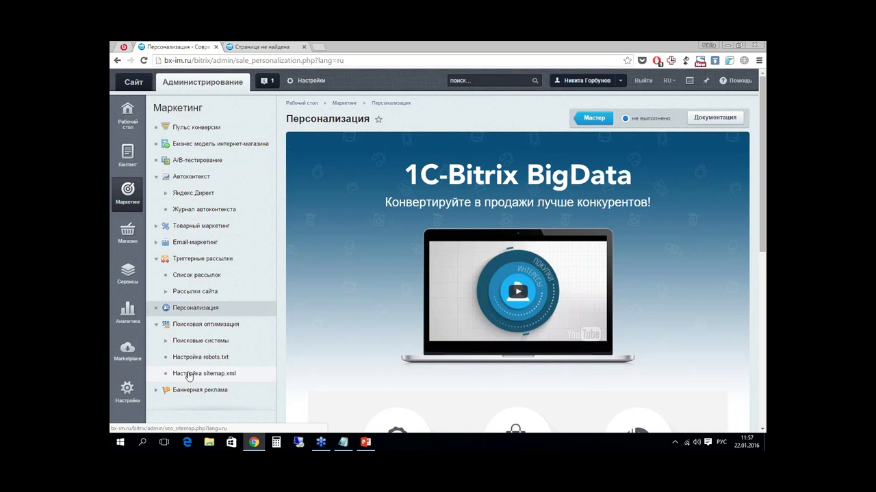
# - Expand and collapse Магазин groups (Настройки, Покупатели) and Маркетинг groups (Товарный маркетинг, Скидки на товар)
pyautogui.click(127, 232)
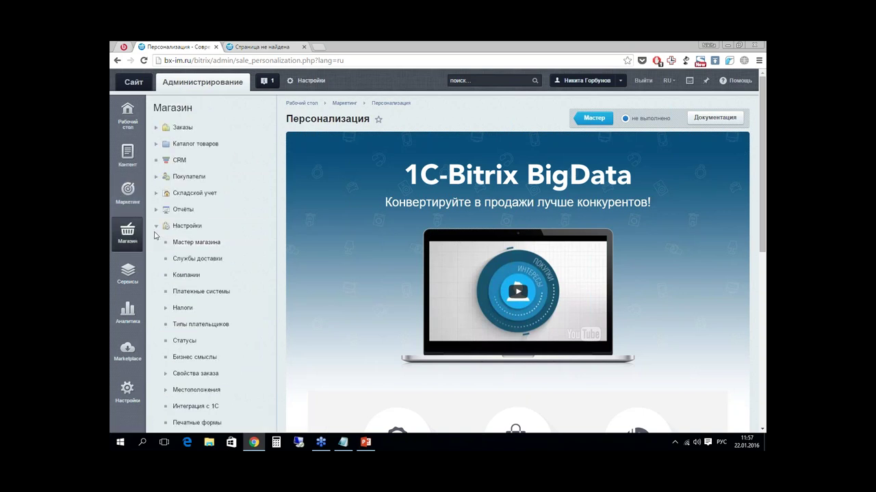
pyautogui.click(156, 227)
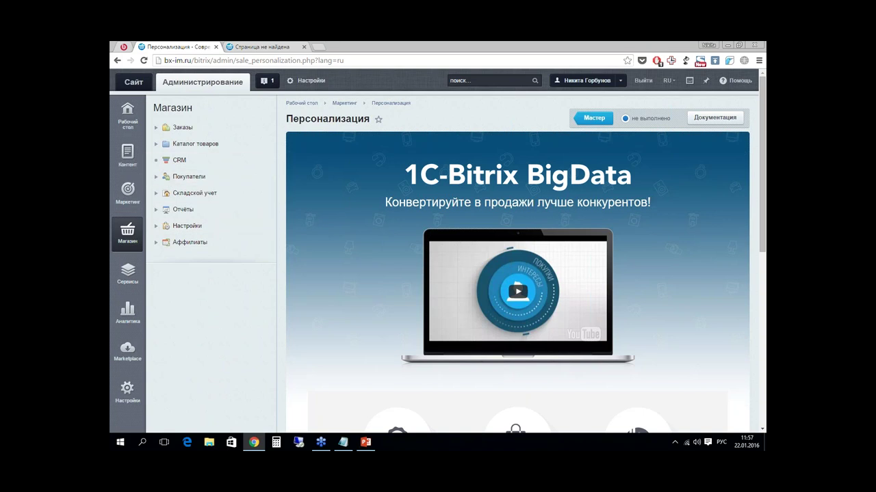
pyautogui.click(156, 178)
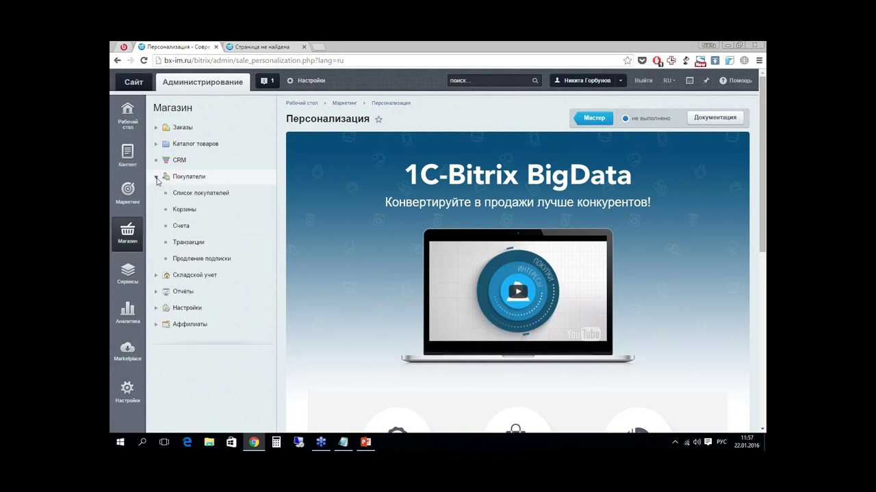
pyautogui.click(157, 178)
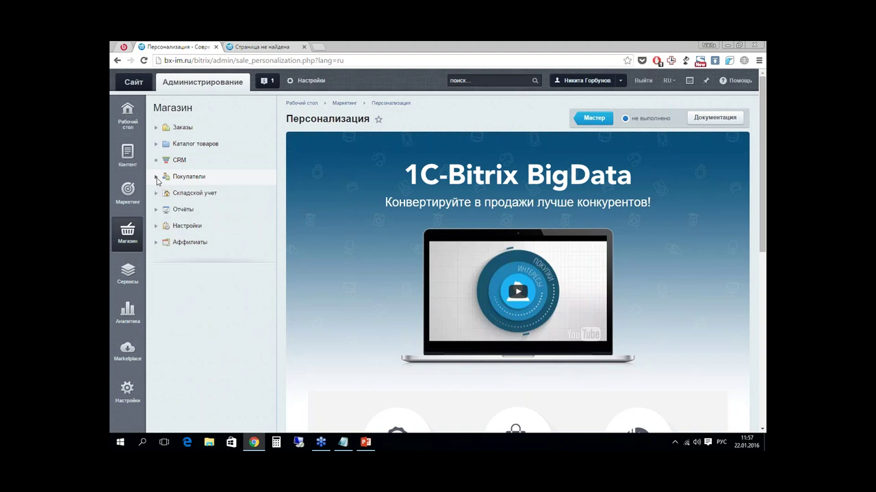
pyautogui.click(127, 191)
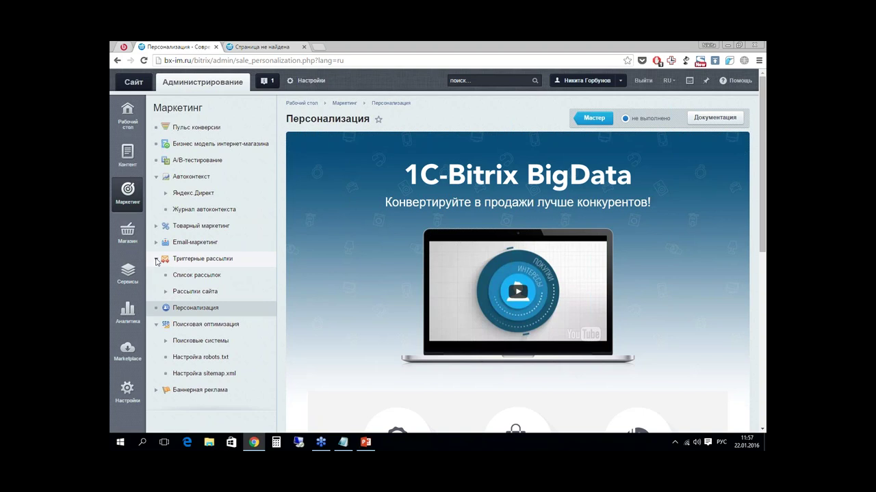
pyautogui.click(157, 260)
pyautogui.click(156, 230)
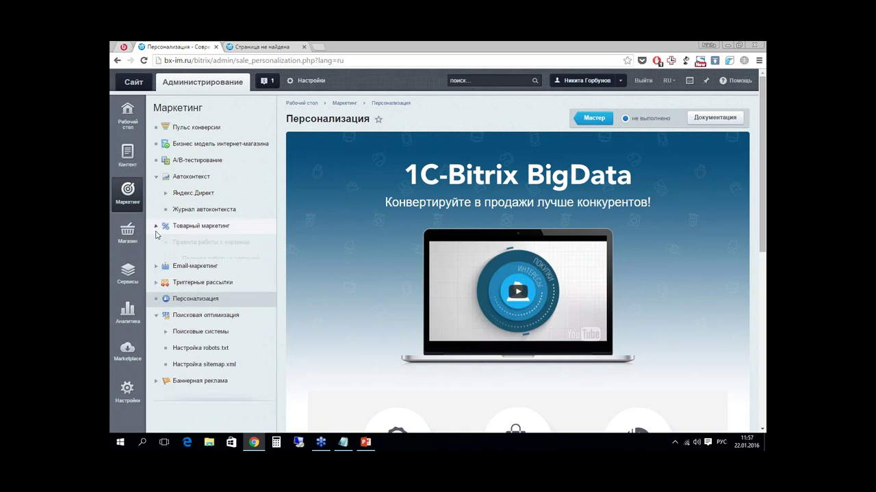
pyautogui.click(166, 243)
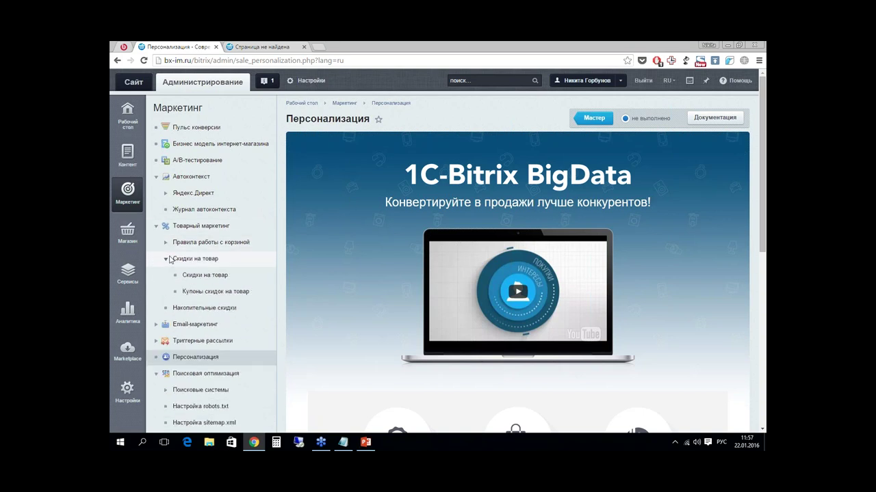
pyautogui.click(167, 259)
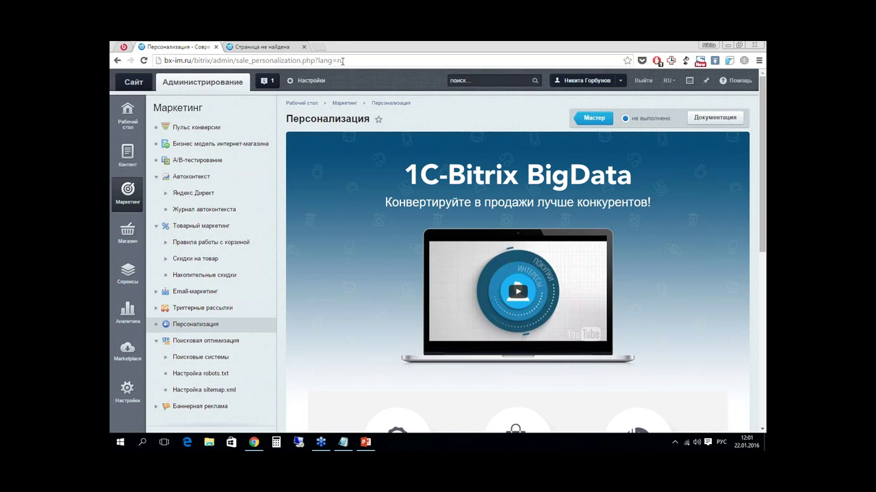
# - Show the task note for the wizard's 'не выполнено' personalization item
pyautogui.moveTo(636, 119)
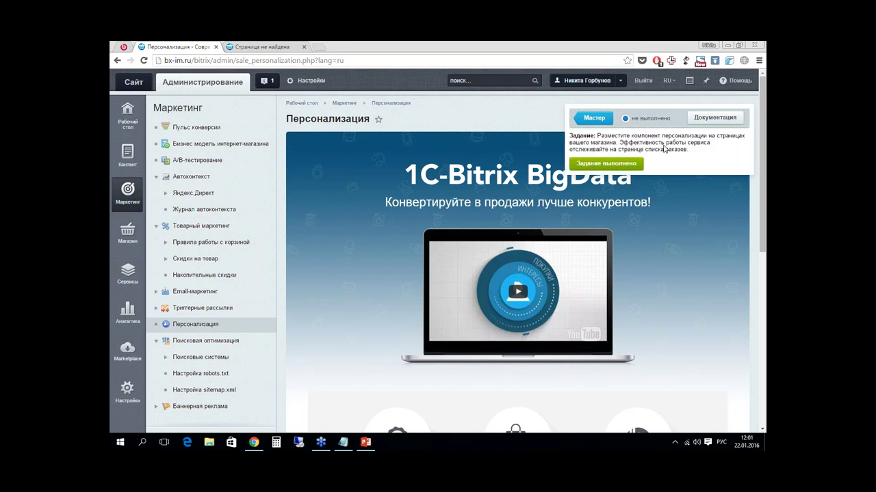